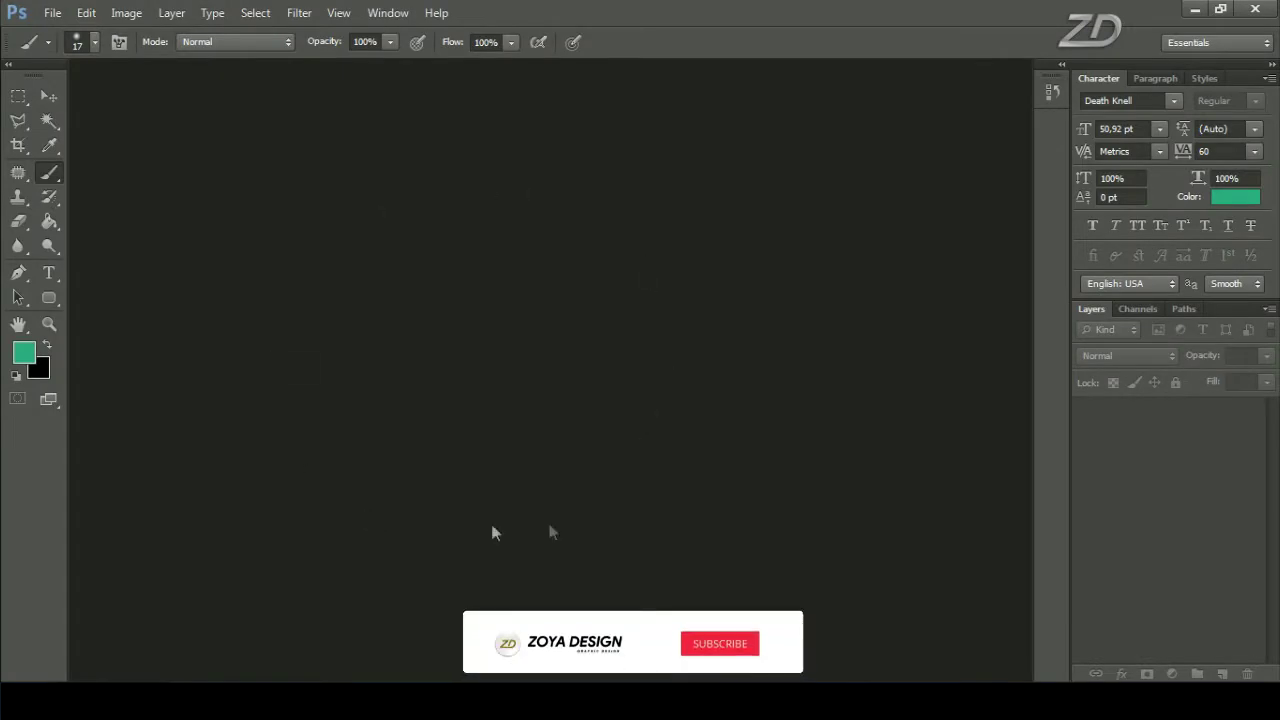
Create a white 15 × 15 cm, 499.999 ppi RGB document named 'LOGO LETTER A'.
left_click(52, 13)
left_click(70, 34)
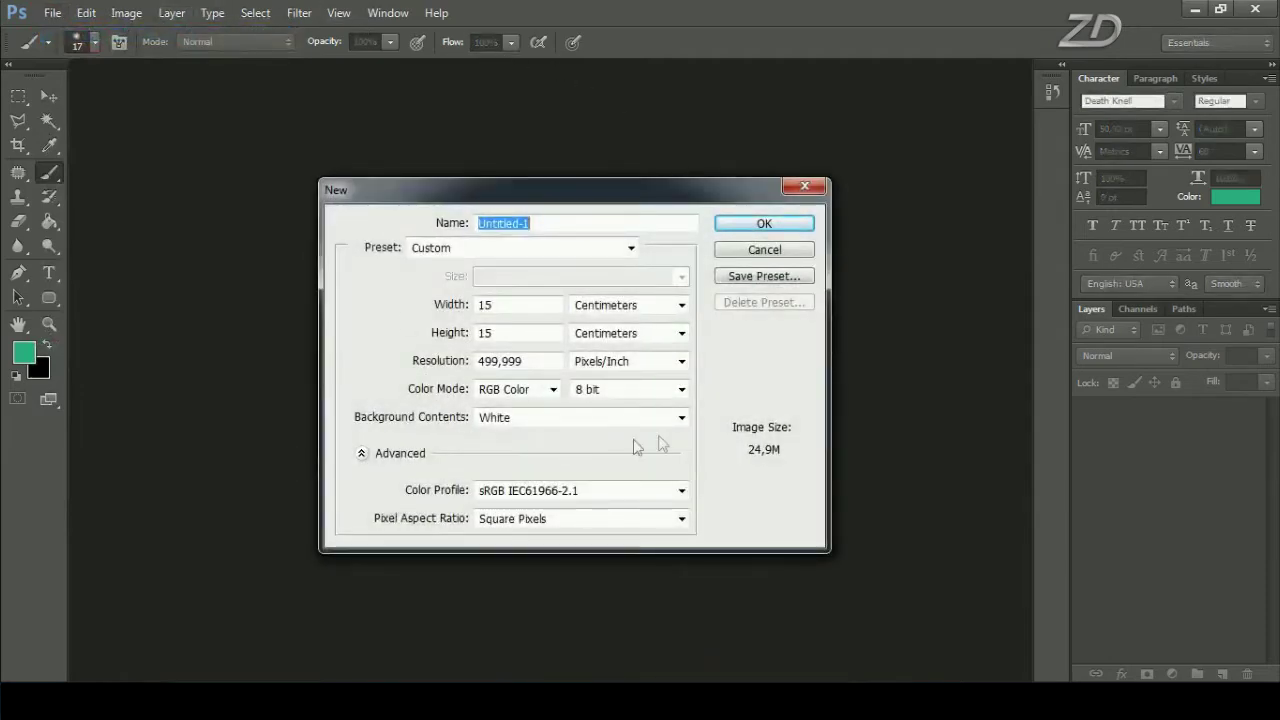
left_click(677, 305)
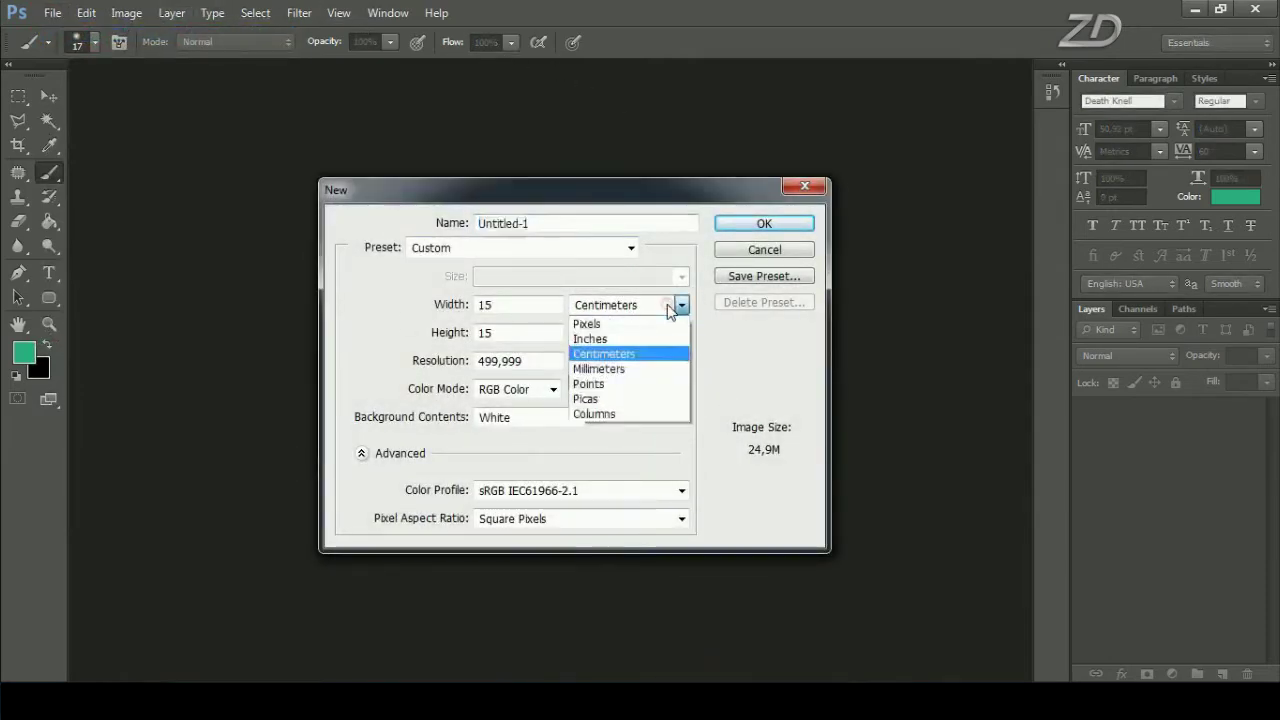
left_click(614, 356)
left_click(510, 308)
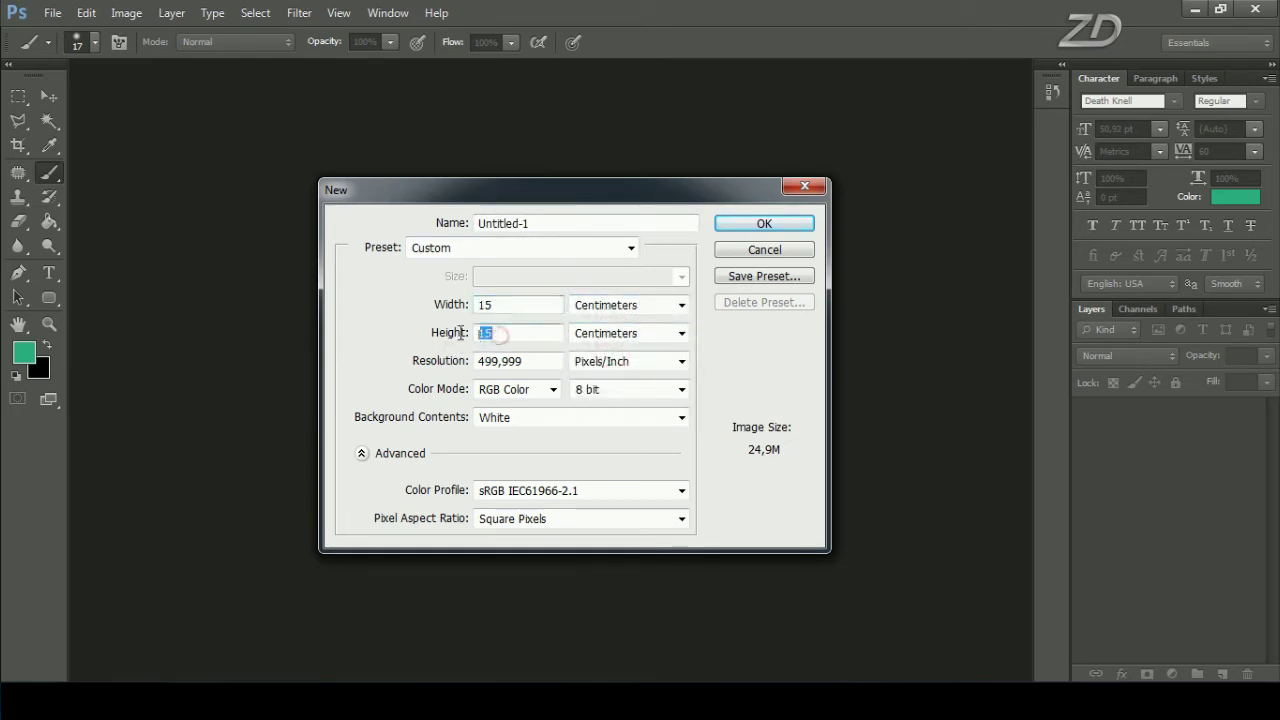
key("Tab")
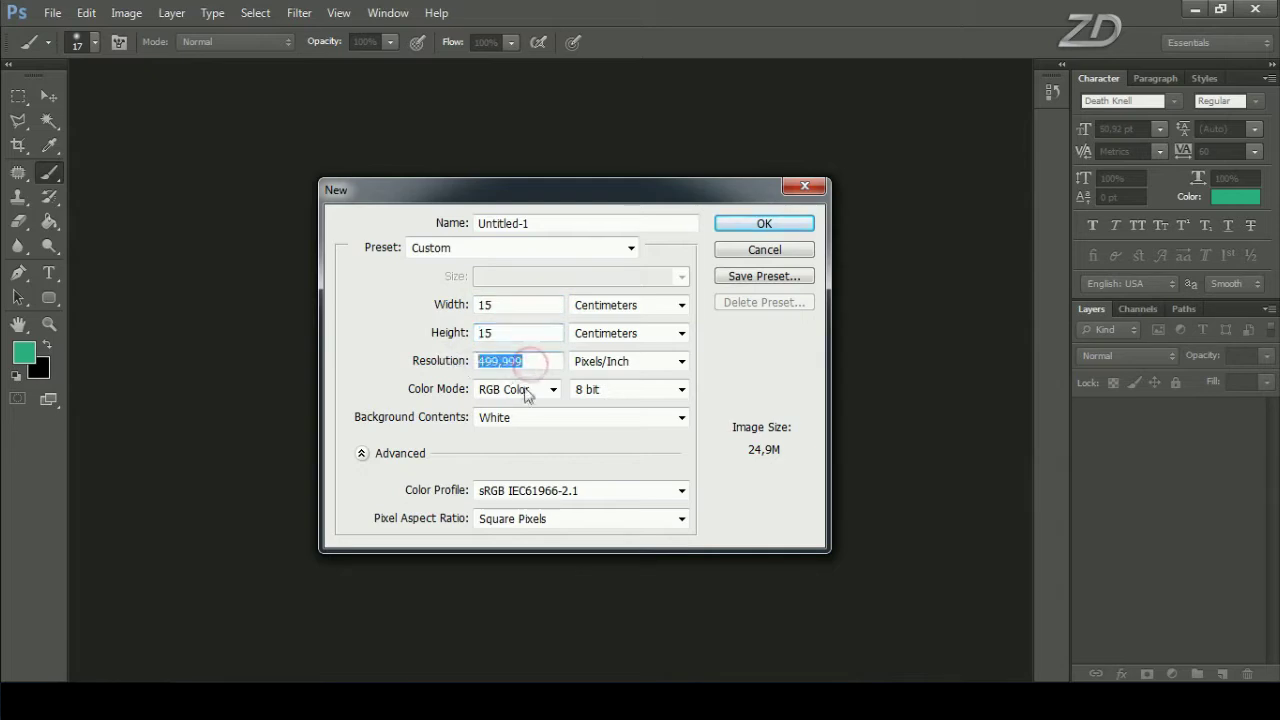
left_click(528, 390)
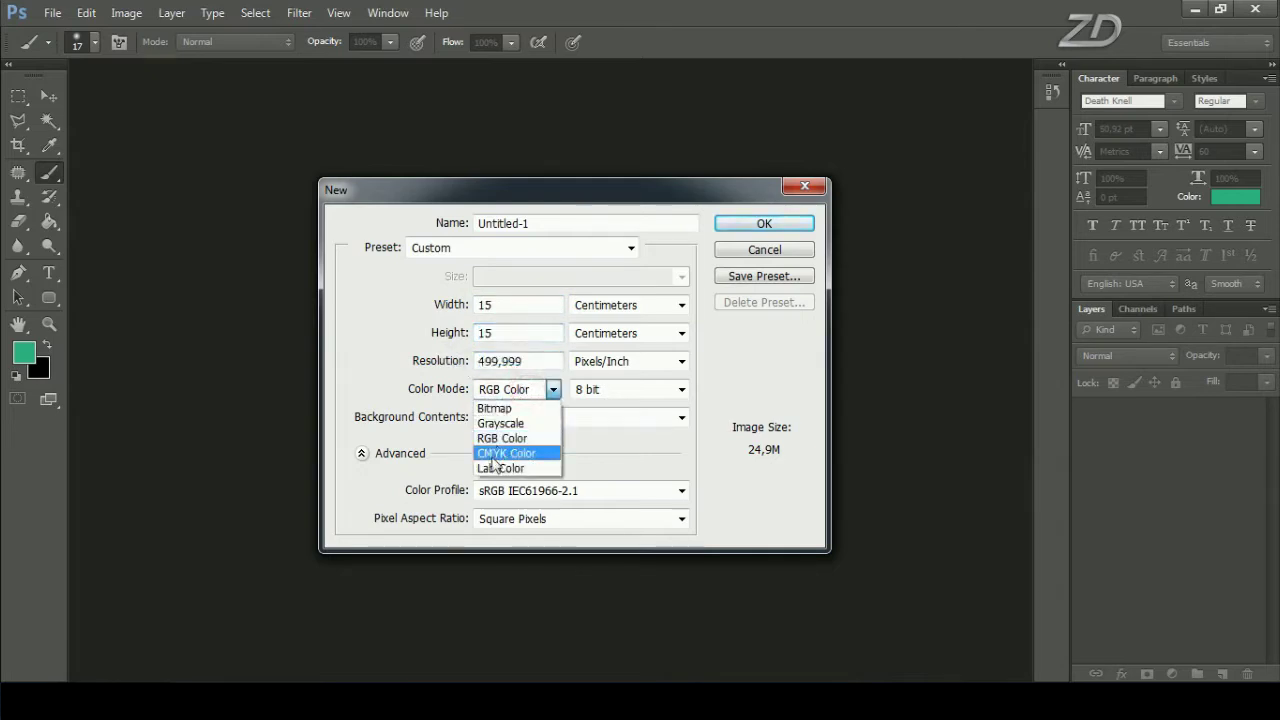
left_click(525, 441)
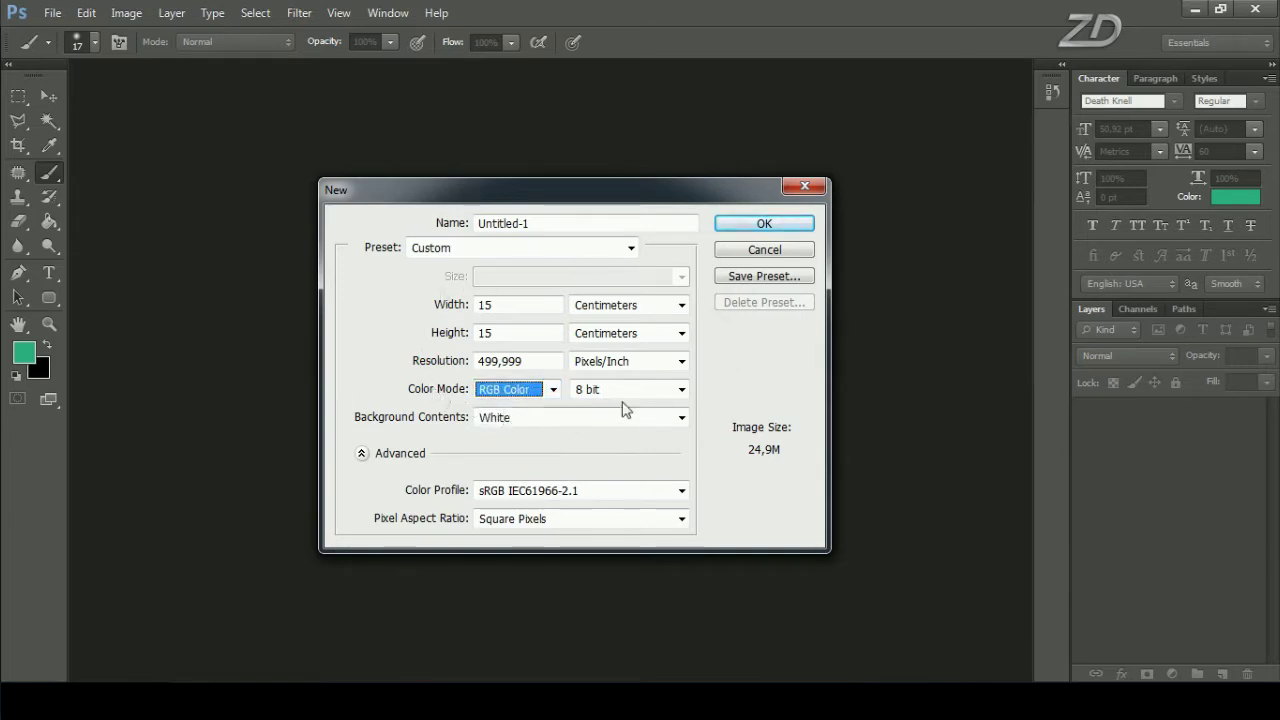
left_click(556, 225)
key("ctrl+a")
type("LOGO")
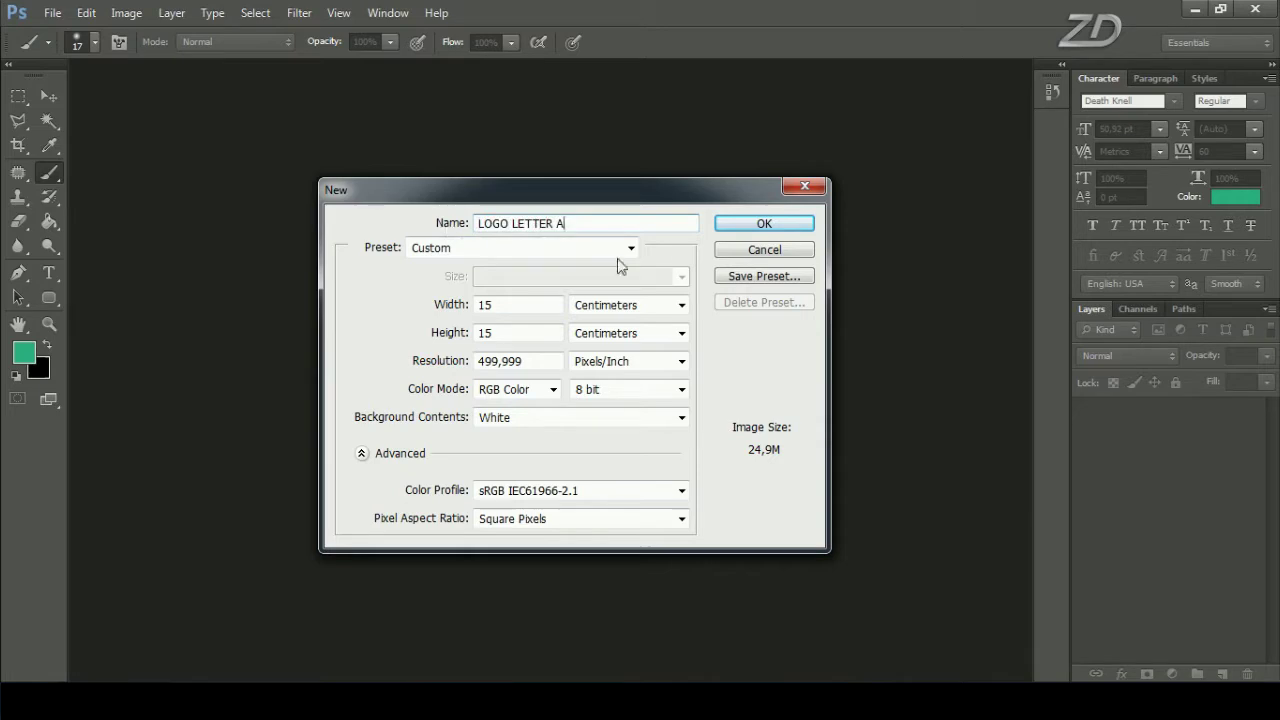
left_click(746, 227)
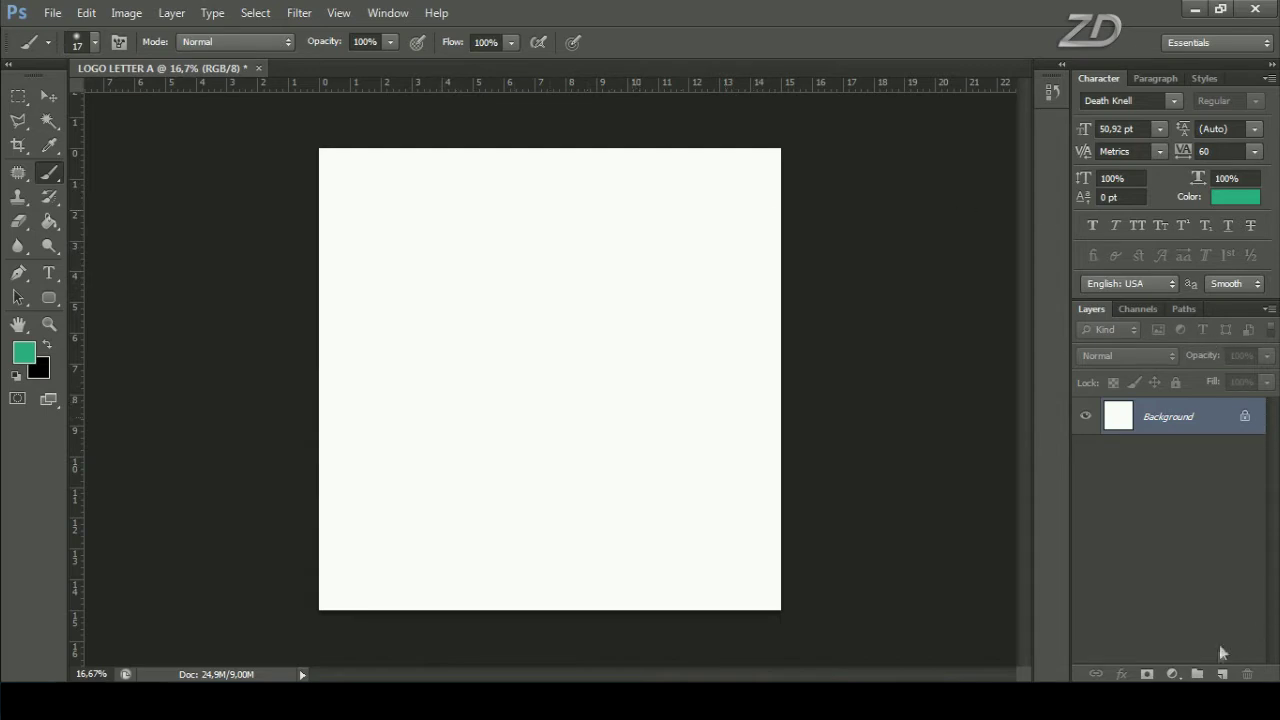
Add a new layer and select a tall narrow strip near the canvas's left edge.
left_click(1224, 675)
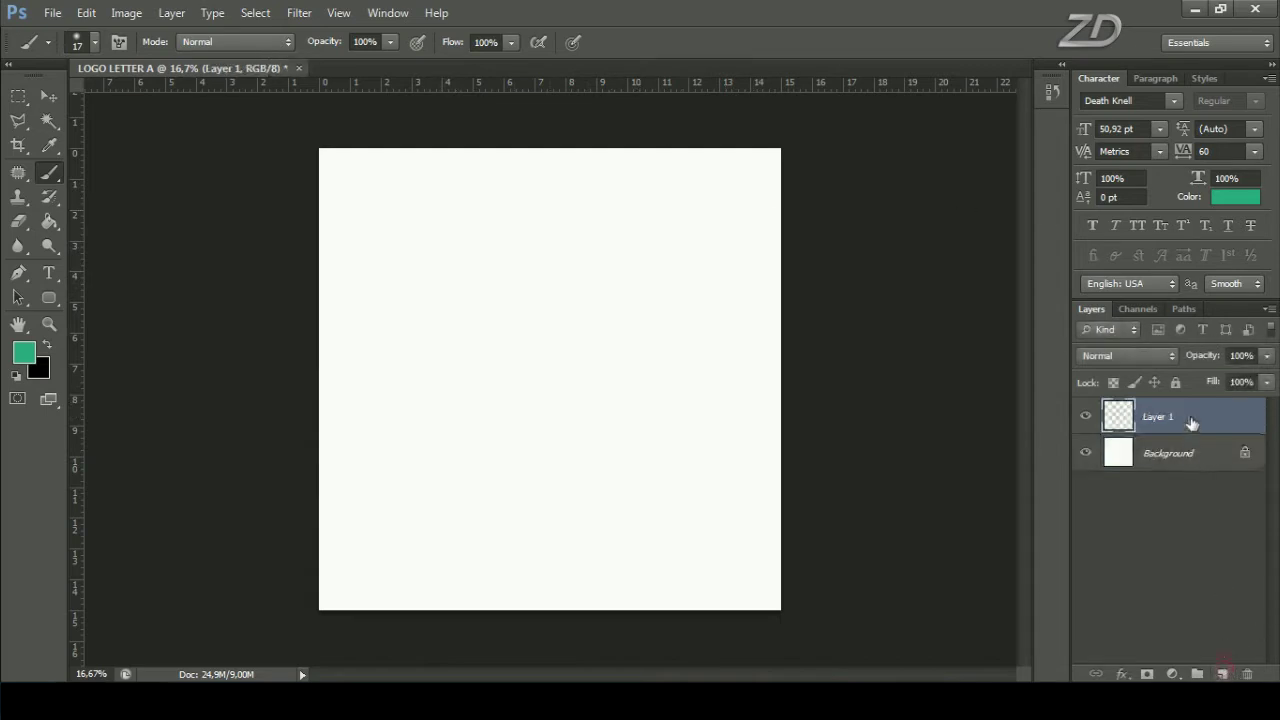
left_click_drag(18, 96, 100, 92)
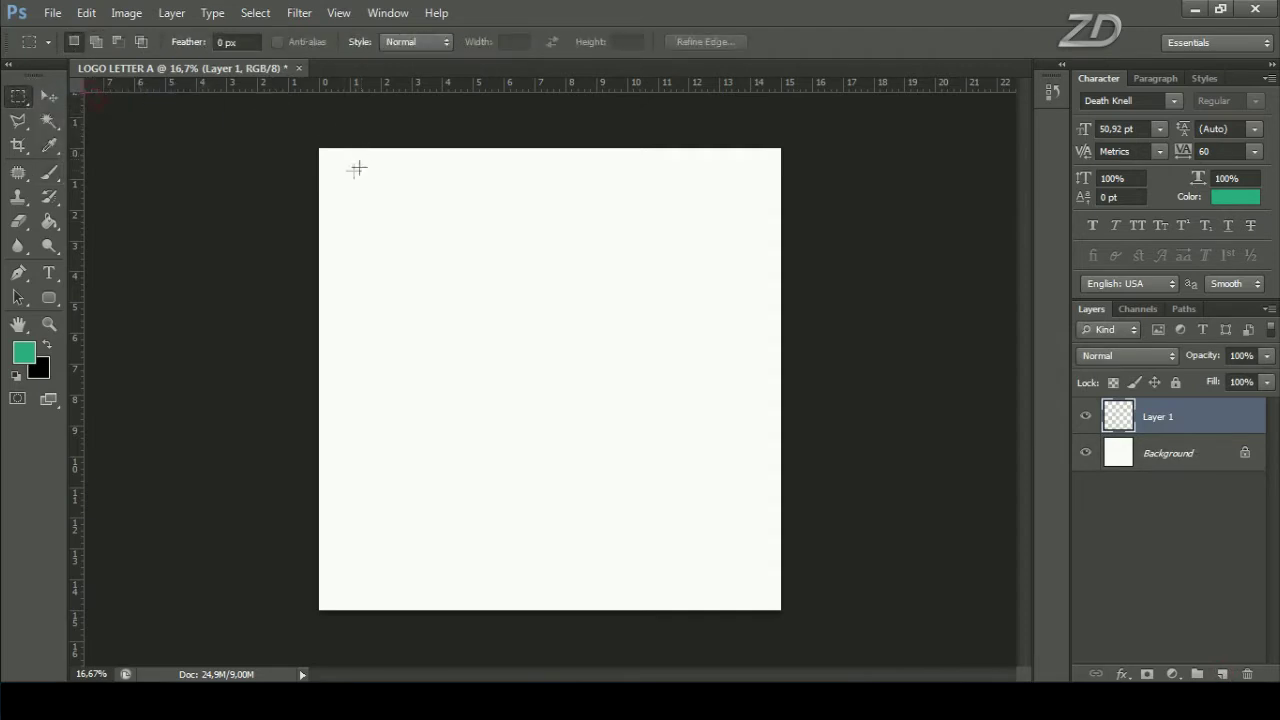
left_click_drag(353, 172, 388, 588)
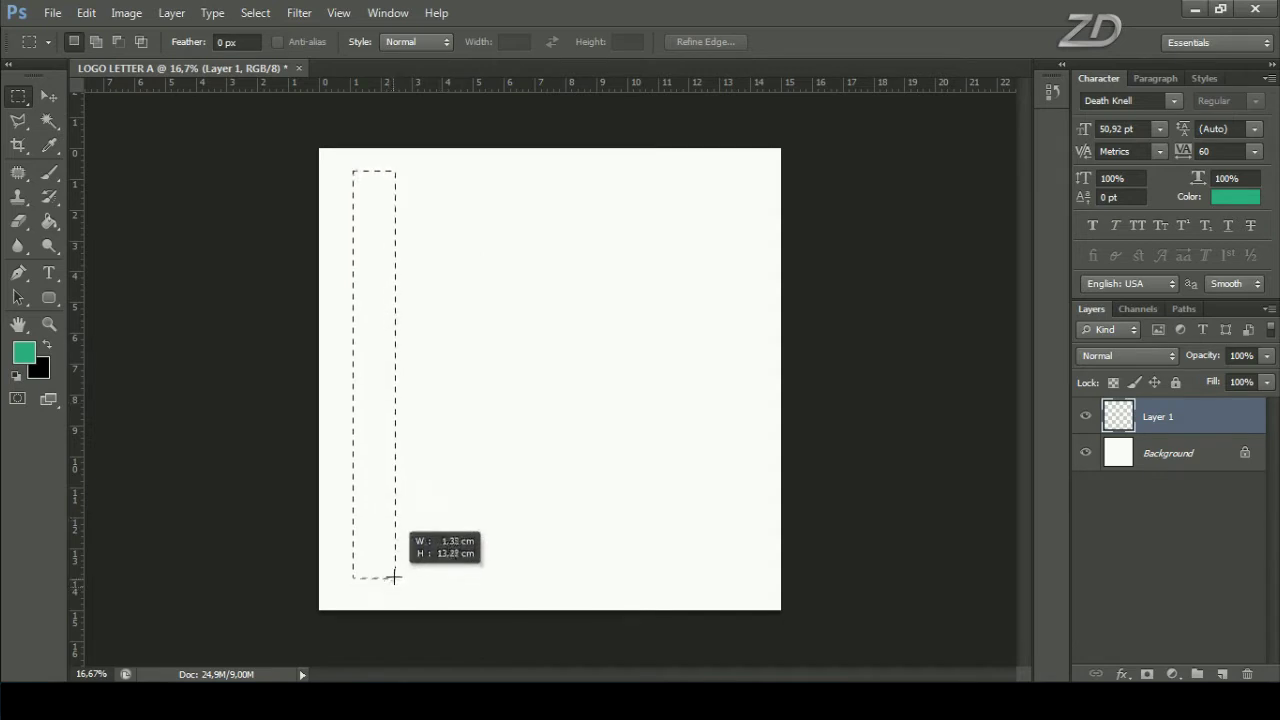
left_click_drag(390, 588, 398, 570)
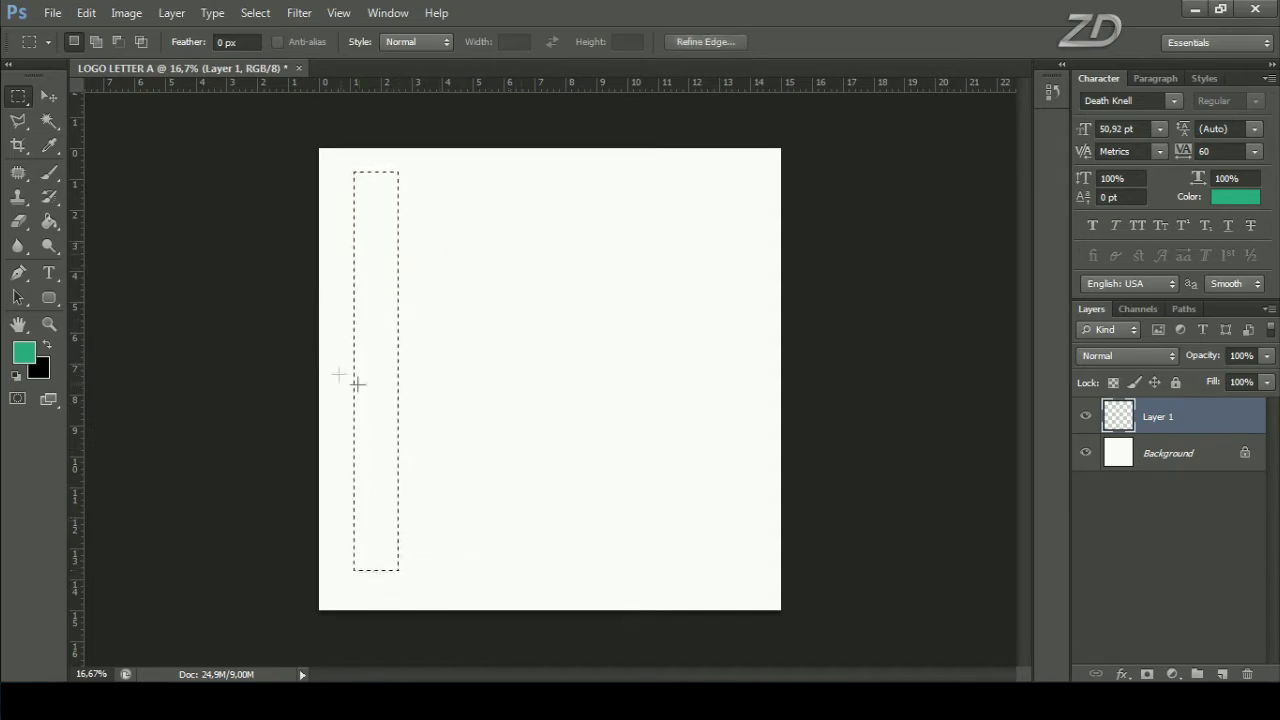
Fill the strip with light blue #7dbef0 and deselect it.
mouse_move(49, 221)
left_mouse_down()
mouse_move(104, 220)
mouse_move(122, 236)
left_mouse_up()
left_click(24, 352)
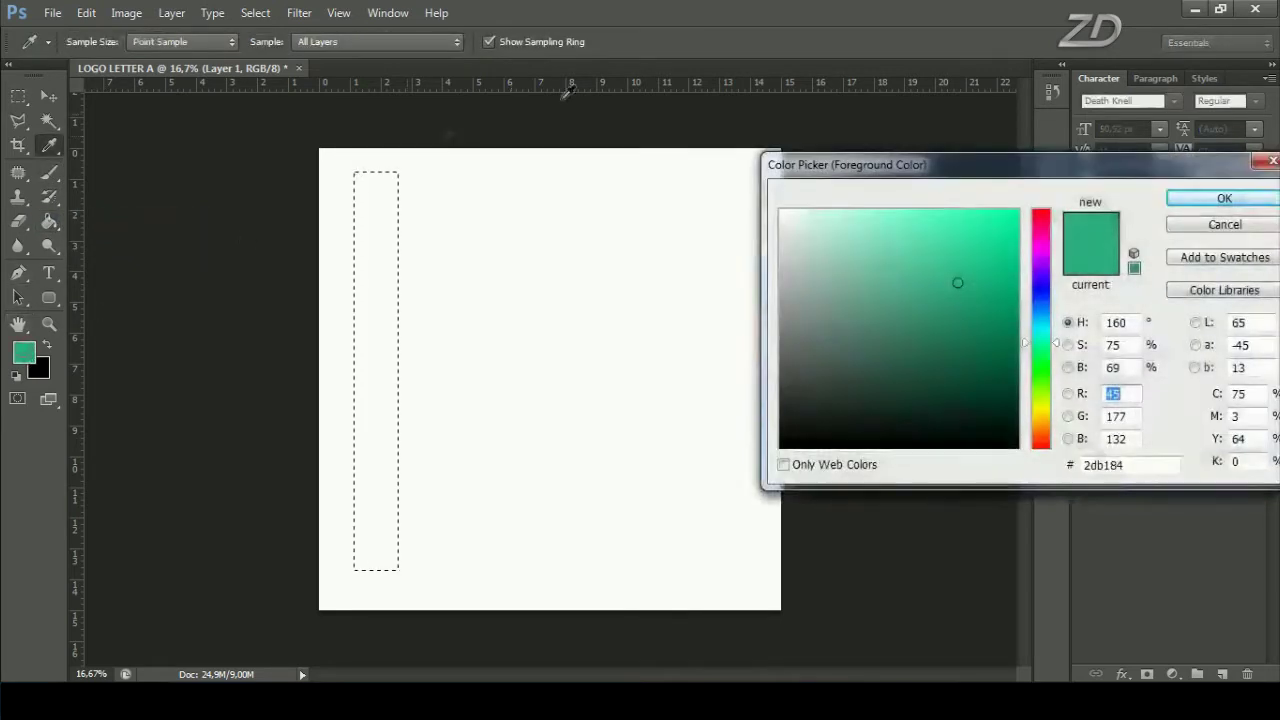
left_click_drag(1039, 272, 1035, 311)
left_click_drag(897, 214, 894, 223)
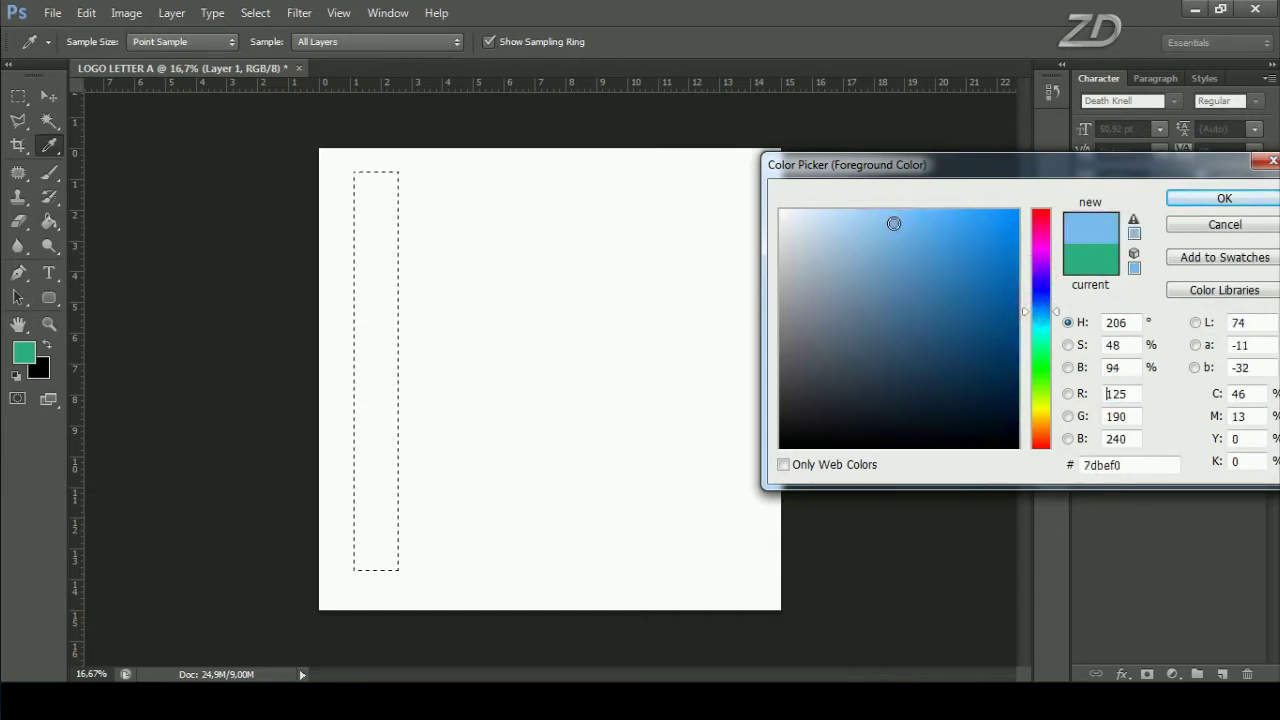
left_click(1224, 198)
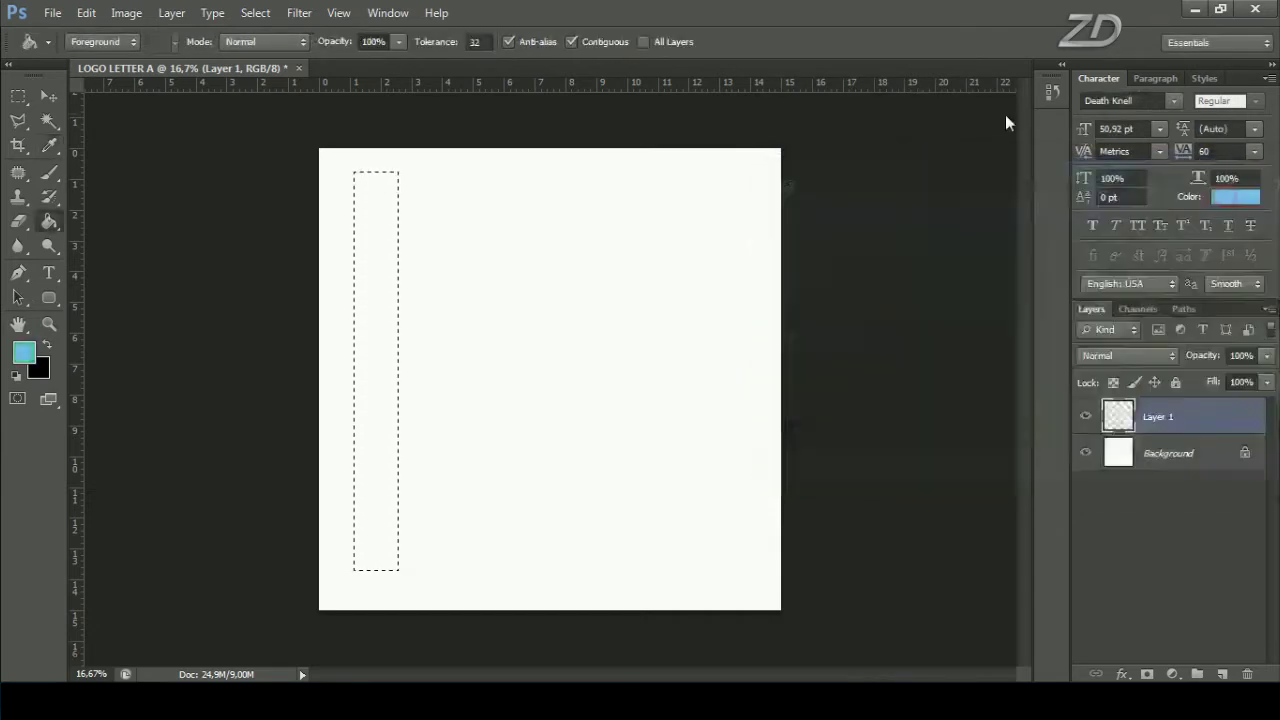
left_click(380, 250)
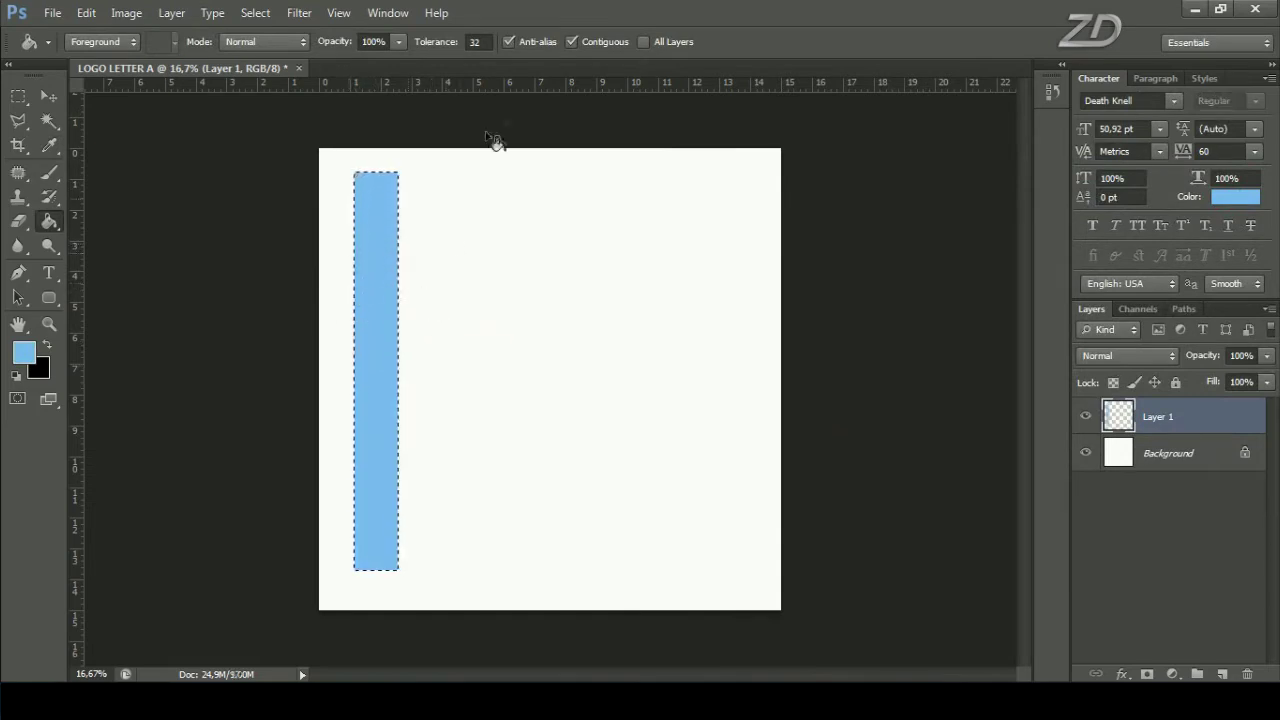
left_click(255, 13)
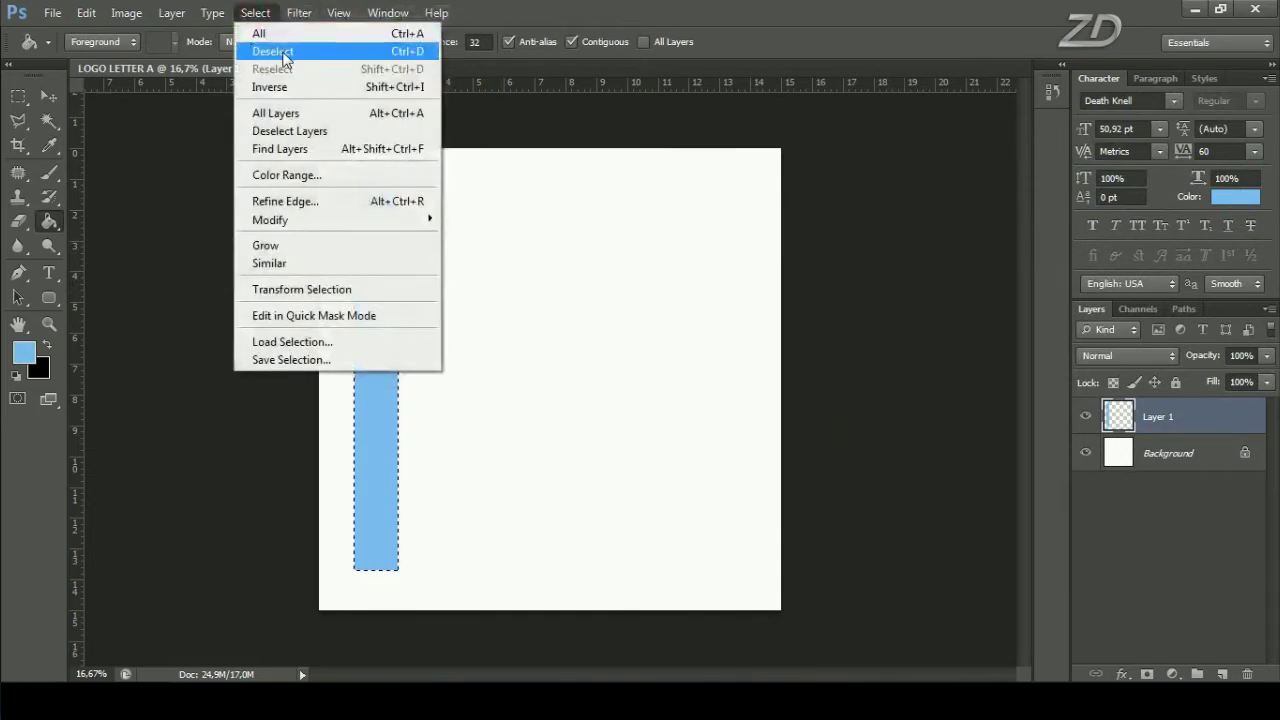
left_click(272, 51)
key("ctrl+t")
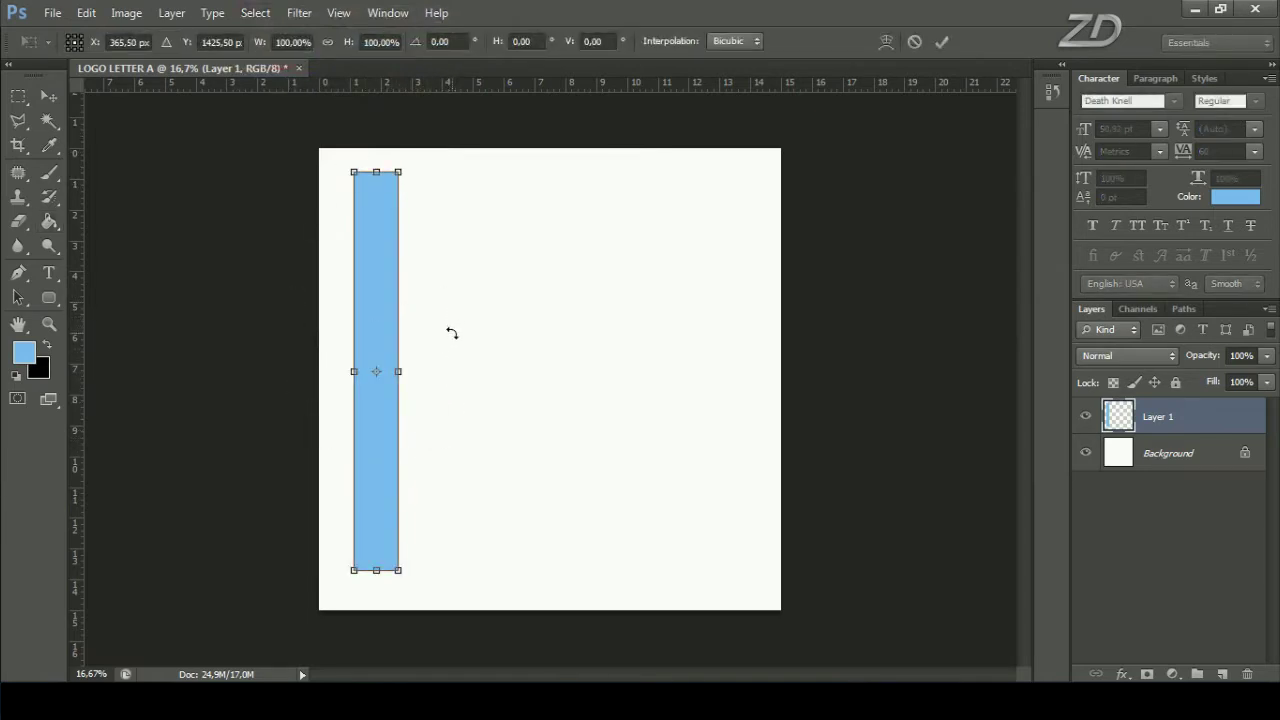
Rotate the blue bar about 24° clockwise and move it right toward the canvas centre.
left_click_drag(452, 333, 459, 369)
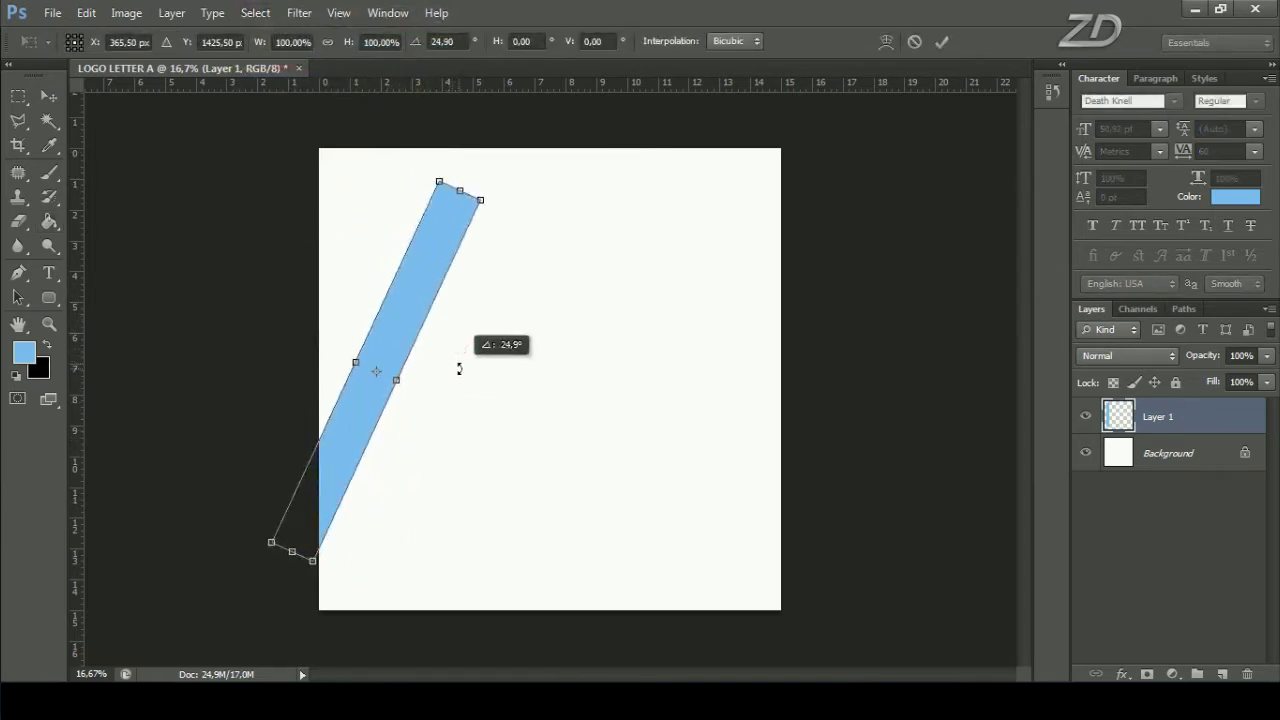
left_click_drag(459, 369, 456, 367)
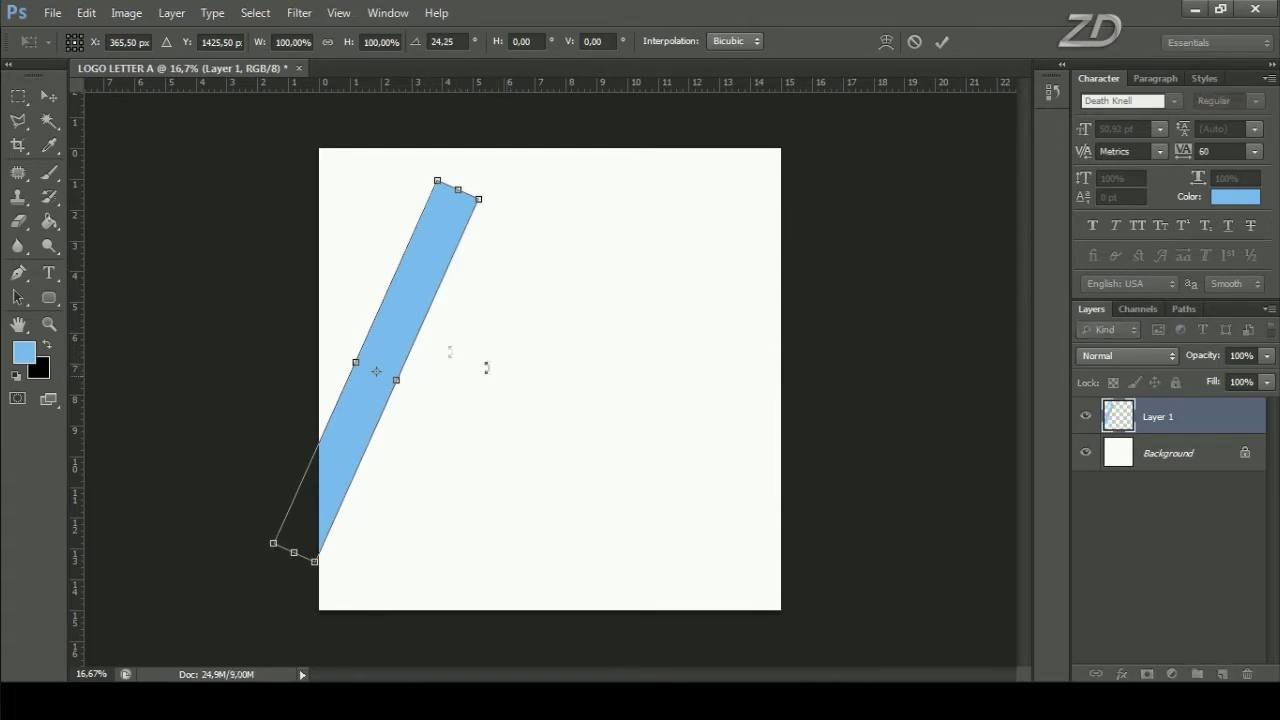
left_click_drag(400, 334, 510, 350)
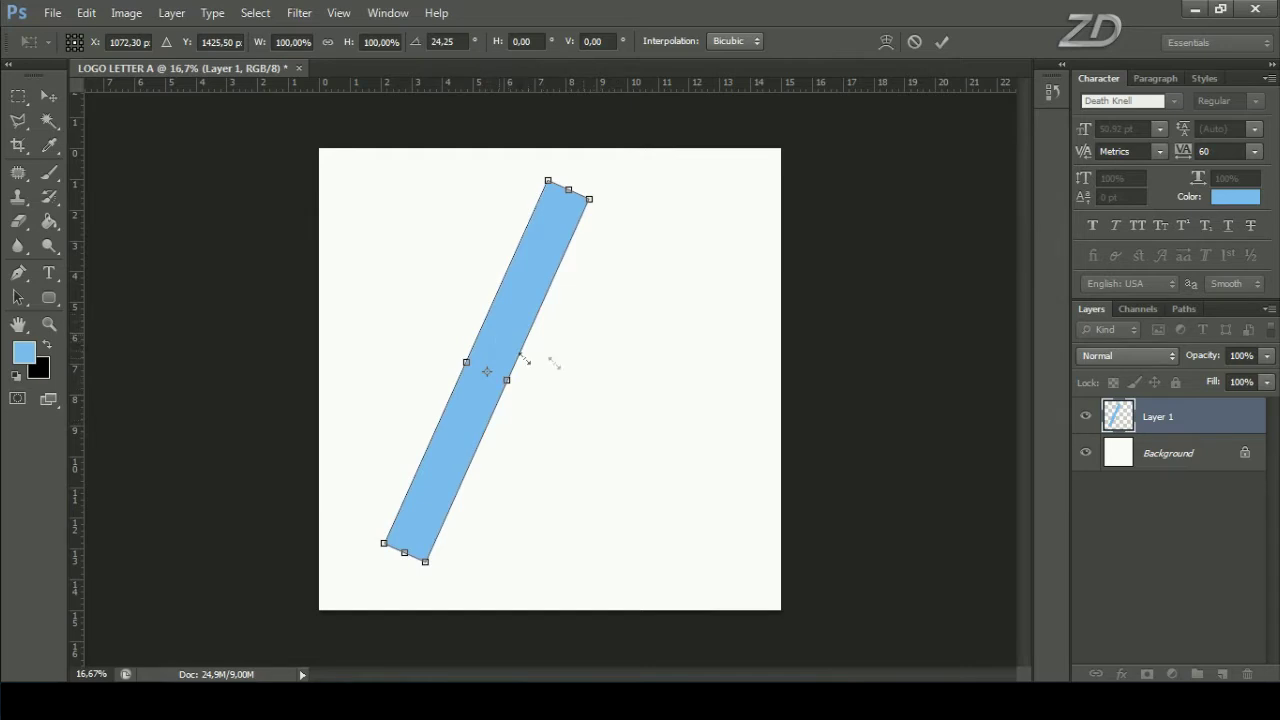
left_click(942, 42)
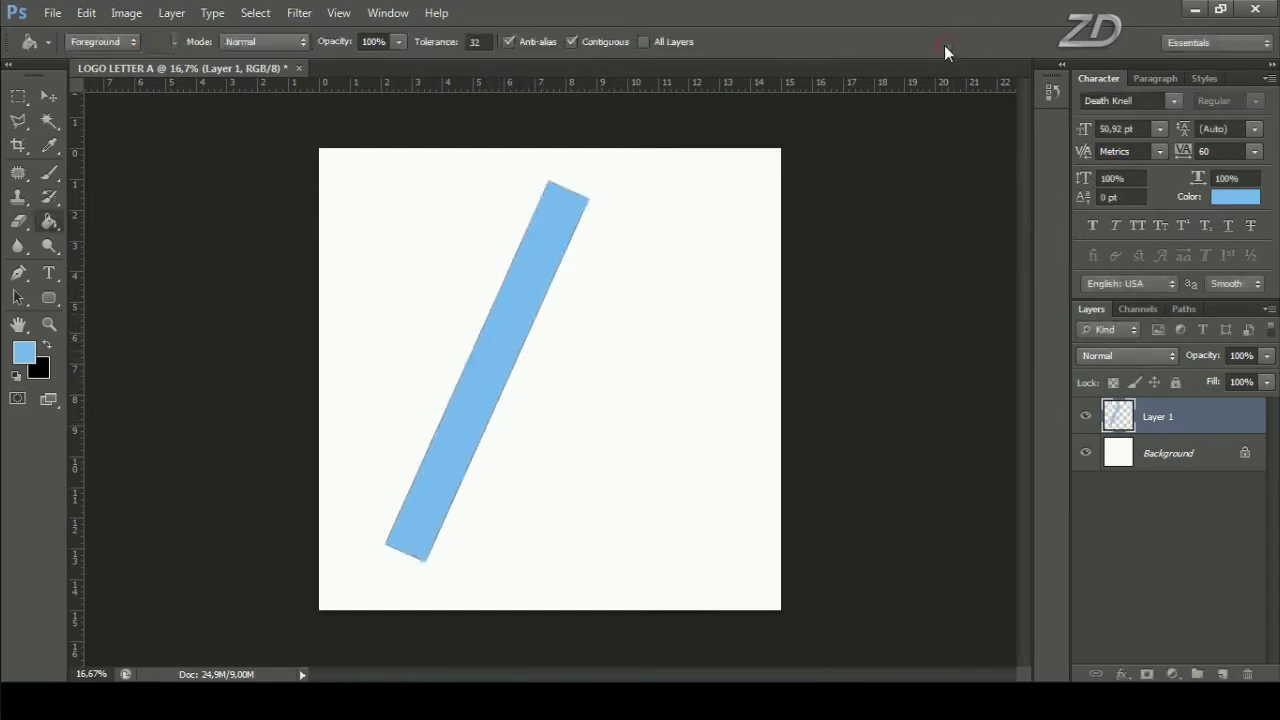
left_click(24, 94)
left_click(89, 96)
Trim the bar's top end flat by erasing it inside a top rectangular band with a smaller eraser.
left_click_drag(319, 148, 847, 237)
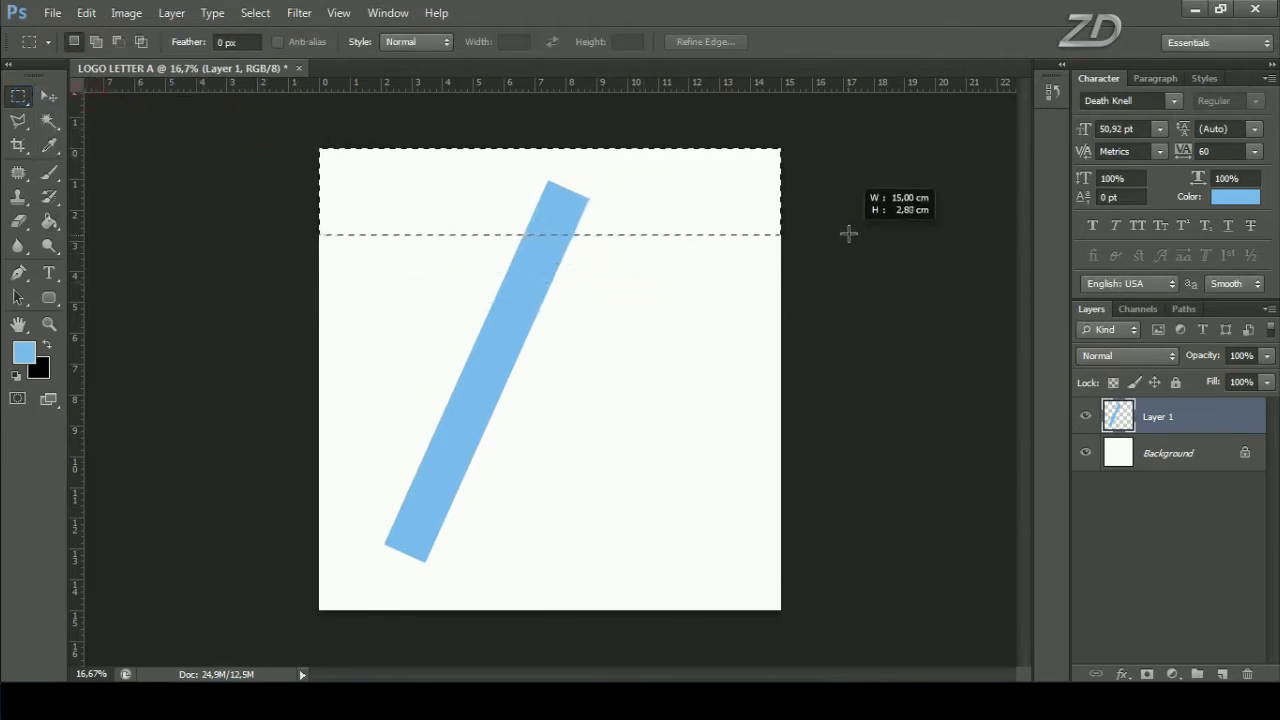
left_click_drag(847, 237, 848, 232)
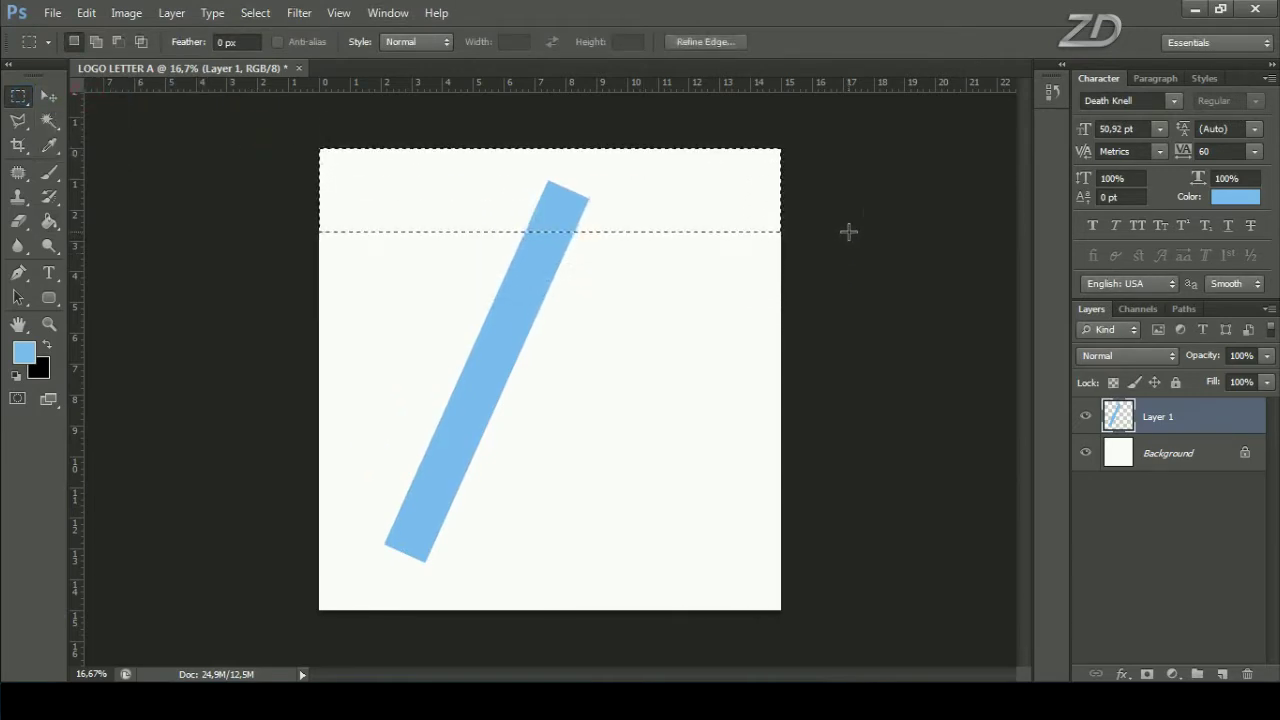
left_click(18, 221)
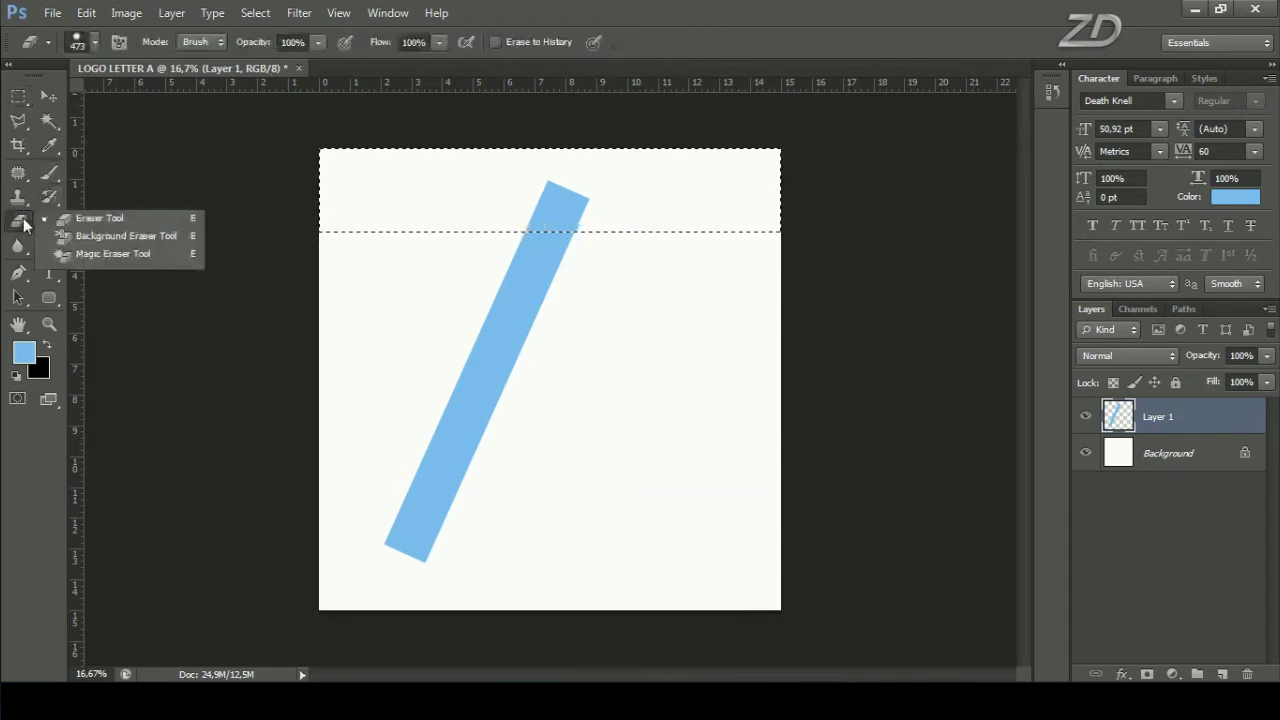
left_click(78, 221)
right_click(500, 218)
mouse_move(676, 270)
left_mouse_down()
mouse_move(585, 273)
mouse_move(655, 275)
left_mouse_up()
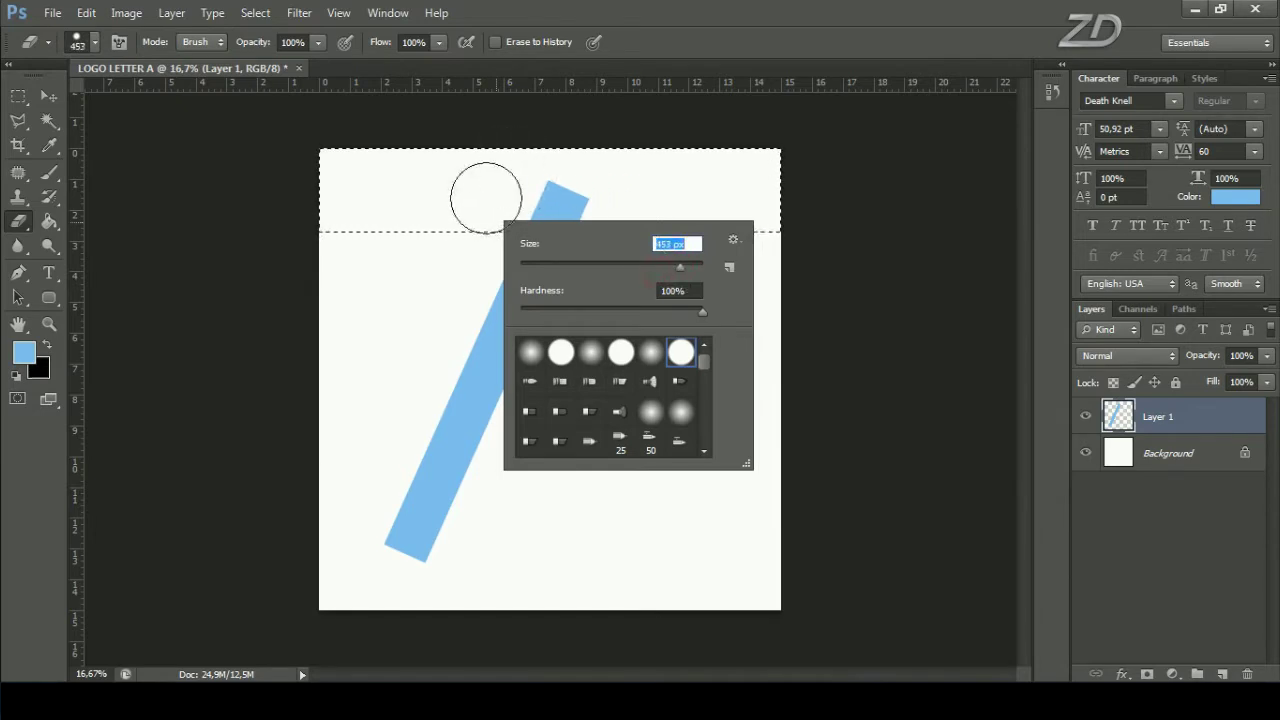
double_click(683, 350)
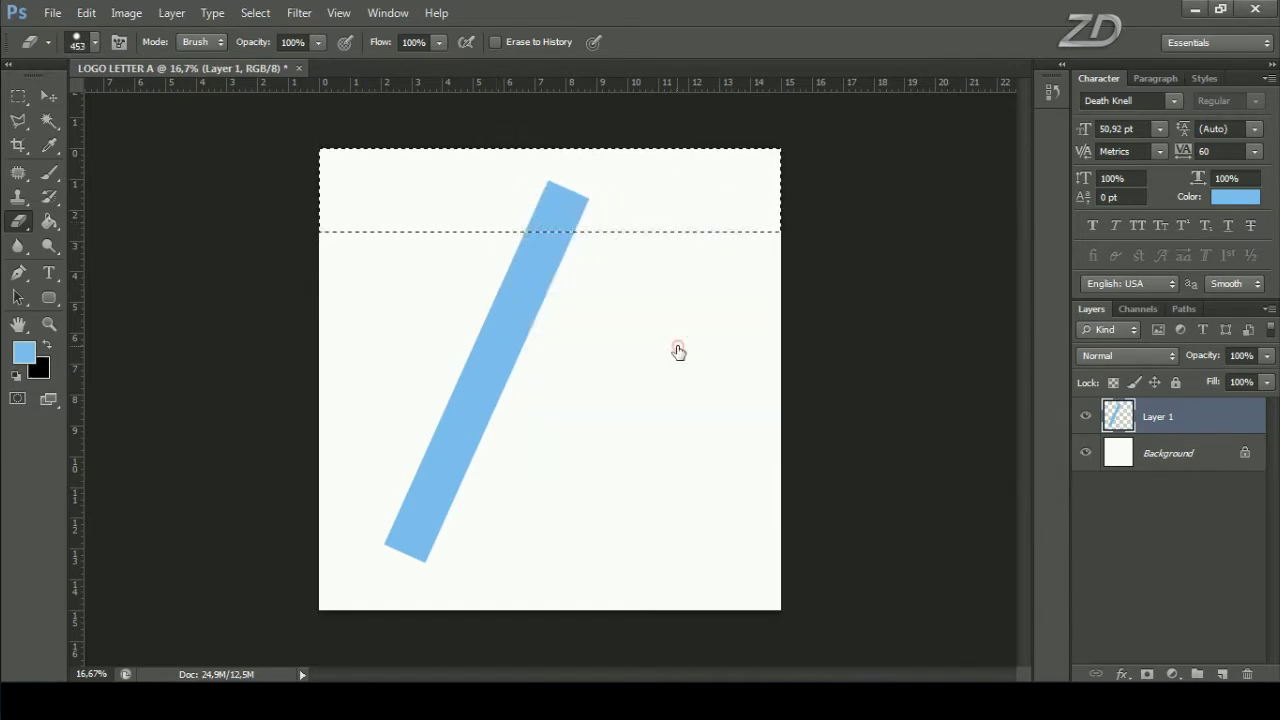
mouse_move(476, 232)
left_mouse_down()
mouse_move(594, 223)
mouse_move(522, 216)
left_mouse_up()
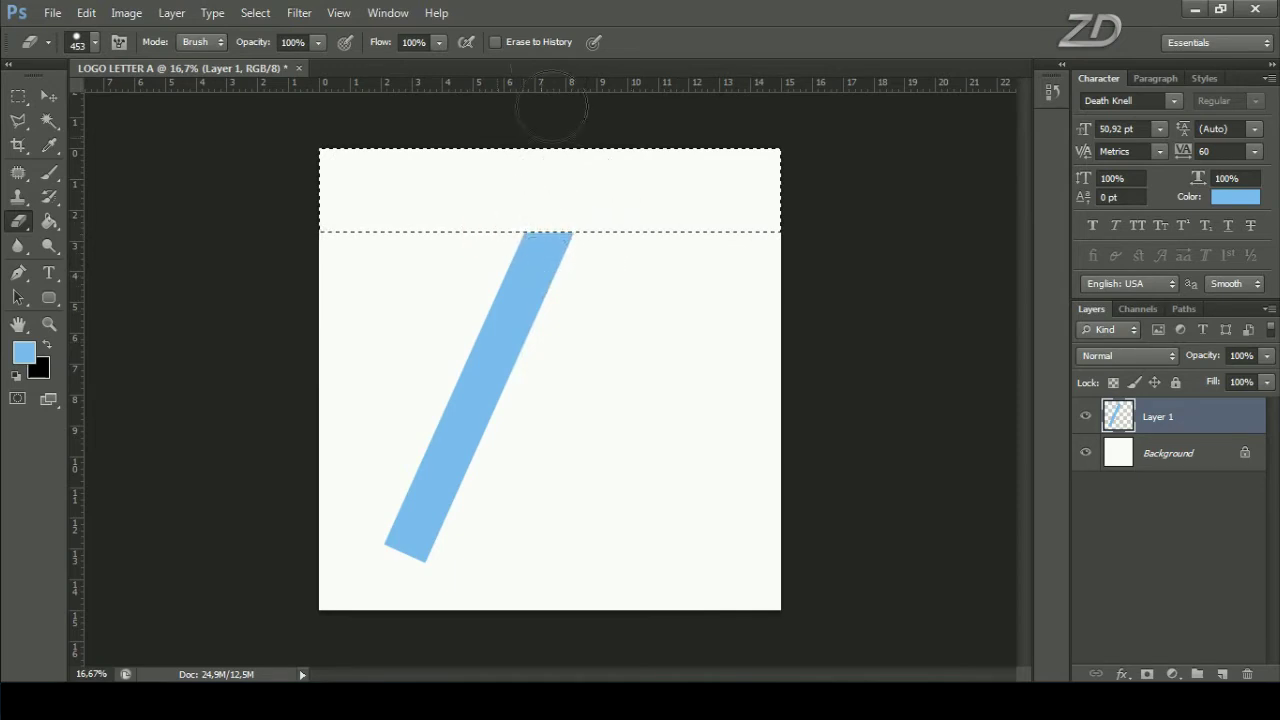
left_click(255, 12)
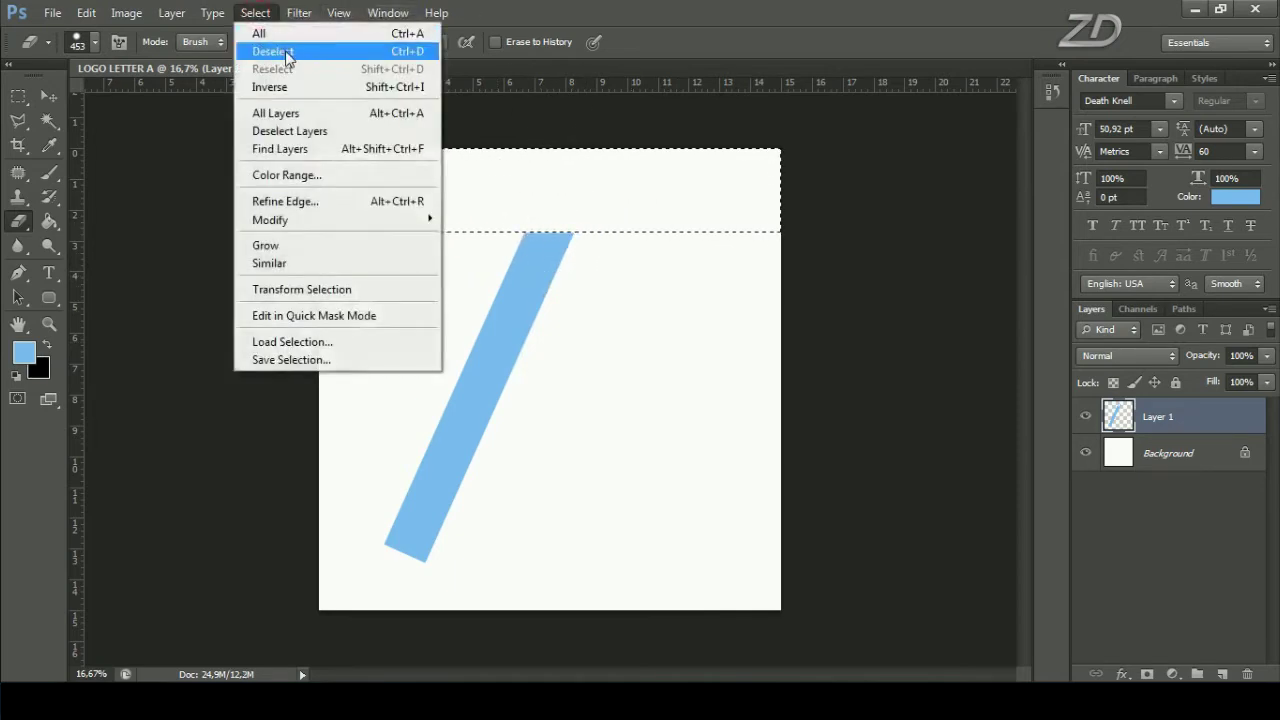
left_click(286, 52)
Trim the stripe's bottom tip flat by erasing it inside a bottom rectangular band.
left_click(17, 95)
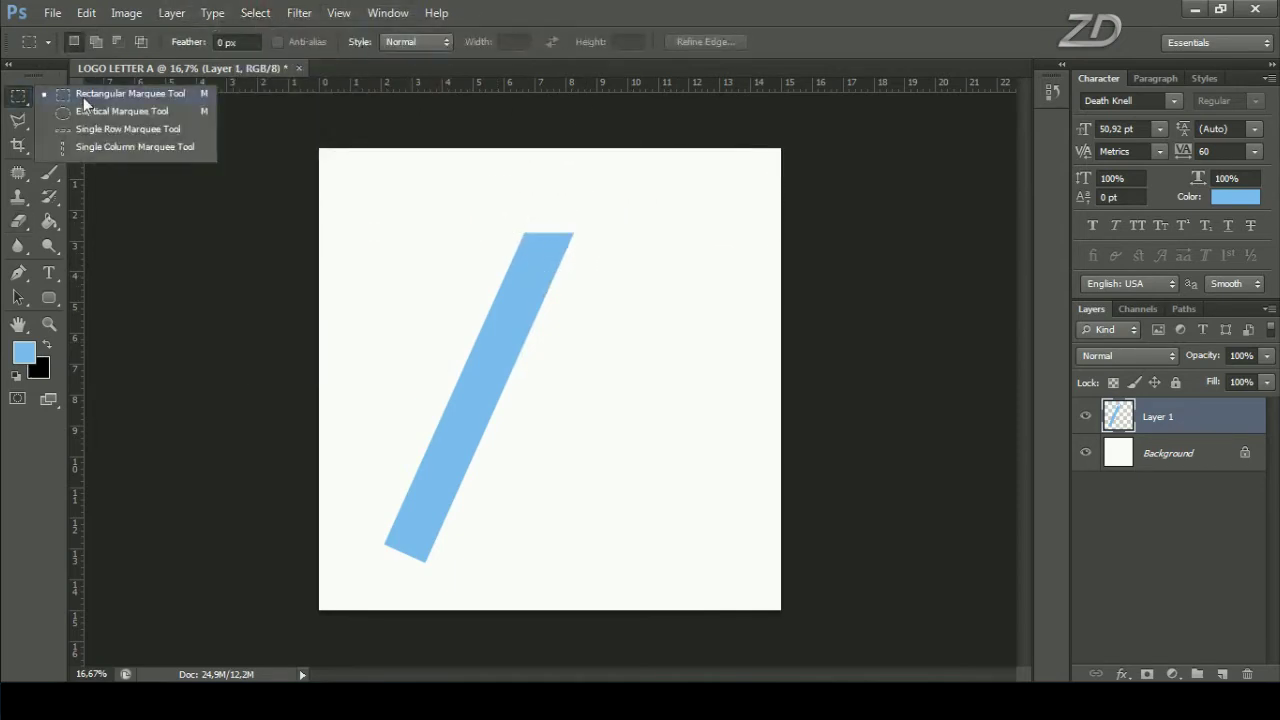
left_click(84, 97)
left_click_drag(782, 608, 270, 522)
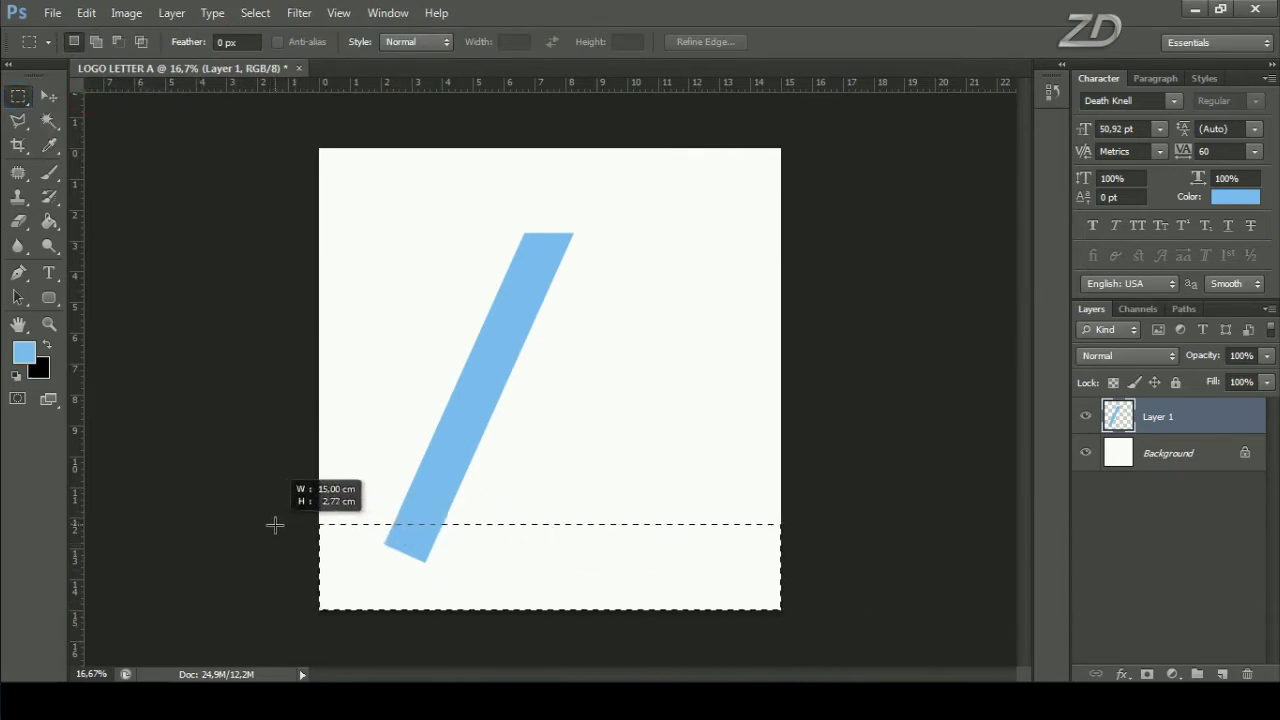
left_click_drag(270, 522, 274, 525)
left_click(18, 221)
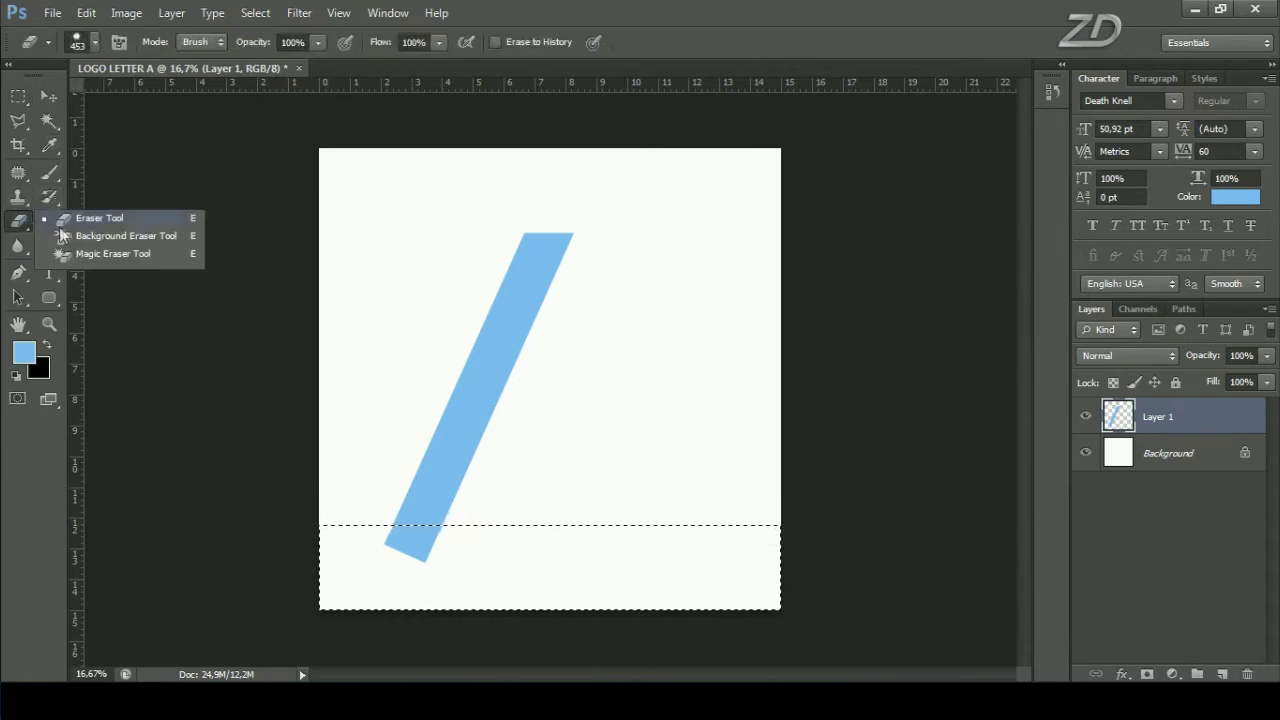
left_click(72, 218)
left_click_drag(343, 534, 457, 529)
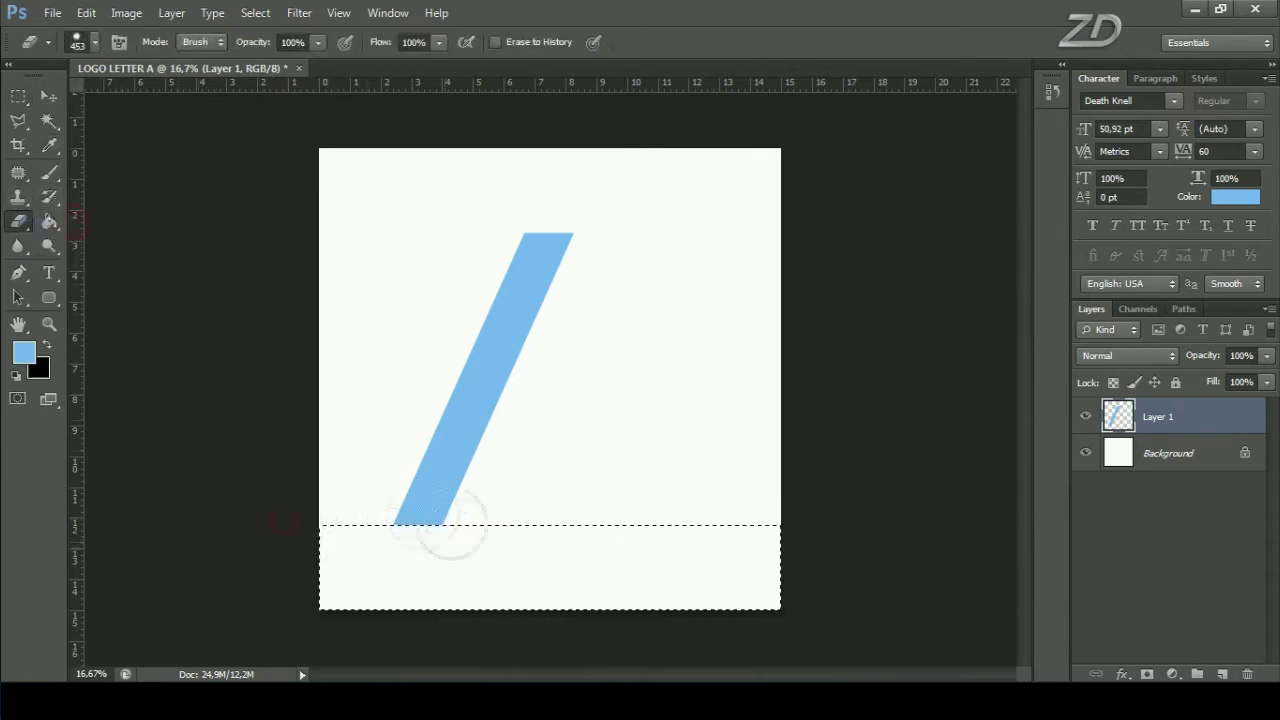
left_click(255, 12)
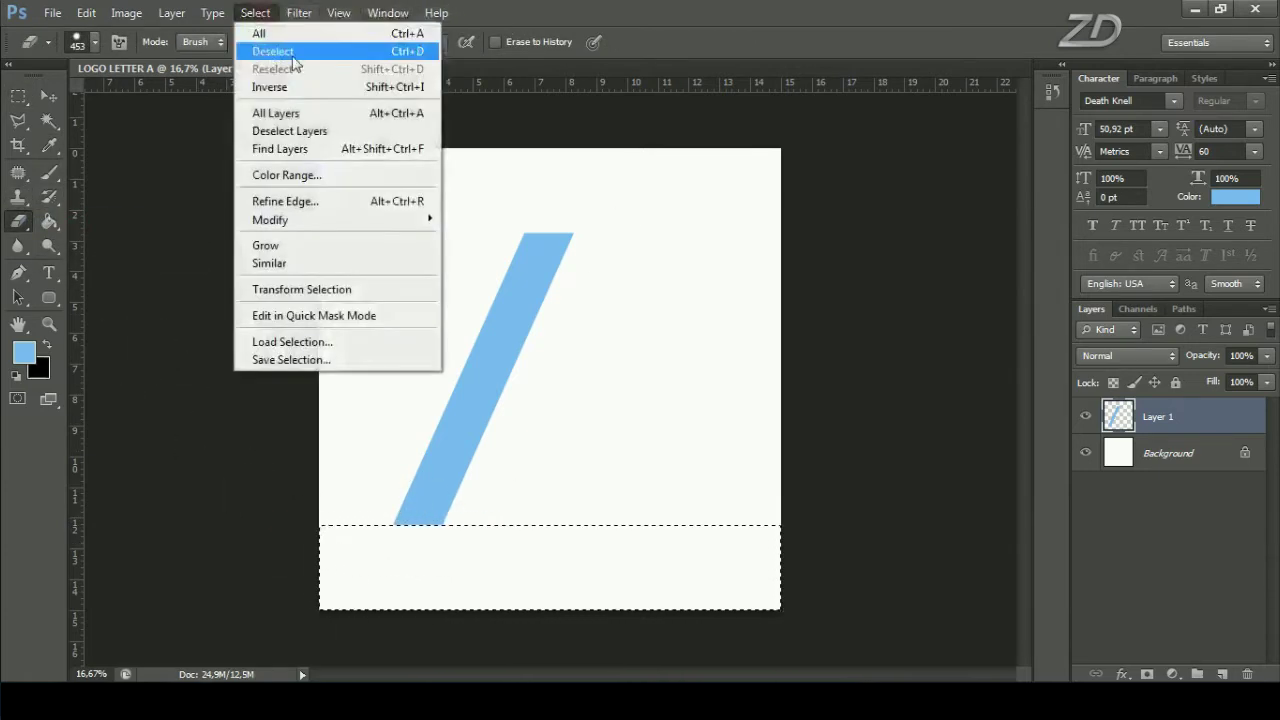
left_click(287, 55)
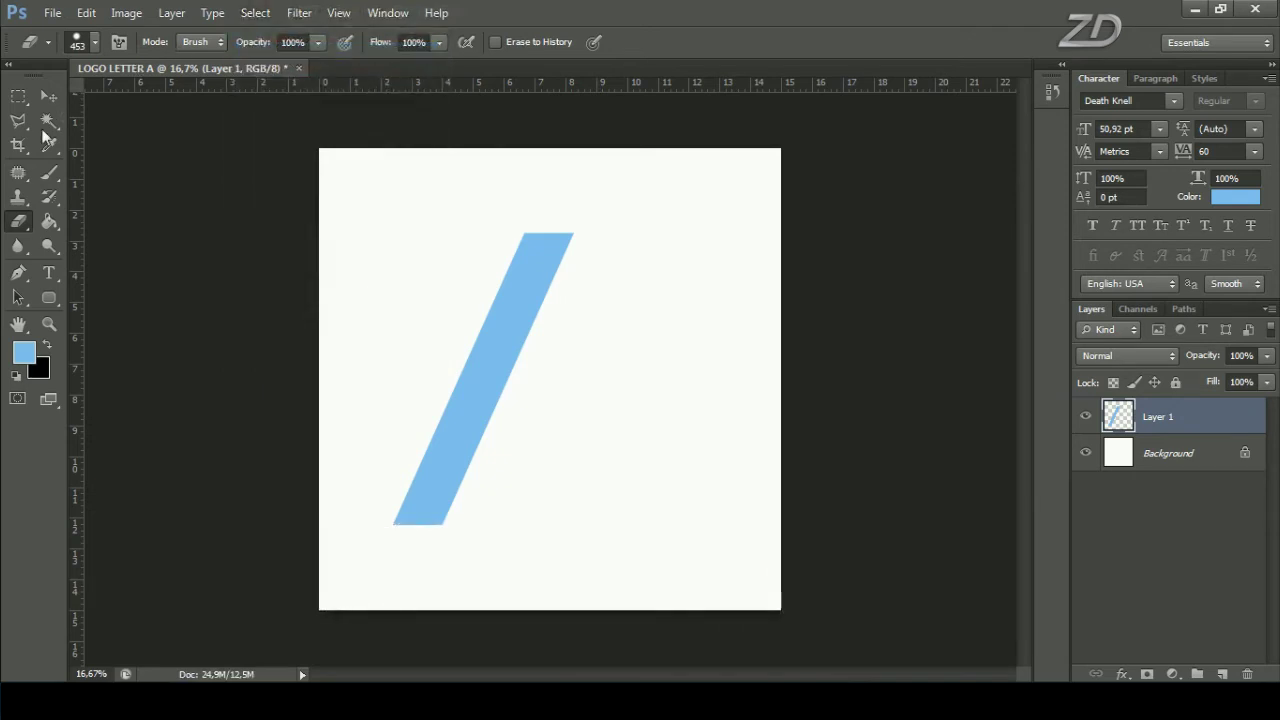
left_click_drag(17, 268, 62, 275)
left_click(83, 281)
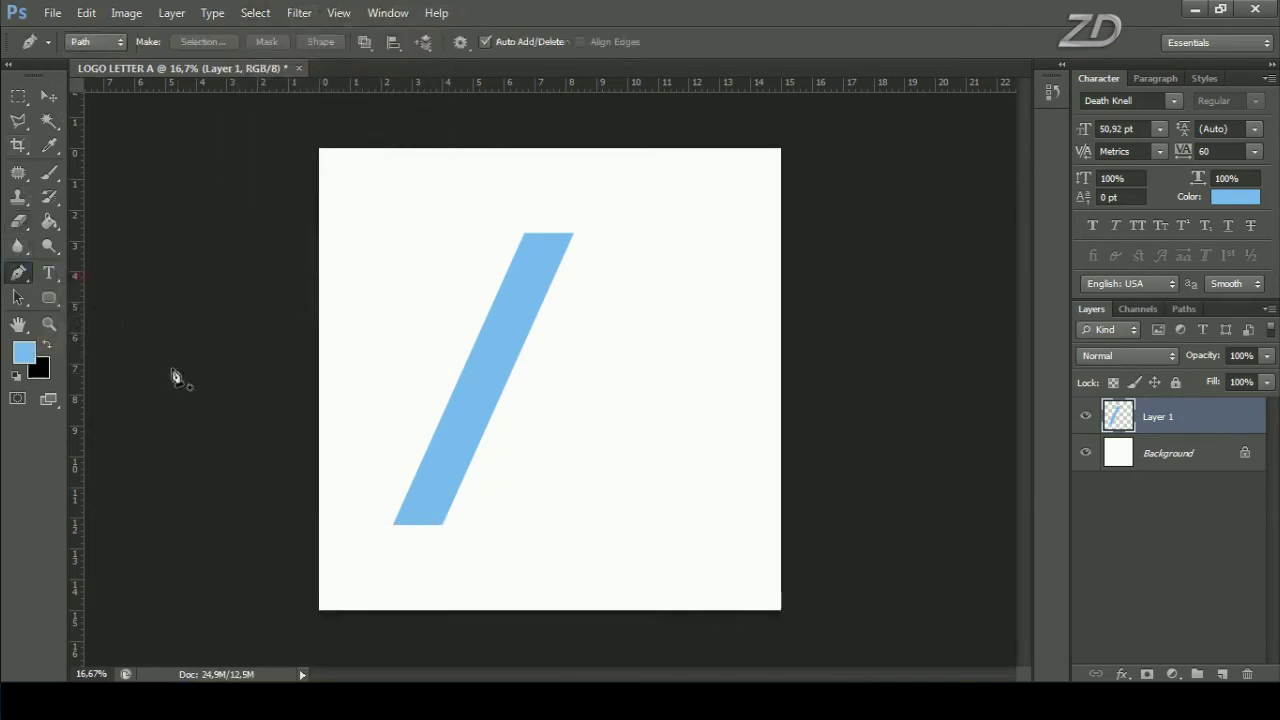
Outline the stripe's bottom corner with a Pen path and turn it into a selection.
left_click(445, 526)
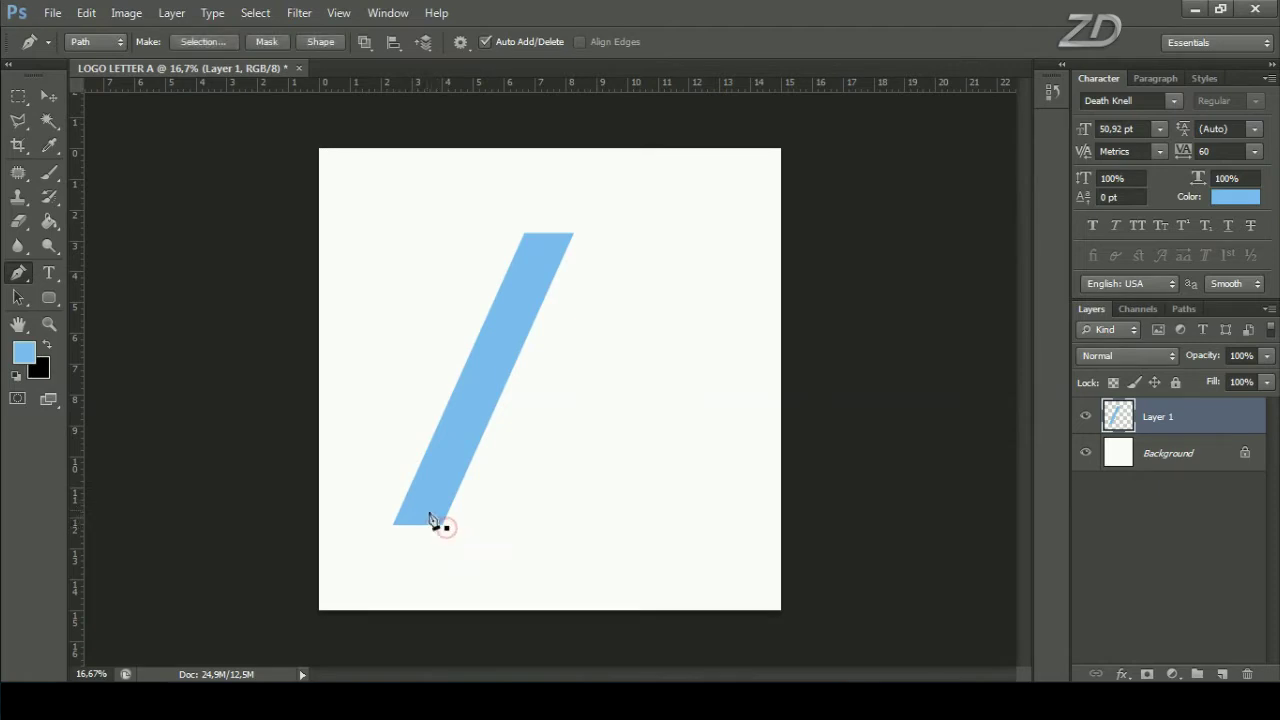
left_click(370, 521)
left_click(403, 556)
left_click(446, 528)
right_click(530, 236)
left_click(618, 324)
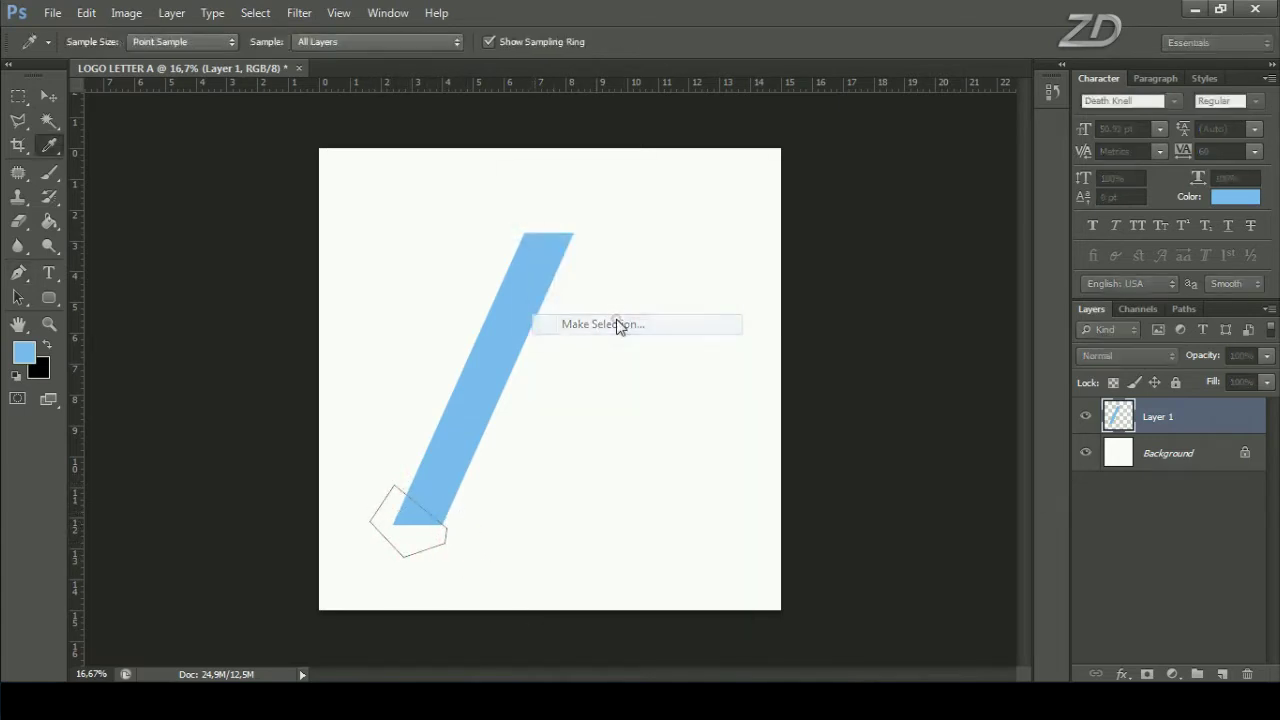
left_click(730, 202)
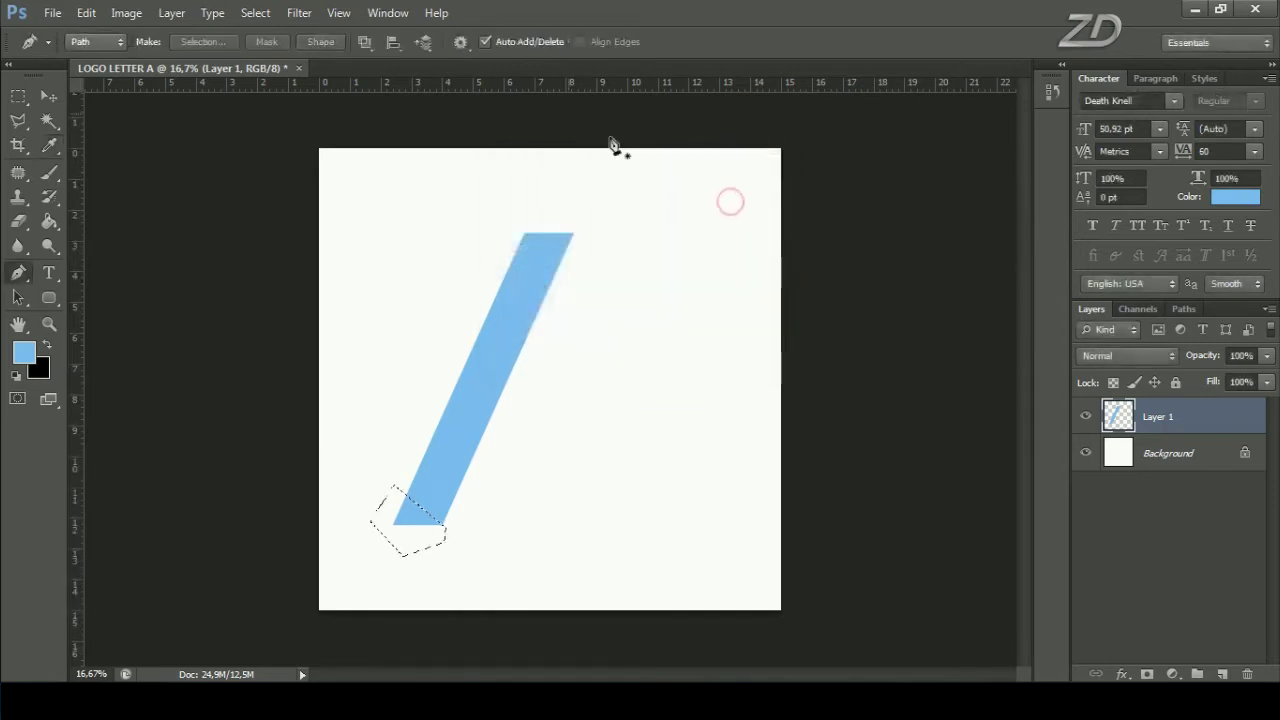
Erase the selected corner so the end is square to the stripe, then deselect.
left_click(18, 221)
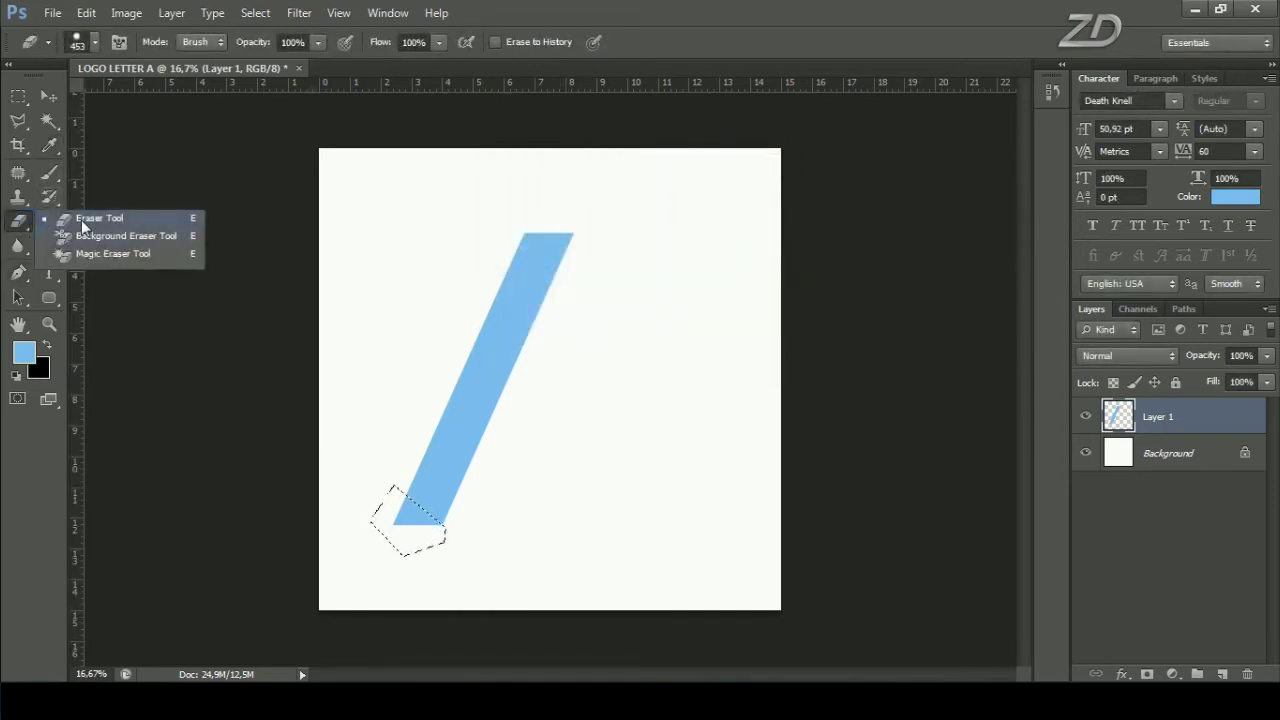
left_click(81, 220)
left_click_drag(363, 478, 406, 506)
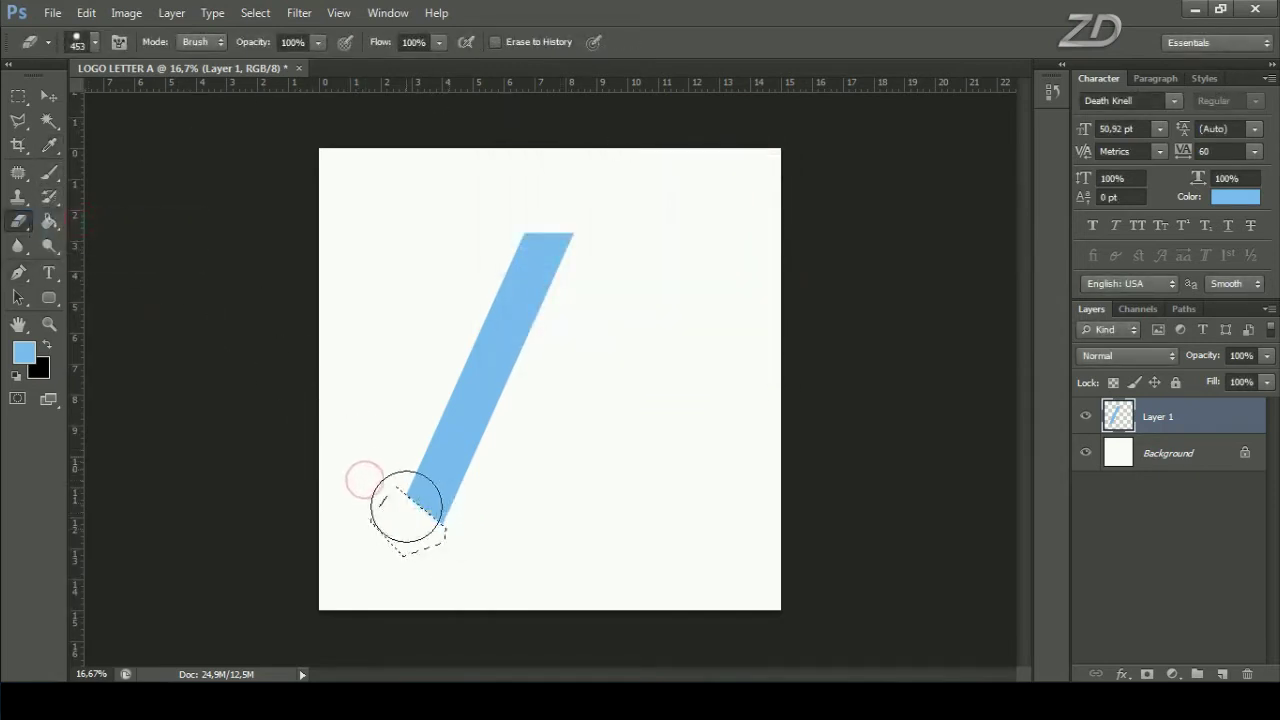
left_click(256, 13)
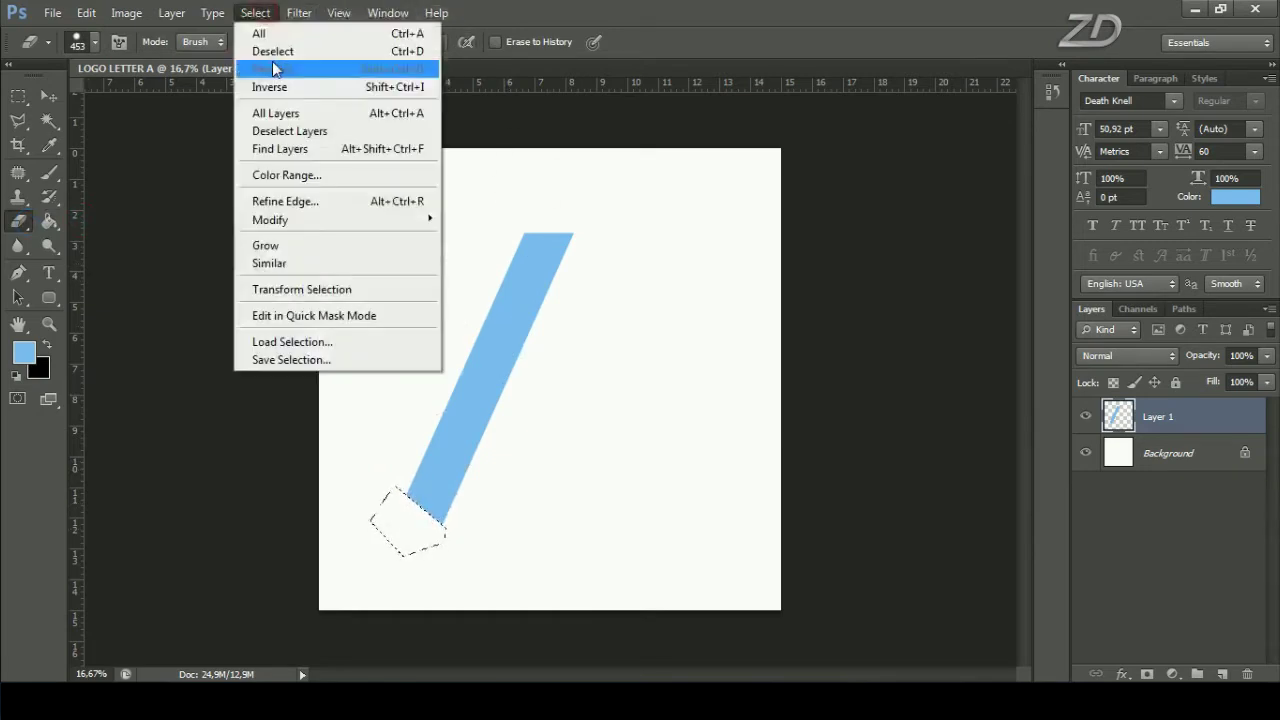
left_click(305, 53)
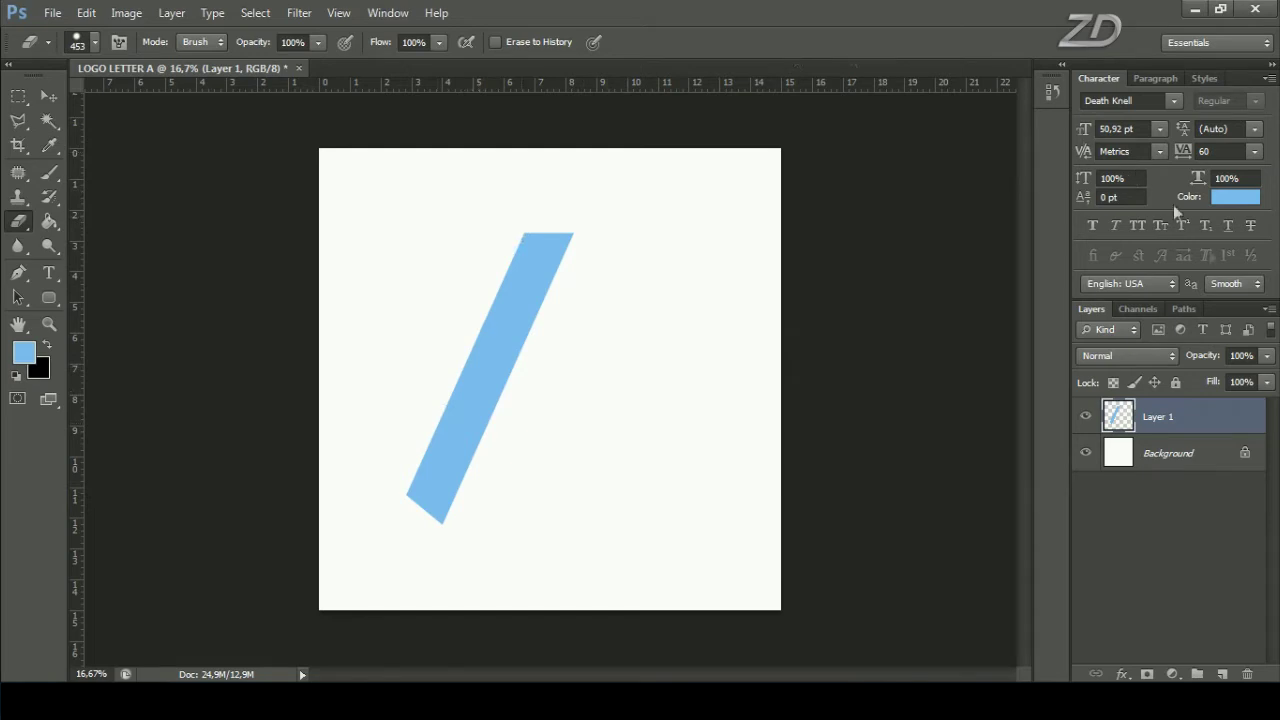
Duplicate the stripe layer, flip the copy horizontally, and move it right to meet the original's top.
right_click(1175, 435)
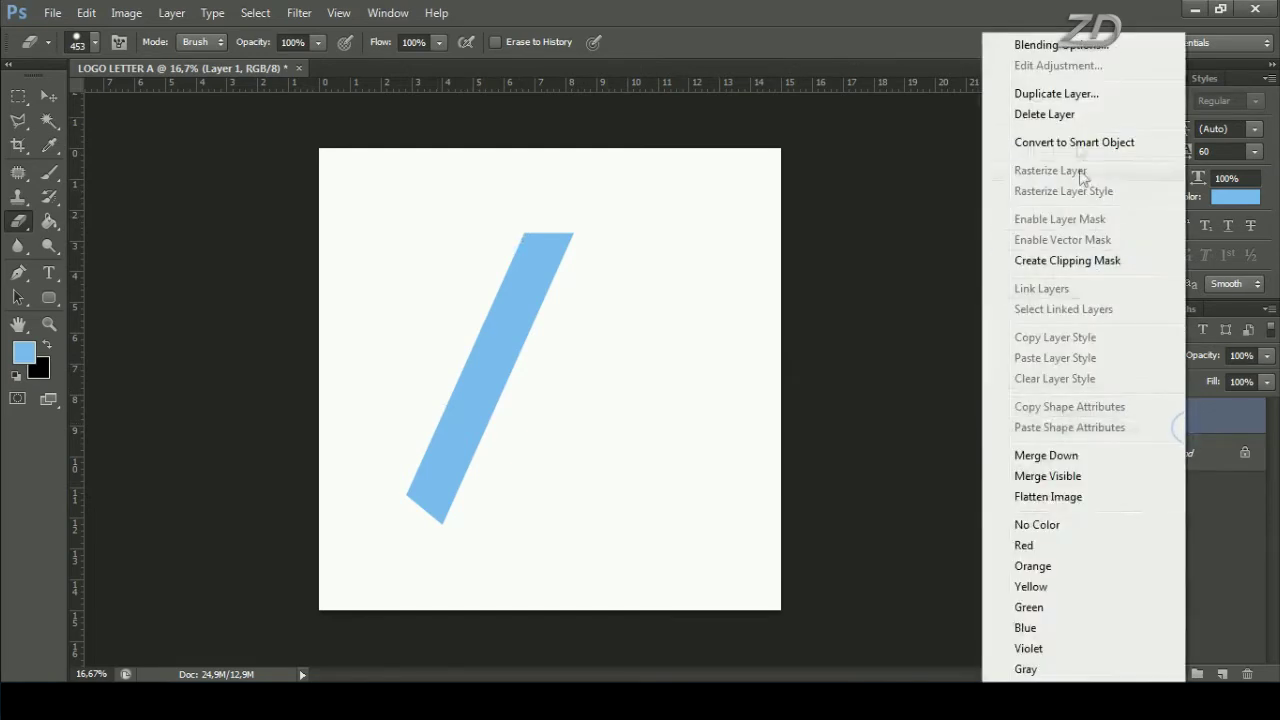
left_click(1079, 100)
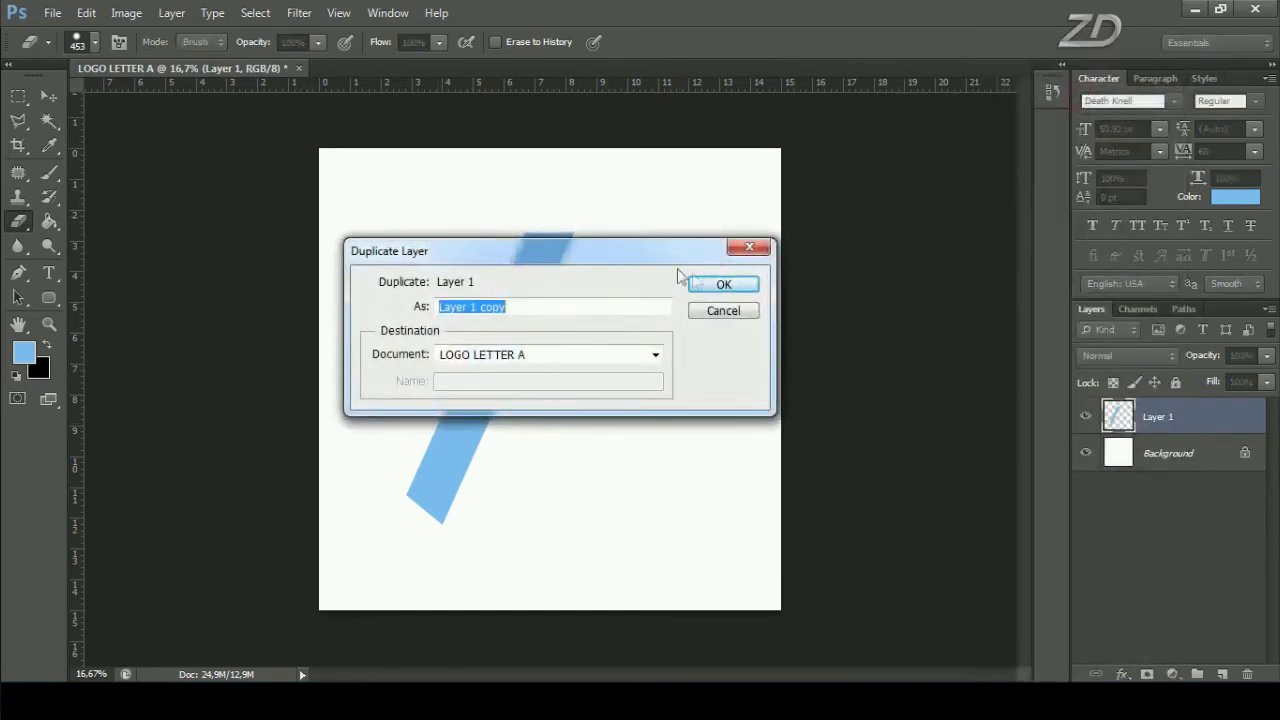
left_click(722, 285)
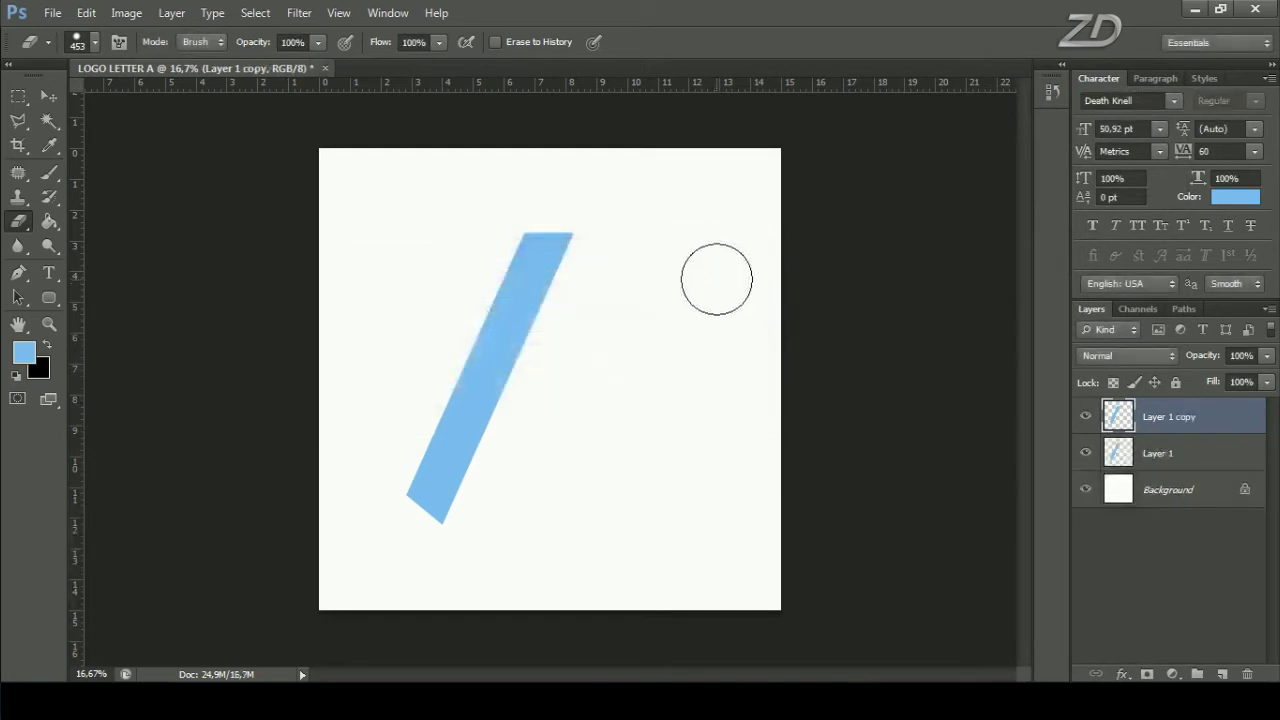
key("ctrl+t")
right_click(545, 294)
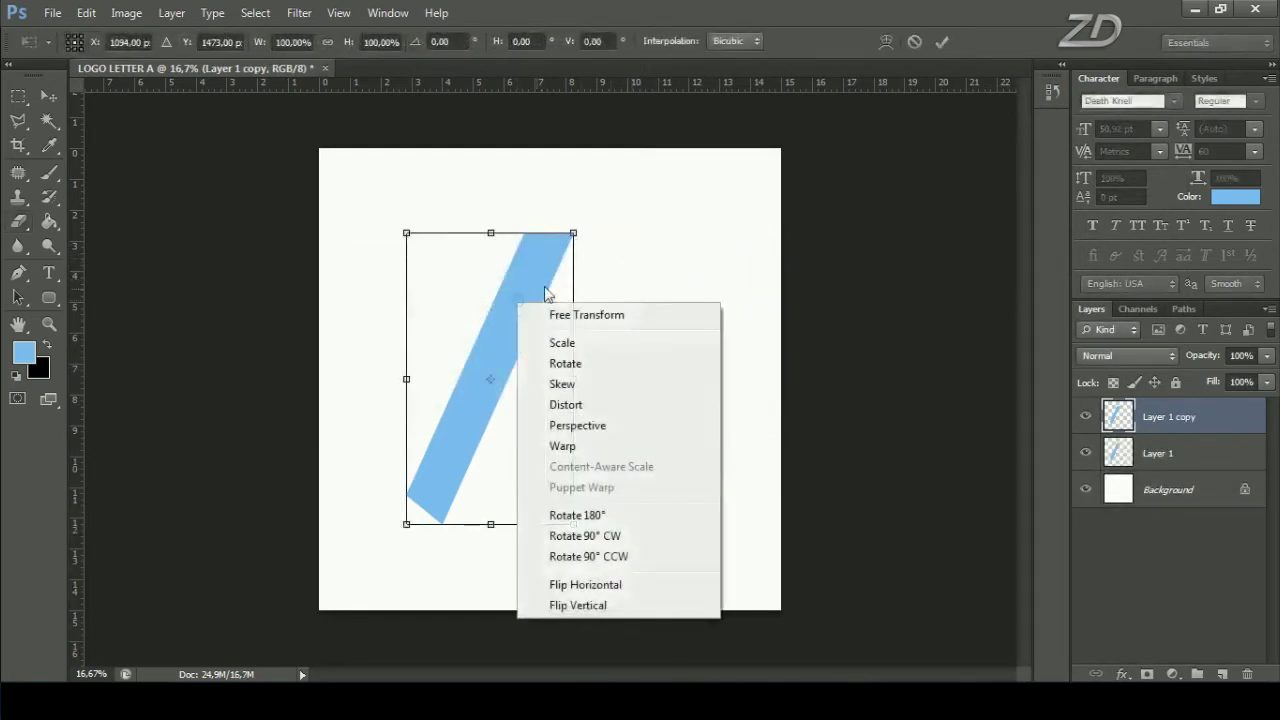
left_click(585, 585)
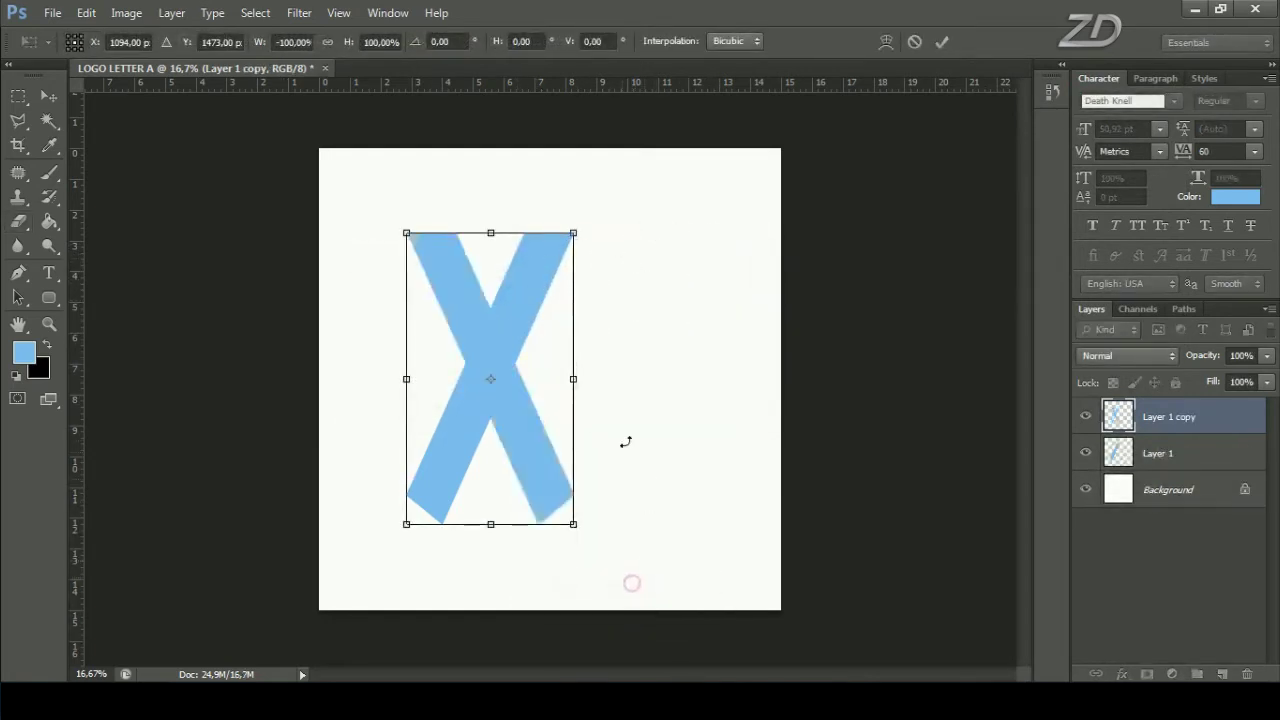
left_click_drag(543, 431, 665, 455)
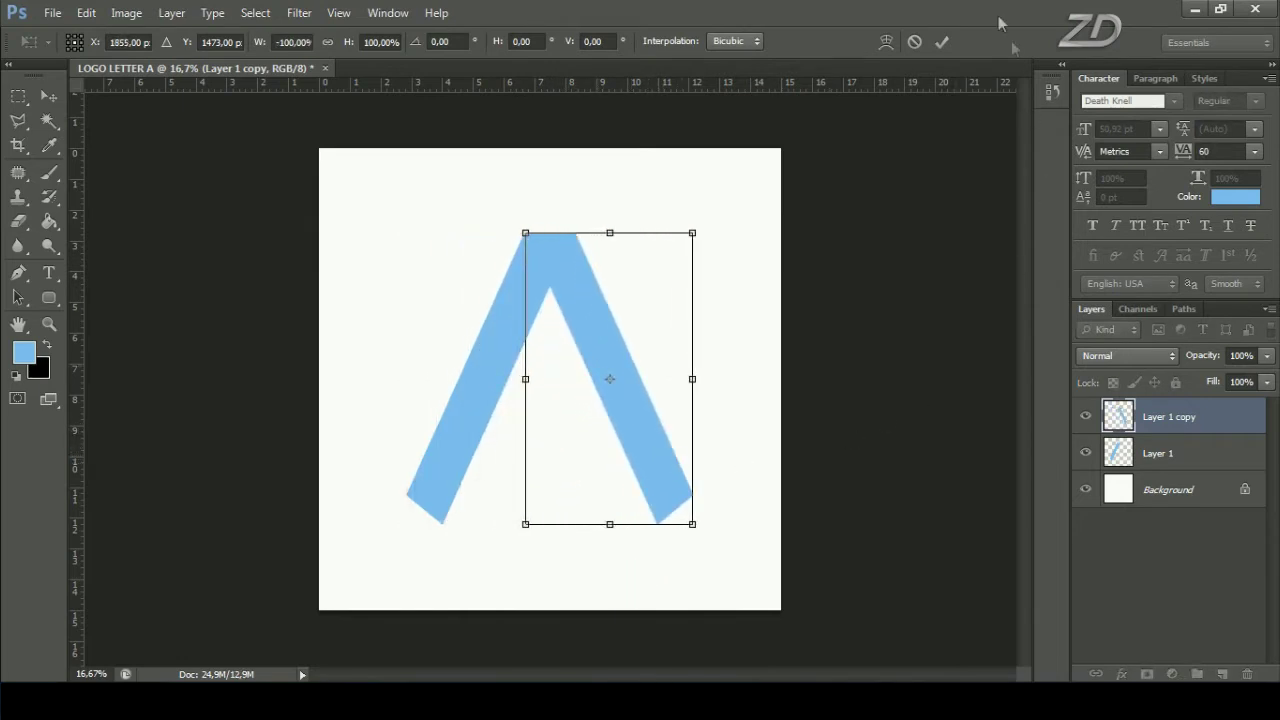
left_click(942, 42)
key("e")
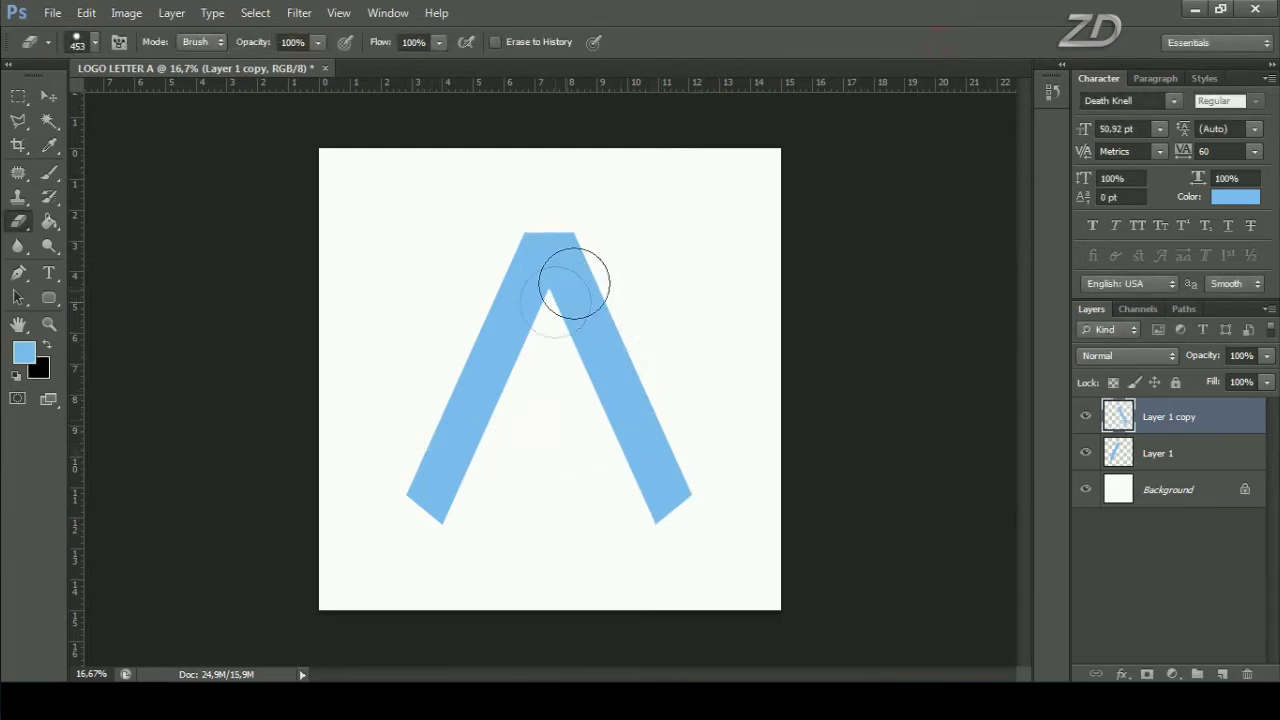
Merge the two stripe layers into one layer renamed MATERIAL.
key("ctrl")
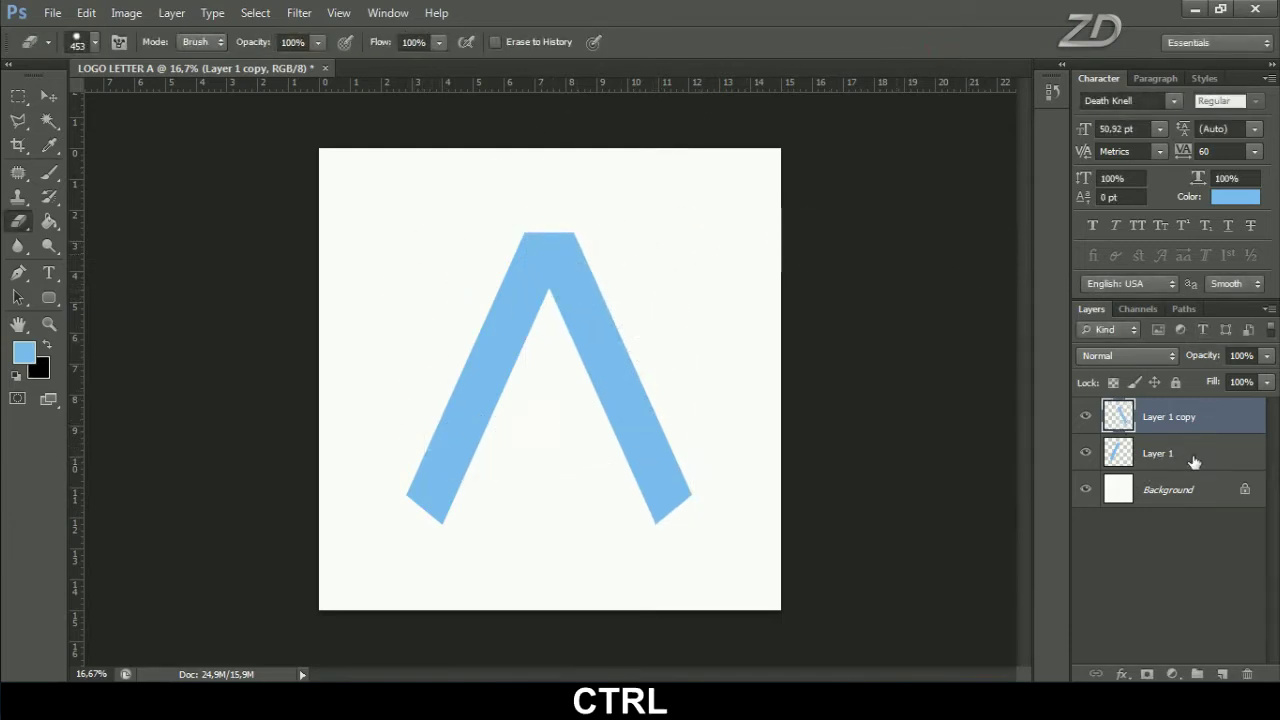
left_click(1193, 458, "ctrl")
right_click(1192, 429)
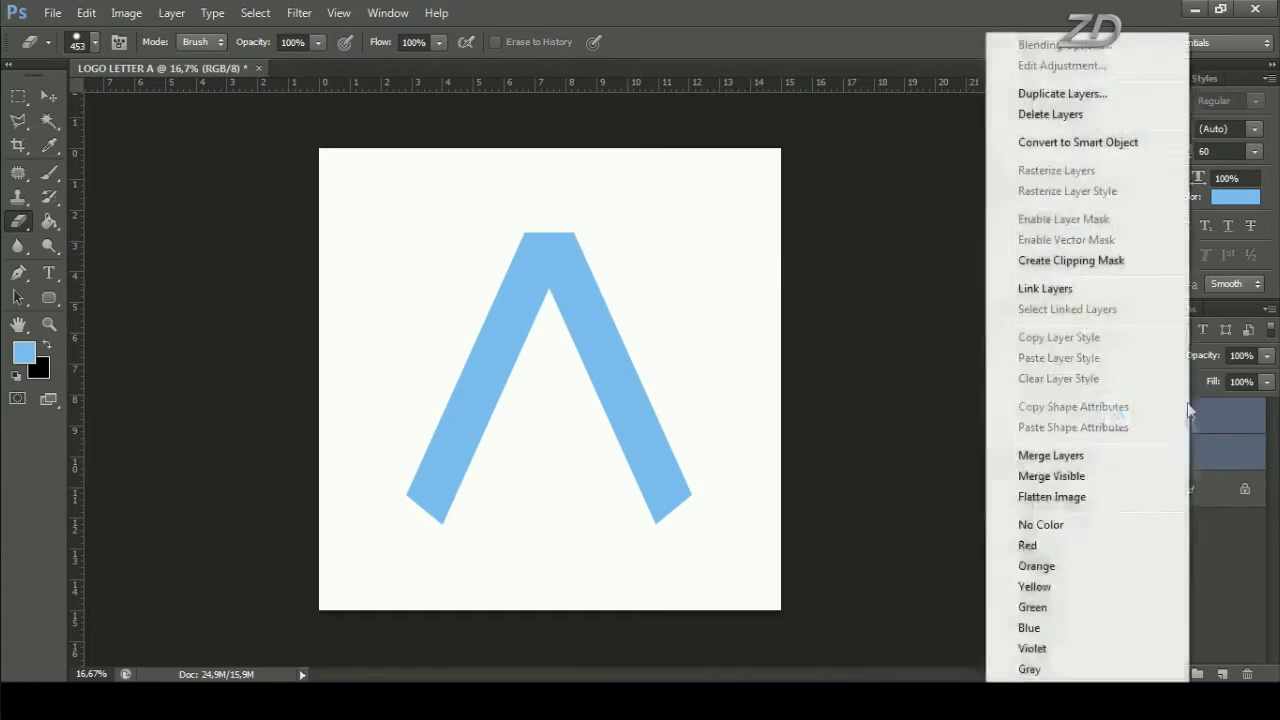
left_click(1084, 458)
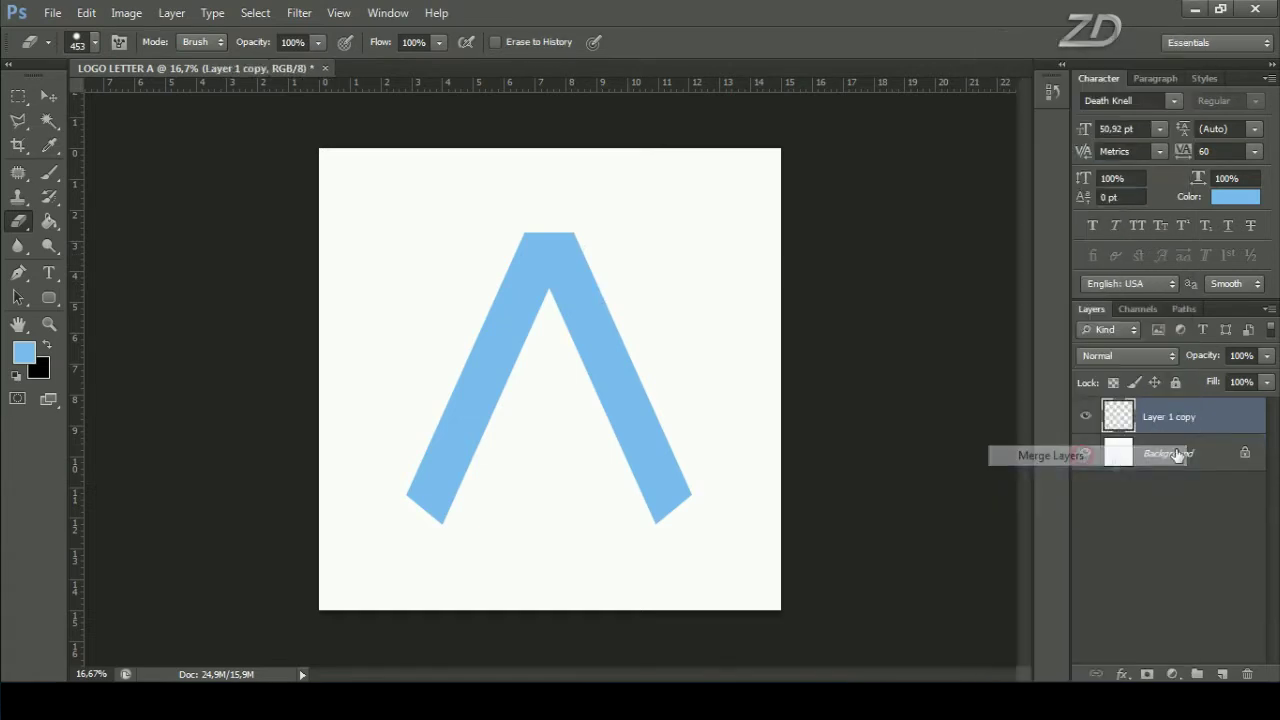
left_click(1086, 416)
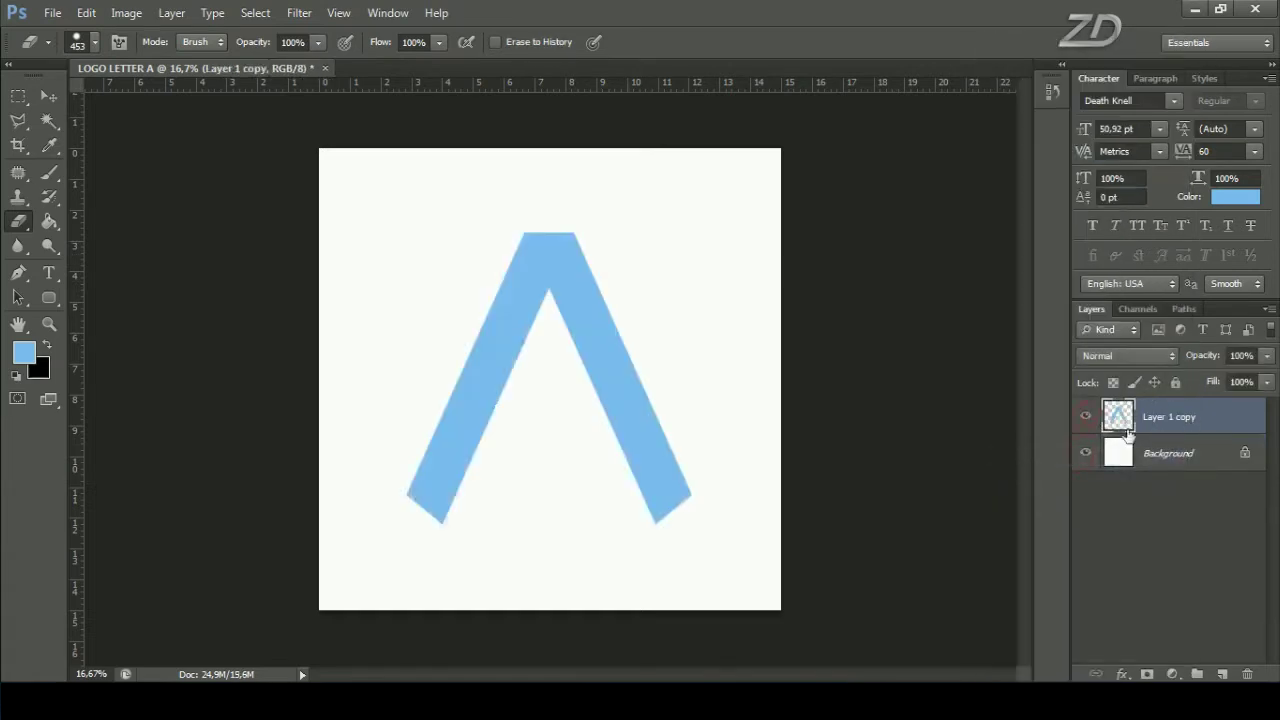
double_click(1162, 420)
type("AL")
key("Return")
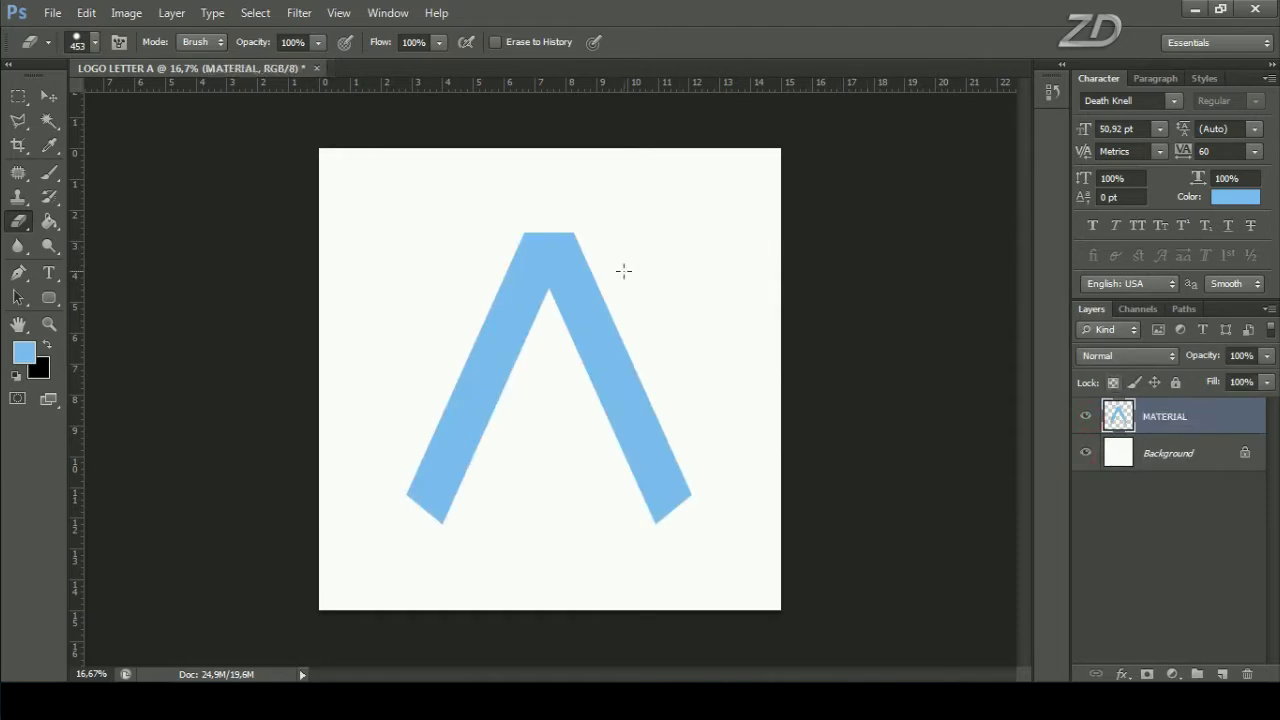
key("ctrl+a")
Align the MATERIAL letter to the canvas's vertical and horizontal centres, deselect, and add a new empty layer.
left_click(49, 94)
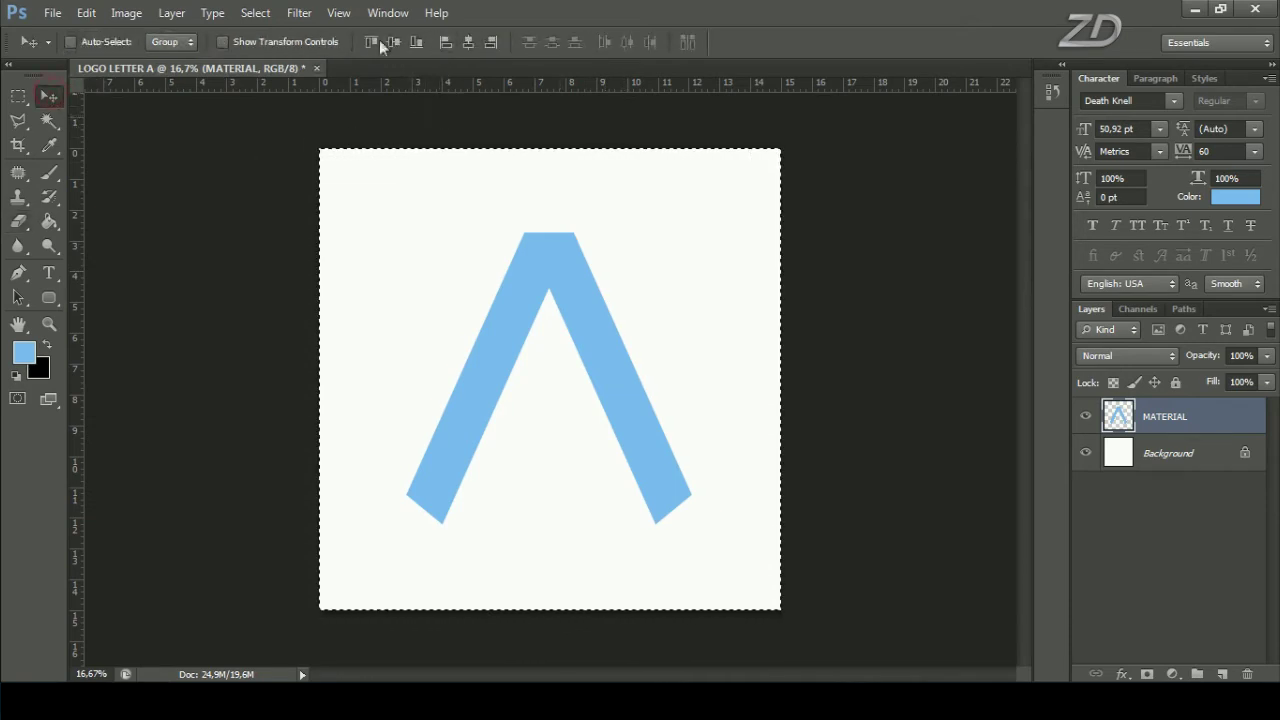
left_click(392, 41)
left_click(467, 42)
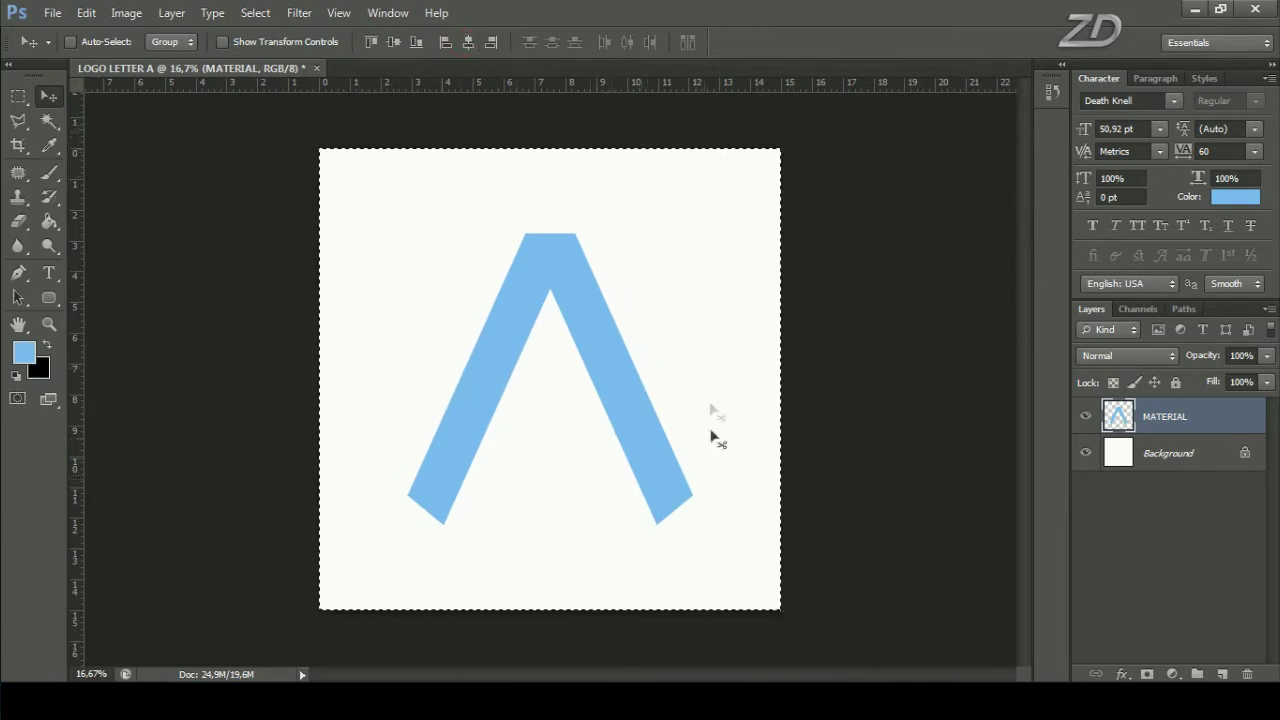
left_click(256, 13)
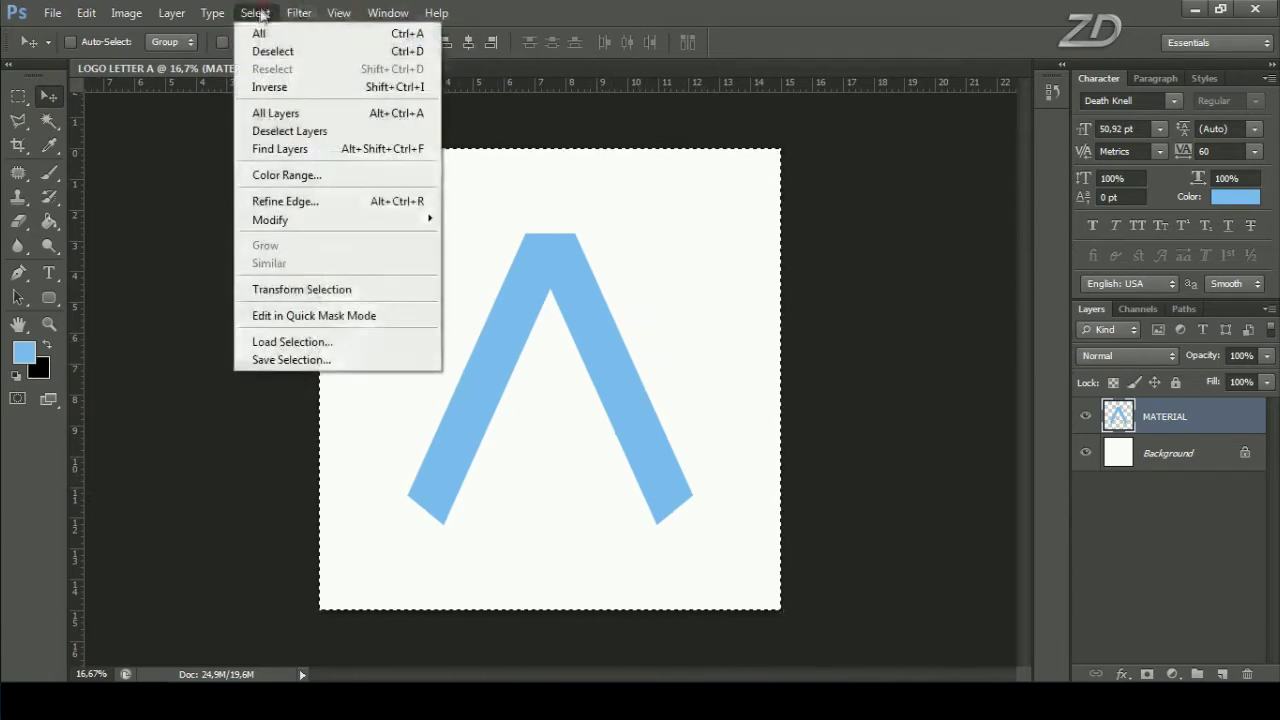
left_click(301, 57)
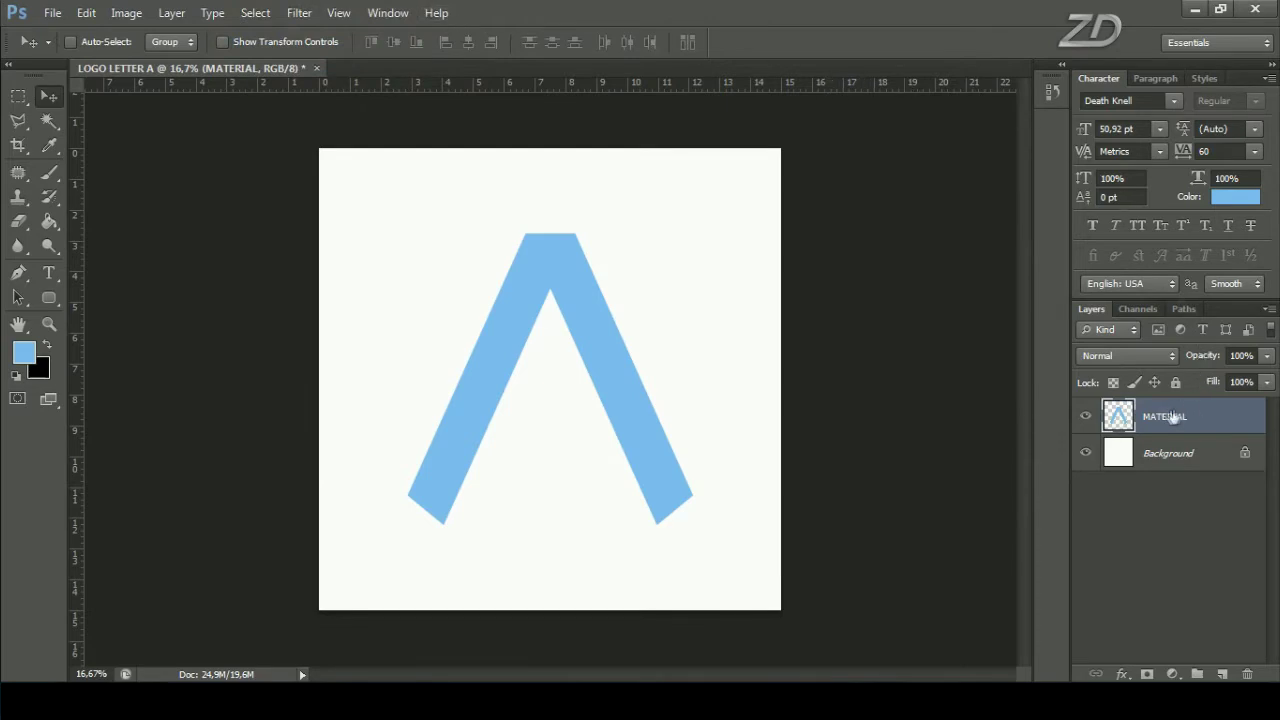
left_click(1225, 674)
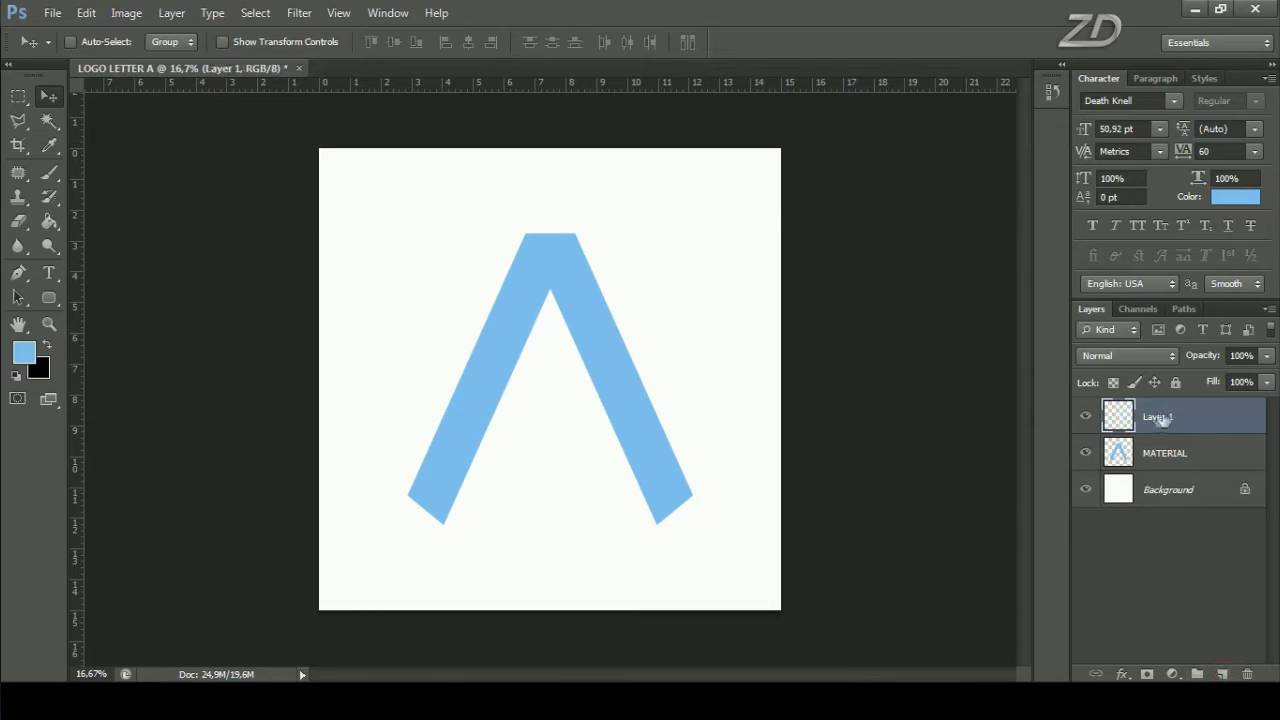
left_click(10, 98)
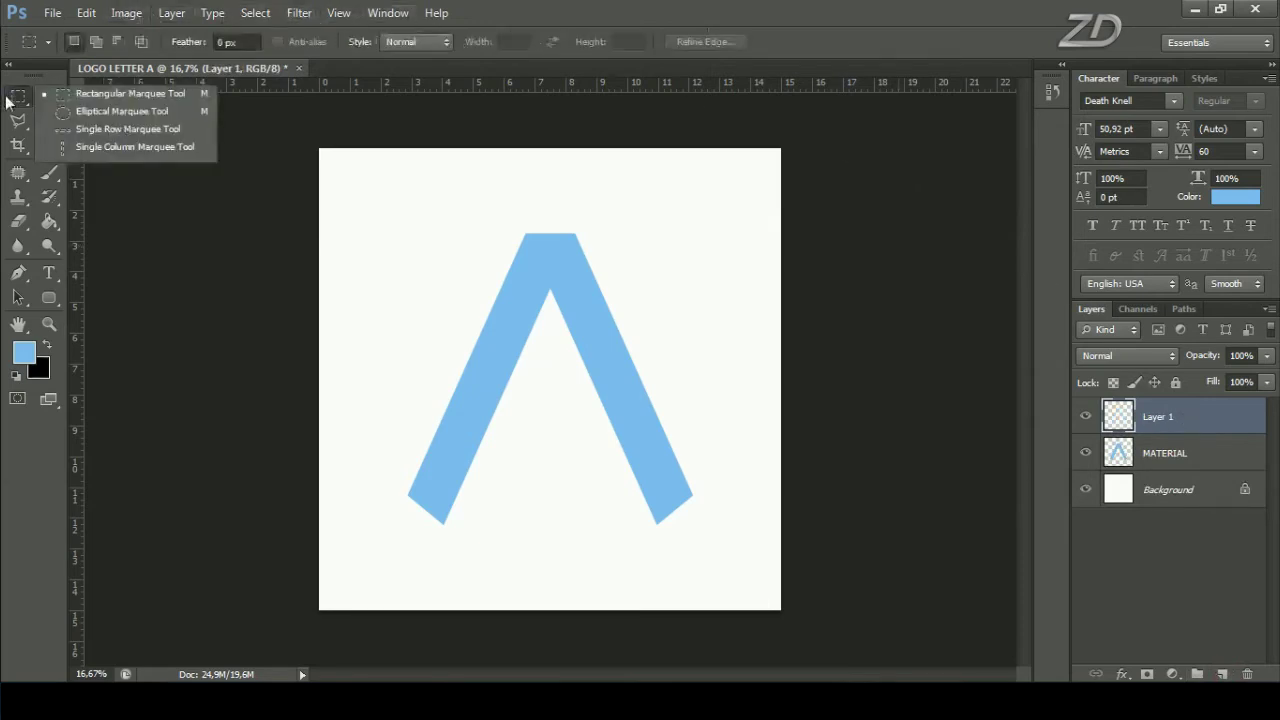
Stroke a circular selection over the A's top-left with a 5 px pink outline, then deselect.
left_click(122, 112)
left_click_drag(395, 201, 595, 375)
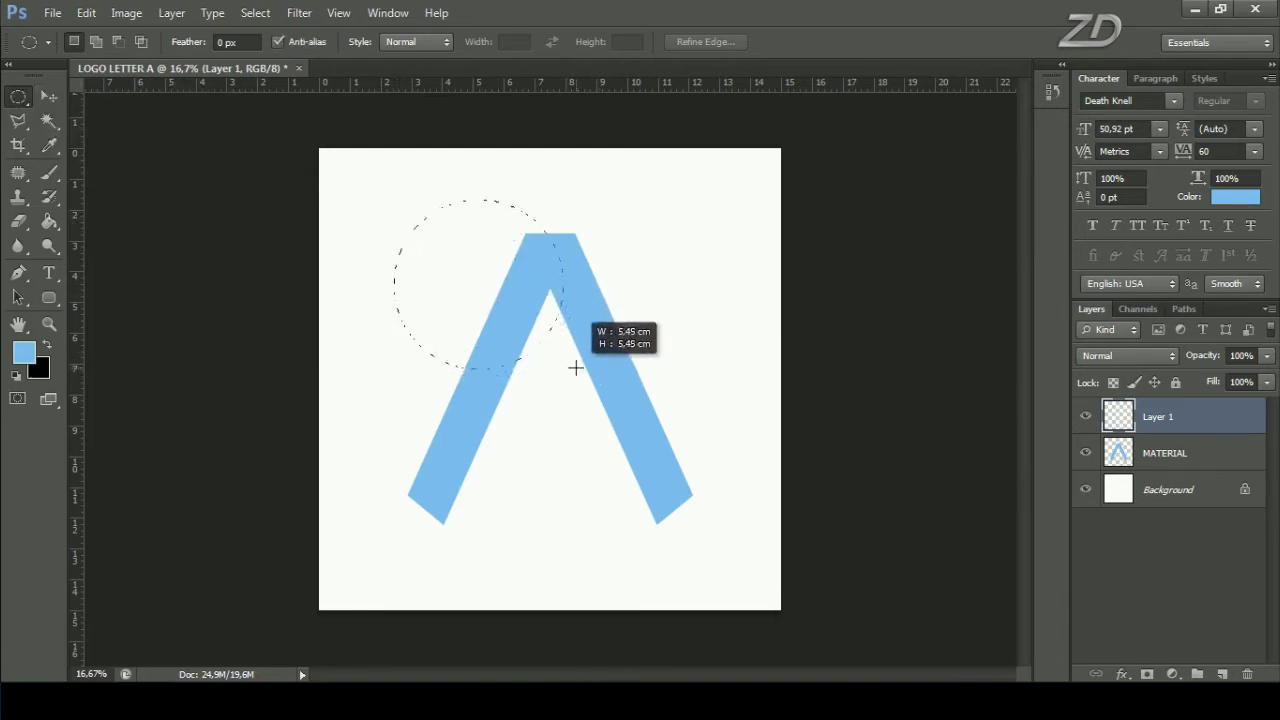
left_click_drag(575, 368, 575, 367)
right_click(505, 238)
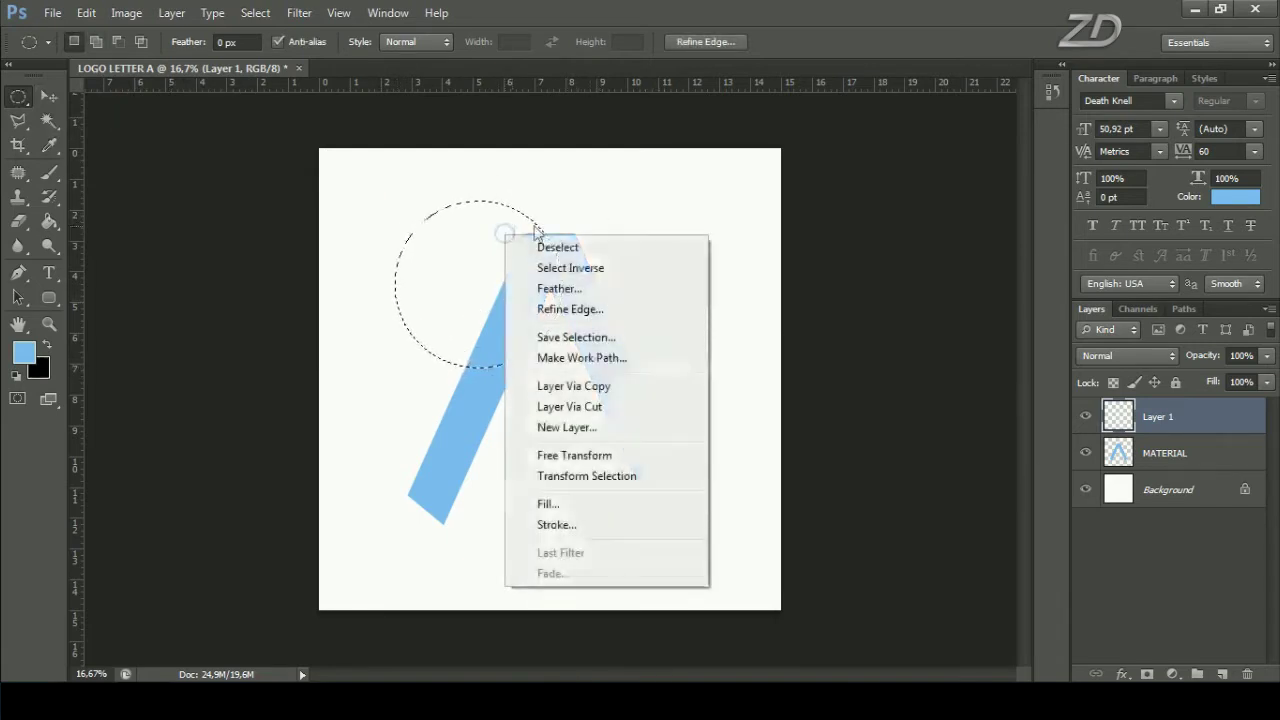
left_click(555, 525)
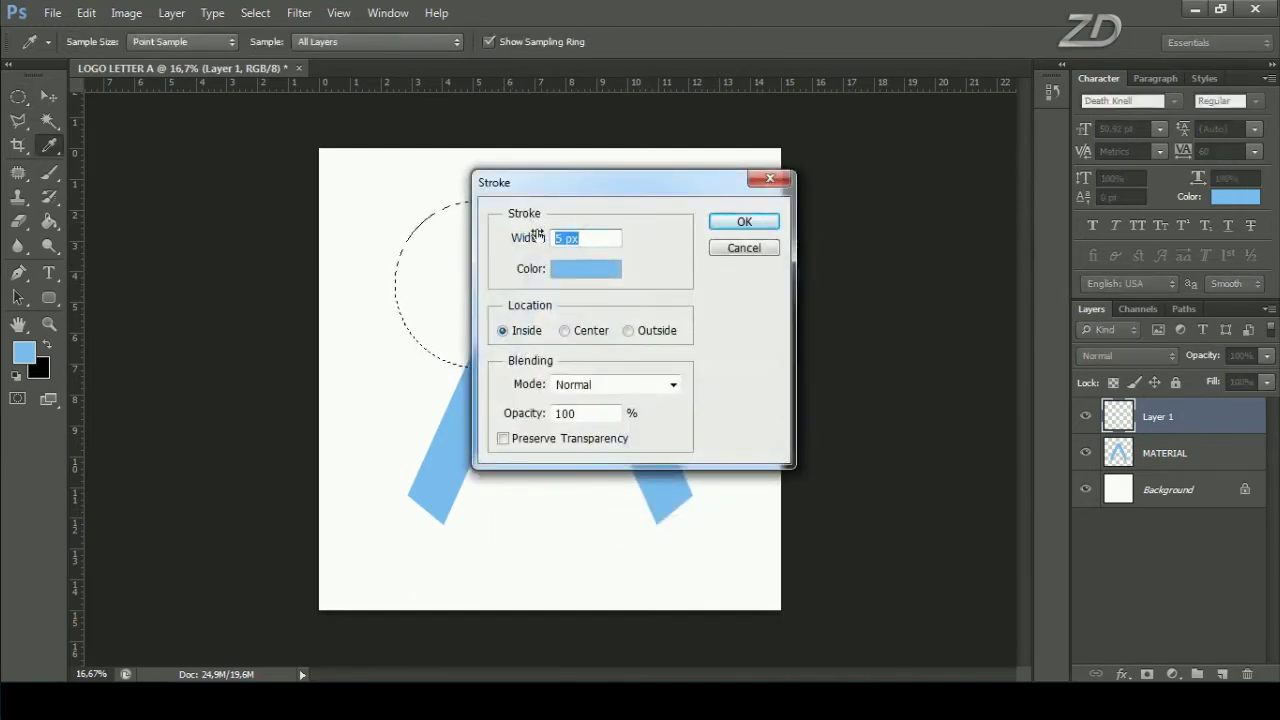
left_click(567, 269)
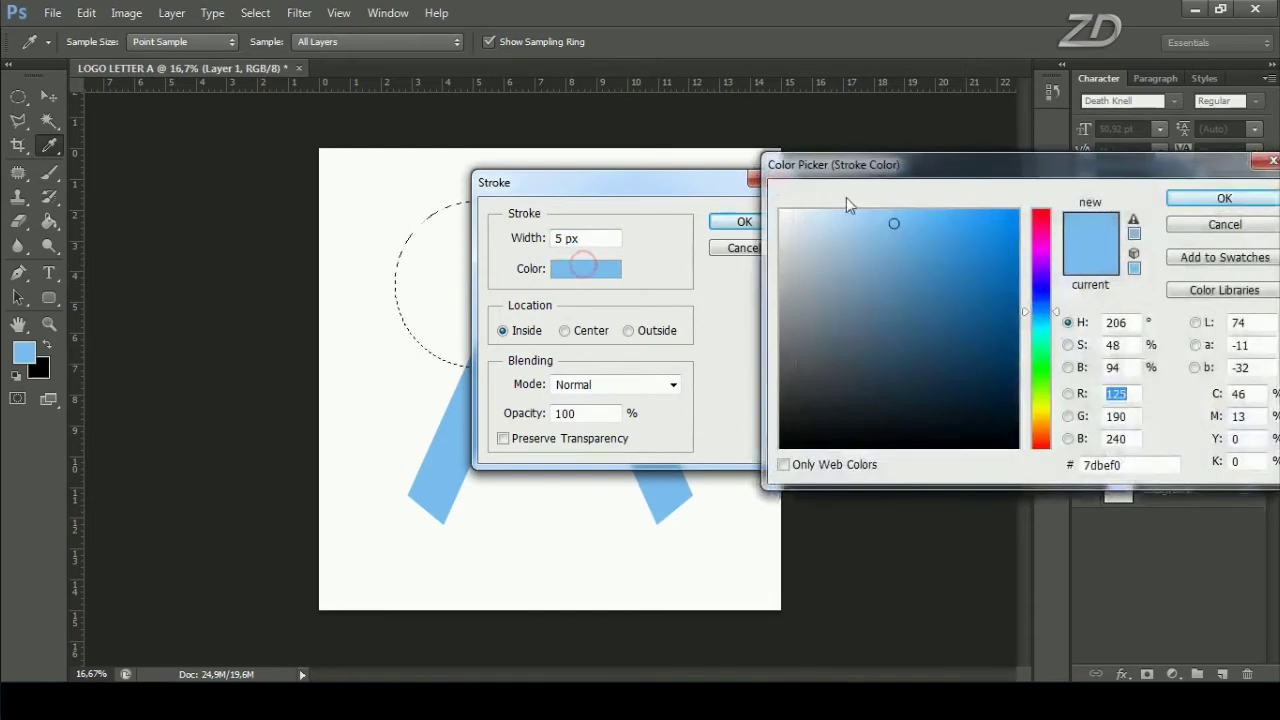
left_click(1043, 233)
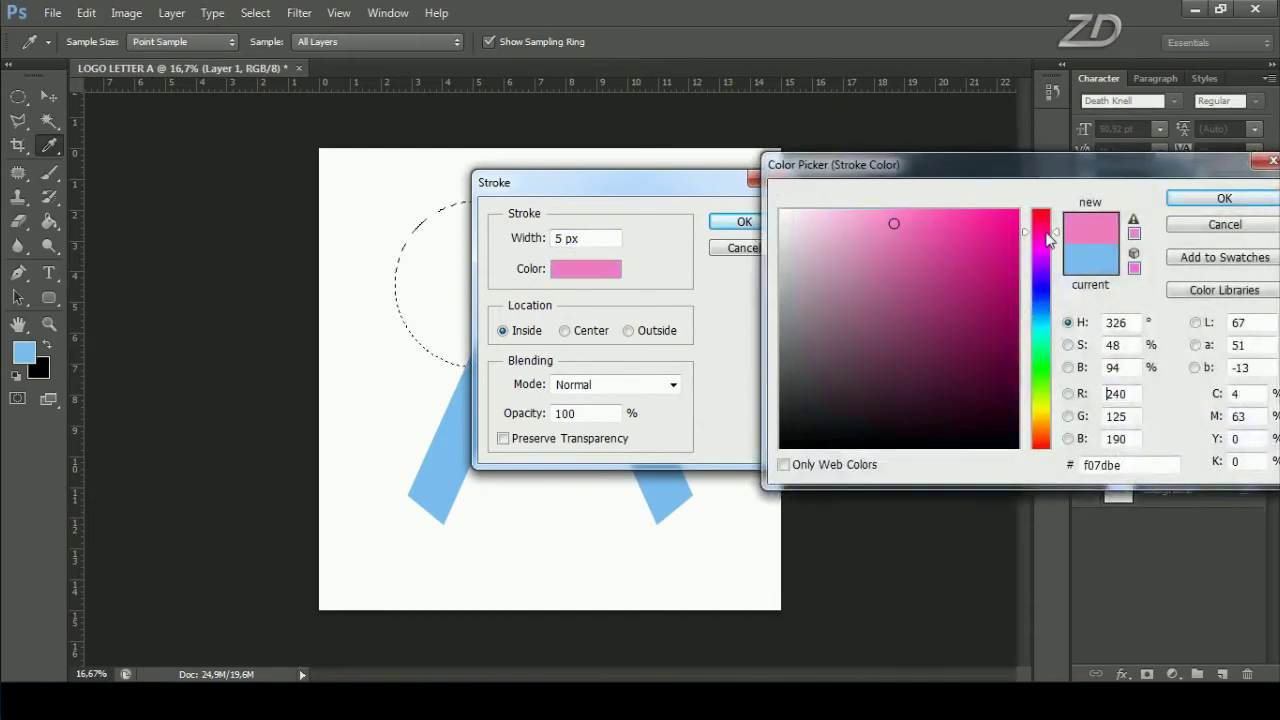
left_click(1224, 198)
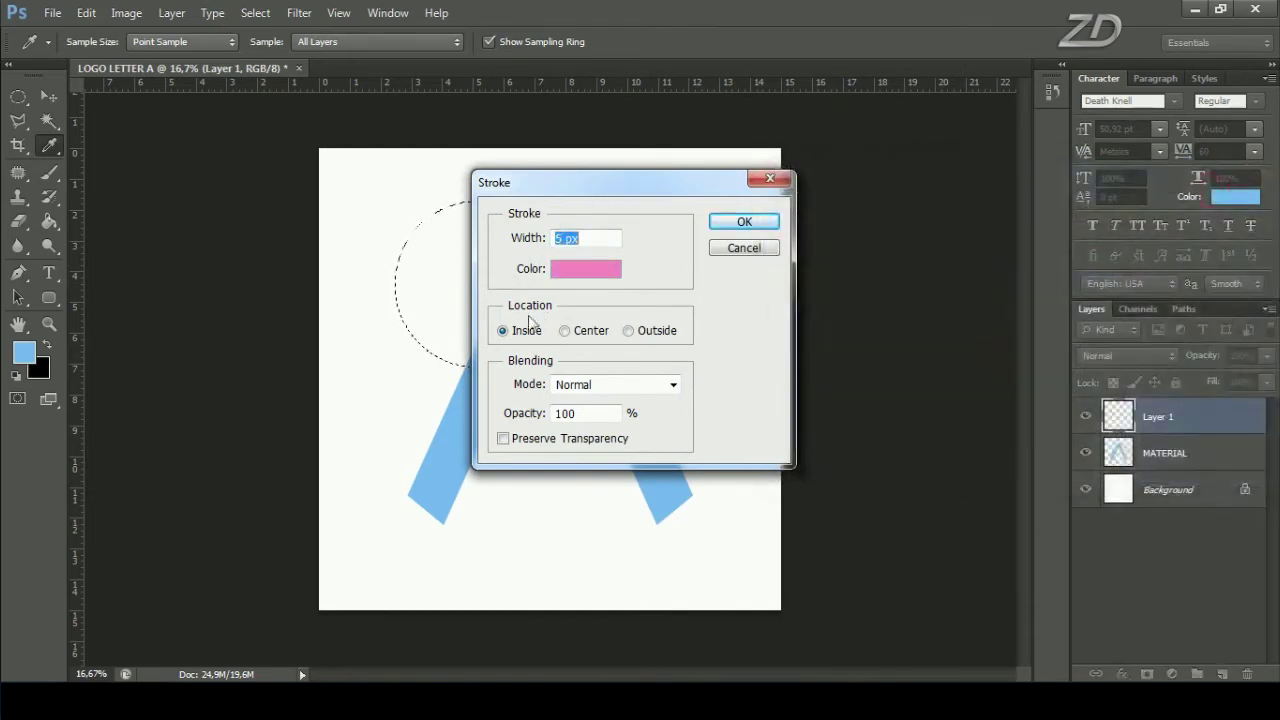
left_click(741, 222)
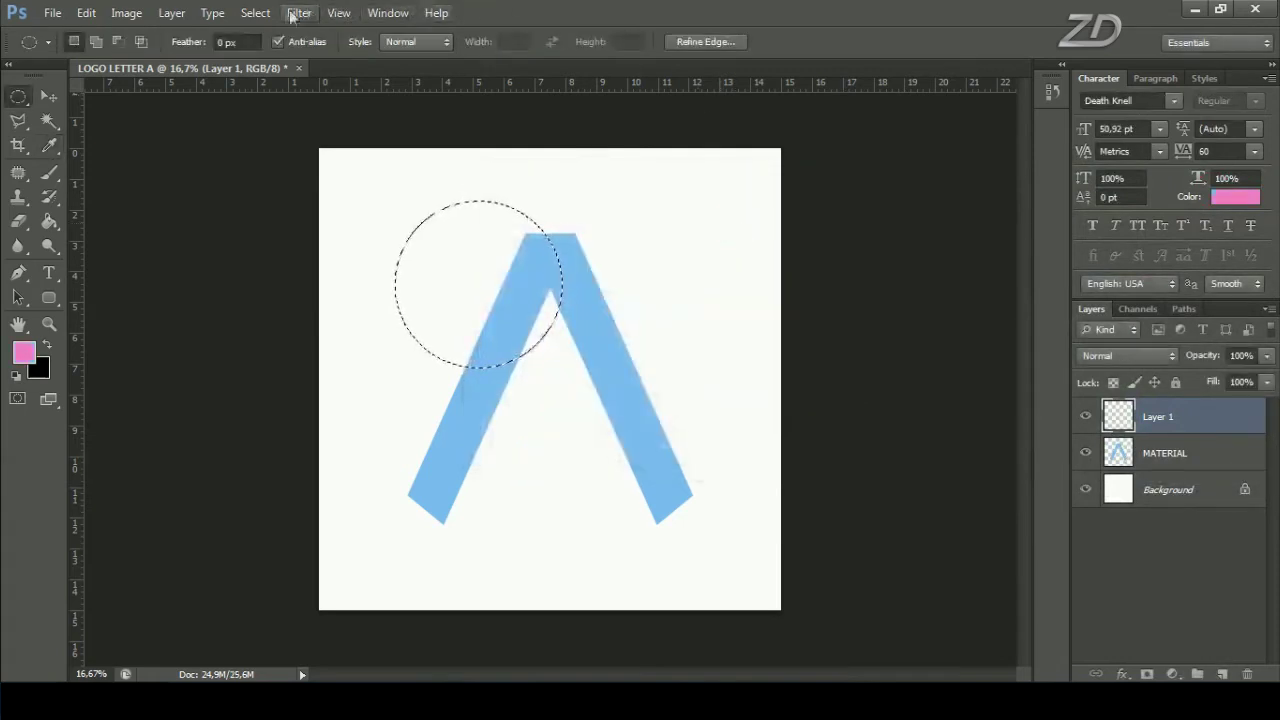
left_click(255, 12)
left_click(305, 52)
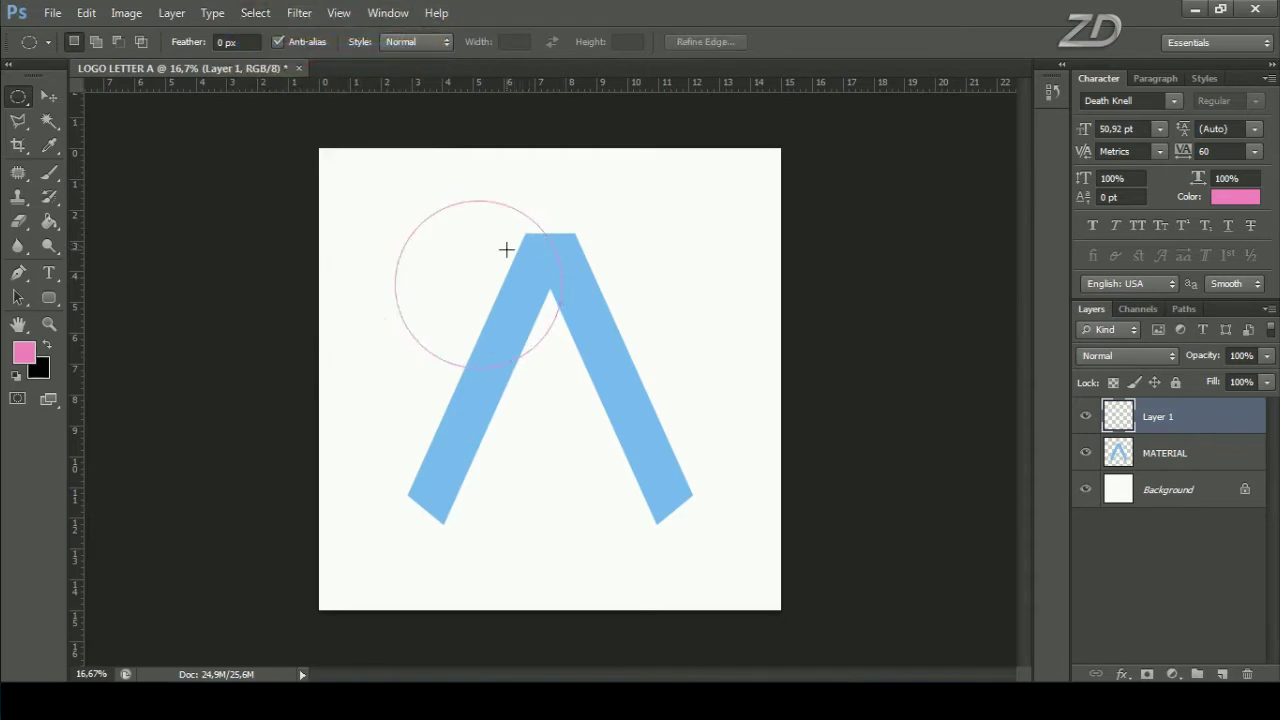
Align the pink circle to the canvas's vertical and horizontal centres.
key("ctrl+a")
left_click(47, 95)
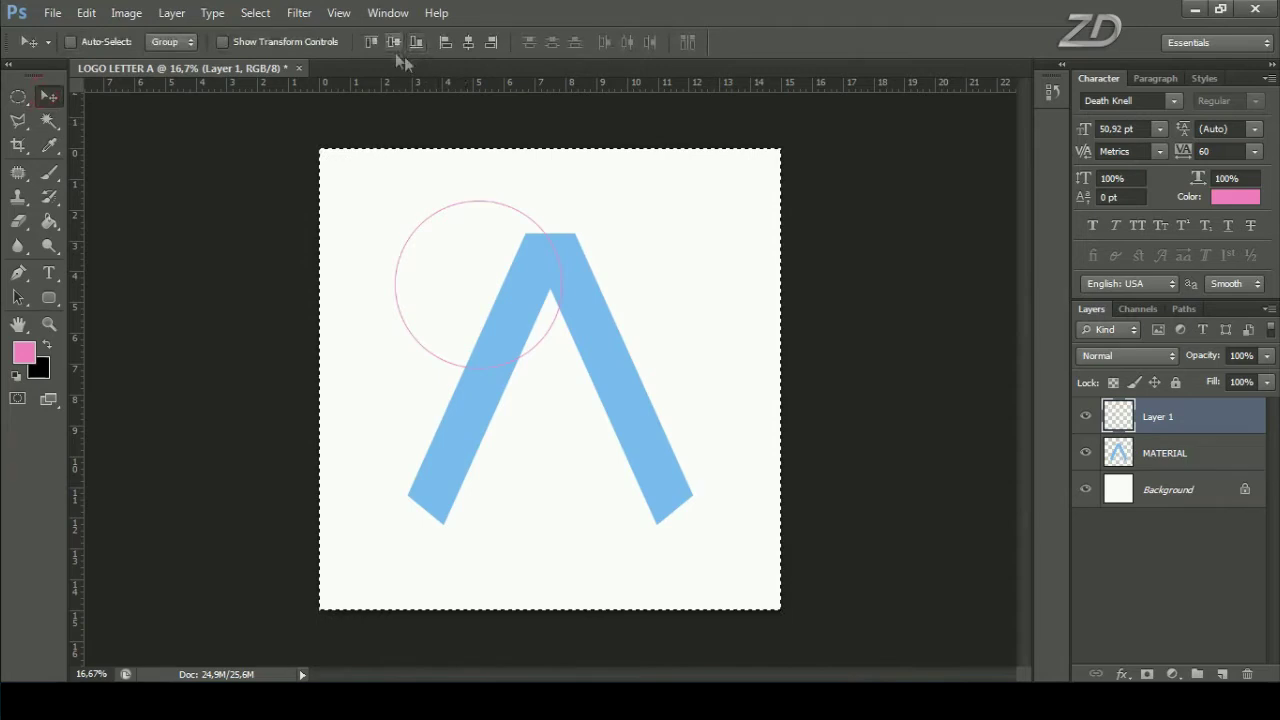
left_click(399, 47)
left_click(470, 45)
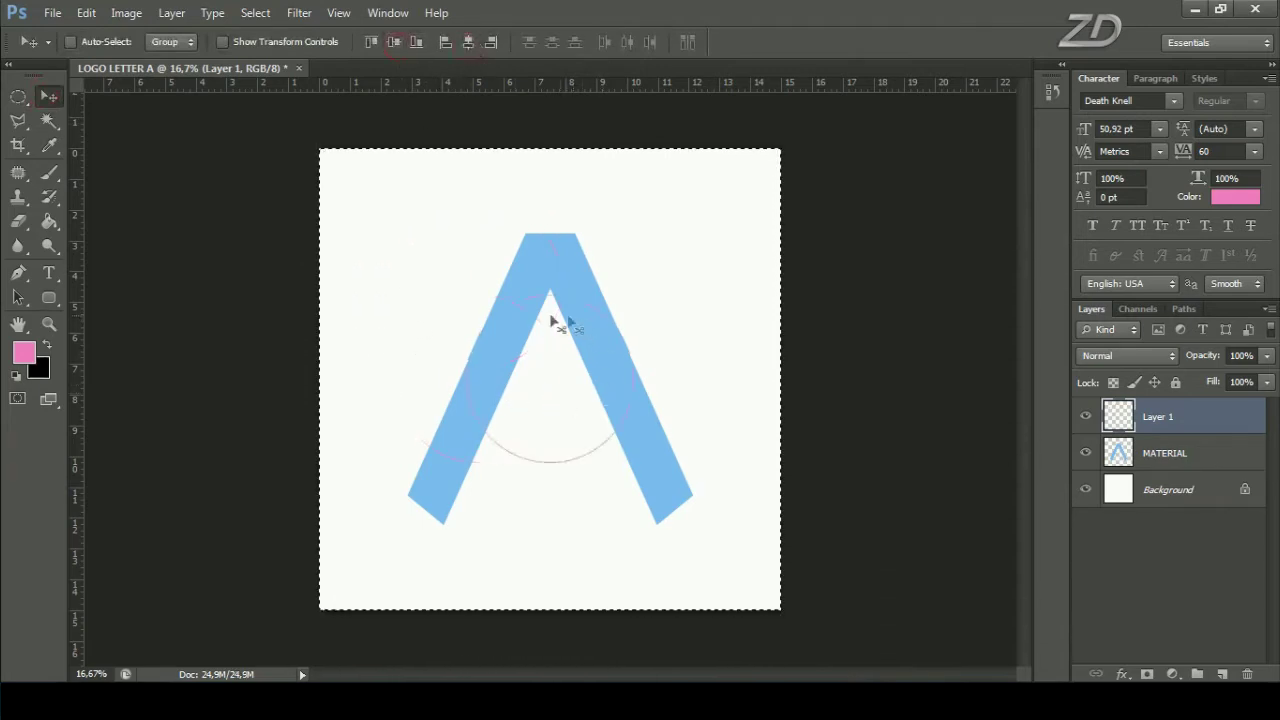
left_click(258, 13)
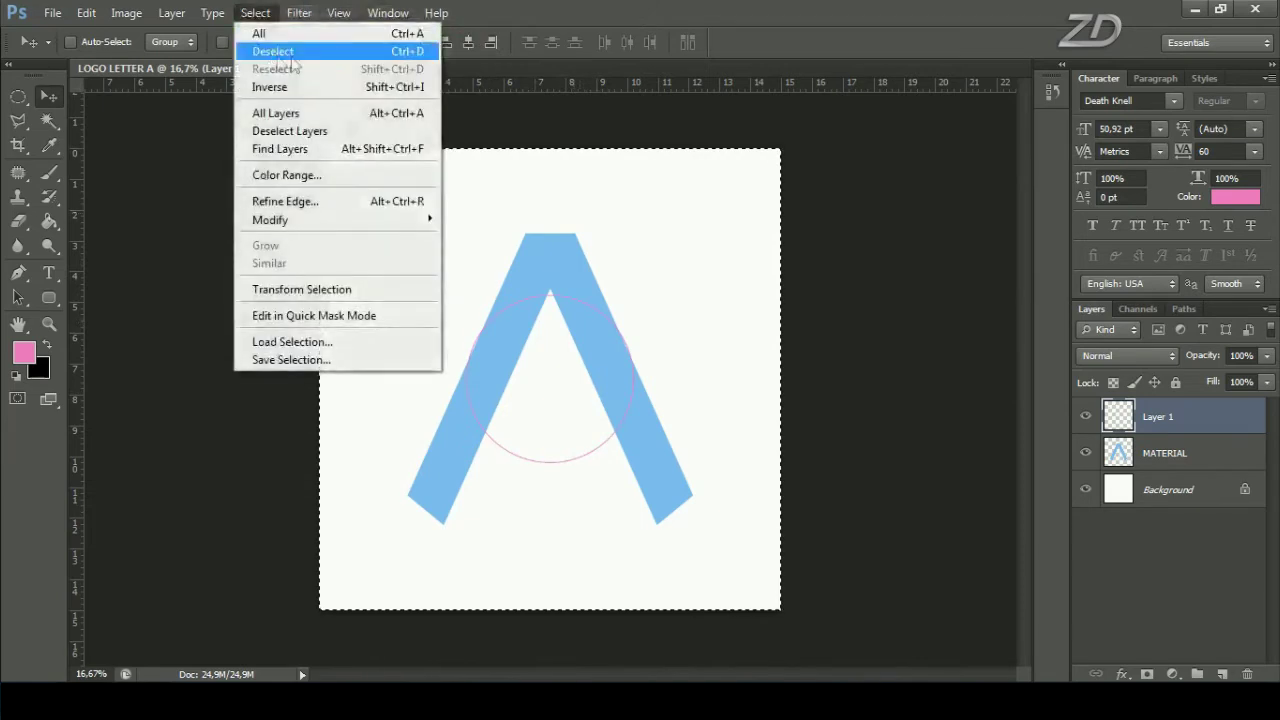
left_click(289, 55)
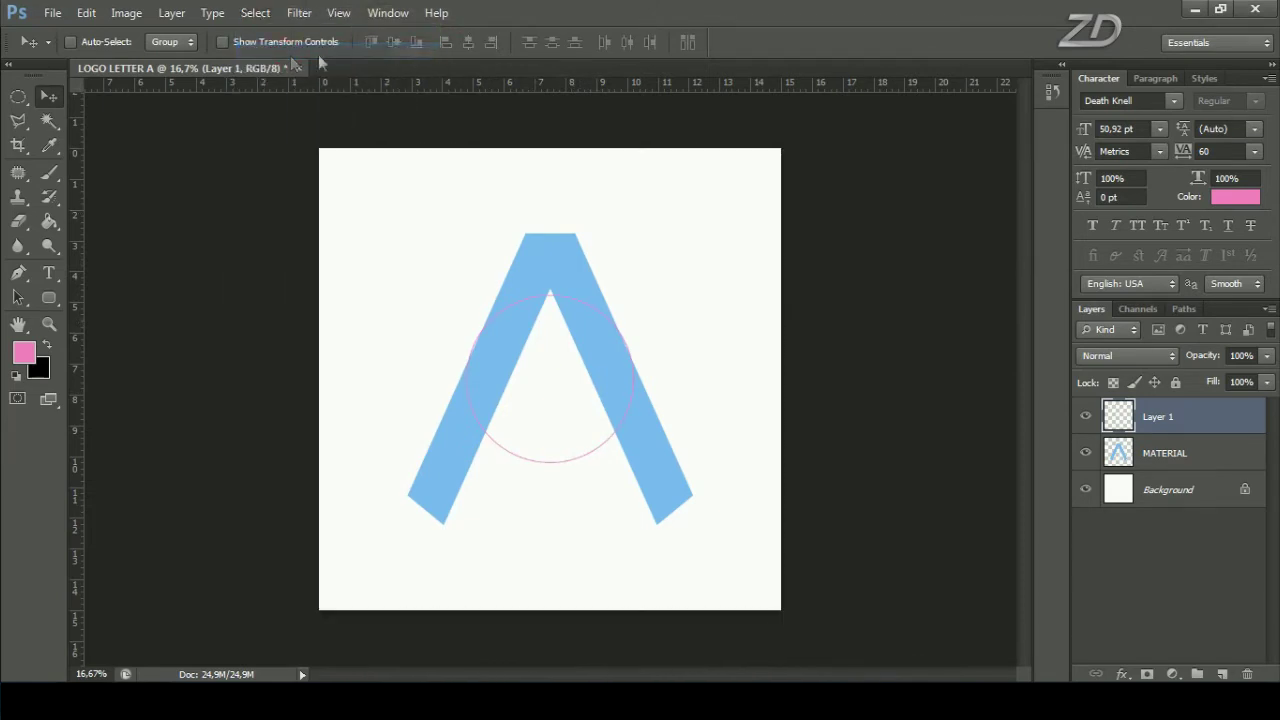
Move the circle down between the A's legs and stretch it into a wider ellipse.
key("ctrl+t")
left_click_drag(577, 329, 579, 481)
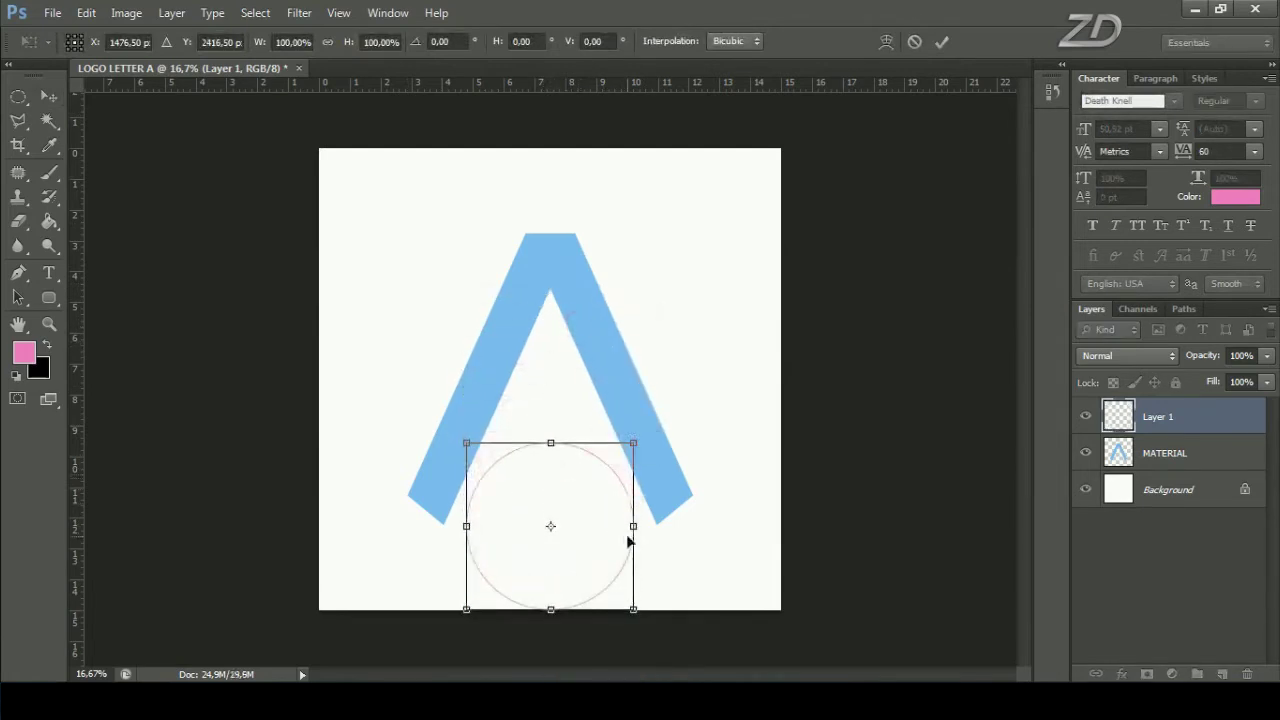
left_click_drag(633, 526, 649, 526)
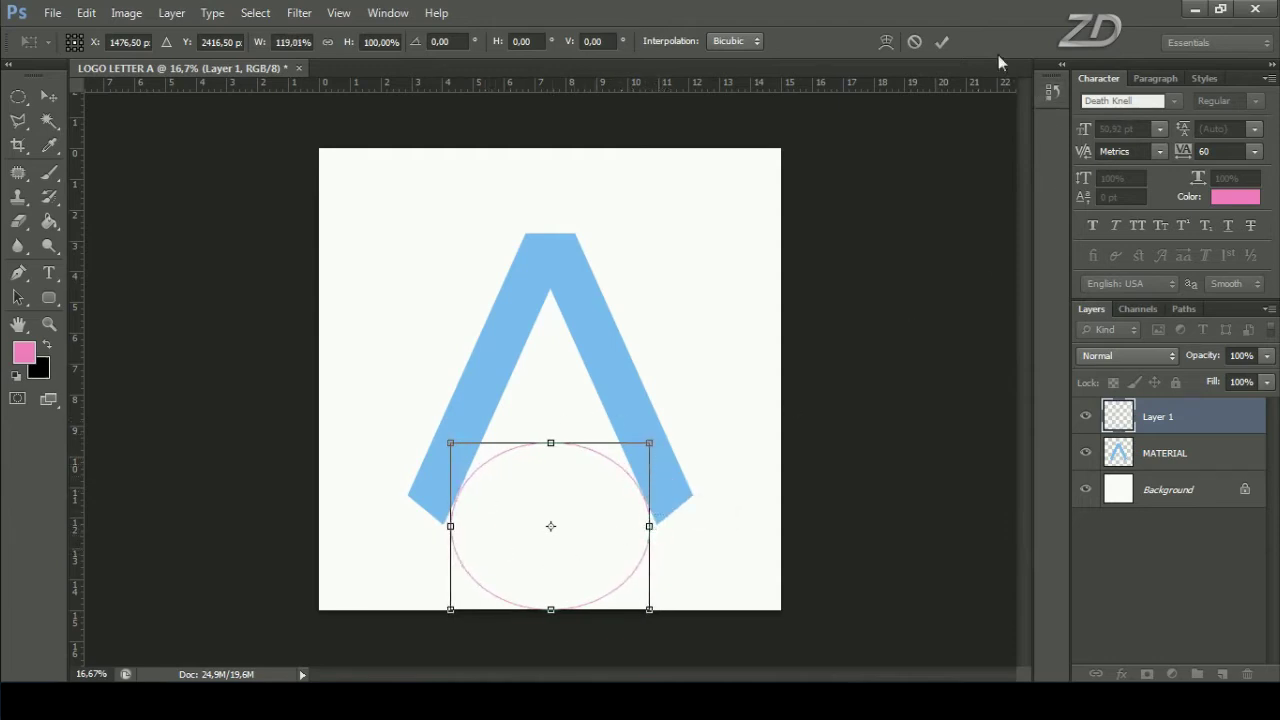
left_click(945, 42)
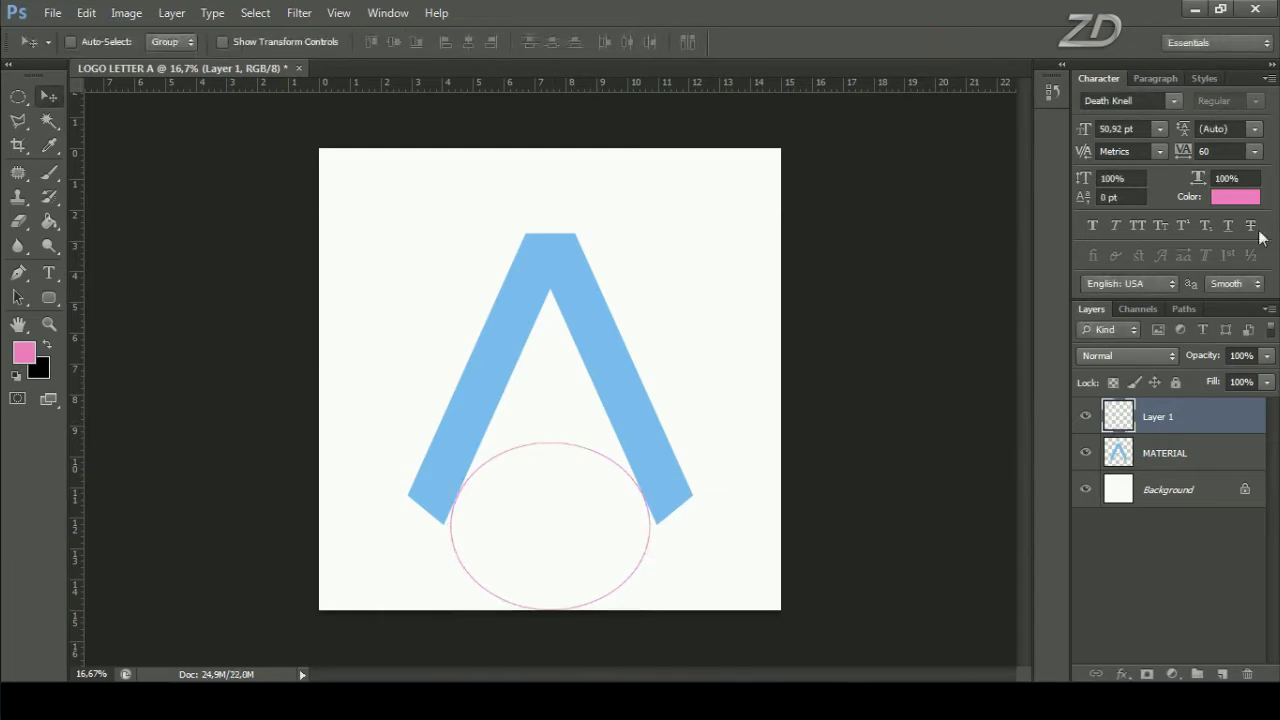
Duplicate the pink ellipse to Layer 1 copy and enlarge it about 147% around the original.
right_click(1160, 420)
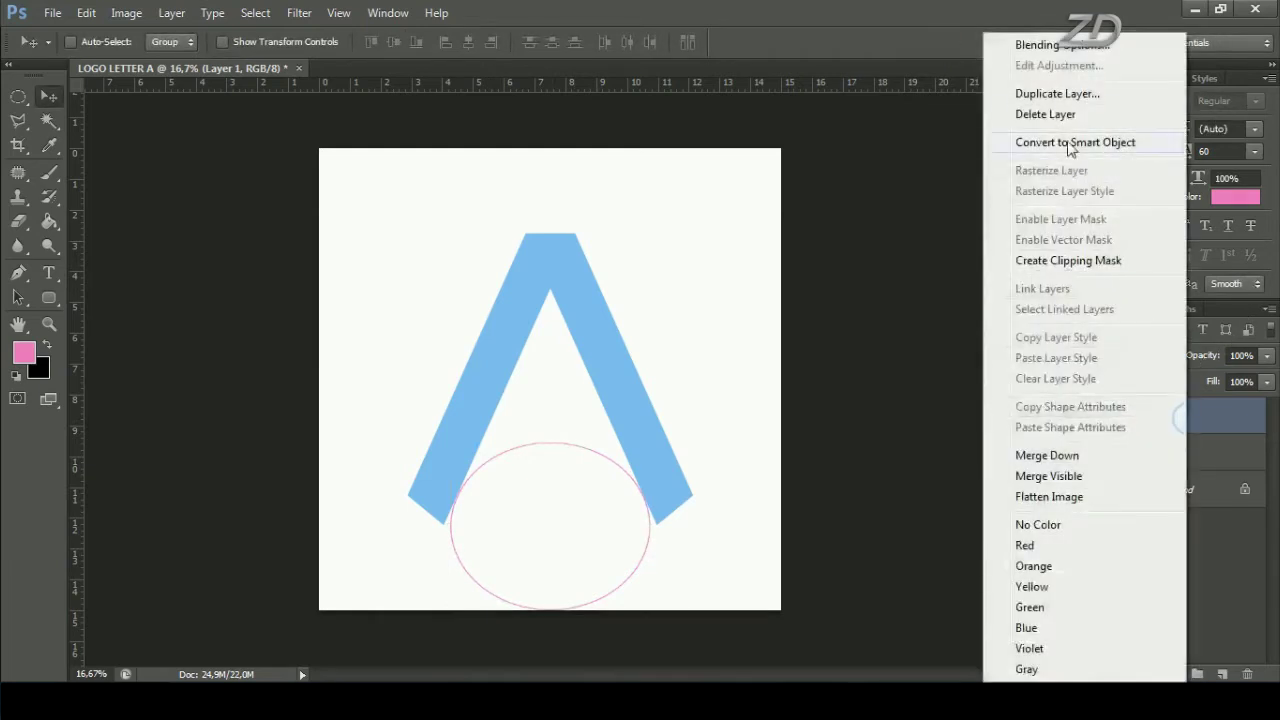
left_click(1058, 94)
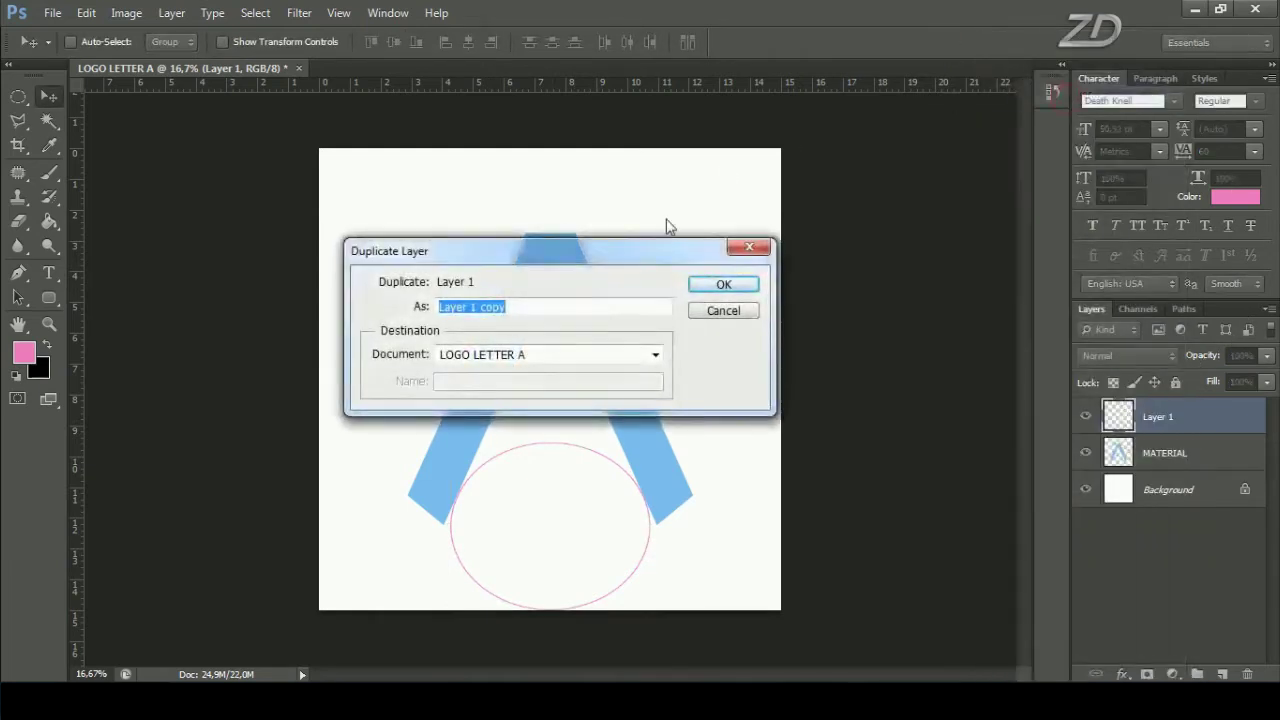
left_click(730, 285)
key("ctrl+t")
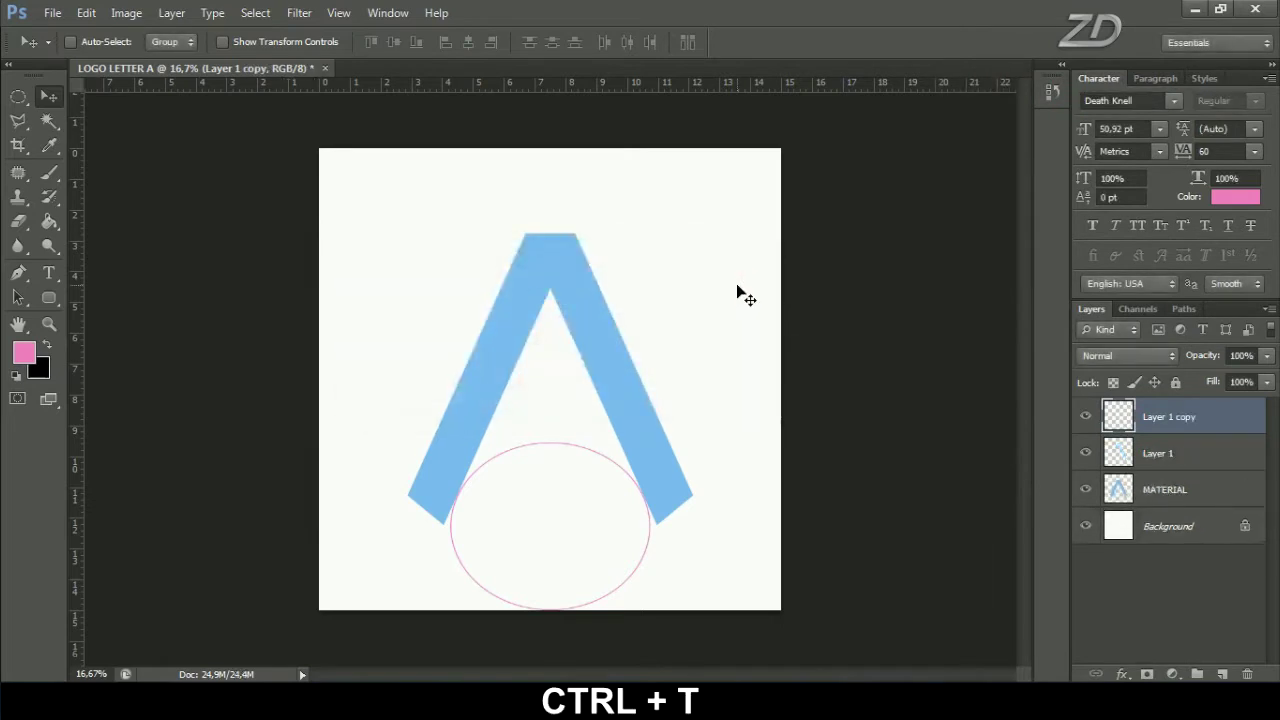
left_click_drag(651, 432, 726, 427)
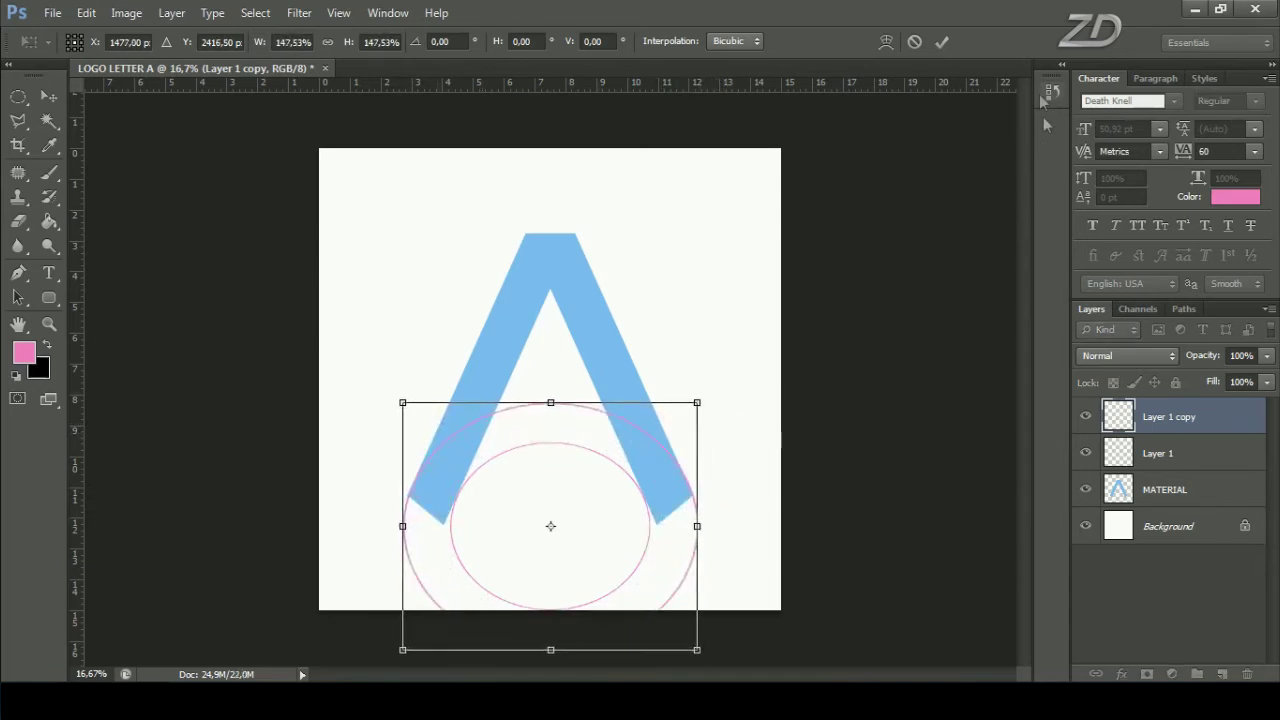
left_click(942, 41)
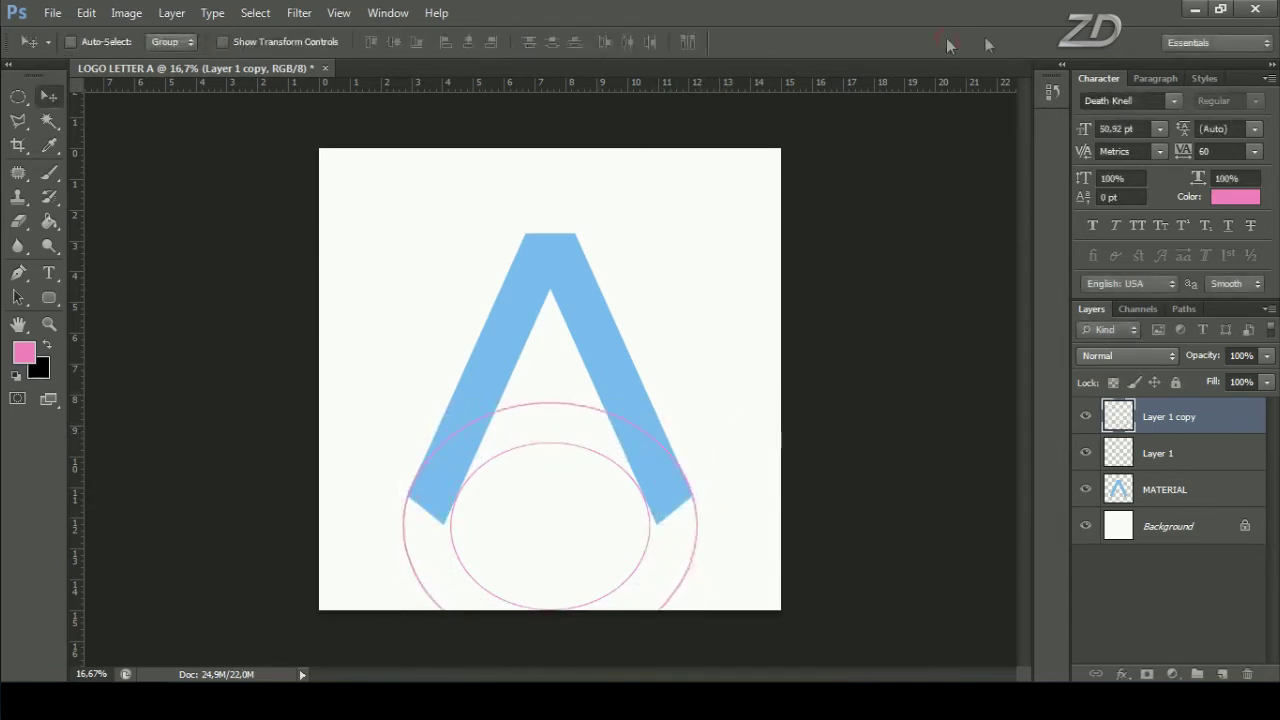
left_click(1186, 452, "ctrl")
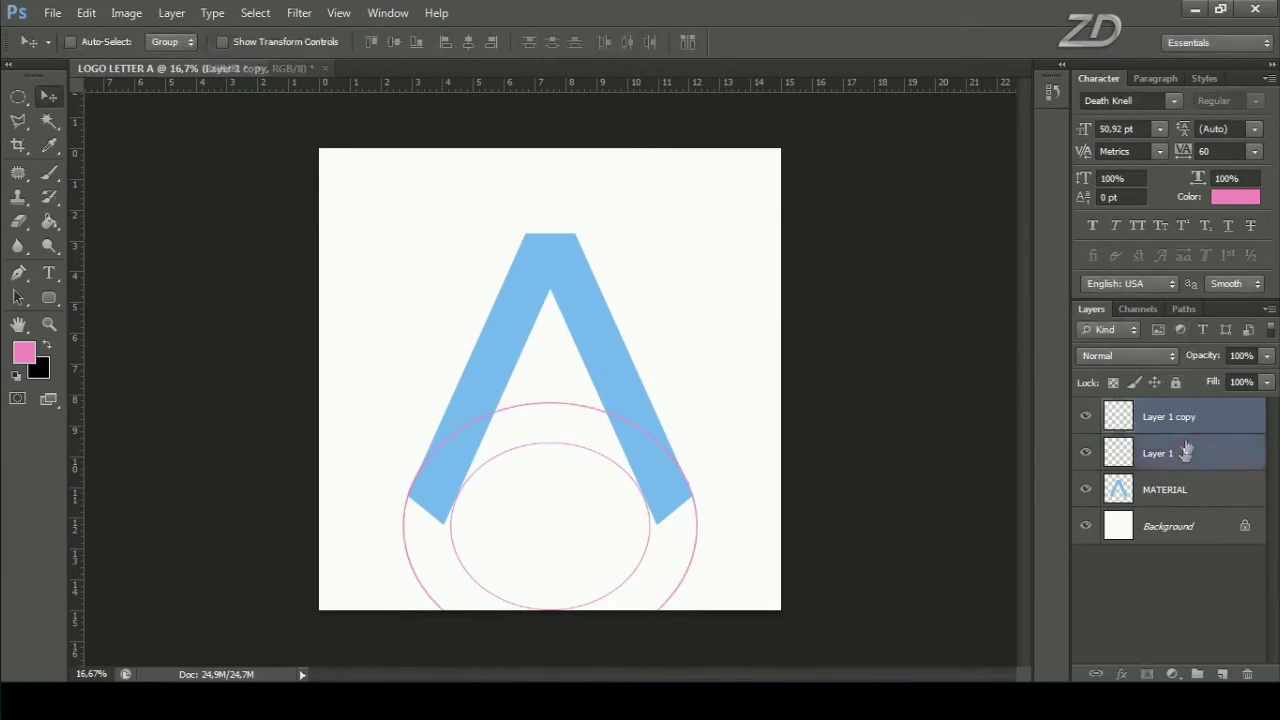
Merge Layer 1 and Layer 1 copy into a single ellipse layer.
right_click(1181, 420)
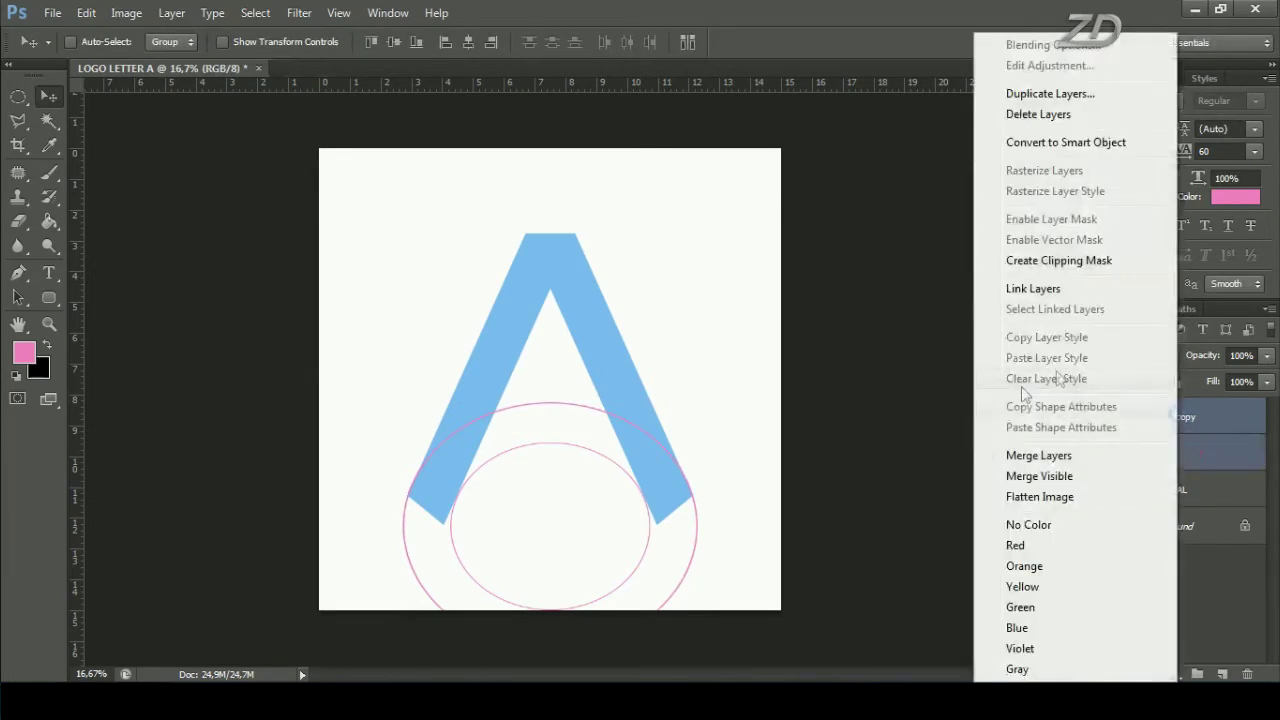
left_click(1041, 459)
left_click(1087, 418)
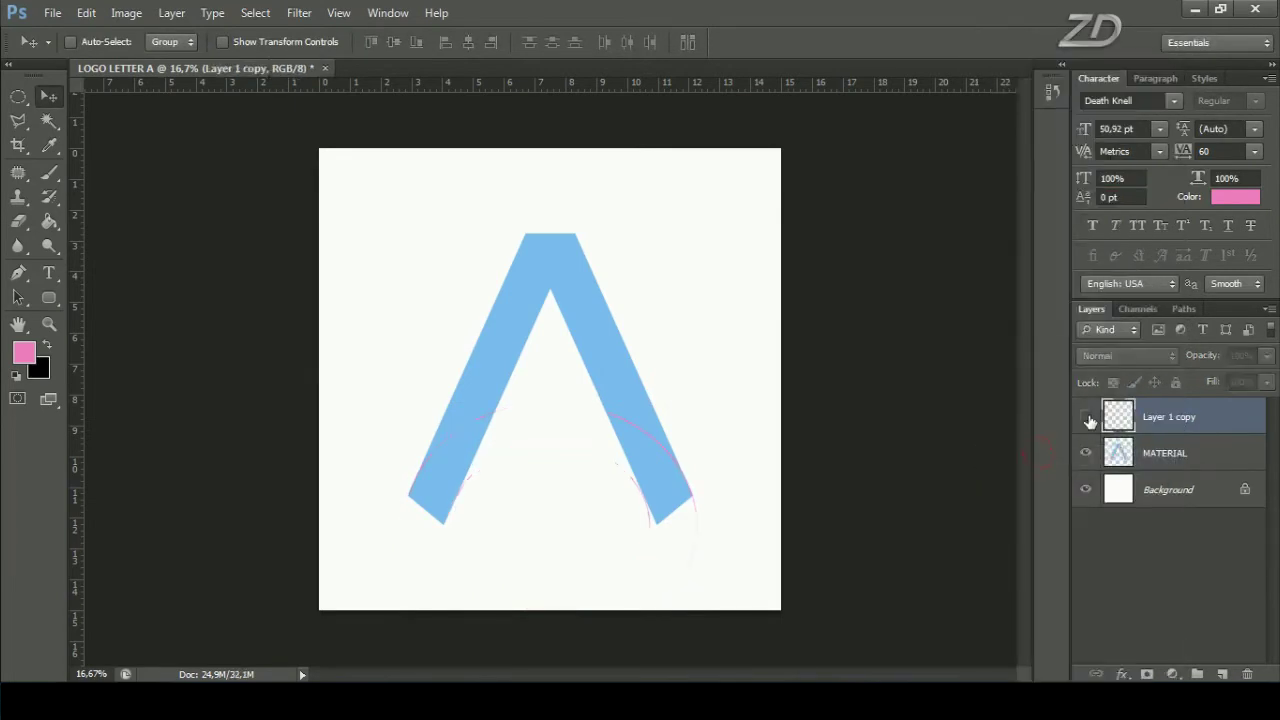
left_click(1087, 418)
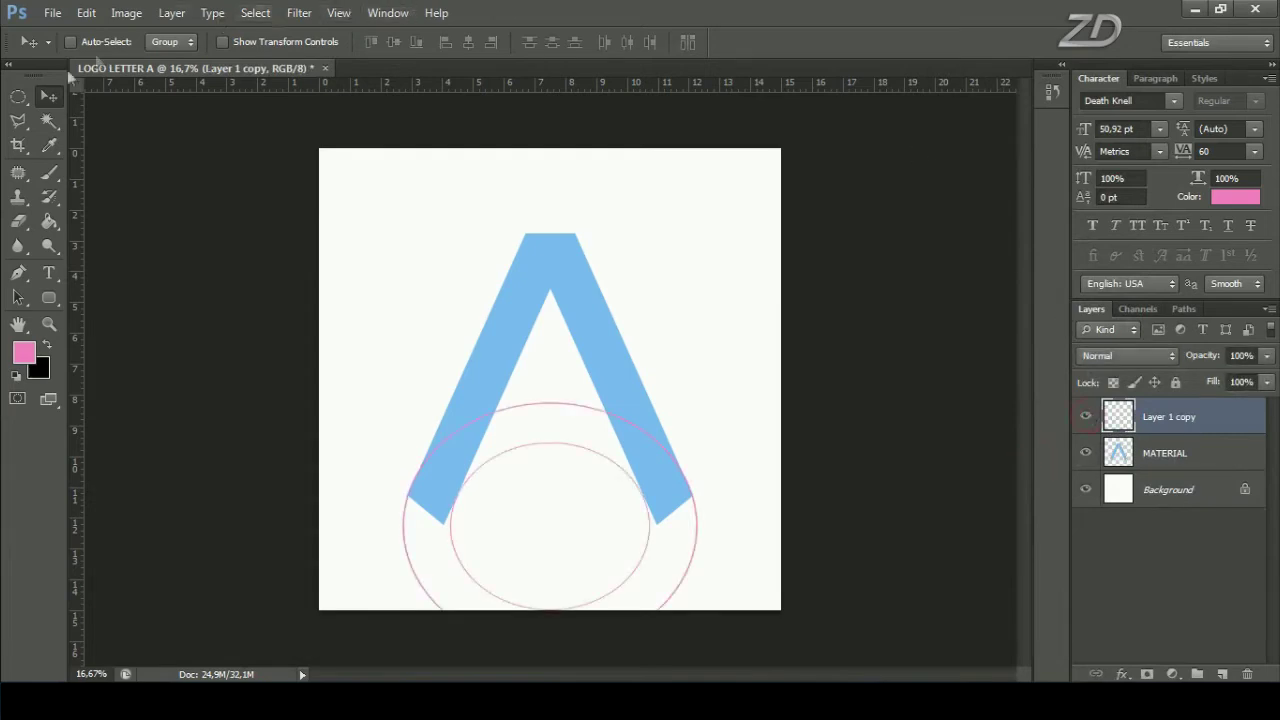
Magic Wand-select the ring band between the ellipses, hide that layer, and add a new layer.
left_click(49, 120)
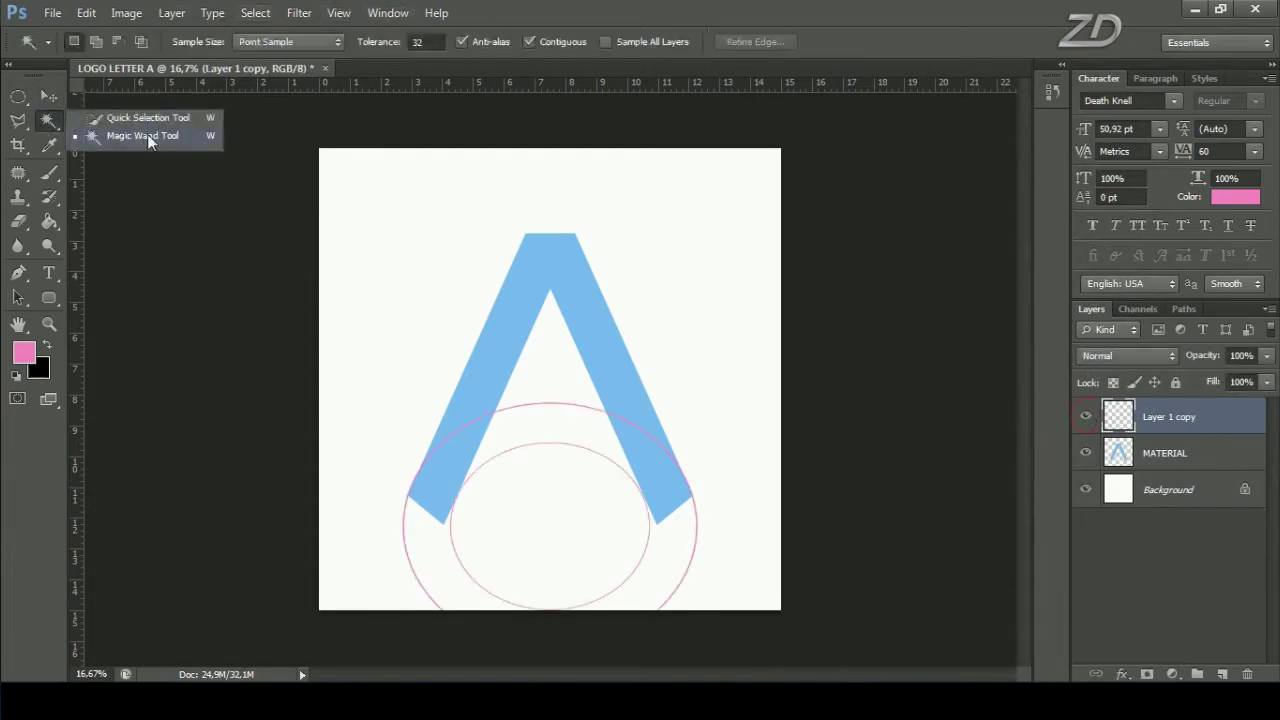
left_click(146, 135)
left_click(569, 438)
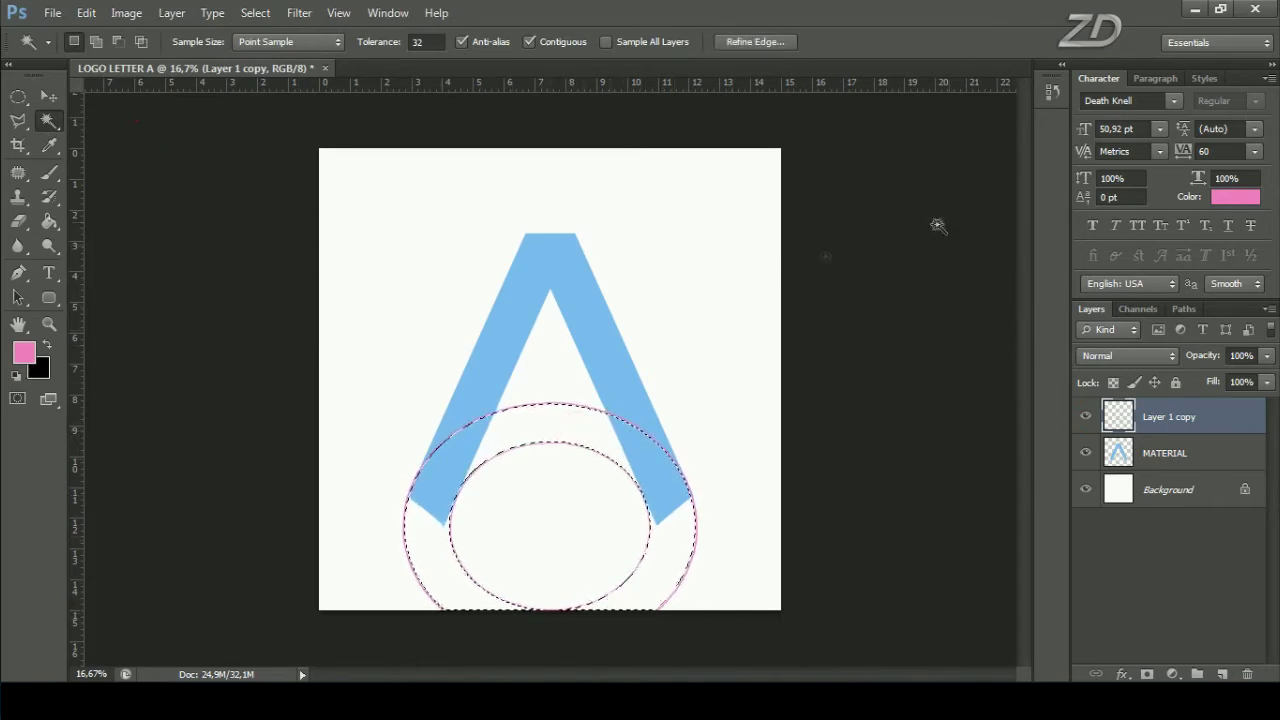
left_click(1088, 416)
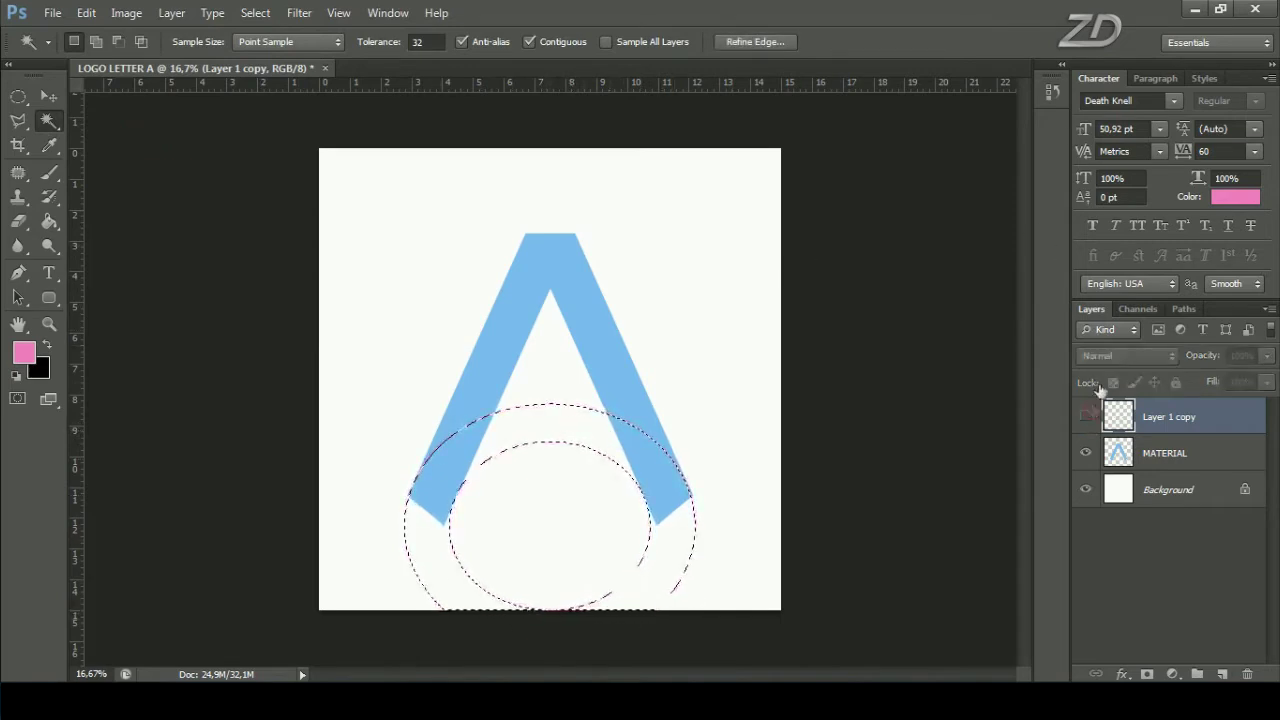
left_click(1225, 675)
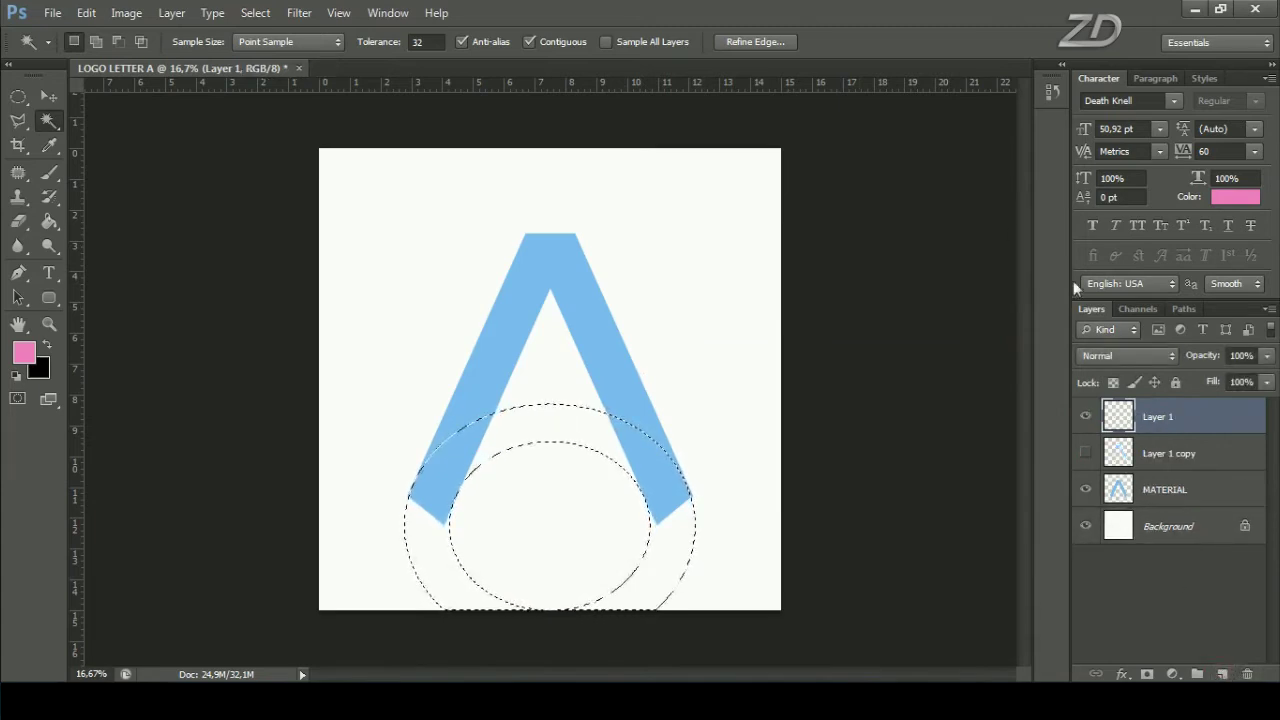
Set the brush's foreground colour to the letter's light blue.
left_click(55, 175)
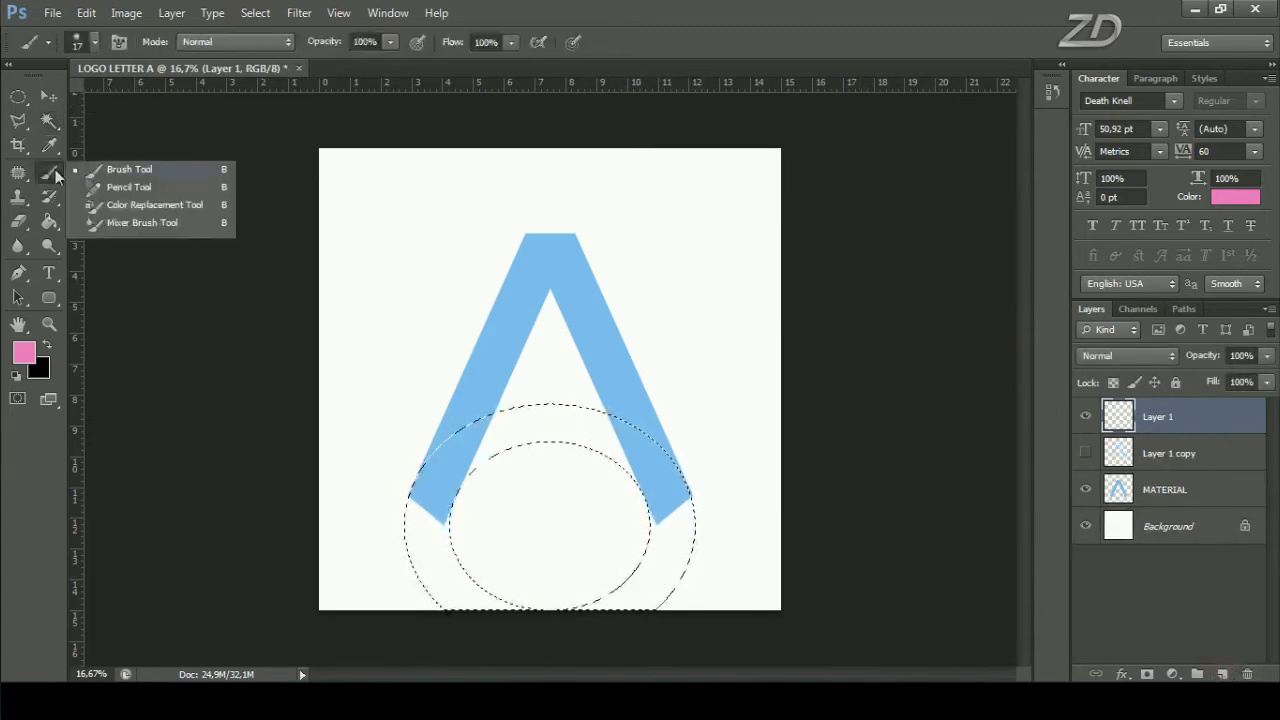
left_click(115, 173)
left_click(23, 352)
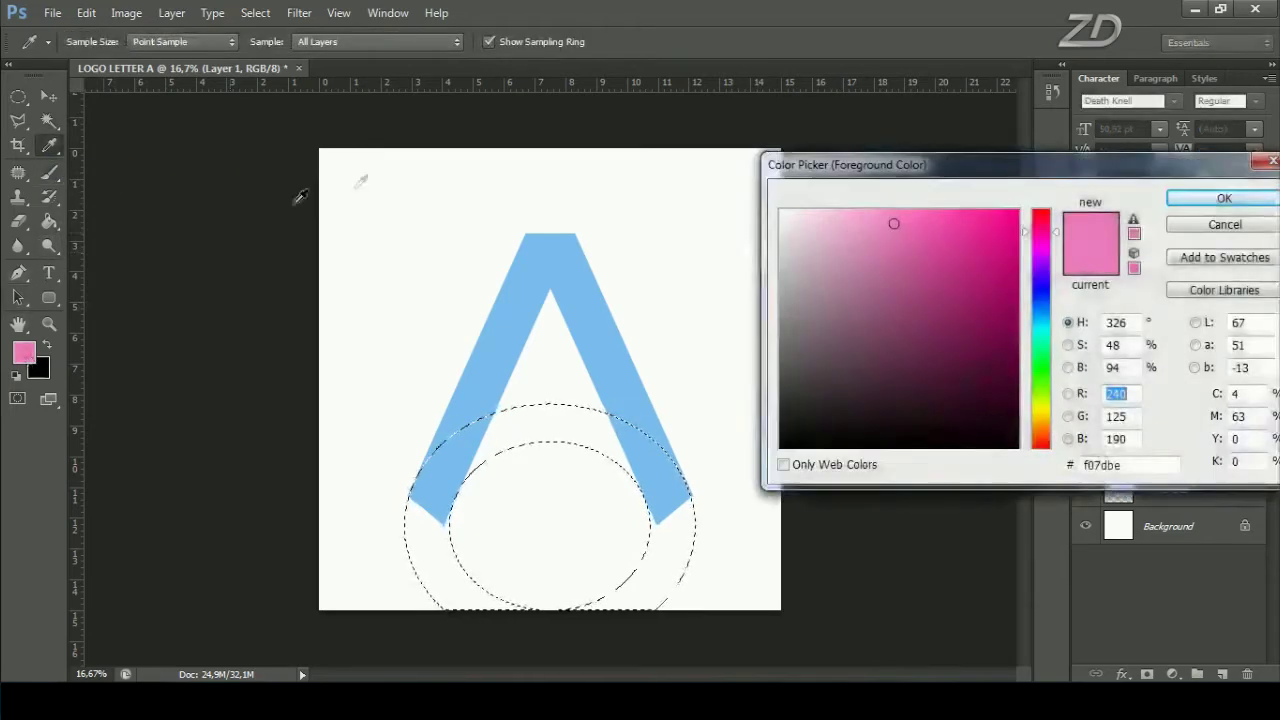
left_click(544, 258)
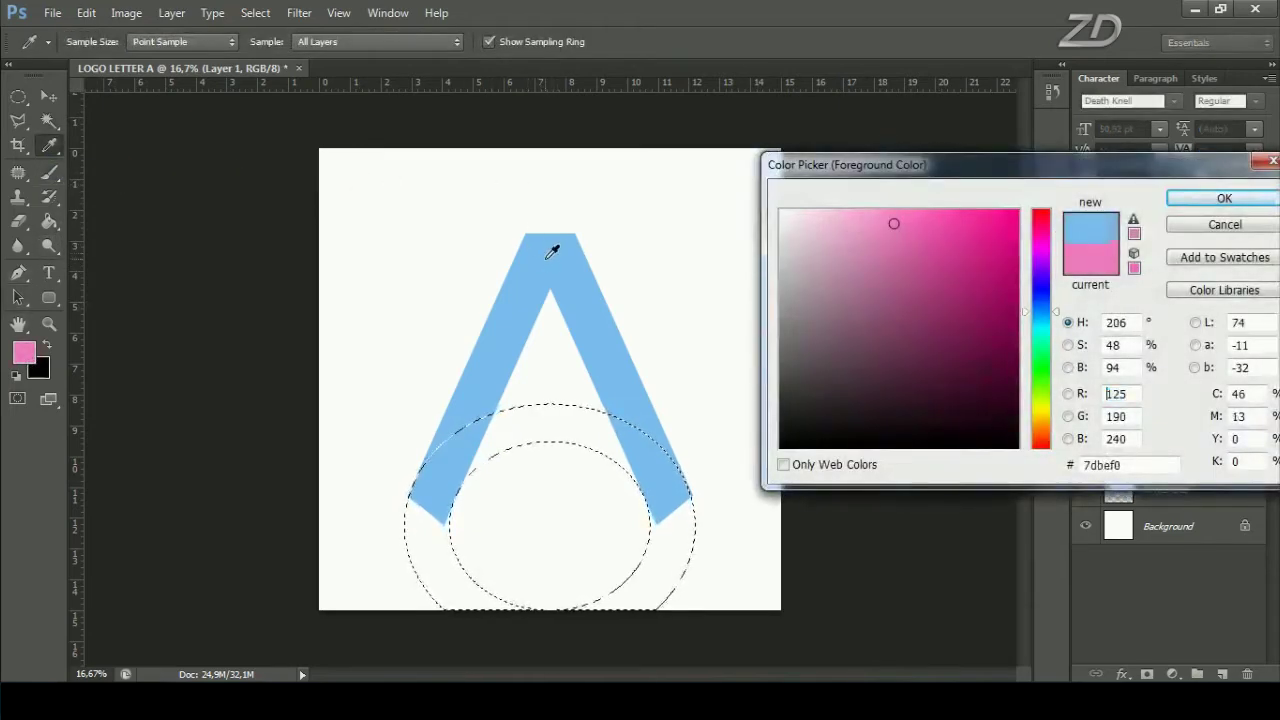
left_click(1220, 200)
Paint the ring band with an 825 px brush to form the arch, then deselect.
right_click(615, 276)
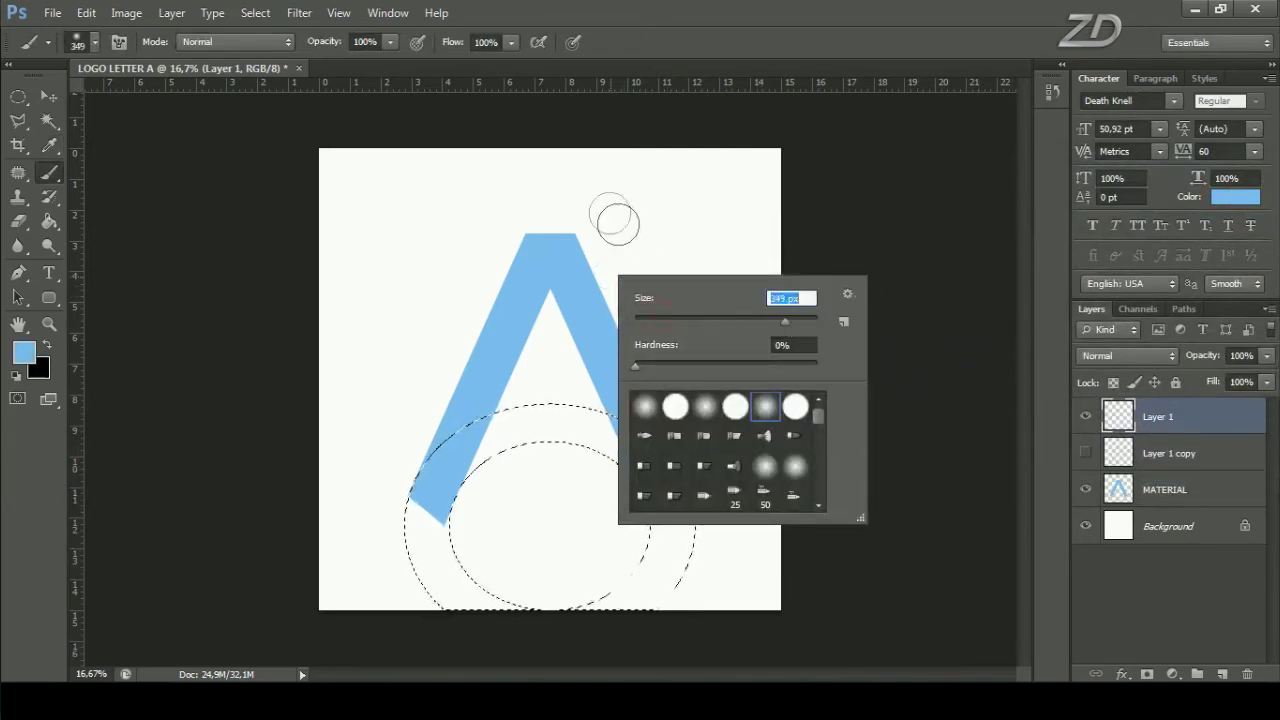
left_click_drag(800, 323, 800, 323)
left_click(795, 405)
key("Return")
mouse_move(443, 486)
left_mouse_down()
mouse_move(614, 429)
mouse_move(663, 514)
mouse_move(531, 414)
mouse_move(414, 471)
mouse_move(623, 471)
left_mouse_up()
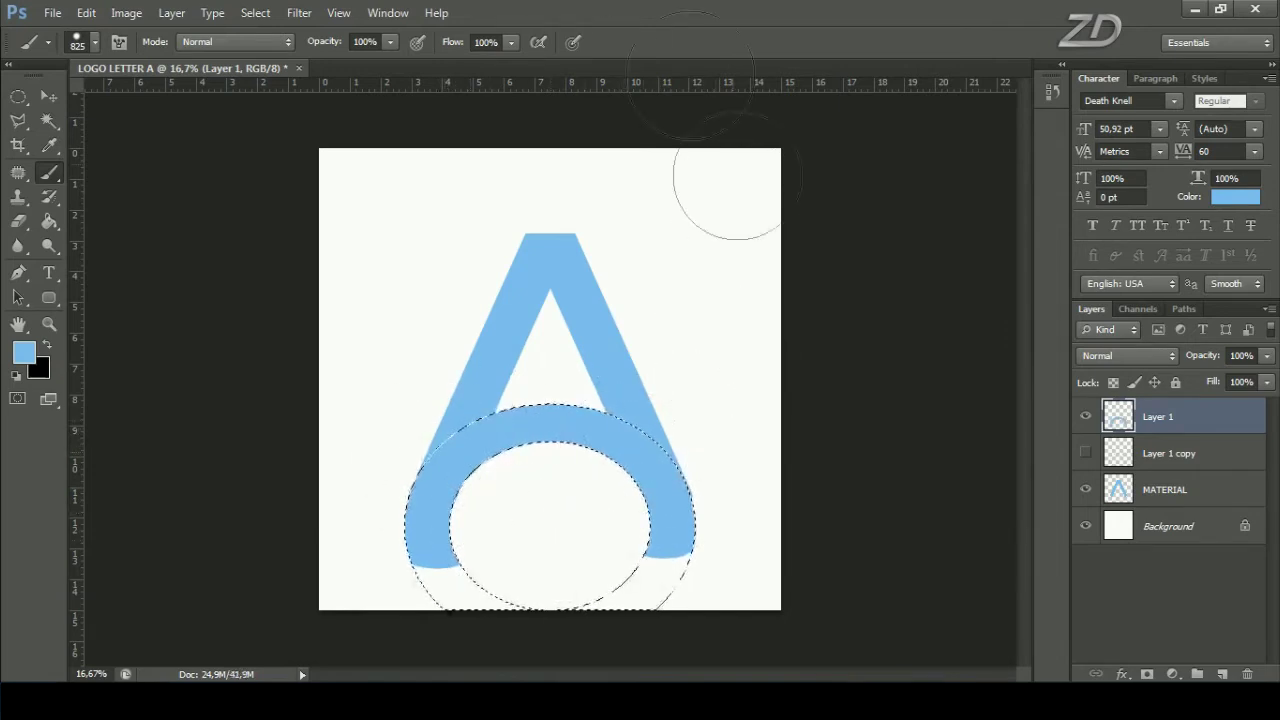
left_click(255, 12)
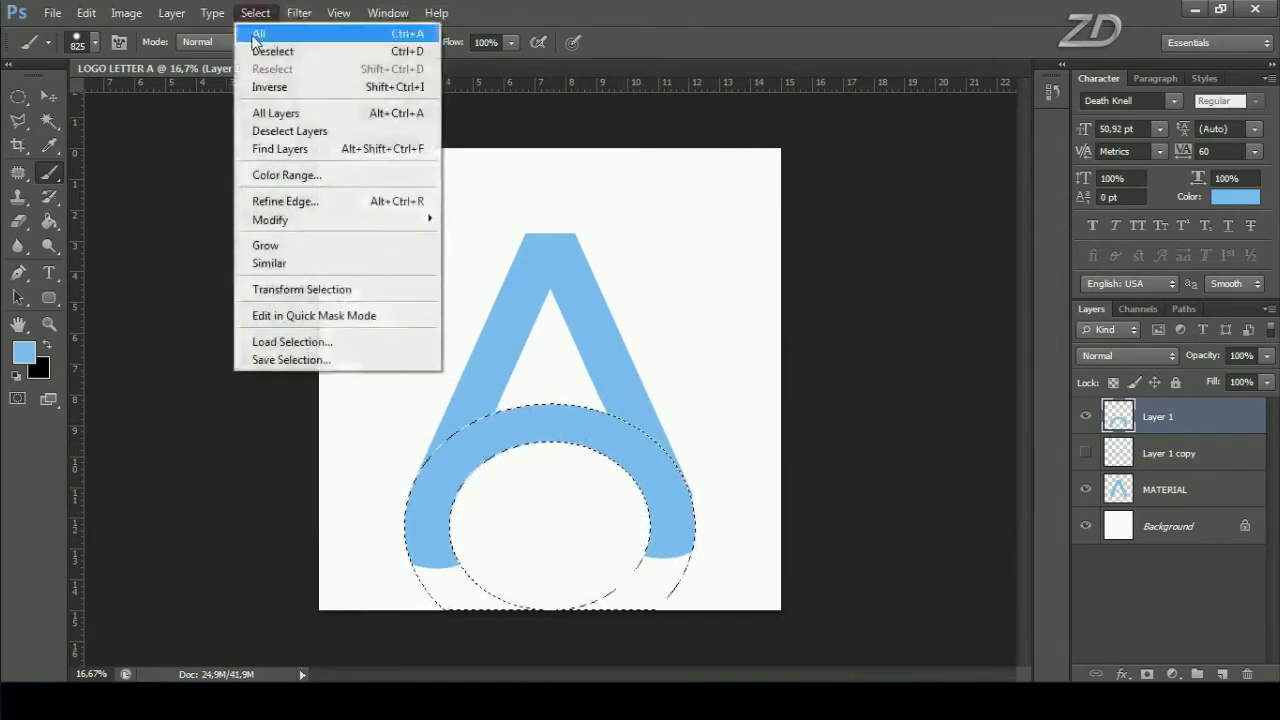
left_click(302, 55)
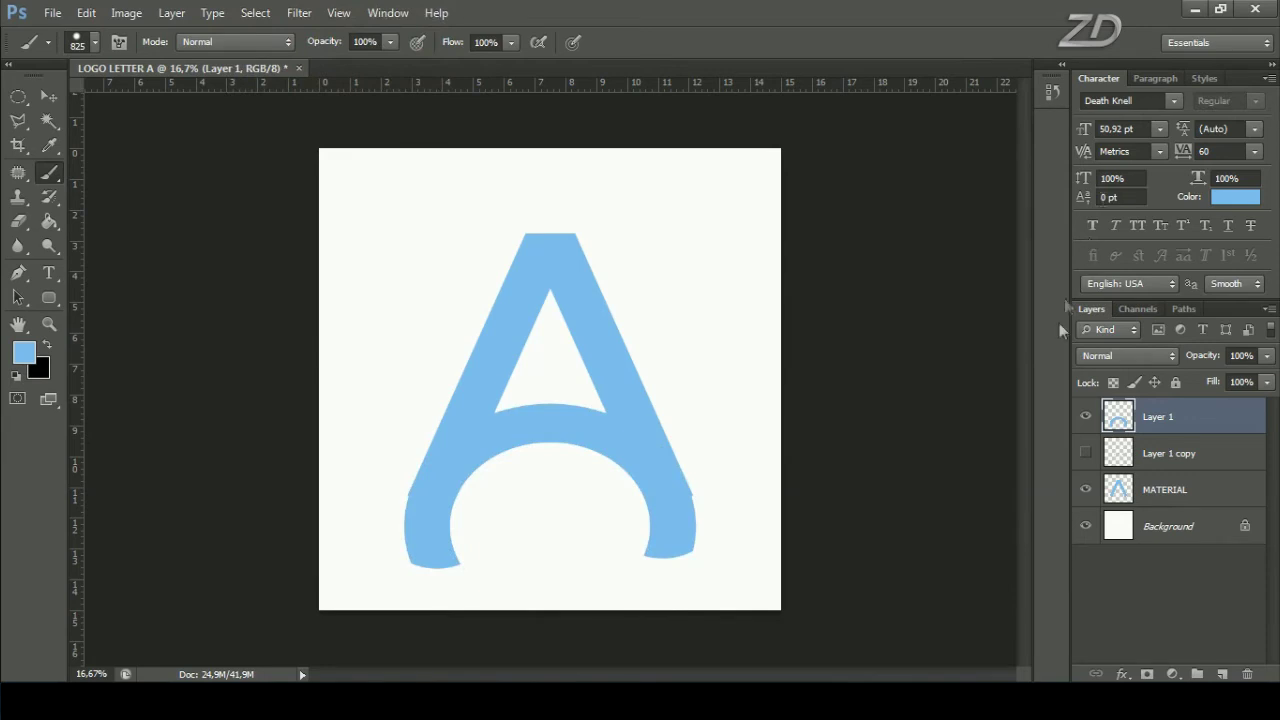
Load the A's outline from MATERIAL as a selection and invert it.
left_click(1087, 417)
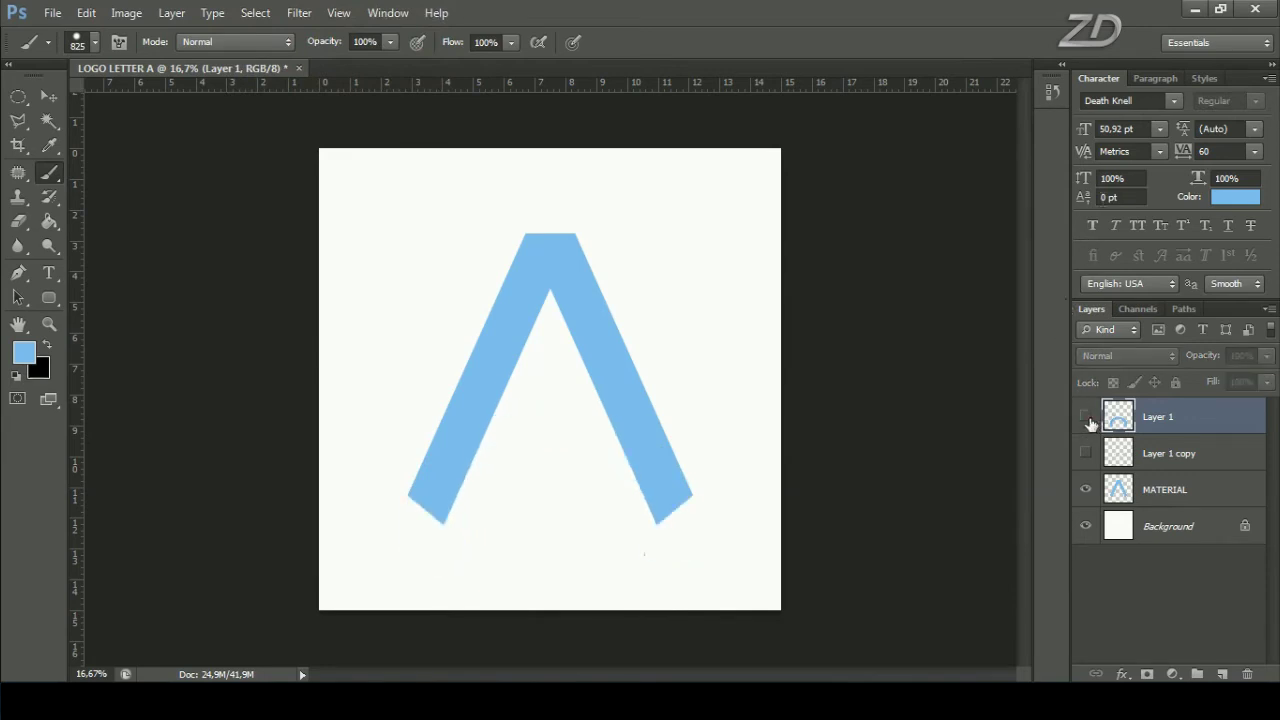
left_click(1087, 417)
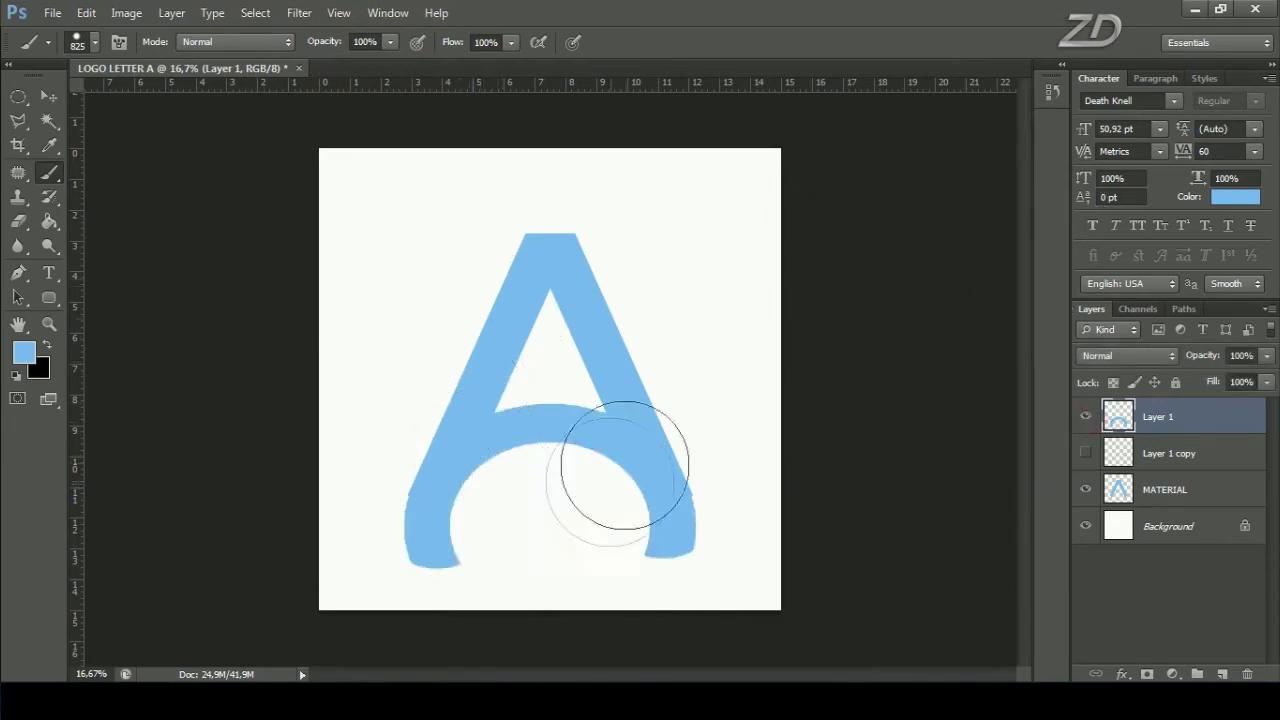
left_click(1122, 495, "ctrl")
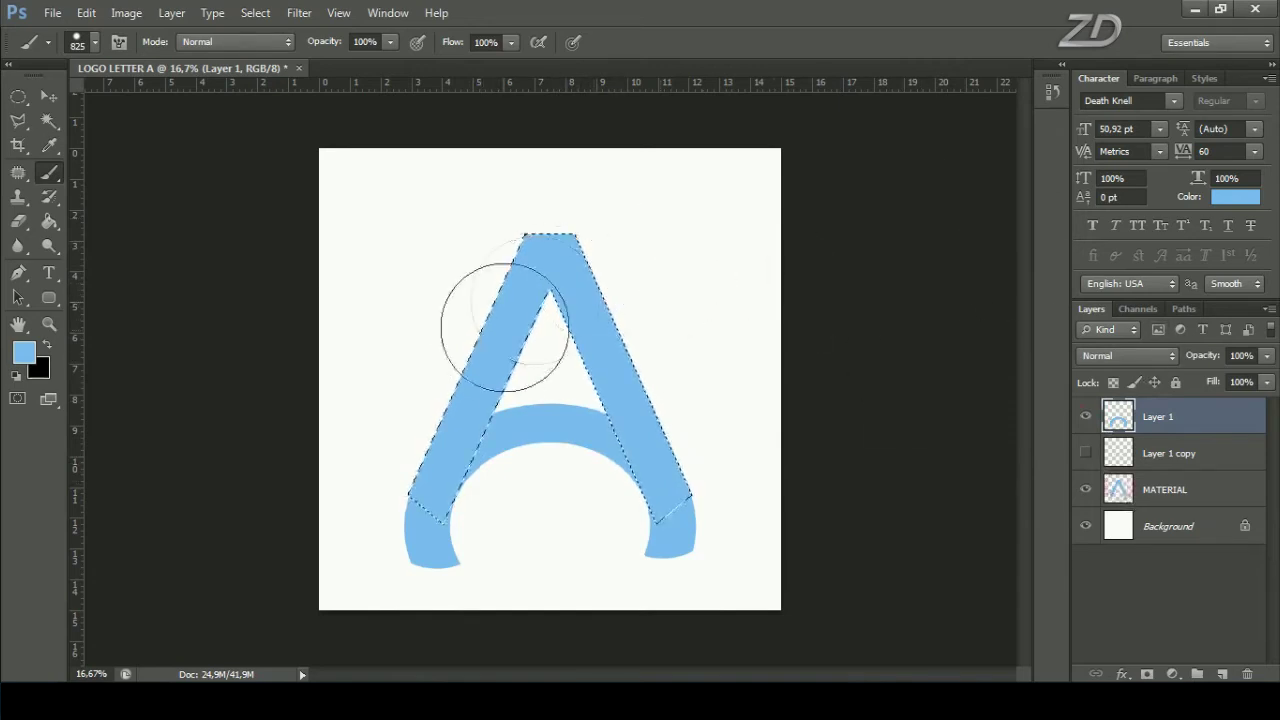
key("ctrl+shift+i")
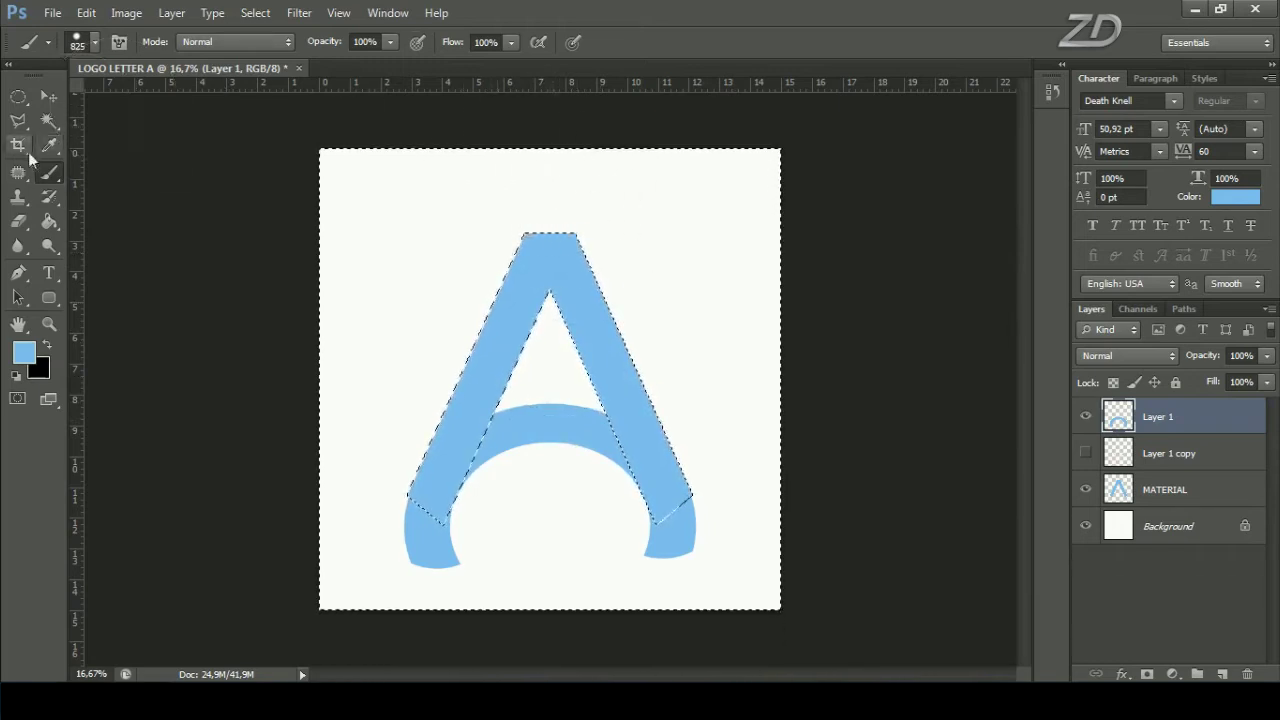
Erase the arch tails below both legs with a hard eraser, deselect, and add a new layer.
left_click_drag(18, 221, 68, 220)
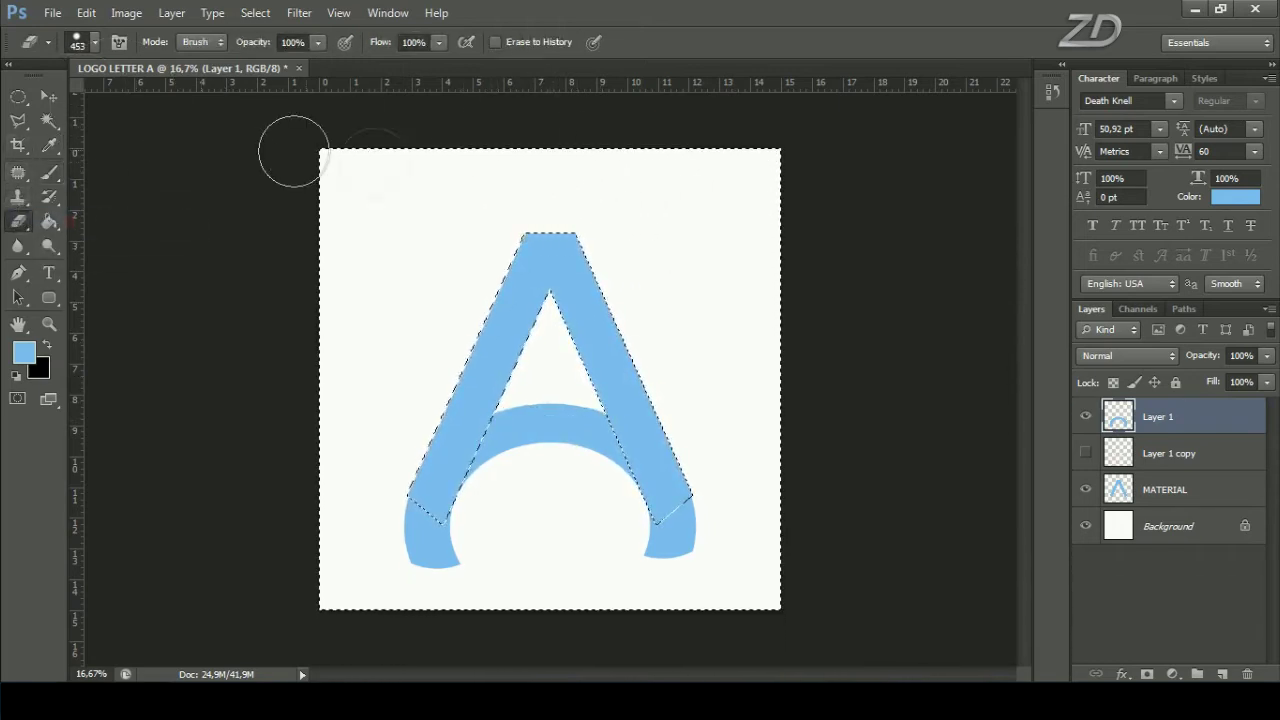
right_click(478, 247)
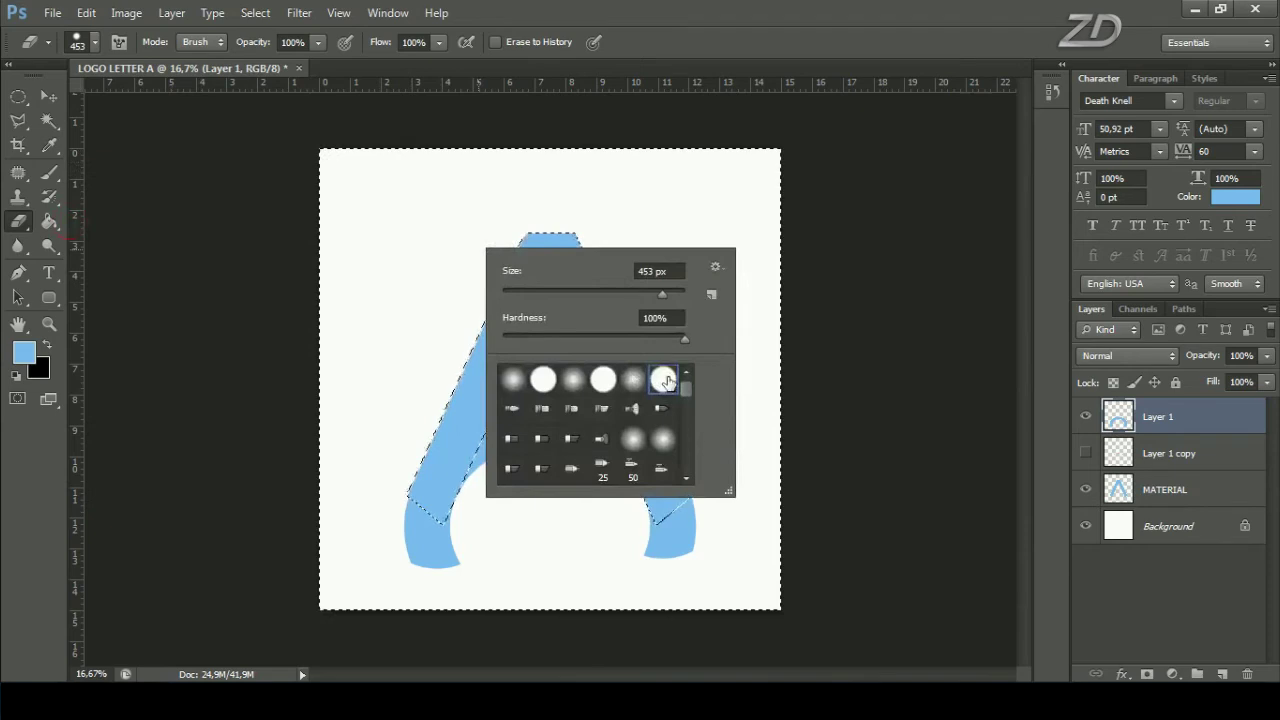
left_click(666, 378)
left_click_drag(395, 496, 436, 551)
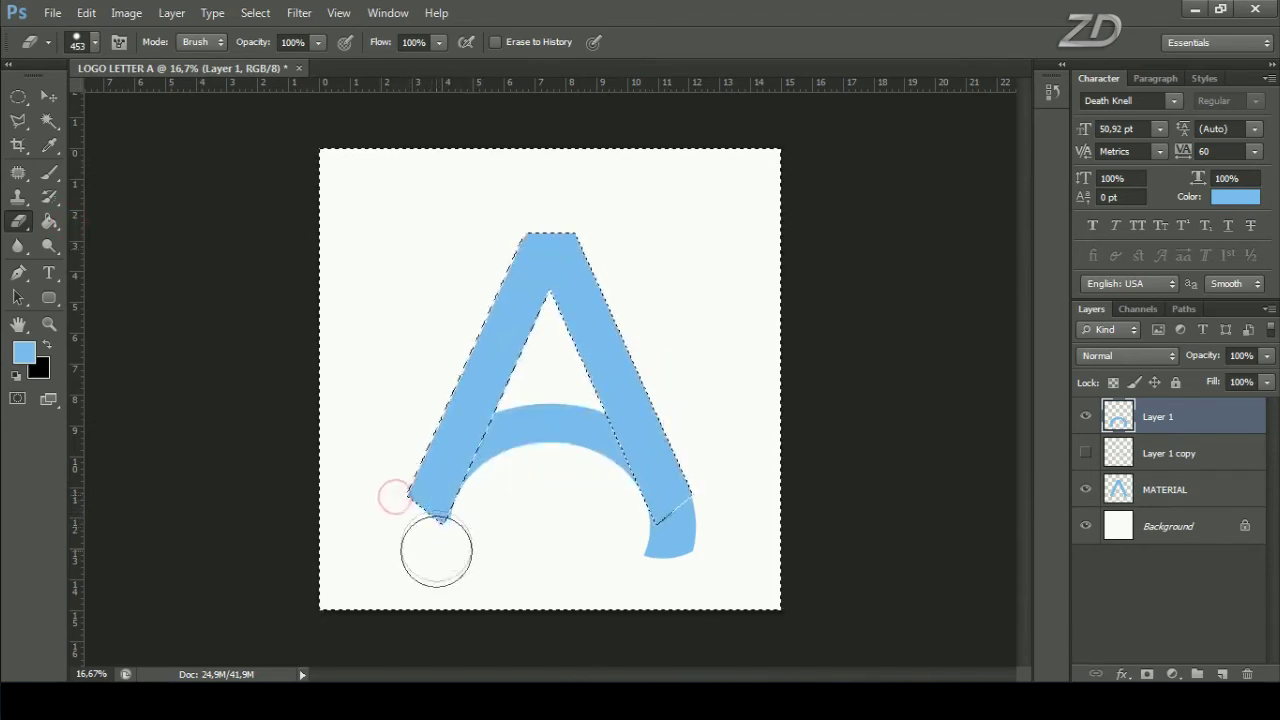
mouse_move(654, 578)
left_mouse_down()
mouse_move(655, 527)
mouse_move(700, 500)
left_mouse_up()
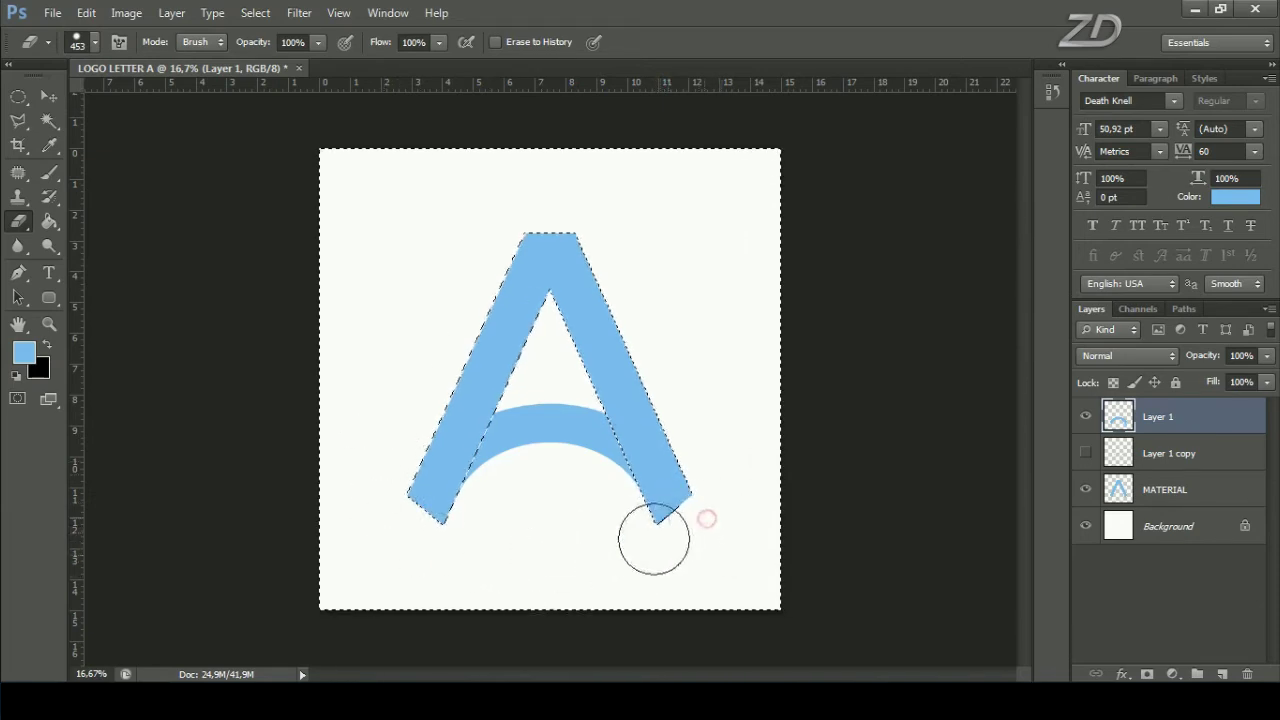
left_click(255, 13)
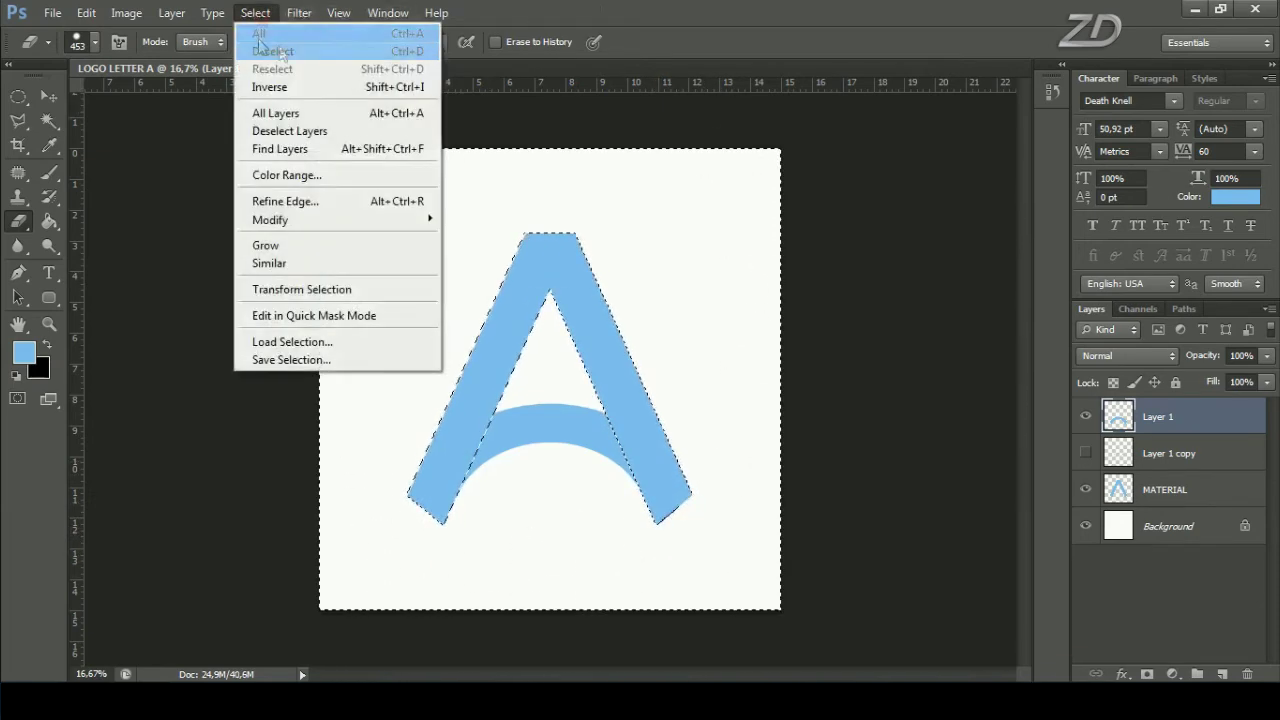
left_click(283, 51)
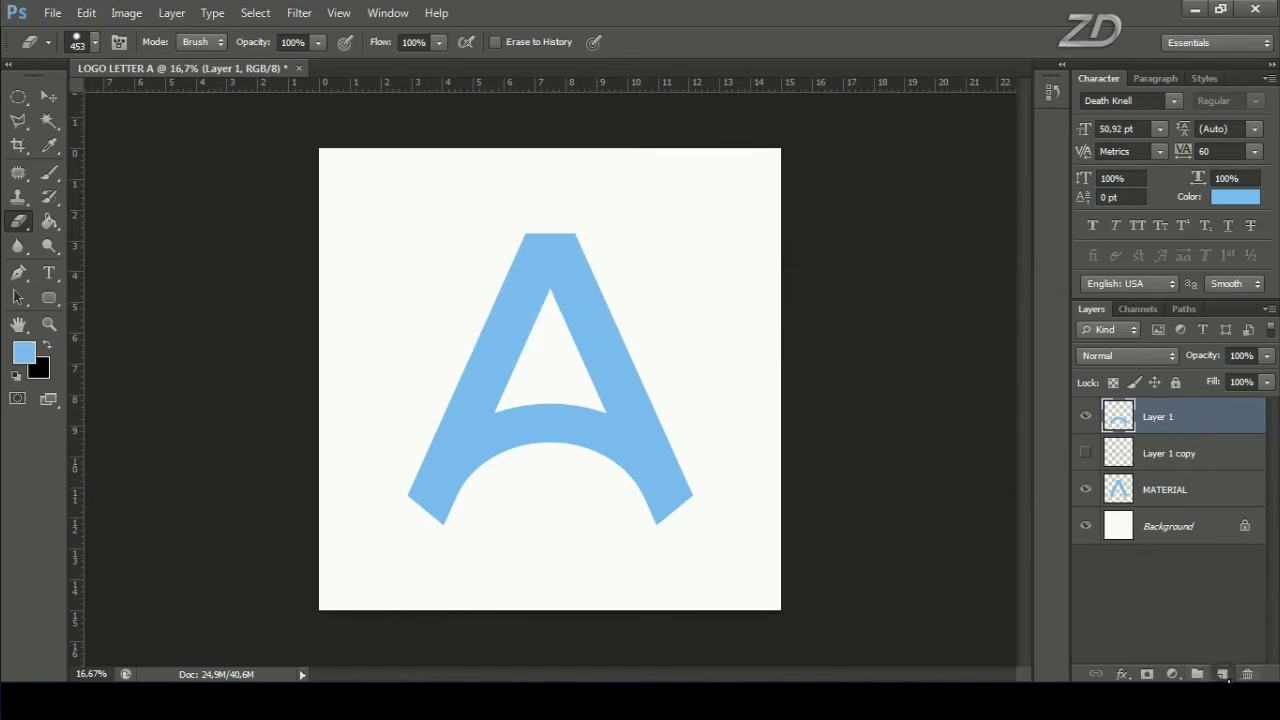
left_click(1222, 674)
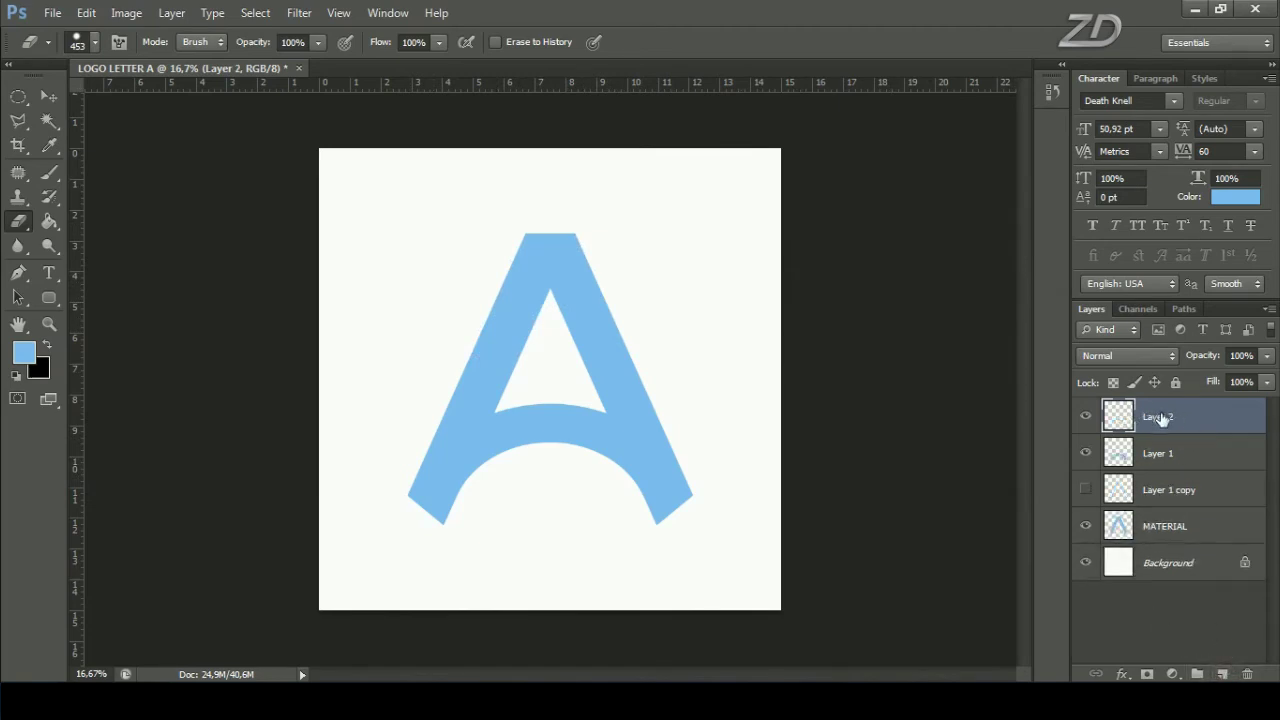
Zoom in and draw a closed pen path around the apex and upper left leg.
key("ctrl+plus")
key("ctrl+plus")
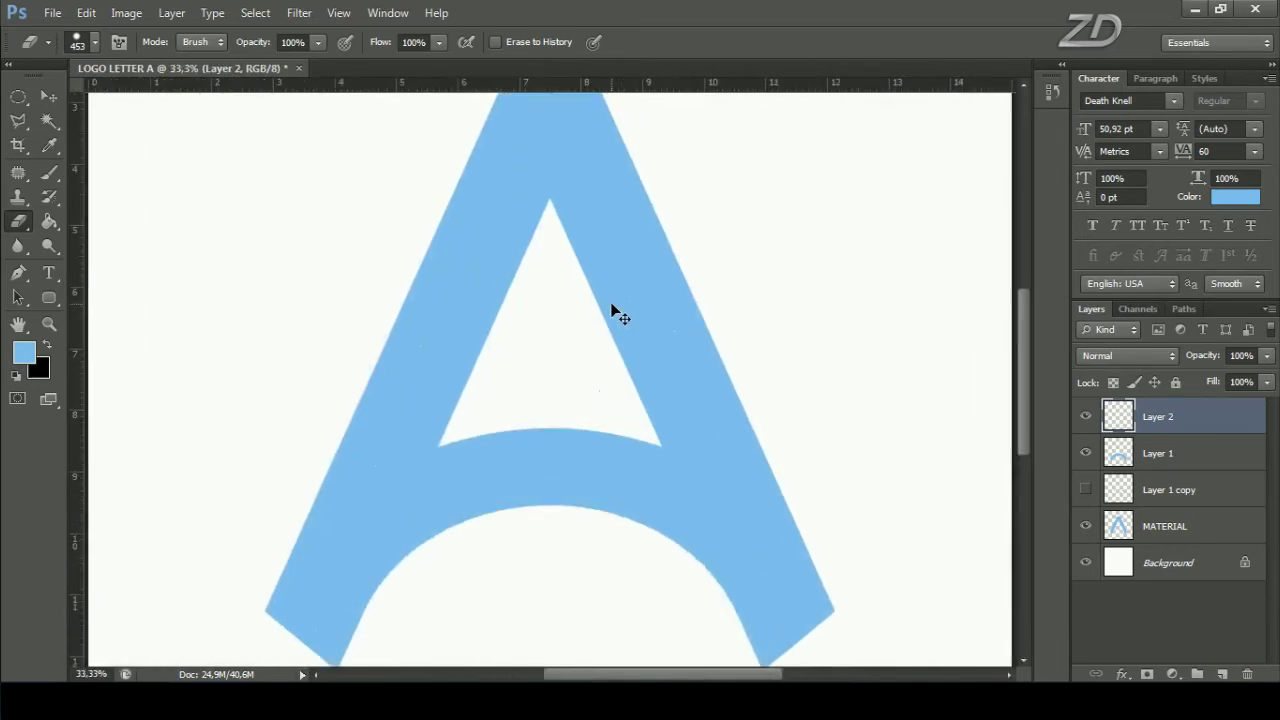
key("ctrl+plus")
left_click_drag(591, 400, 589, 464)
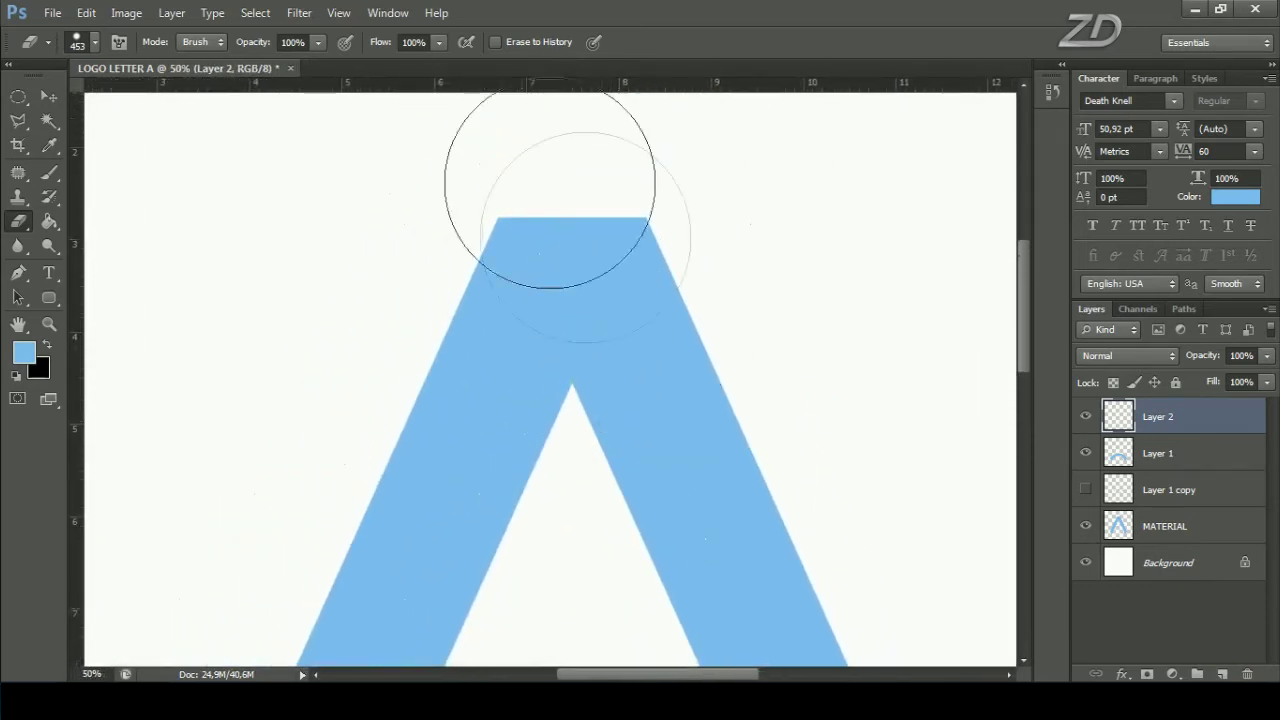
left_click_drag(18, 272, 68, 268)
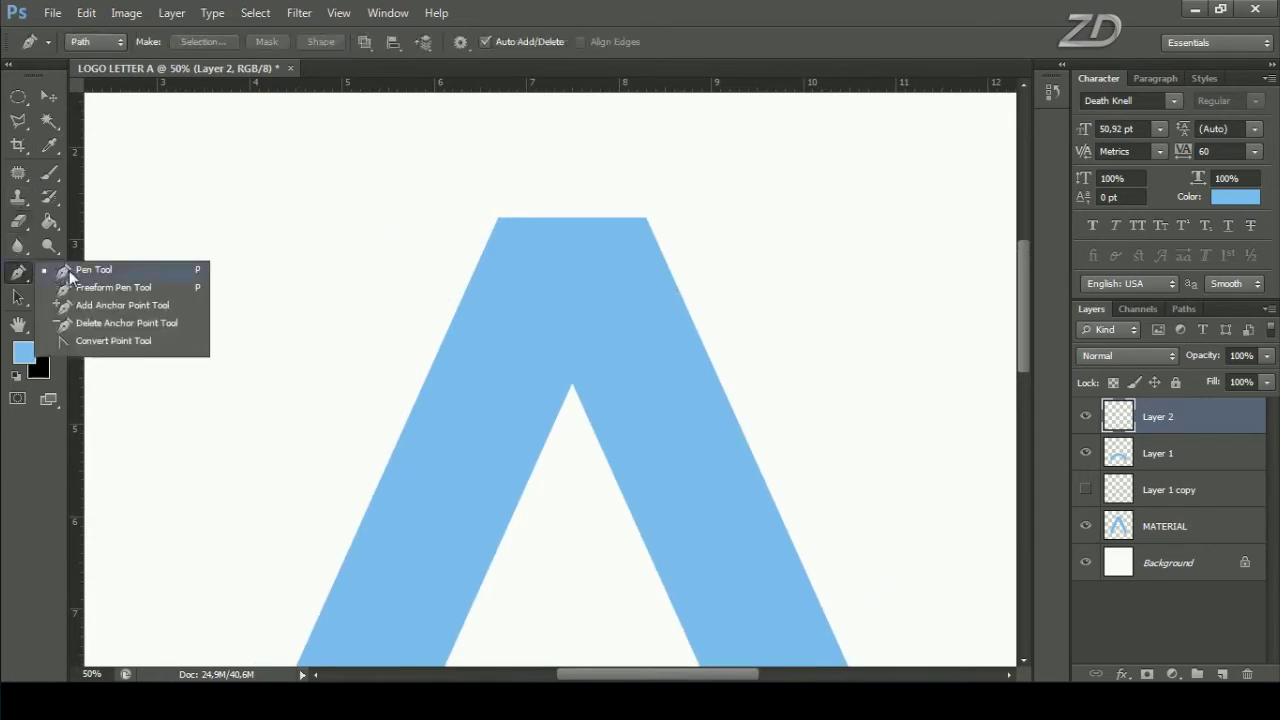
left_click(69, 270)
left_click(605, 464)
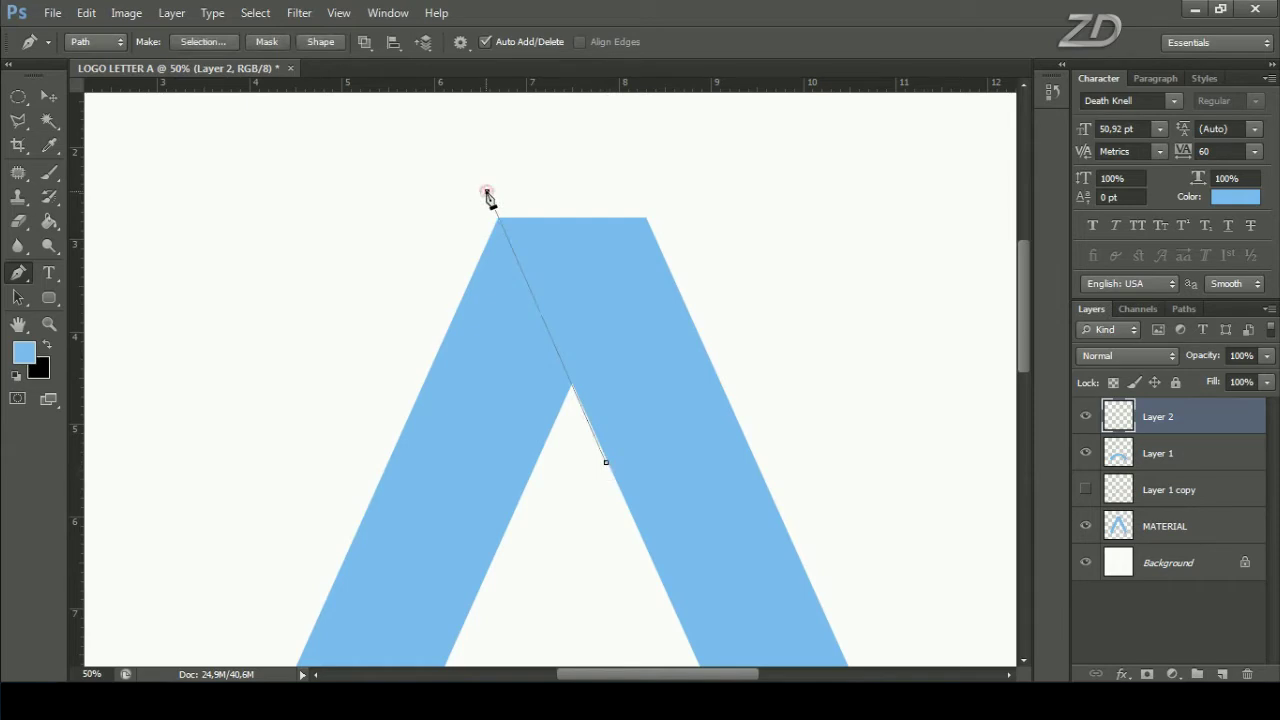
left_click(436, 208)
left_click(328, 318)
left_click(281, 449)
left_click(253, 517)
left_click(493, 628)
left_click(600, 521)
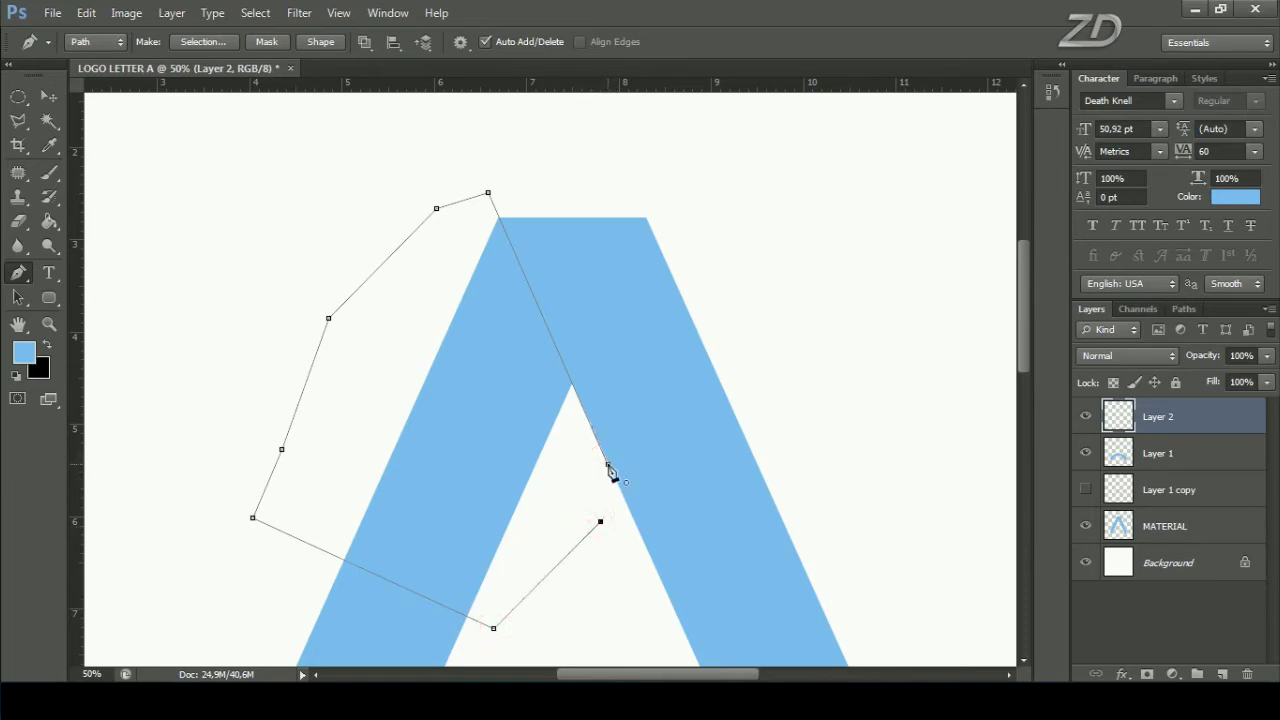
left_click(608, 466)
Convert the closed path into an active selection and zoom back out.
right_click(589, 221)
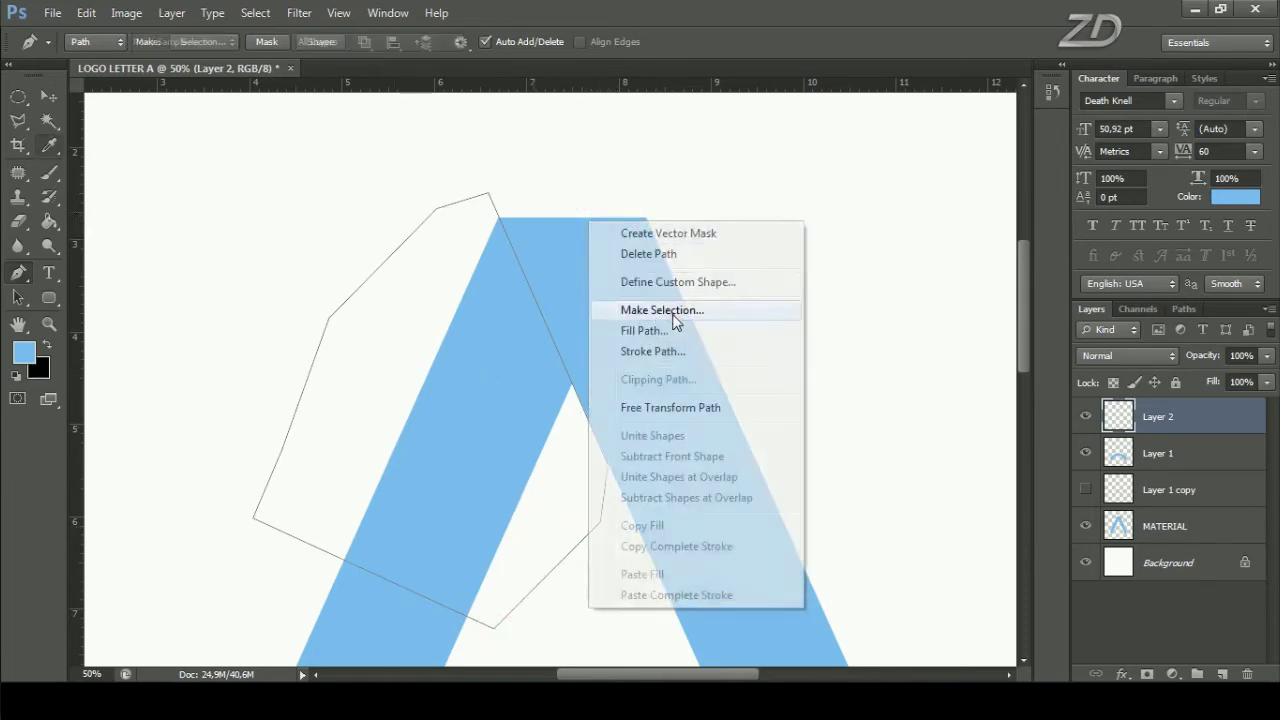
left_click(662, 310)
left_click(737, 200)
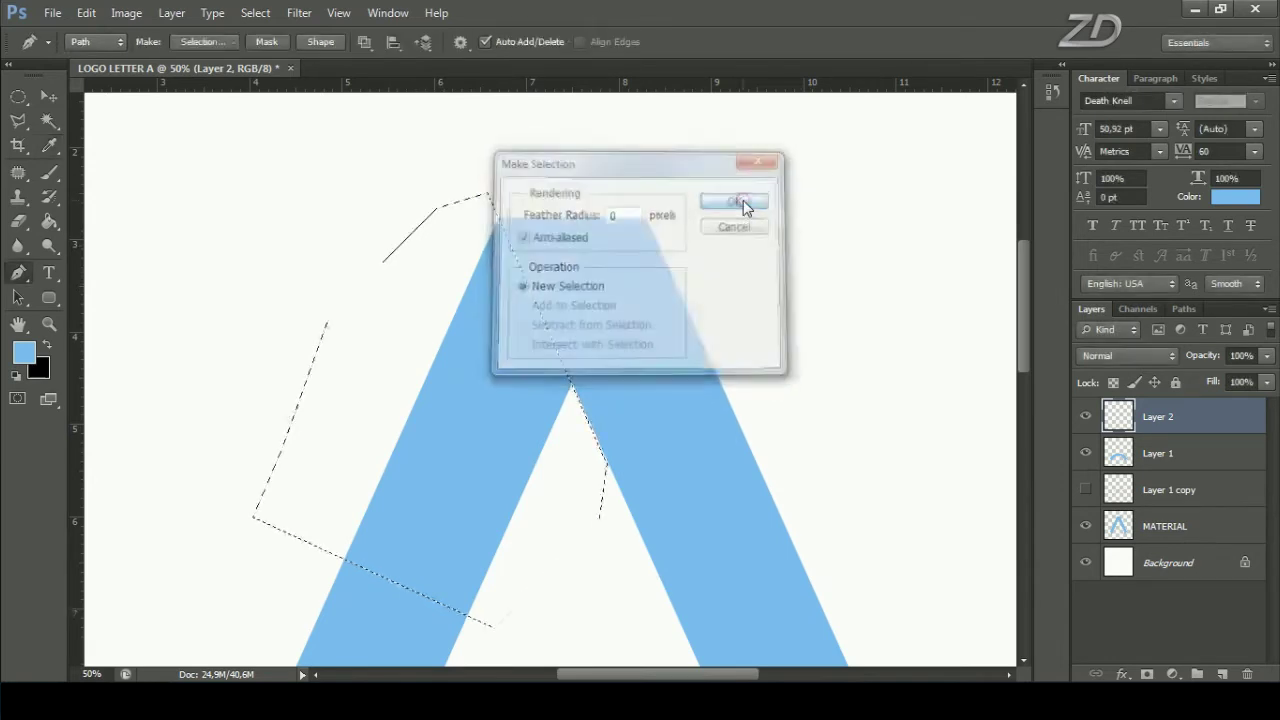
key("ctrl+minus")
key("ctrl+minus")
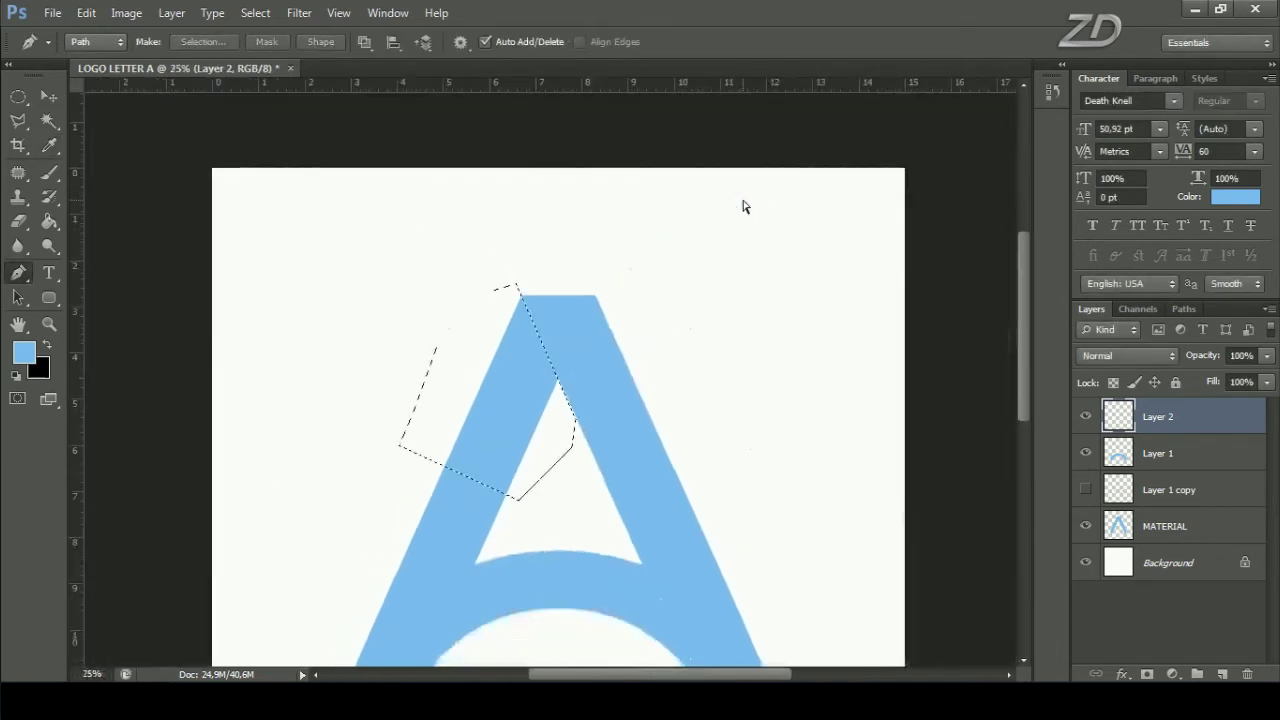
key("ctrl+minus")
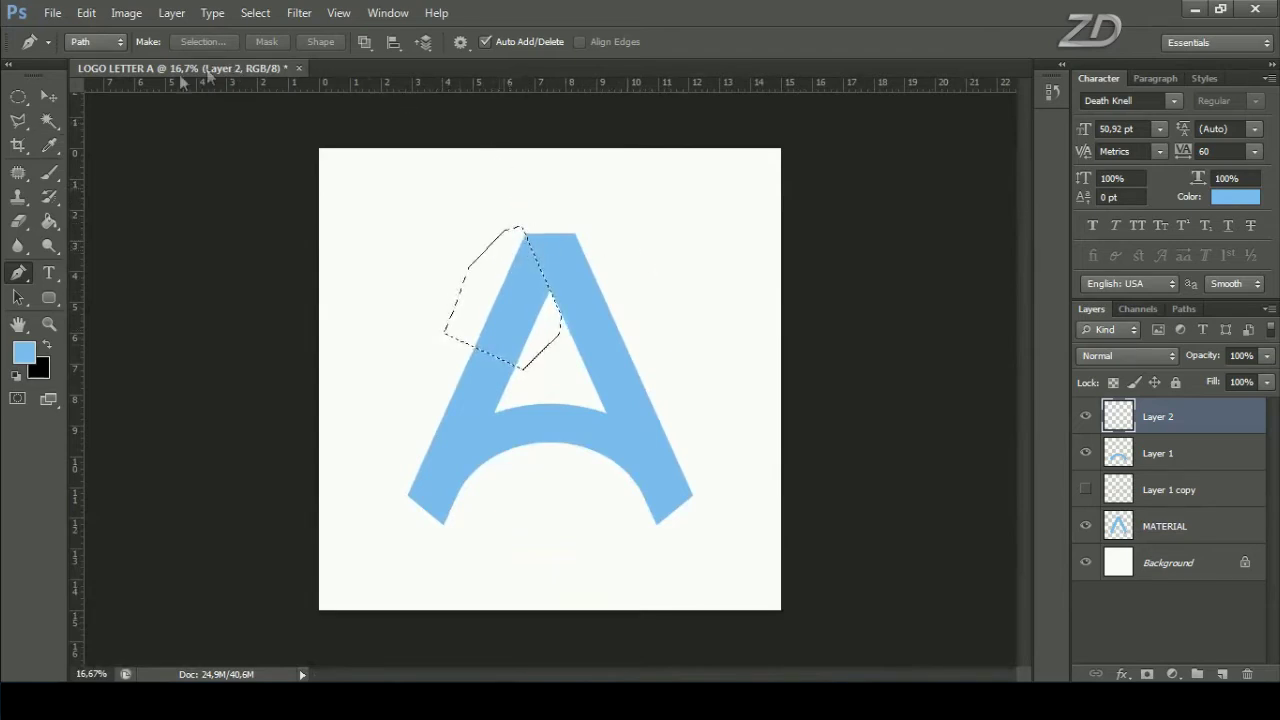
Paint darker blue shading along the apex's left edge with a 453 px brush.
left_click_drag(47, 170, 77, 174)
left_click(100, 177)
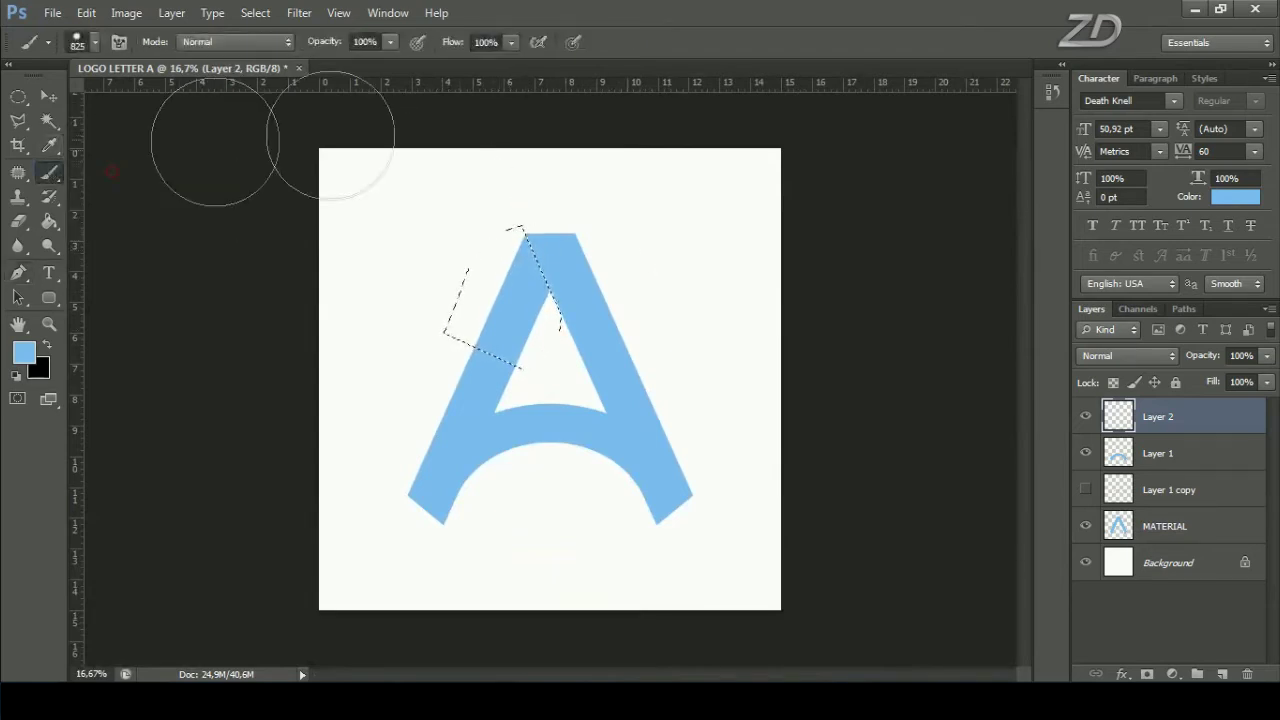
right_click(573, 235)
left_click_drag(755, 277, 750, 279)
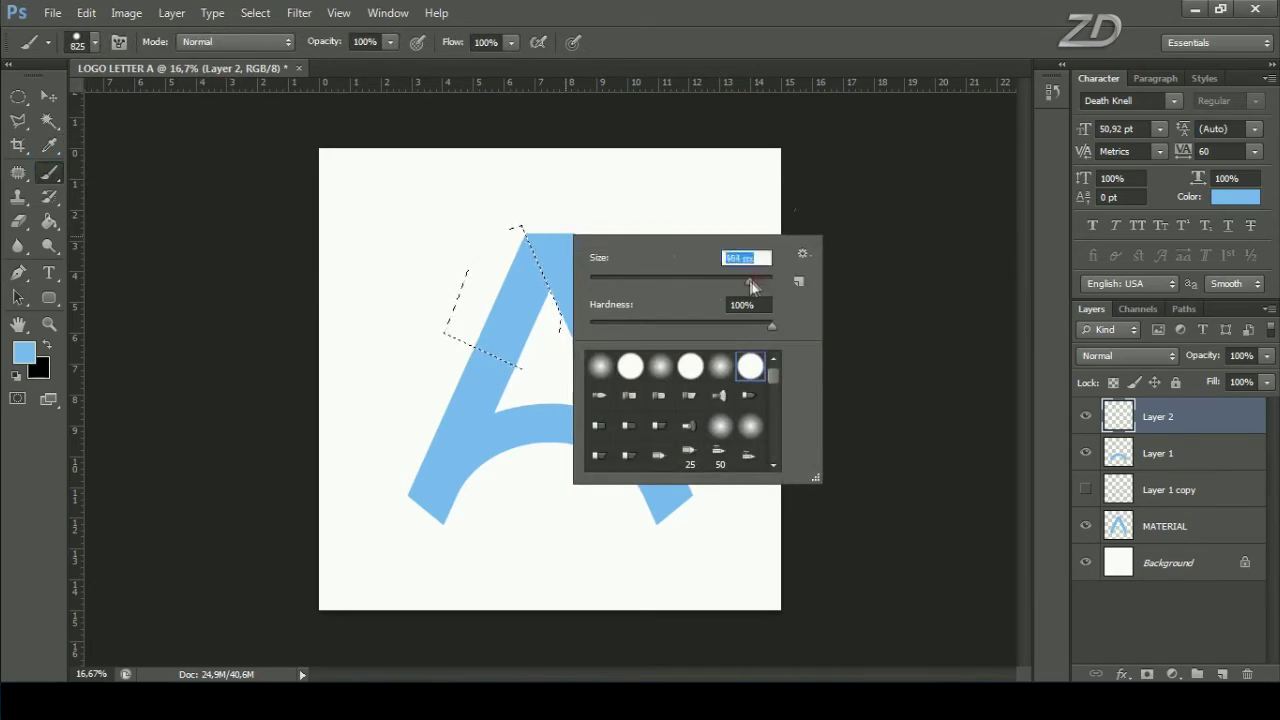
double_click(719, 370)
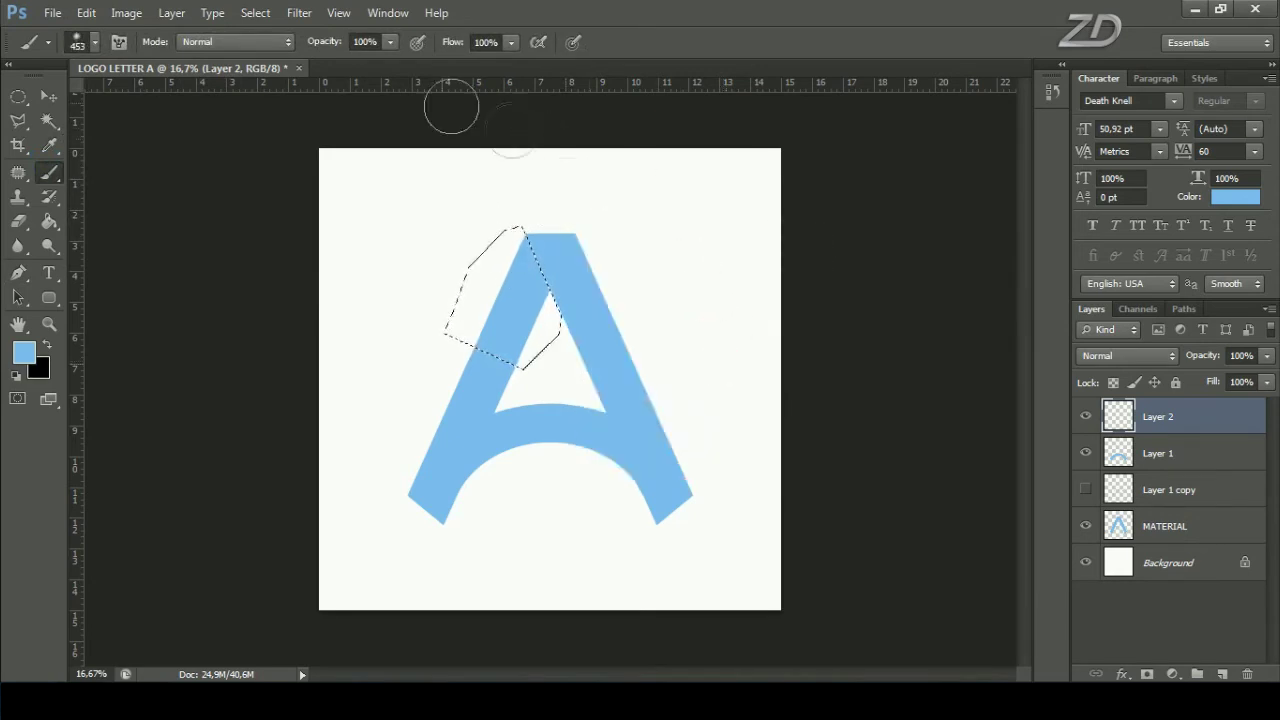
left_click(23, 351)
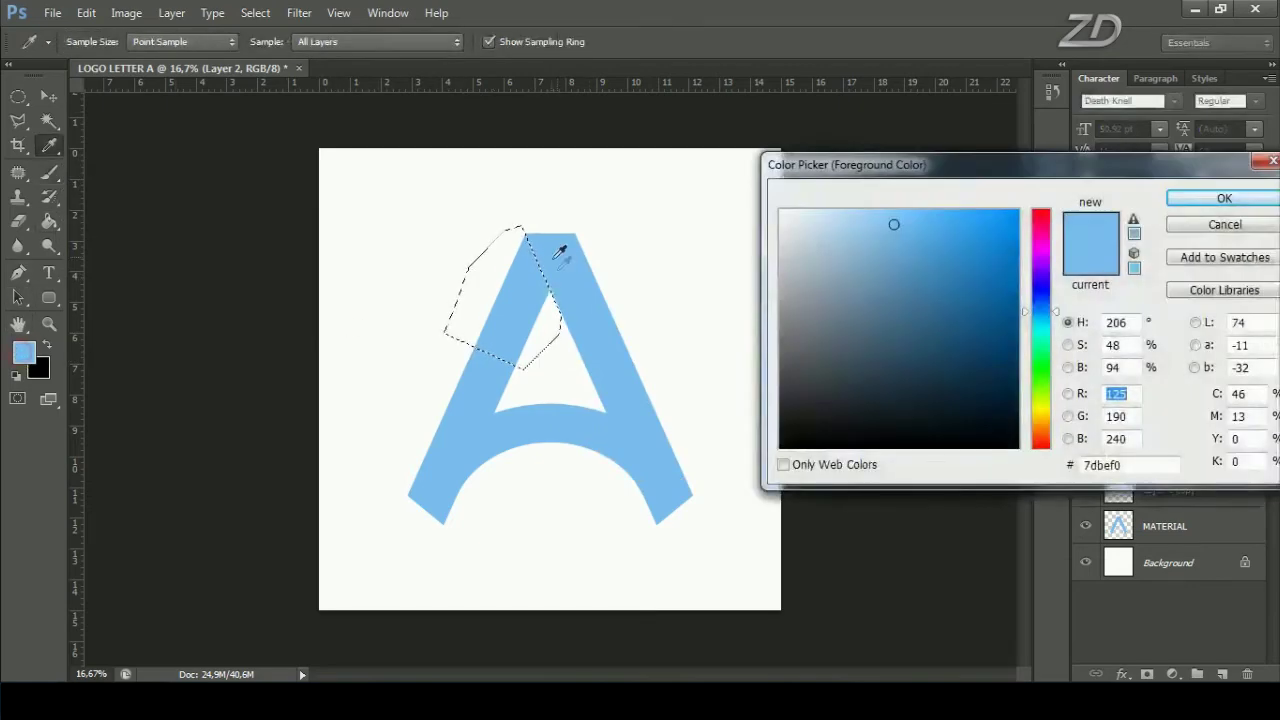
left_click(944, 250)
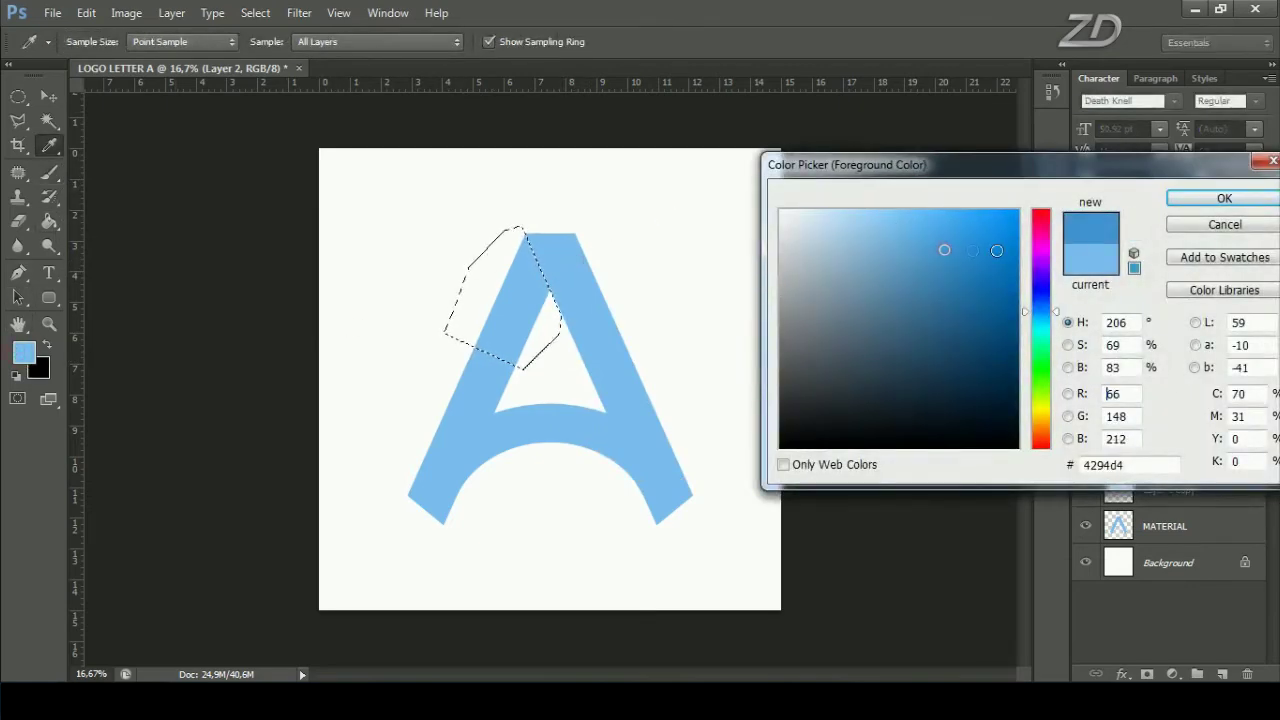
left_click(1225, 199)
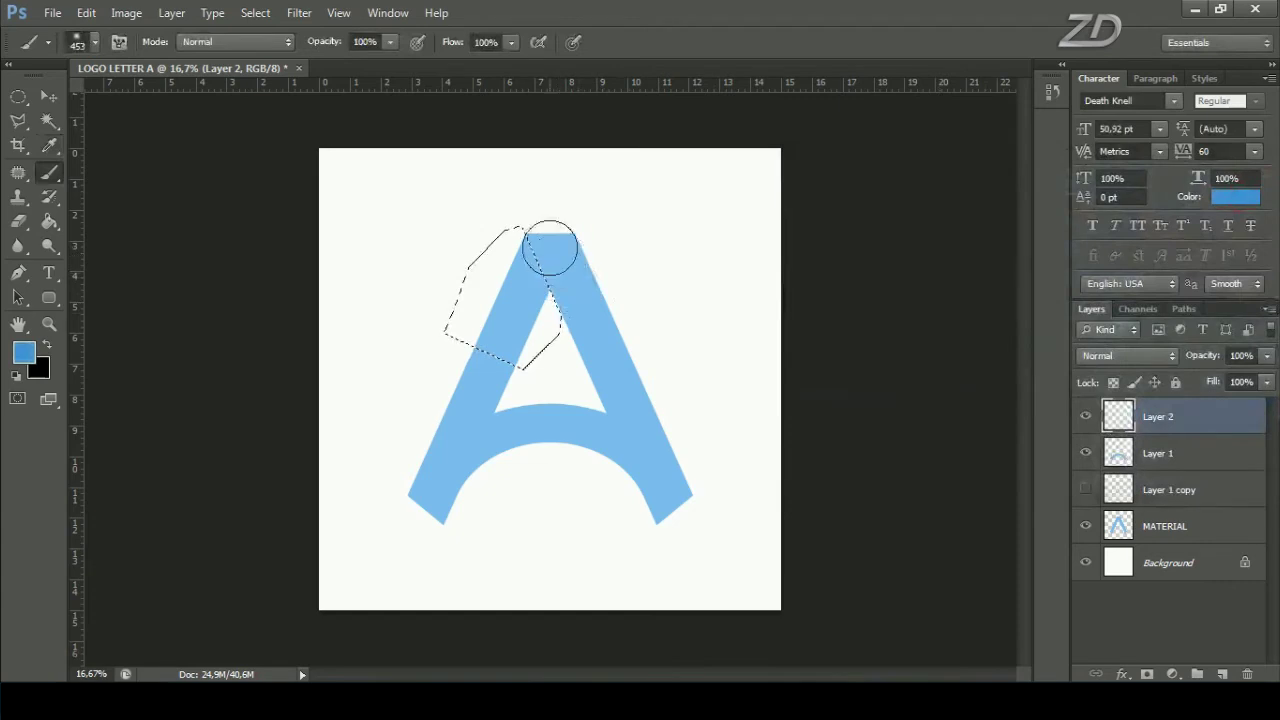
left_click(504, 200)
left_click(605, 347, "shift")
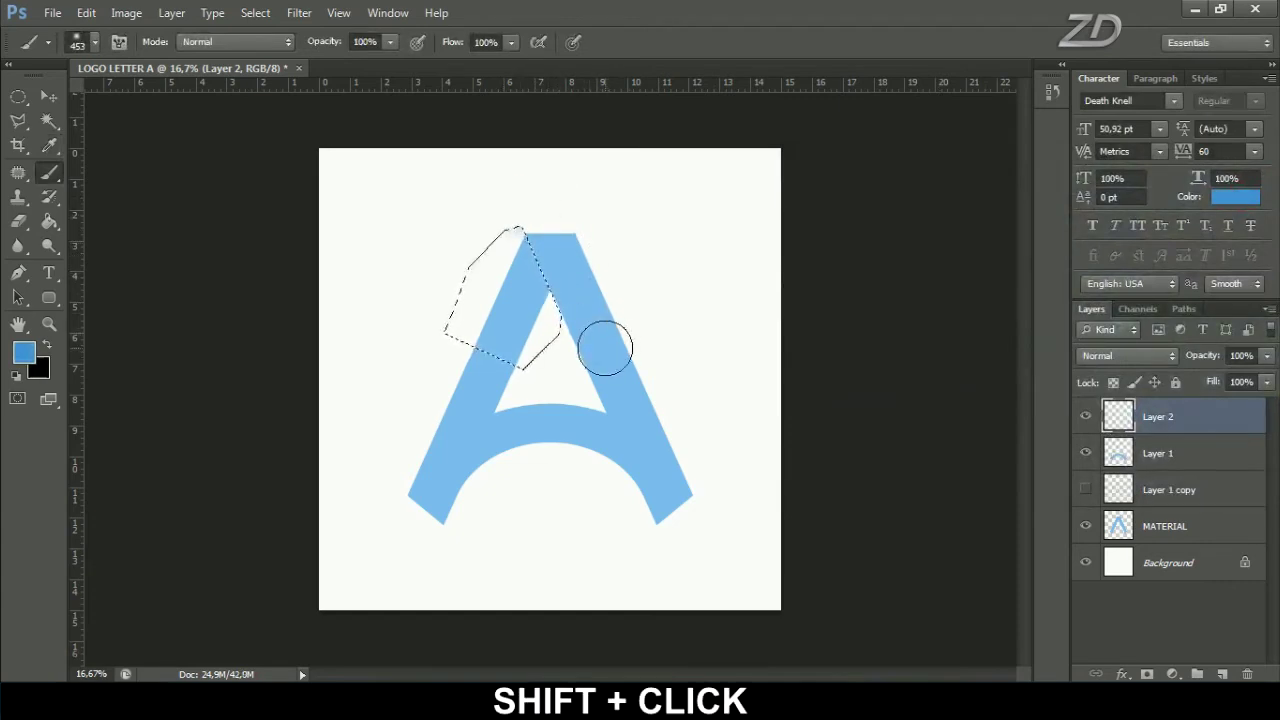
Enlarge the brush to 1289 px, paint soft shading inside the fold, then deselect.
right_click(584, 271)
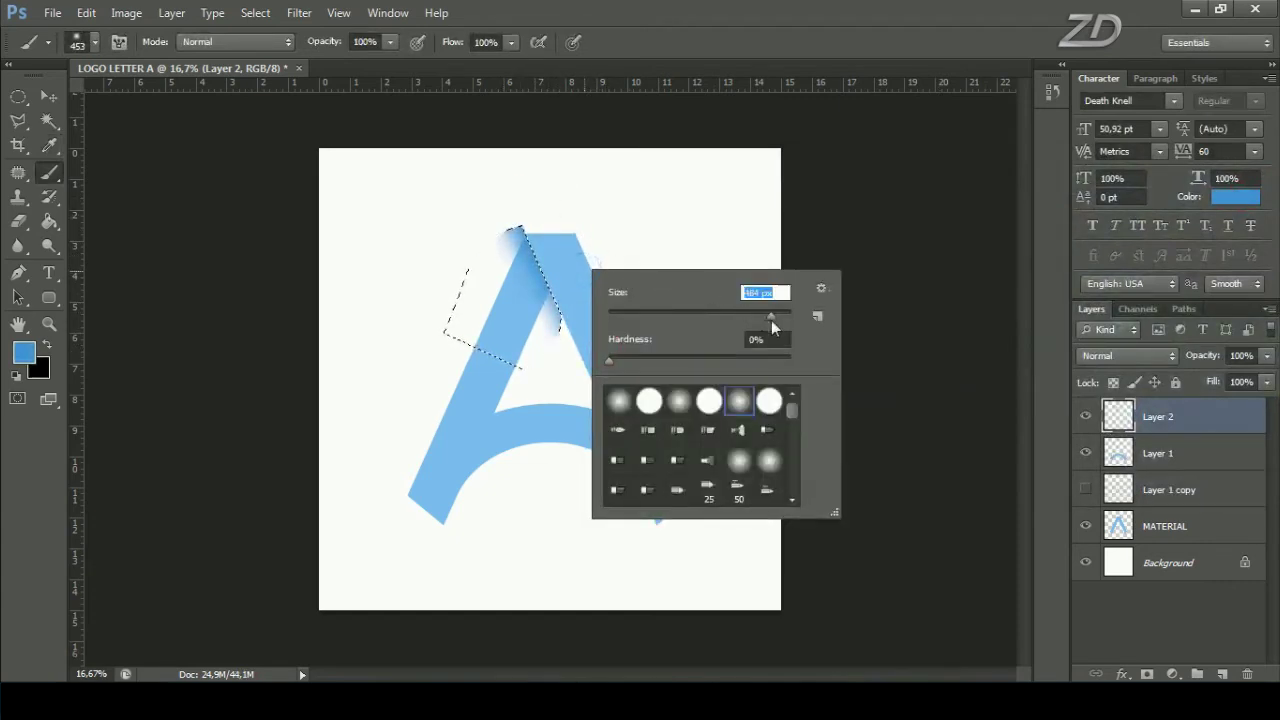
left_click_drag(773, 320, 777, 318)
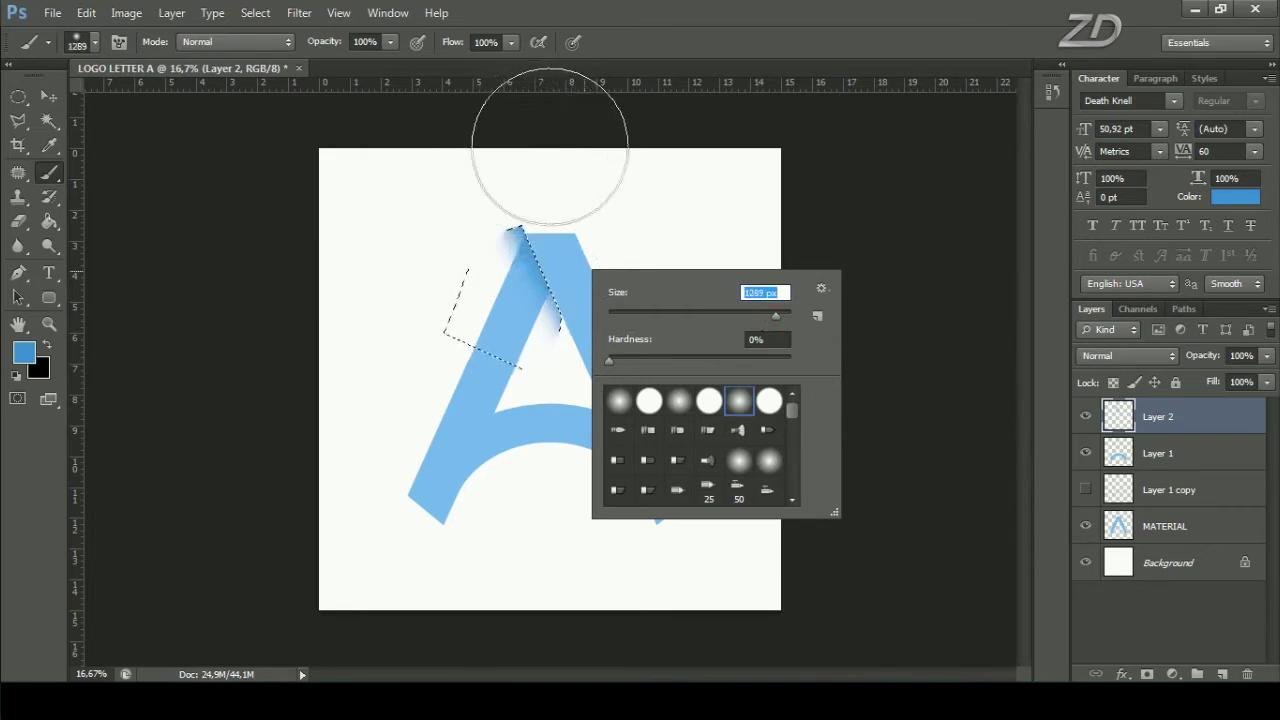
left_click(550, 147)
left_click(703, 390, "shift")
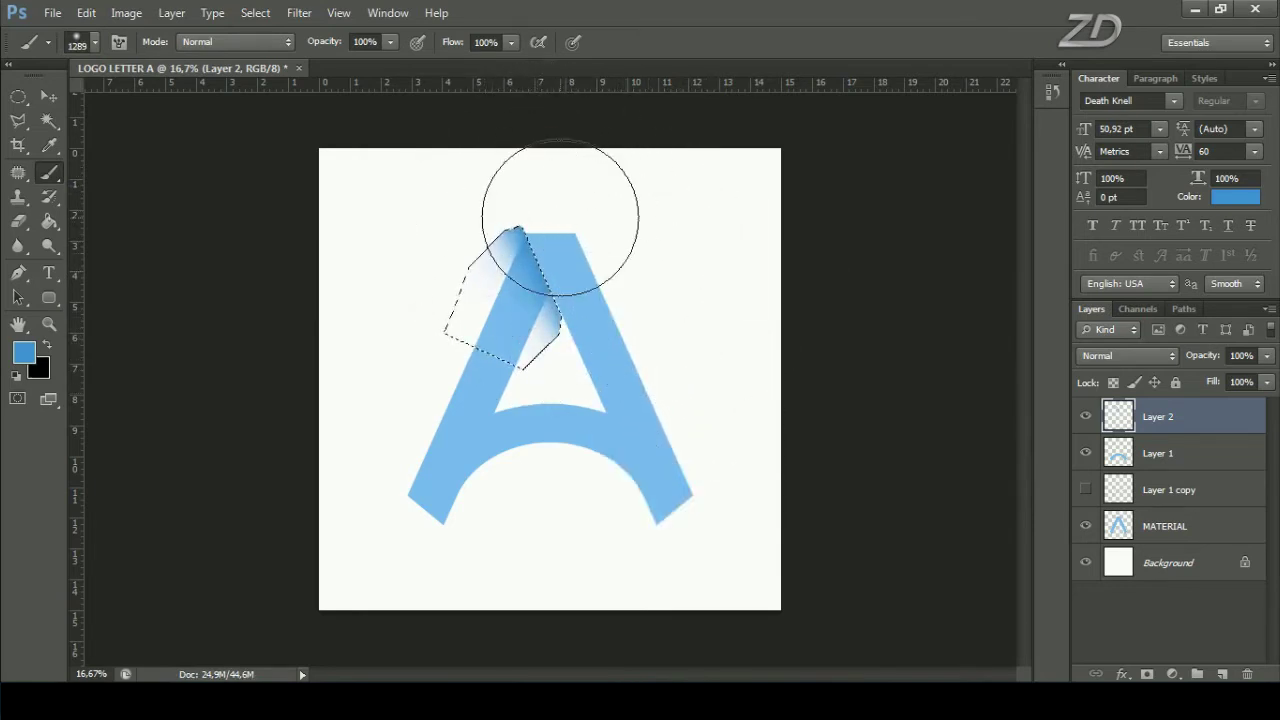
left_click(255, 12)
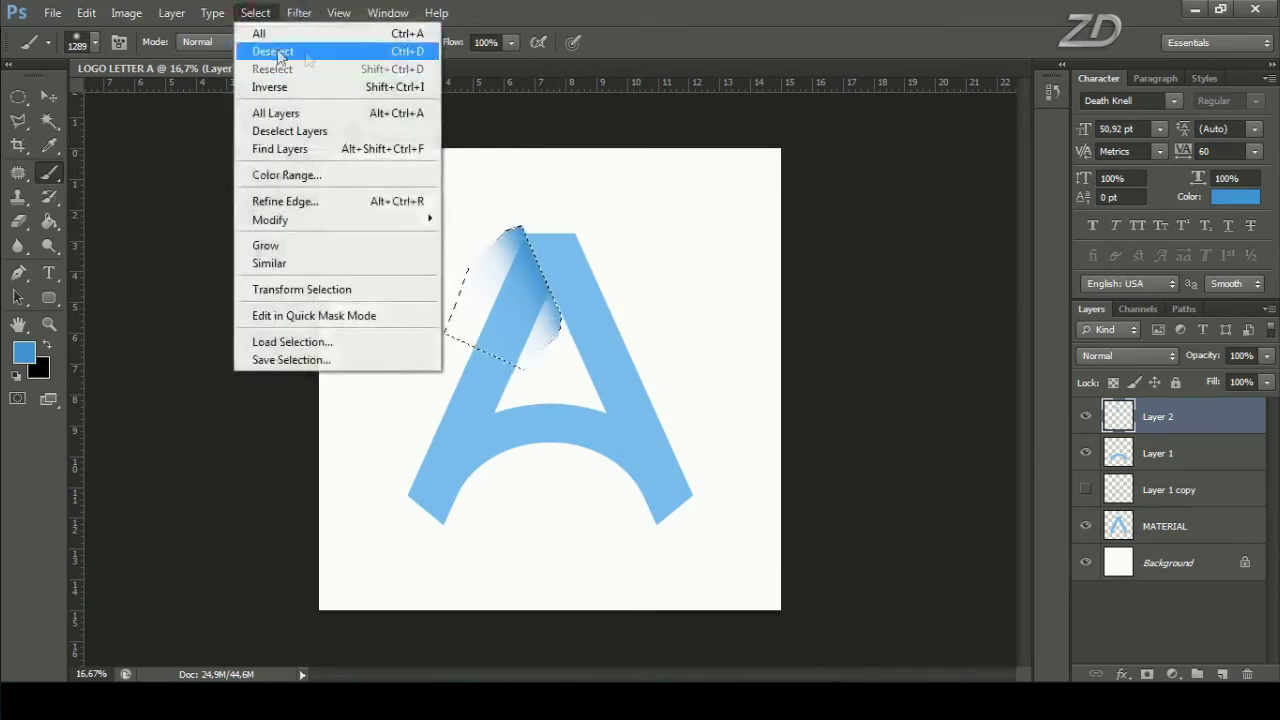
left_click(306, 58)
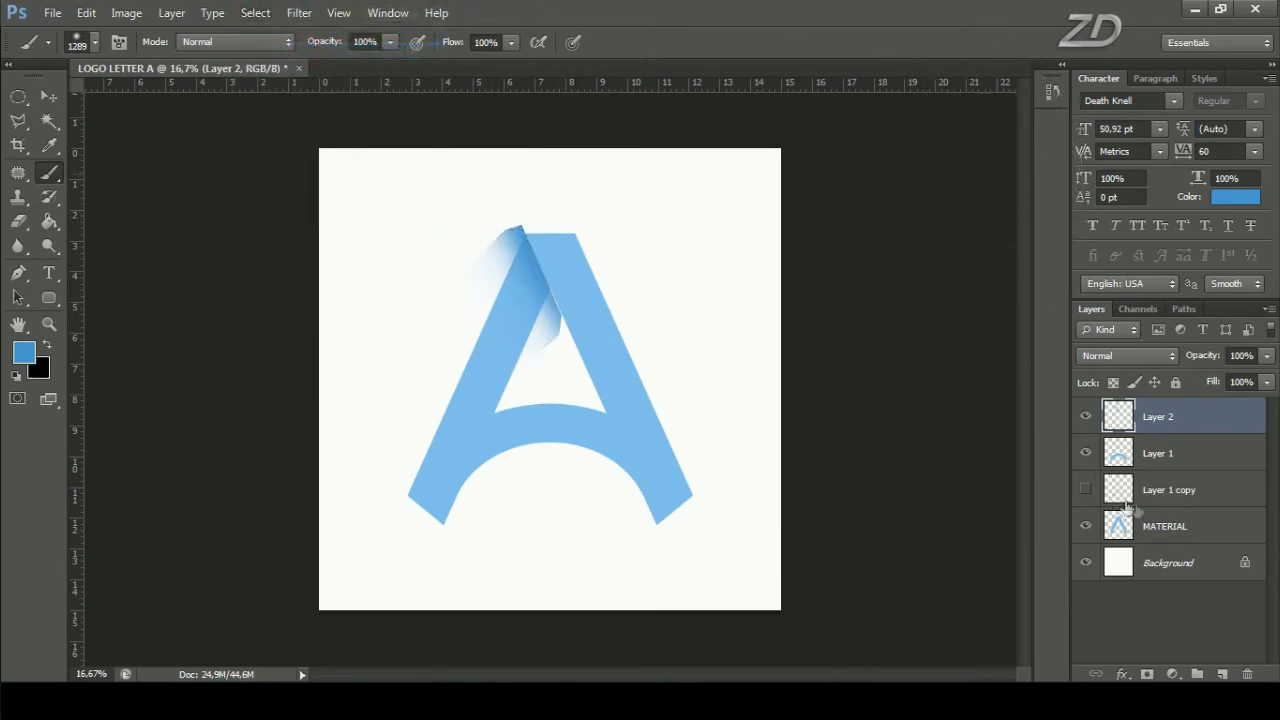
Select outside the A and erase the blue blur spilling past the apex.
key("ctrl")
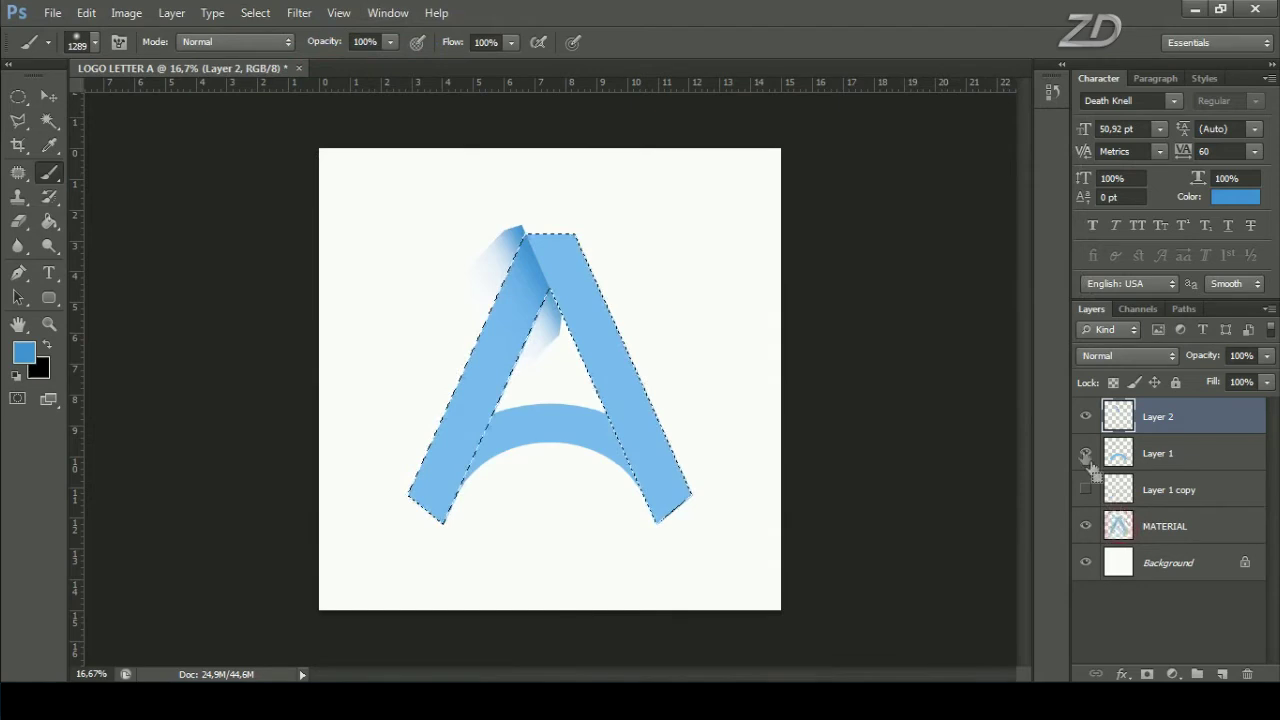
key("ctrl+shift+i")
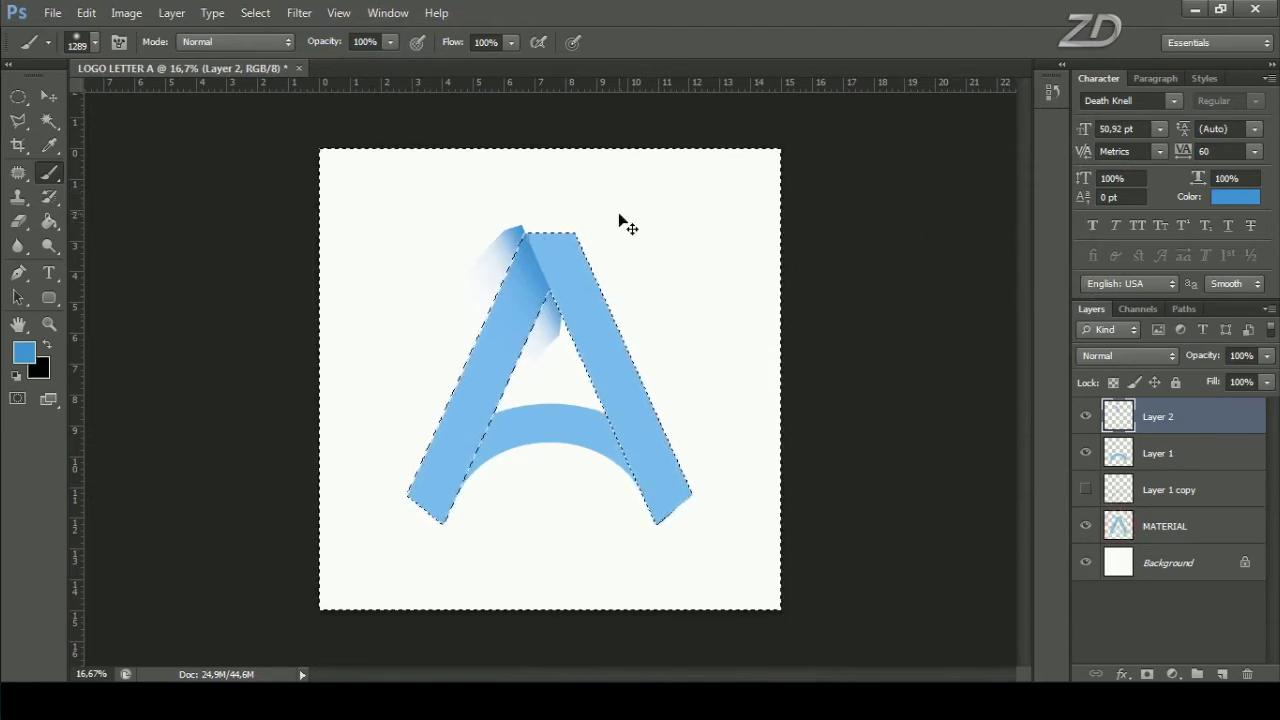
left_click(18, 221)
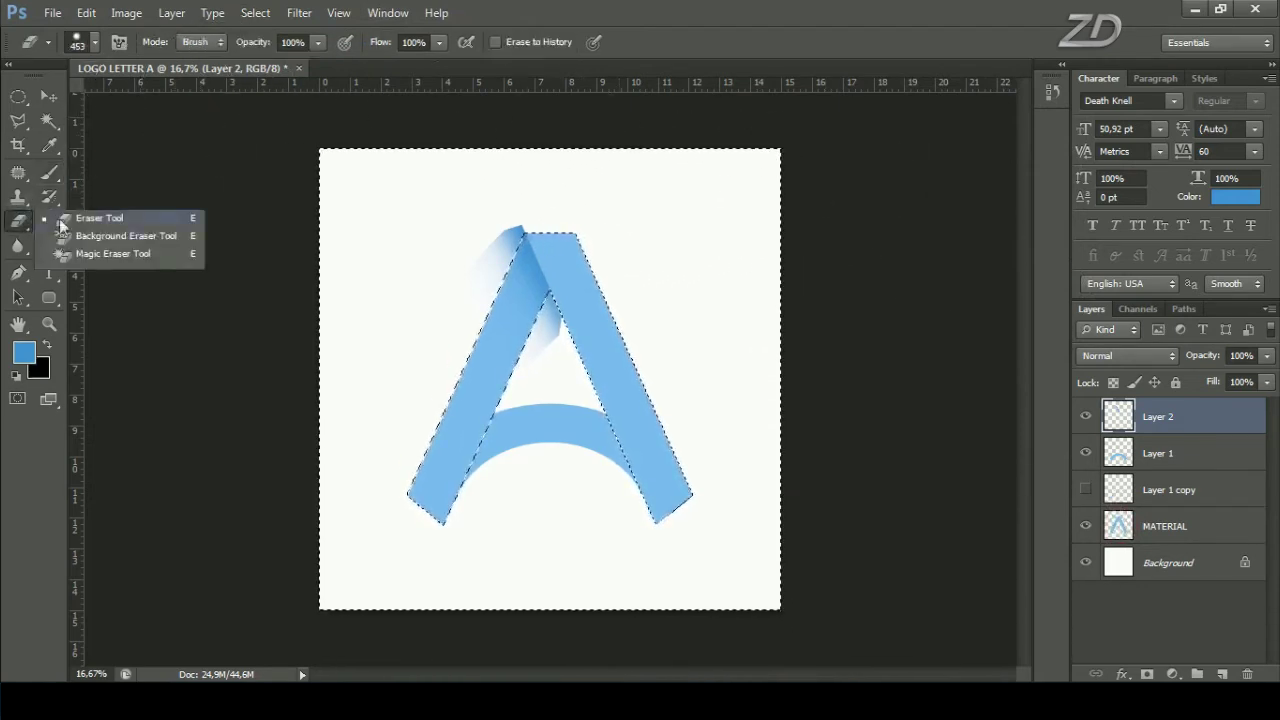
left_click(100, 212)
right_click(494, 266)
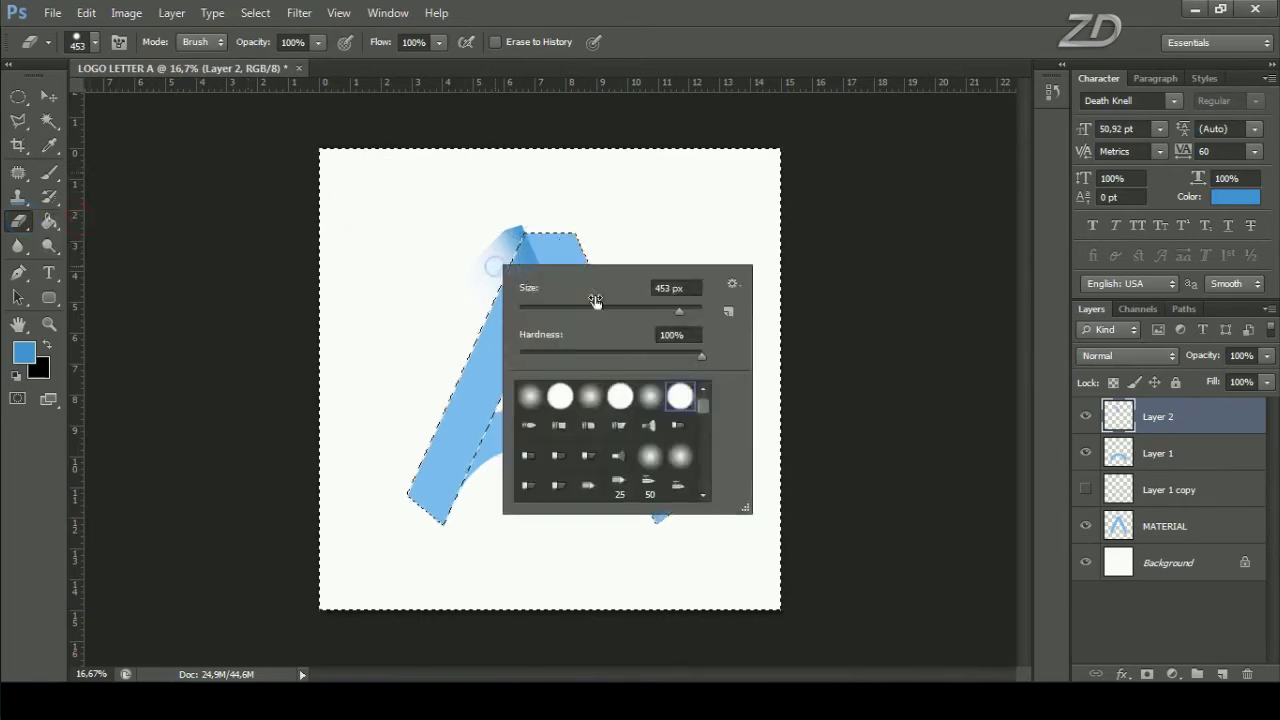
key("Return")
mouse_move(622, 280)
left_mouse_down()
mouse_move(514, 214)
mouse_move(469, 325)
left_mouse_up()
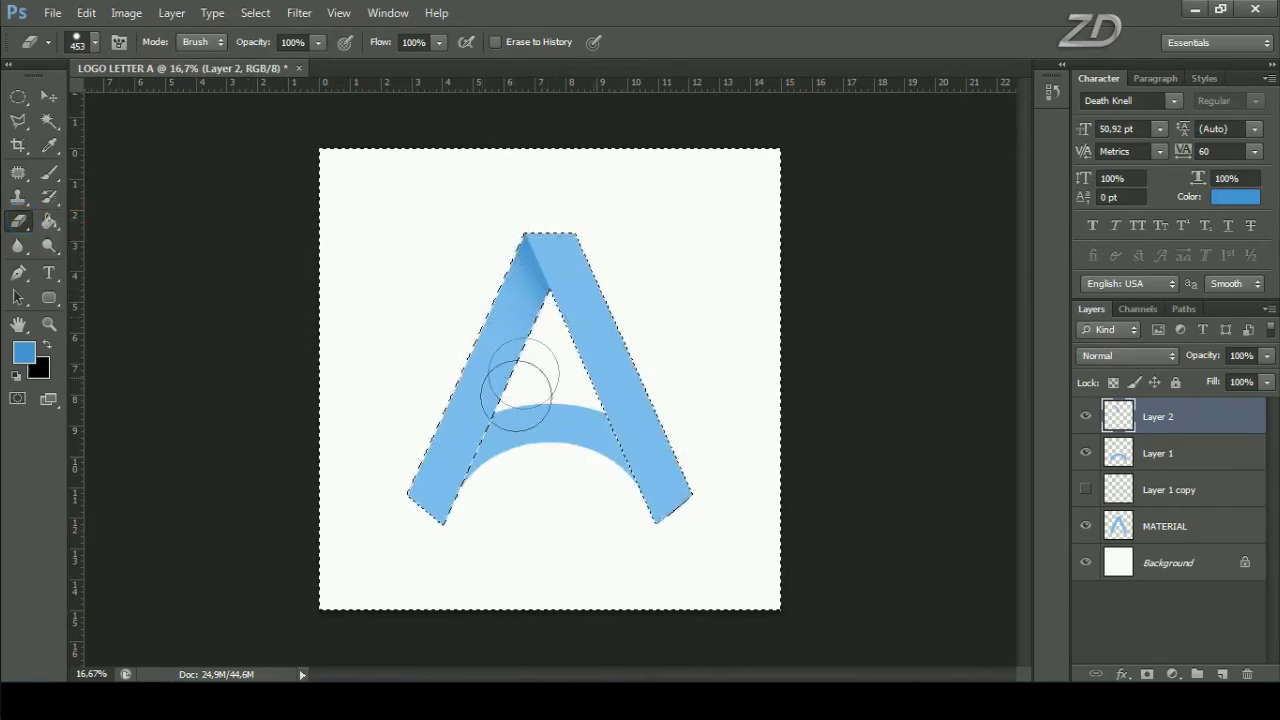
Deselect, then reload the A's shape and invert it to select everything outside.
left_click(255, 12)
left_click(279, 51)
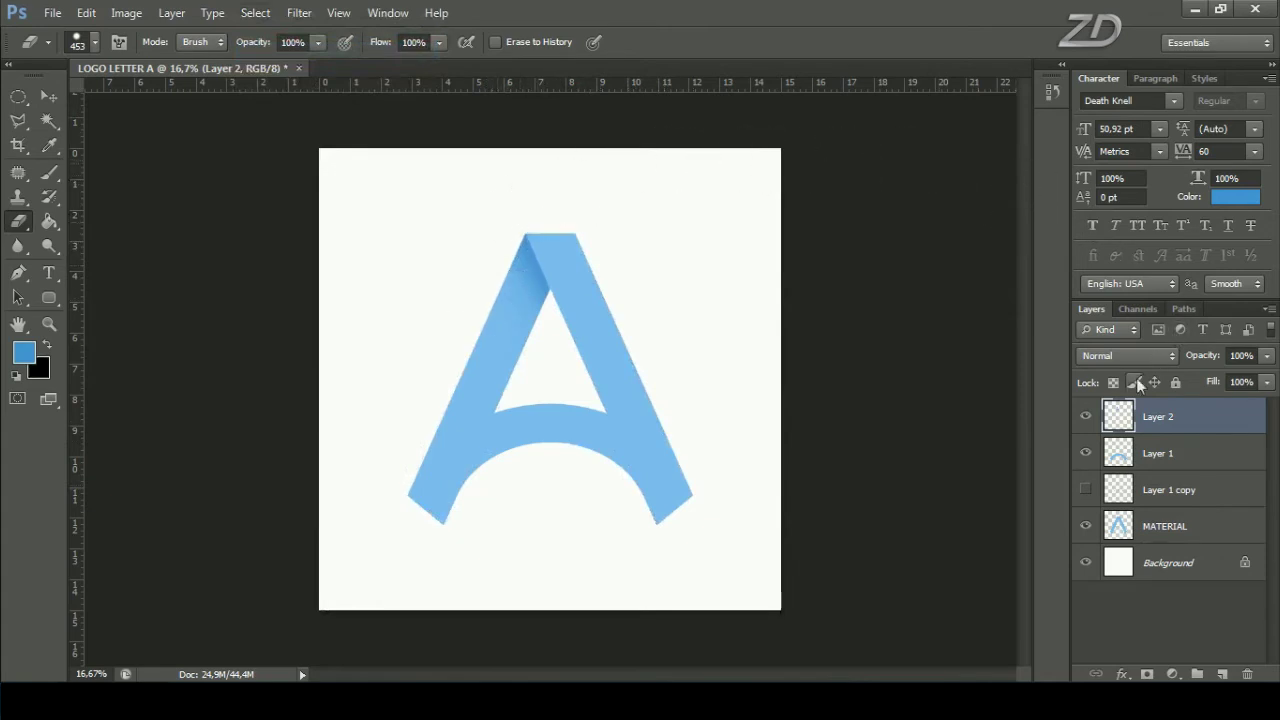
key("ctrl")
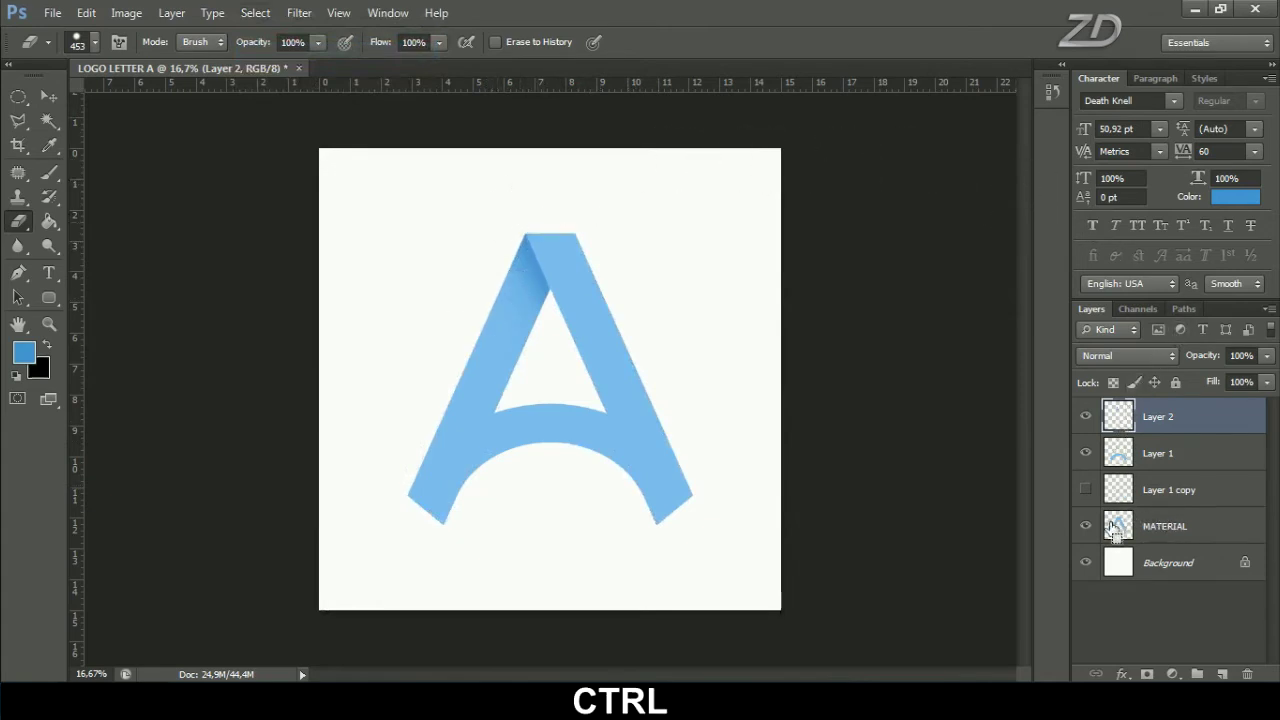
left_click(1116, 528, "ctrl")
key("ctrl+shift+i")
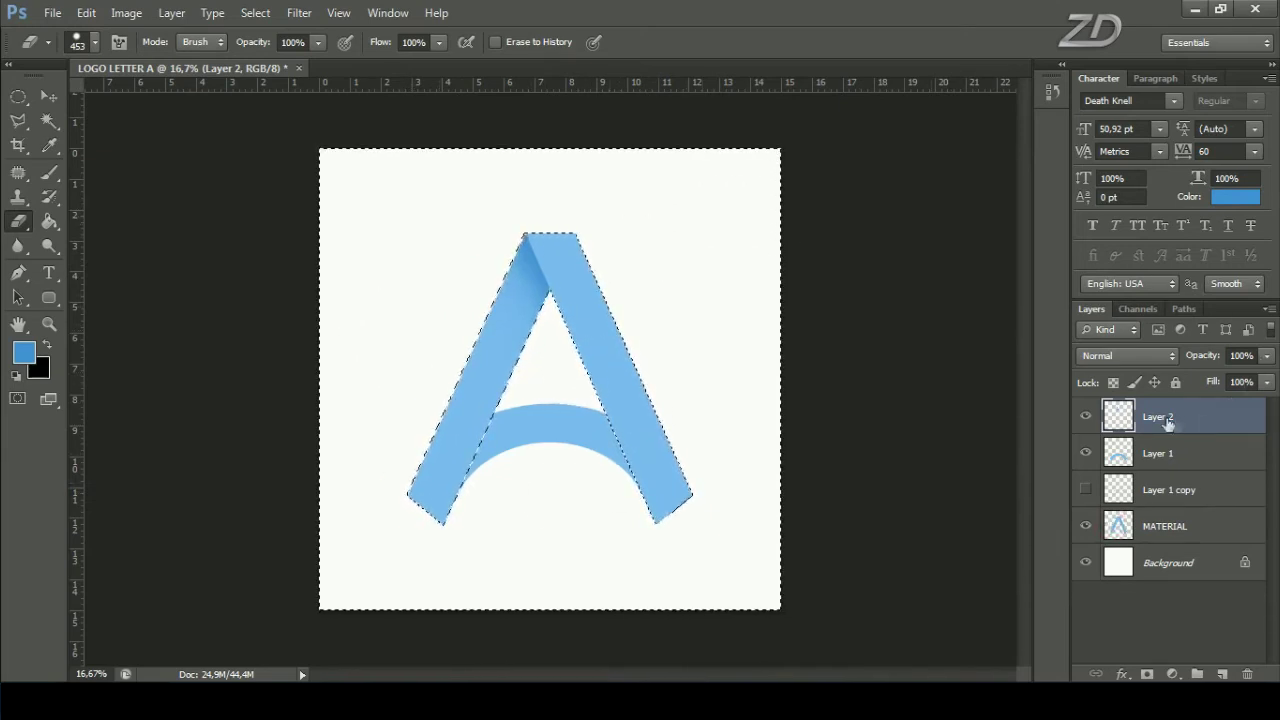
On new Layer 3, paint soft blue strokes up the A's left side, then select outside the arc.
left_click(1224, 674)
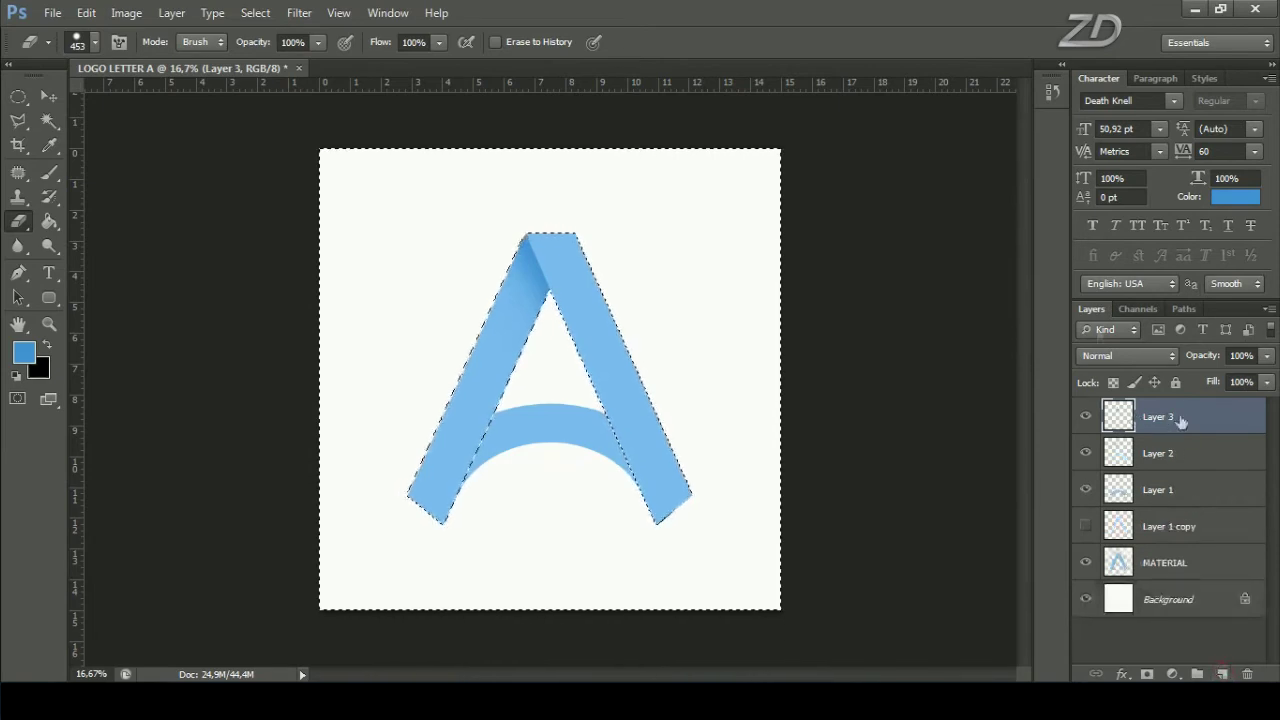
left_click(48, 176)
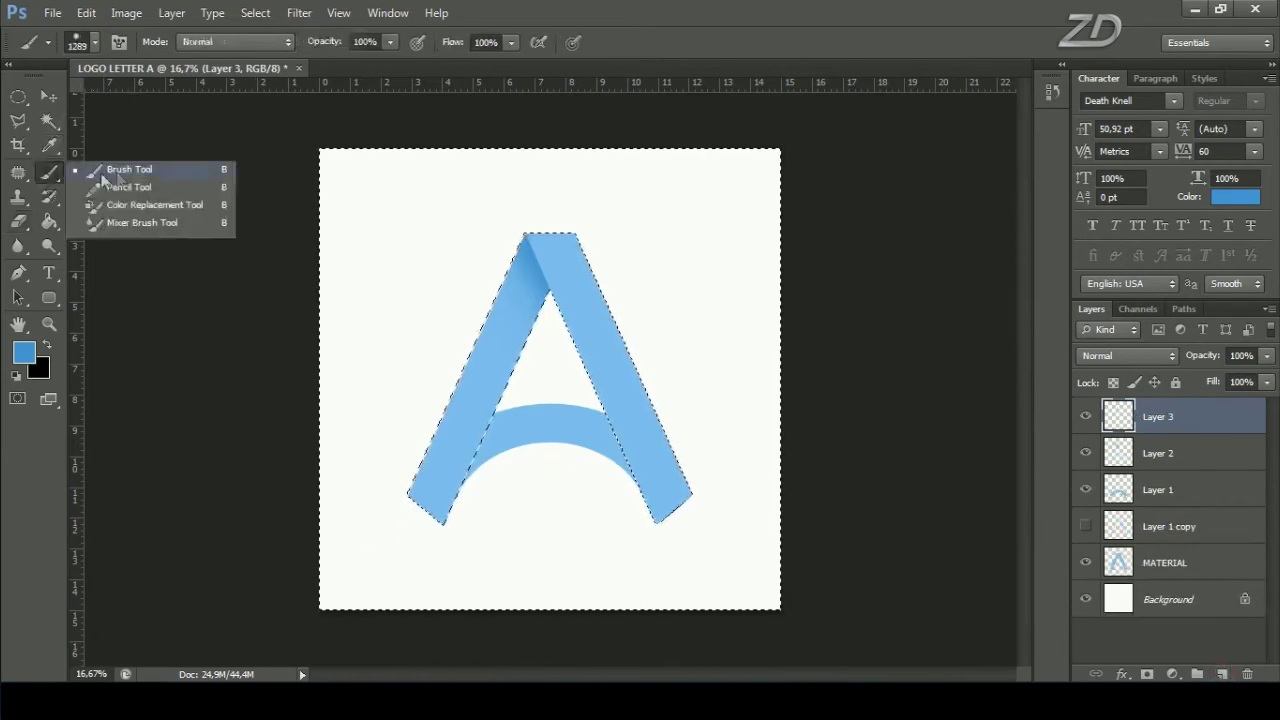
left_click(104, 176)
left_click(383, 532)
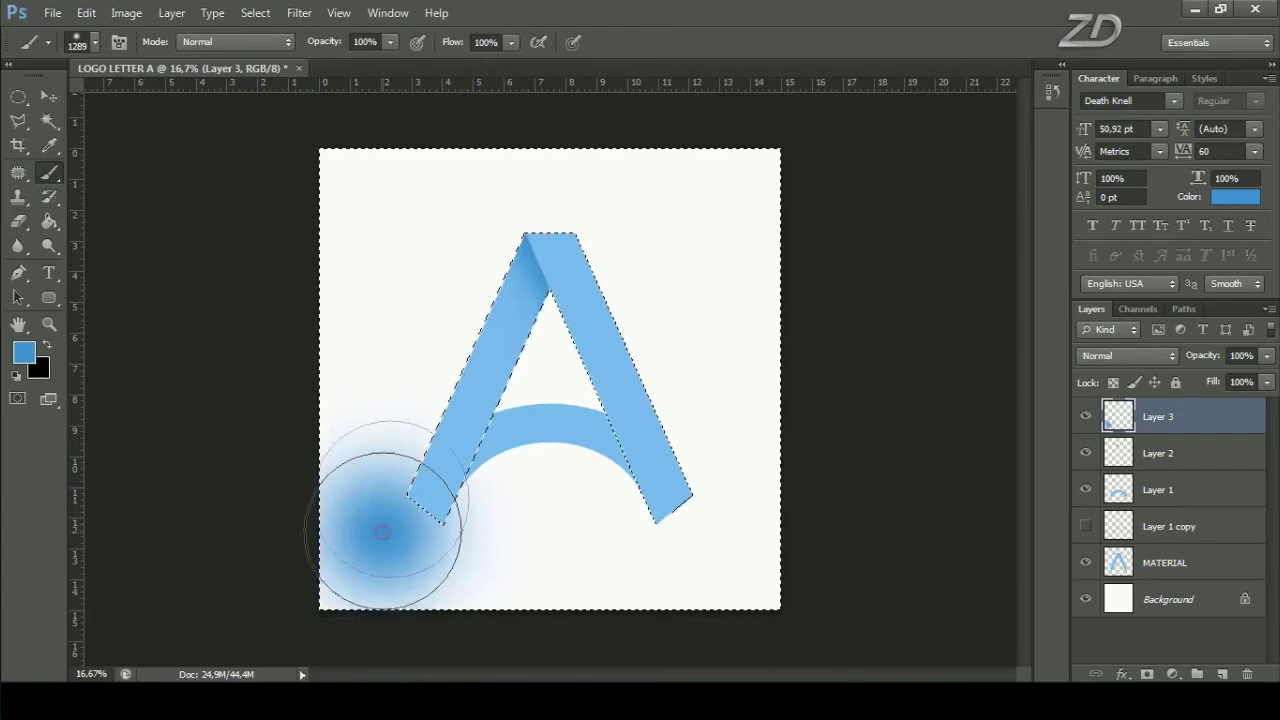
left_click(482, 255, "shift")
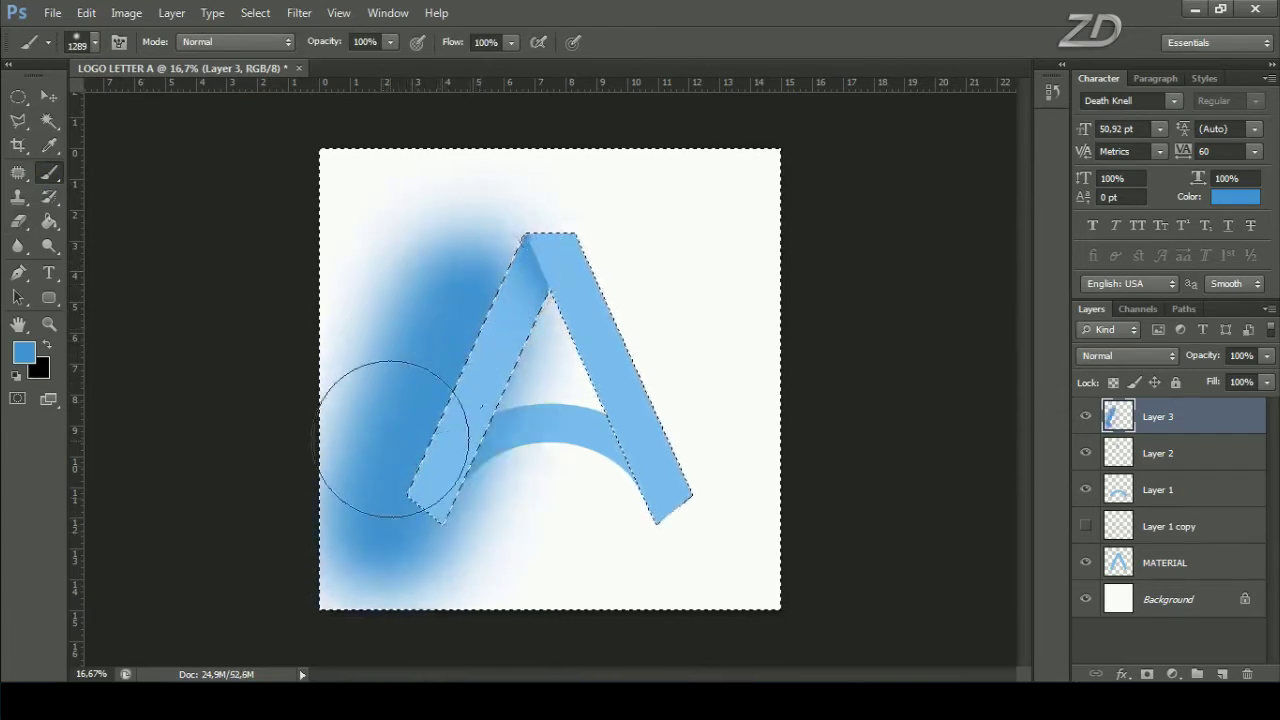
left_click(353, 570, "shift")
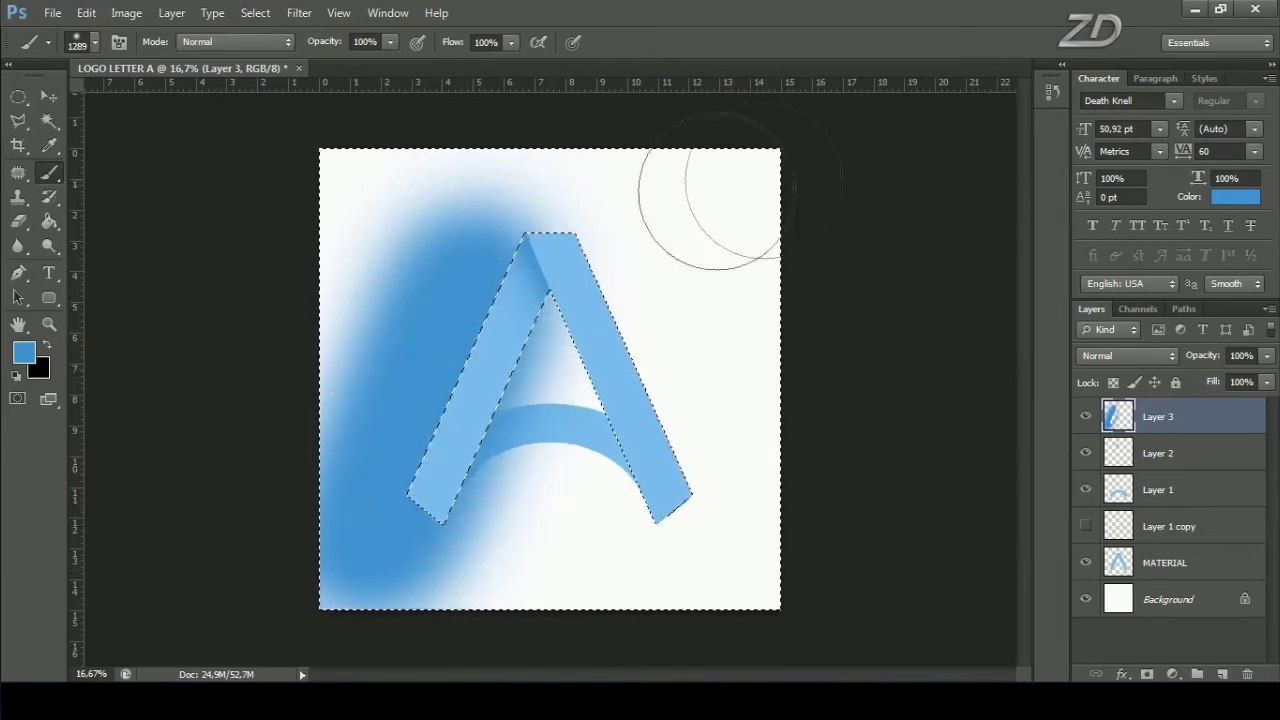
left_click(1123, 495, "ctrl")
key("ctrl+shift+i")
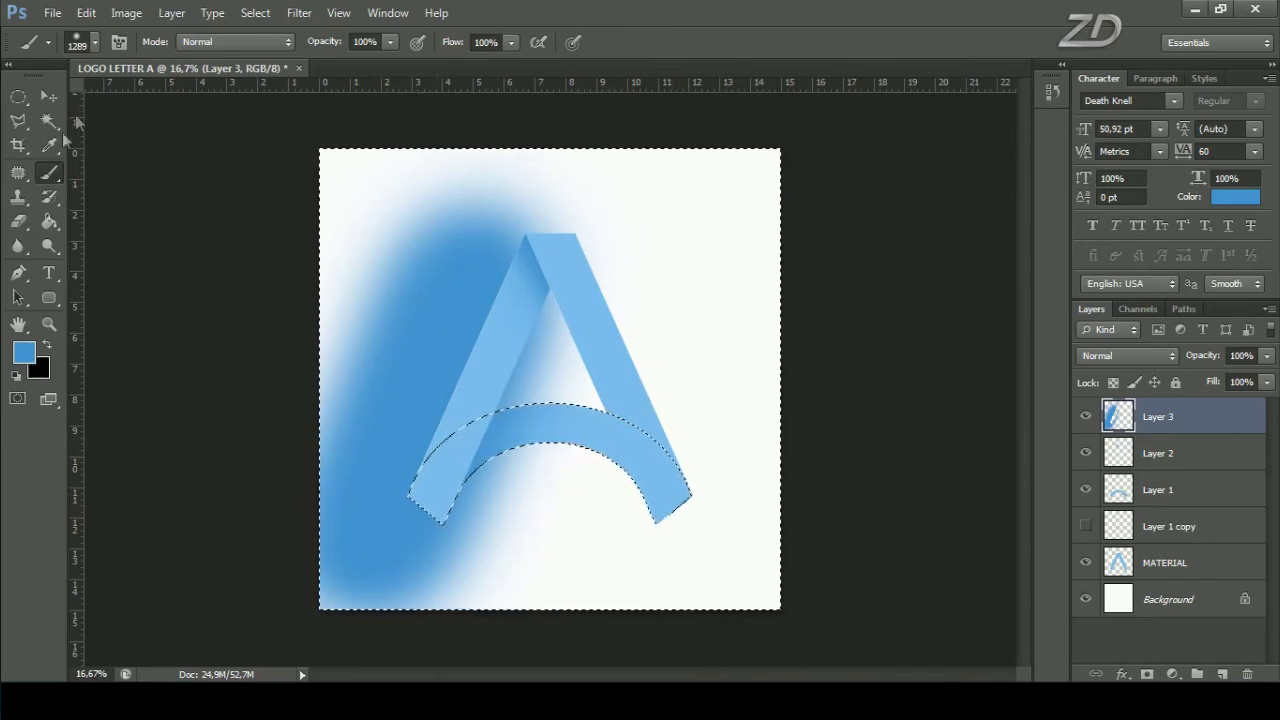
Erase the blue stroke outside the arc with a hard 453 px eraser, then deselect.
left_click(22, 220)
left_click(82, 221)
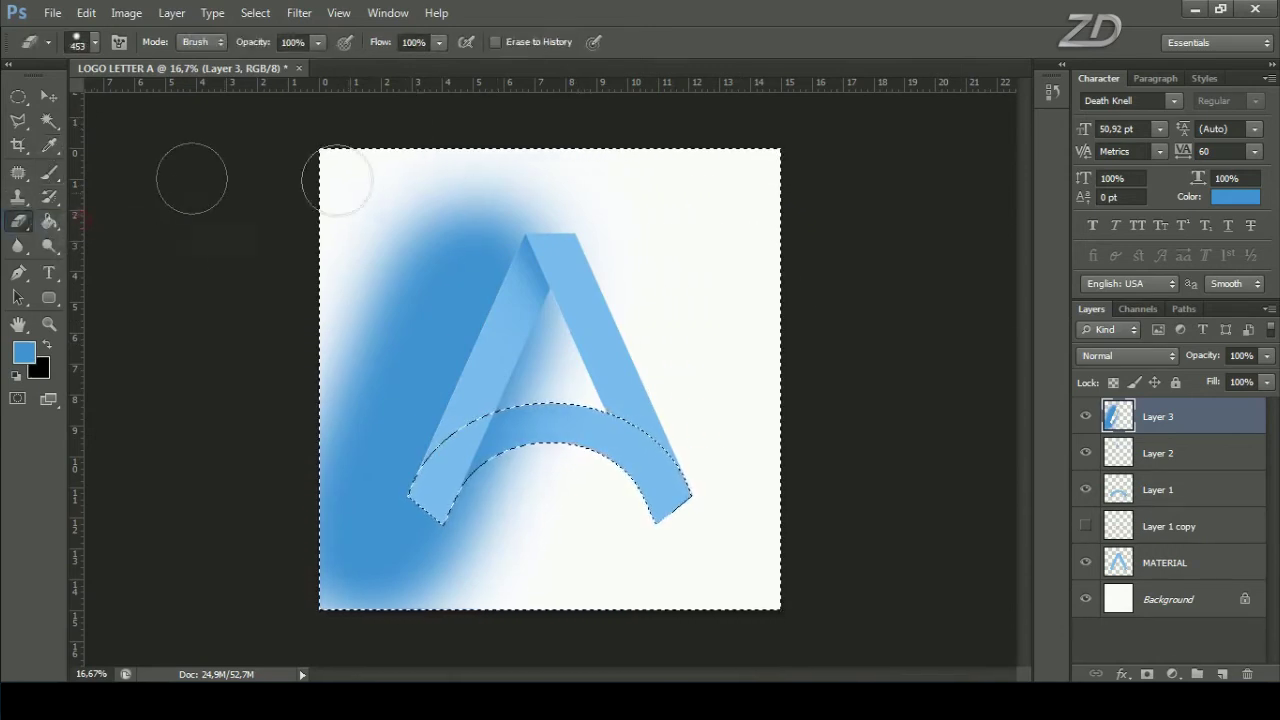
right_click(484, 233)
double_click(666, 366)
mouse_move(537, 198)
left_mouse_down()
mouse_move(465, 320)
mouse_move(591, 323)
mouse_move(471, 523)
mouse_move(862, 610)
mouse_move(423, 386)
mouse_move(371, 257)
mouse_move(409, 180)
mouse_move(457, 211)
left_mouse_up()
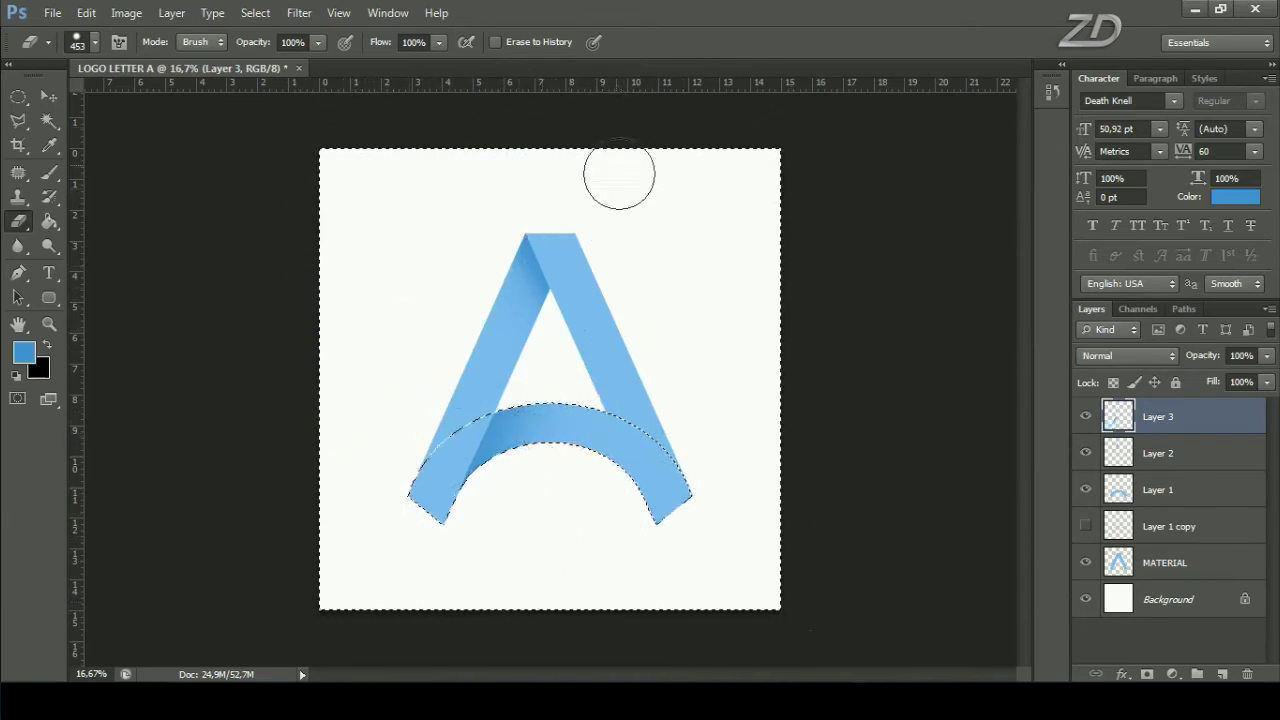
left_click(255, 12)
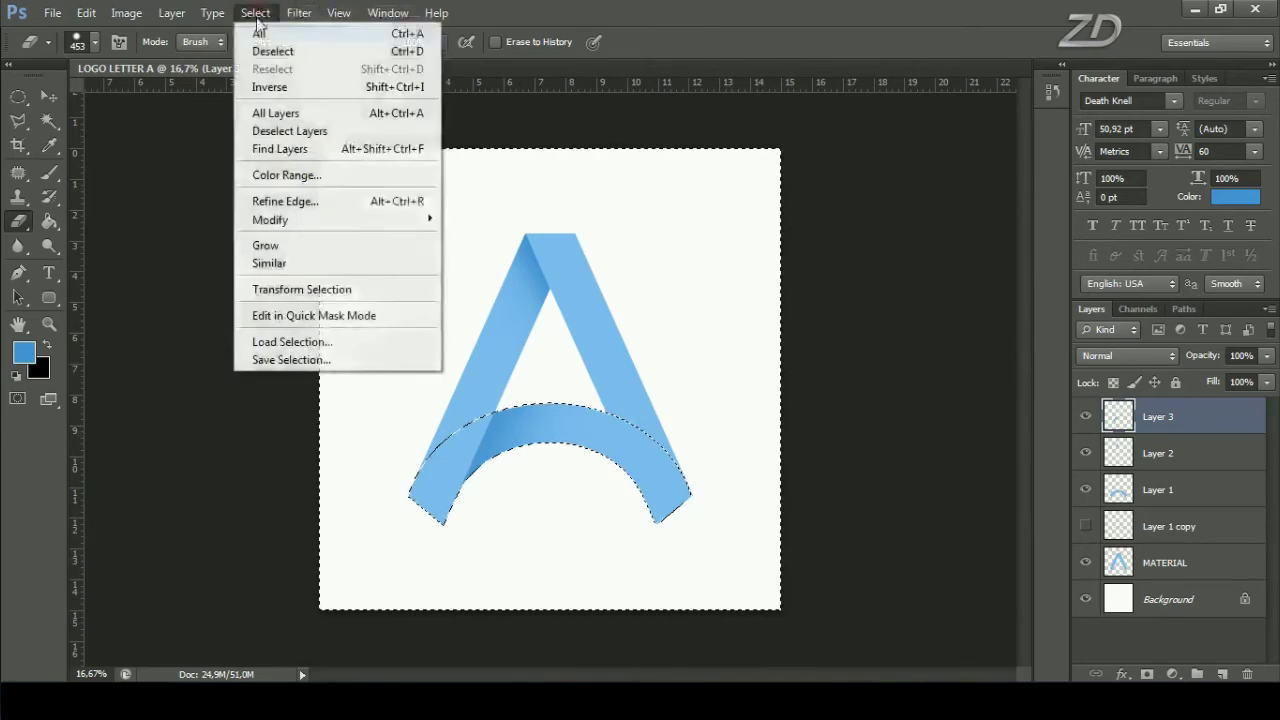
left_click(300, 58)
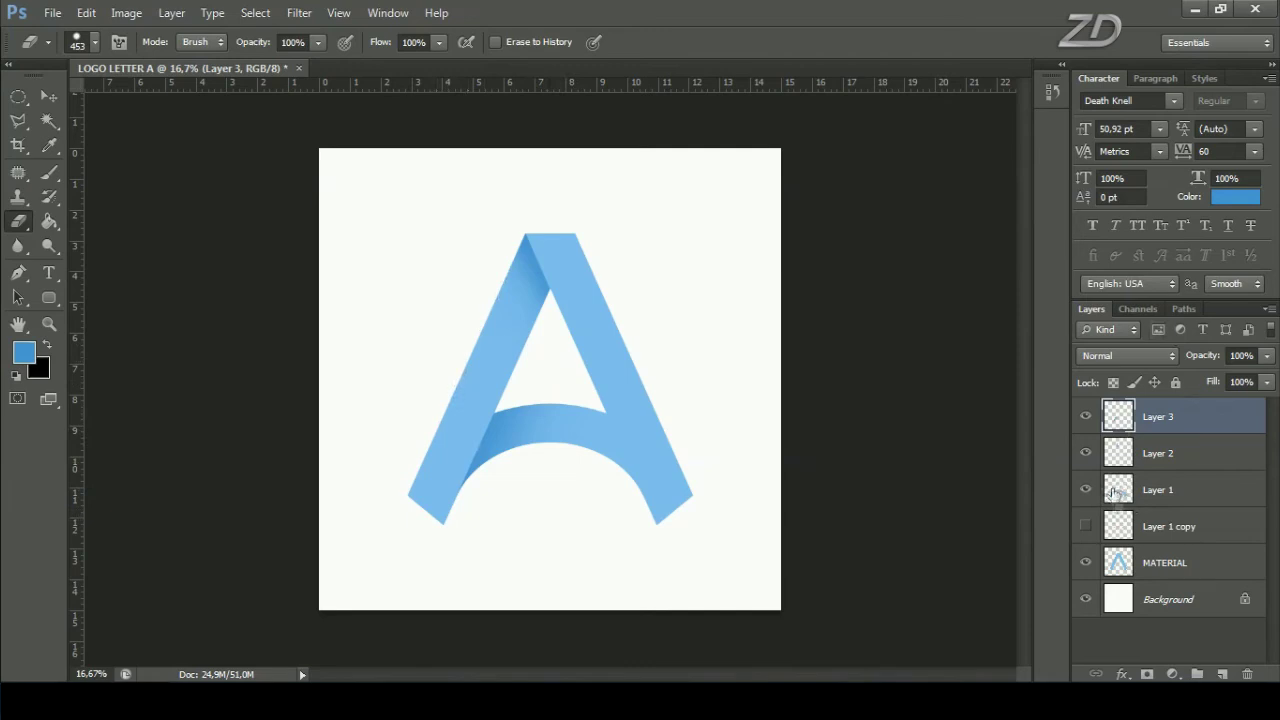
key("ctrl")
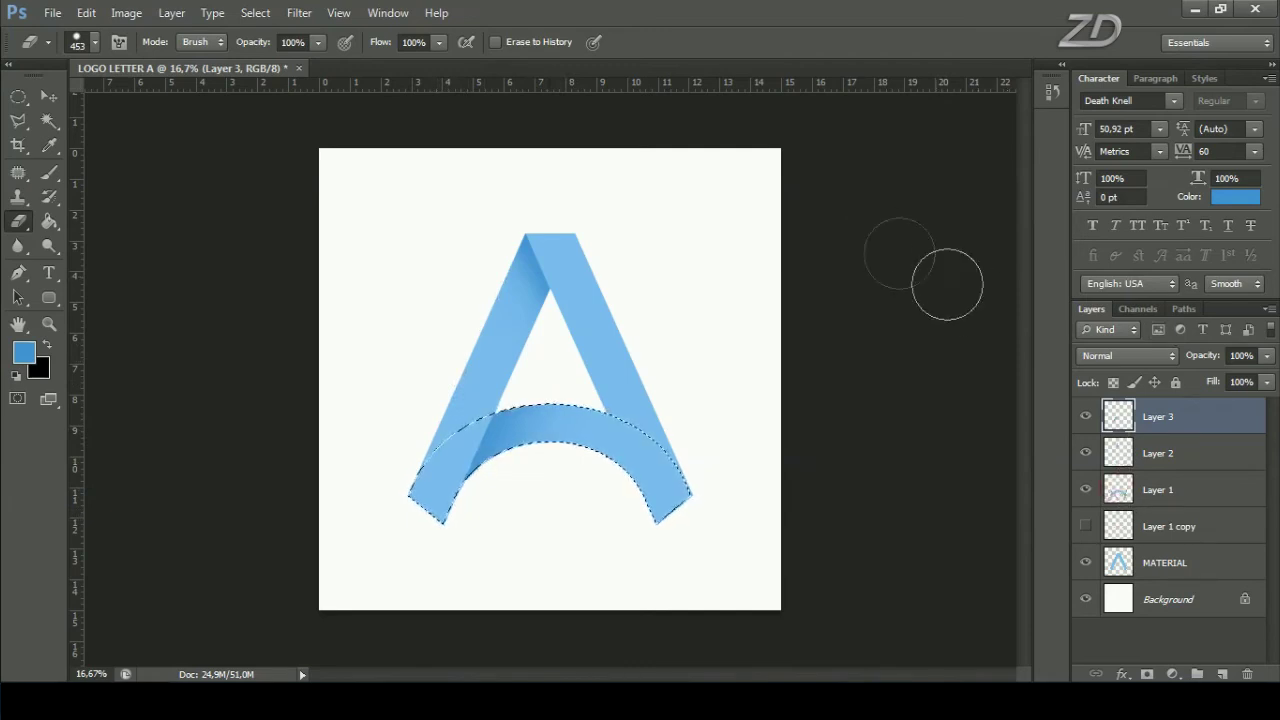
On new Layer 4, paint soft blue shading around and beneath the arc.
left_click(50, 172)
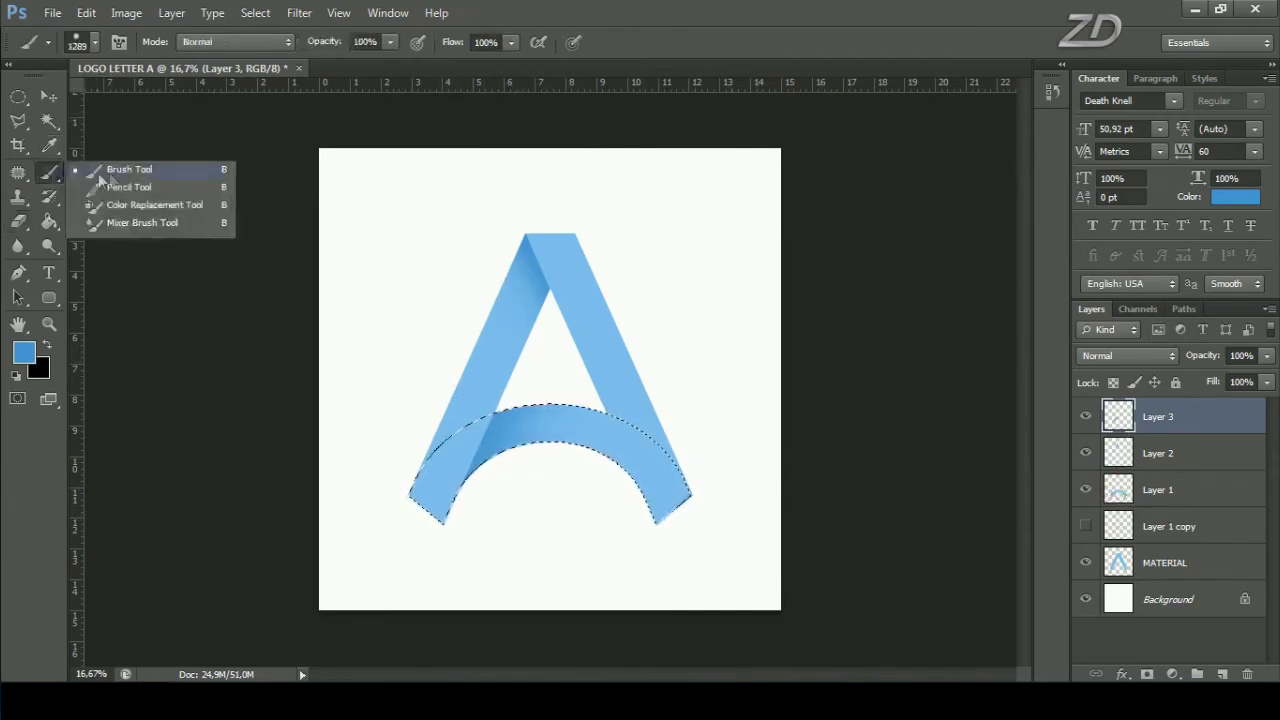
left_click(108, 171)
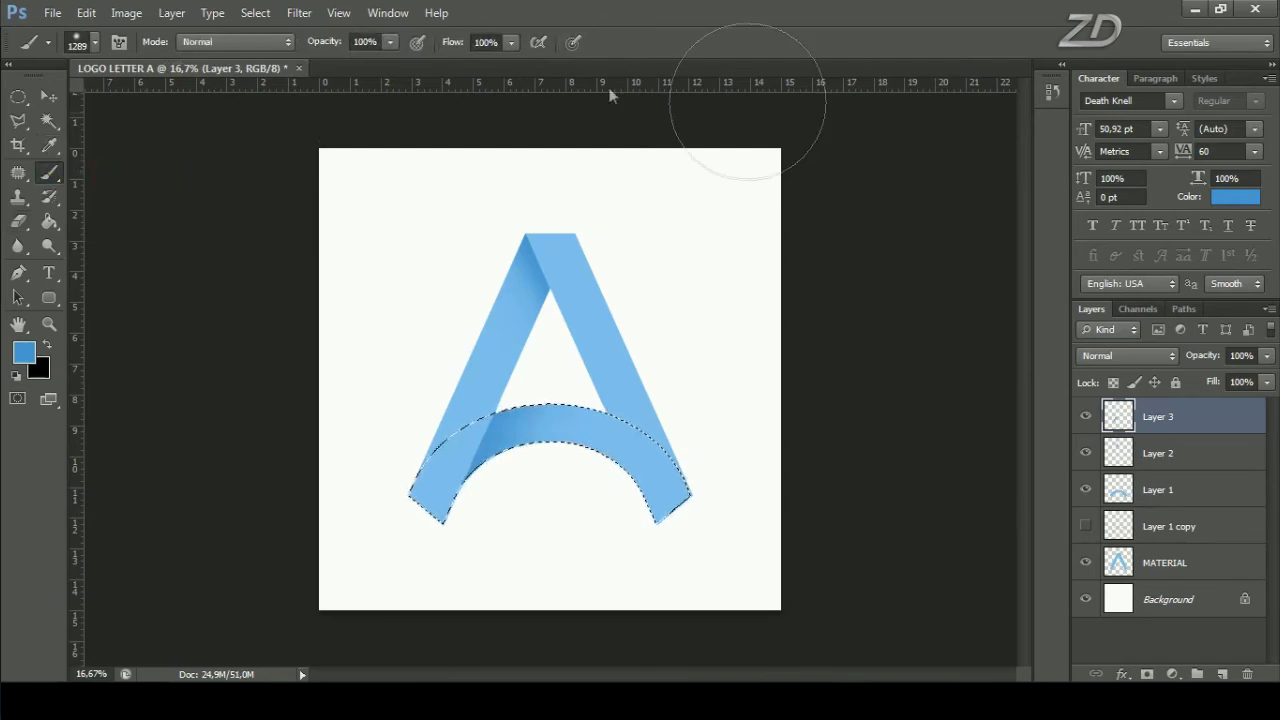
left_click(1220, 674)
key("ctrl+shift+i")
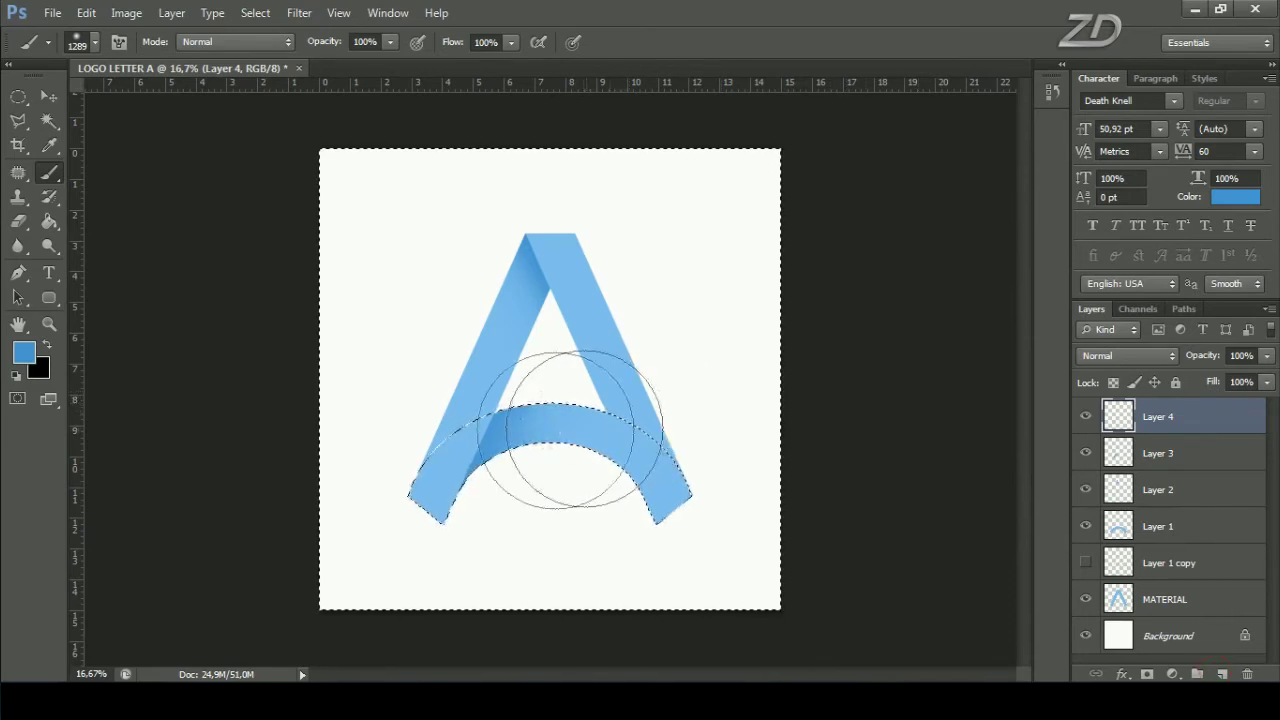
left_click(518, 437)
left_click(680, 523, "shift")
left_click(429, 414, "shift")
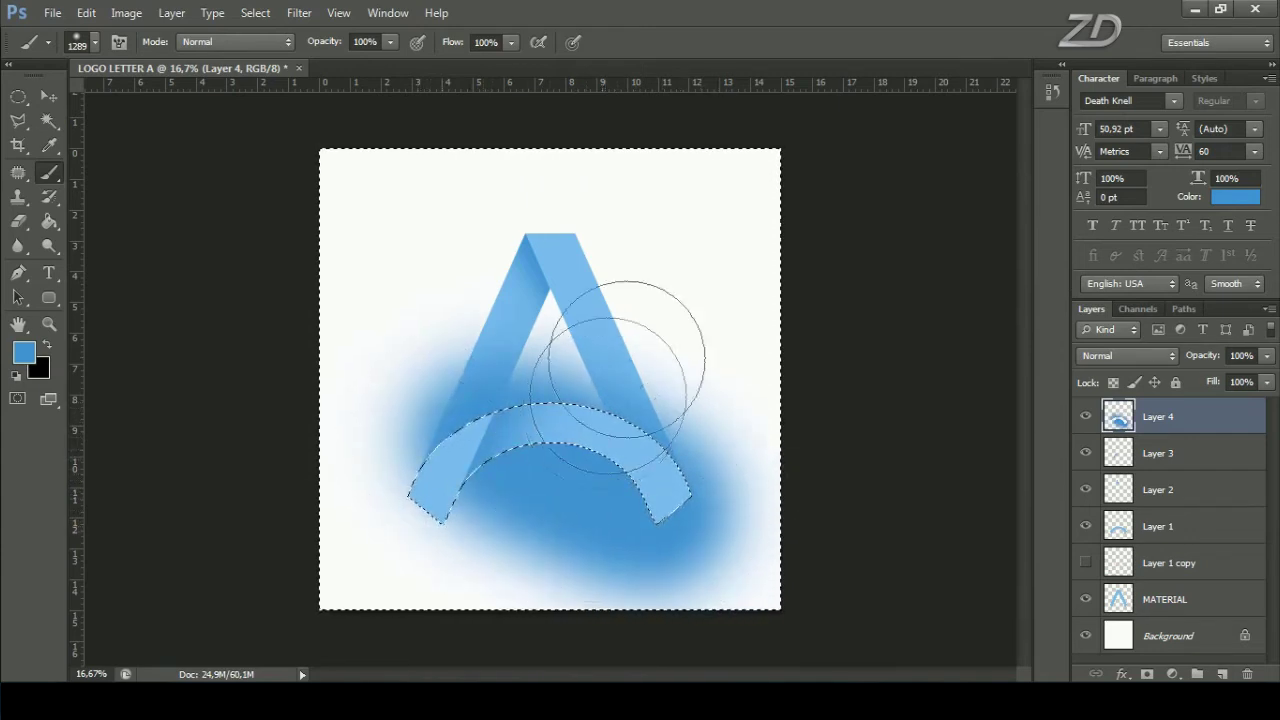
Load the A's shape as a selection and invert it.
left_click(1119, 603, "ctrl")
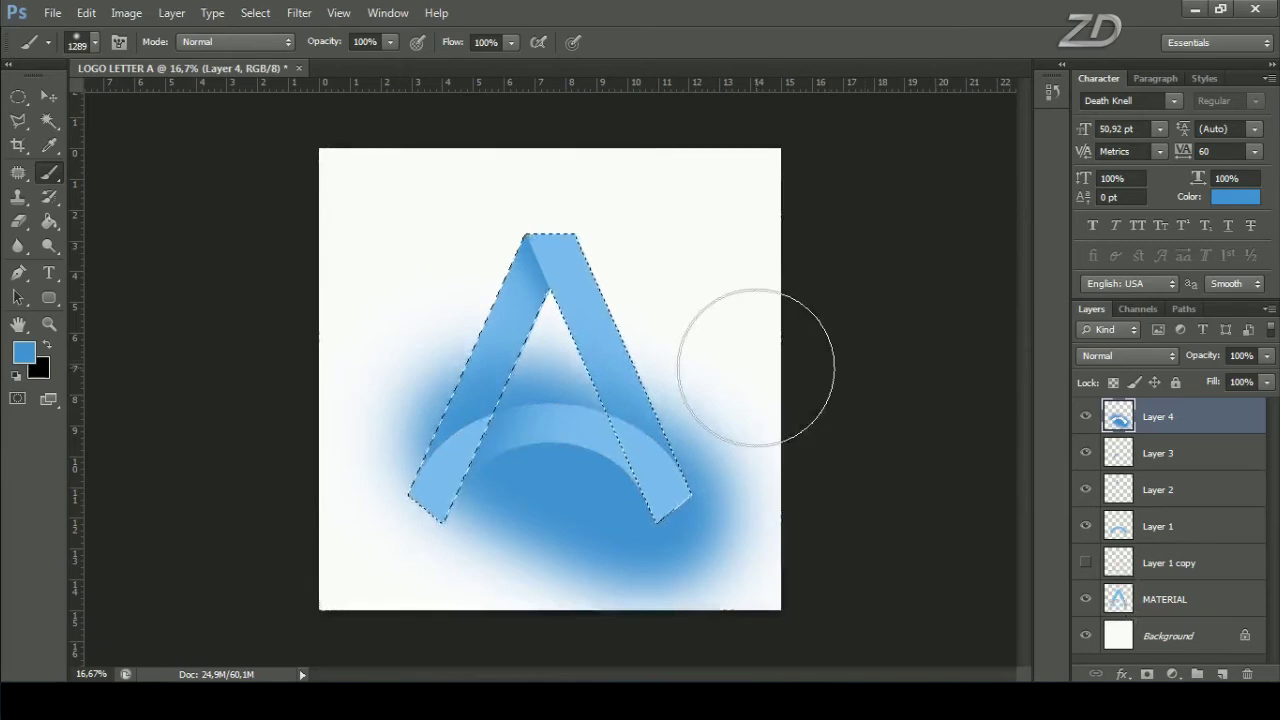
key("shift+ctrl+i")
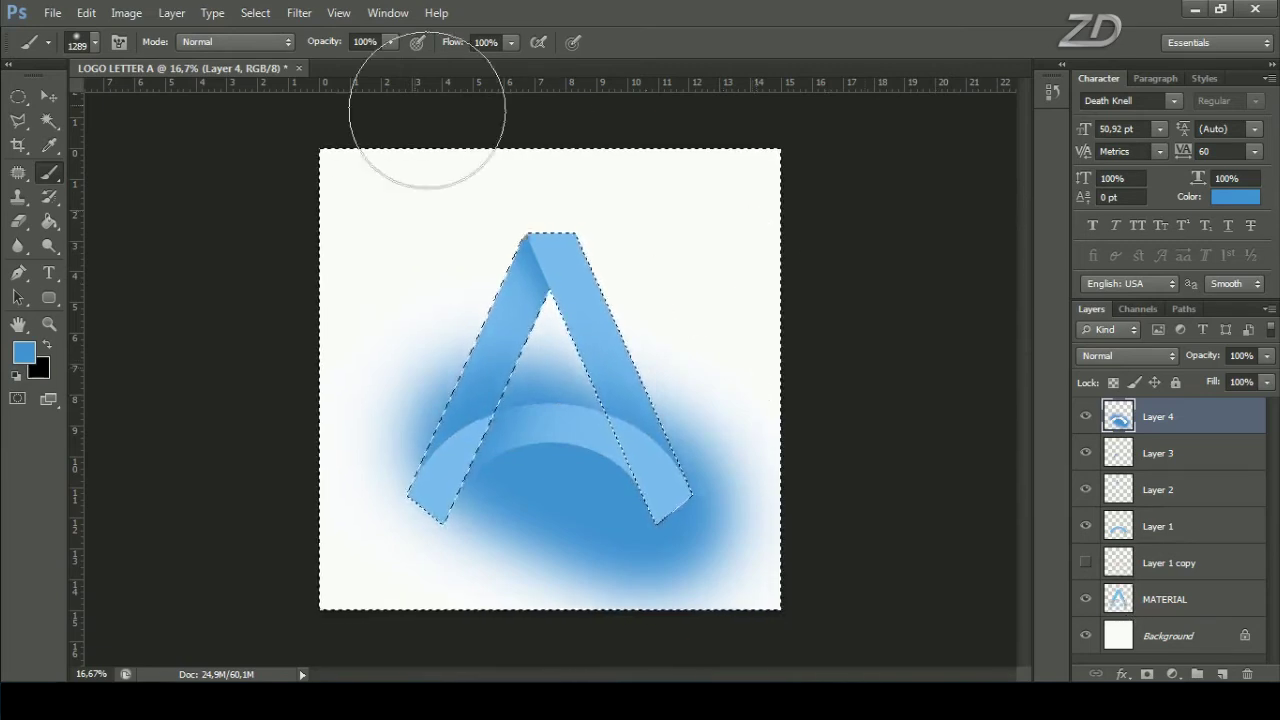
left_click(19, 222)
left_click(60, 222)
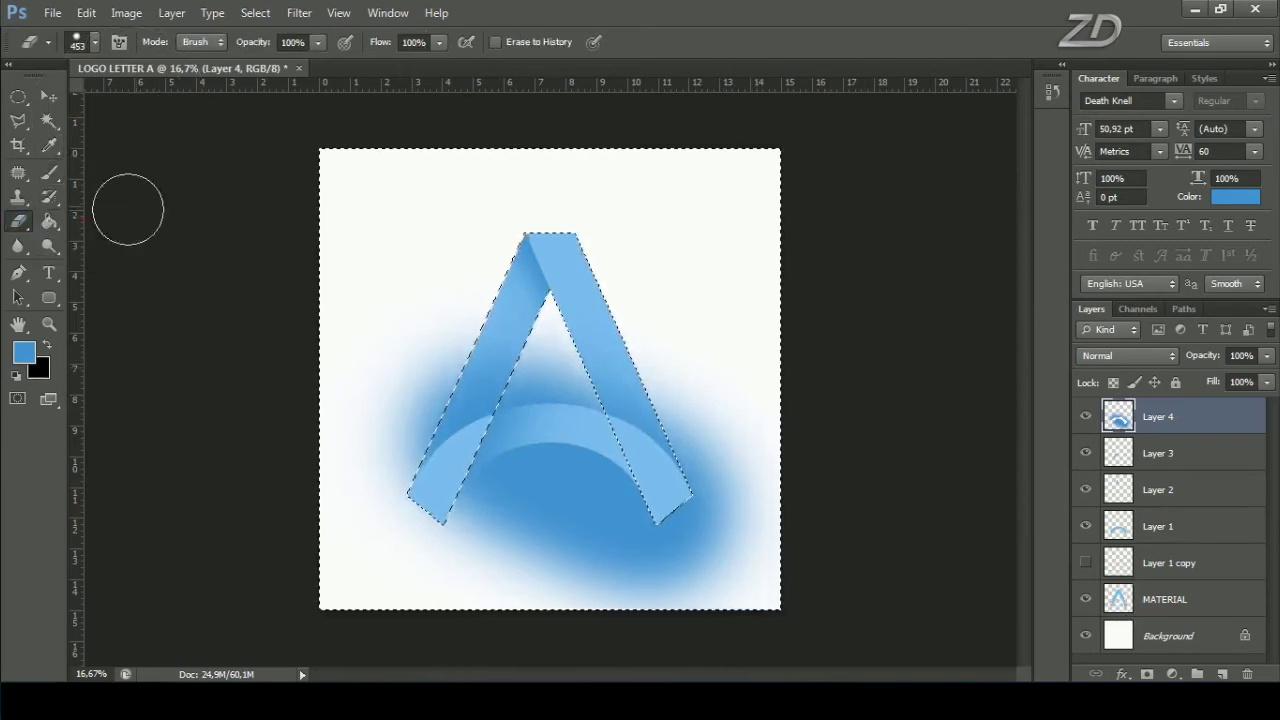
Enlarge the eraser brush and erase the blue shading outside the A's lower left.
right_click(524, 231)
left_click_drag(712, 277, 717, 276)
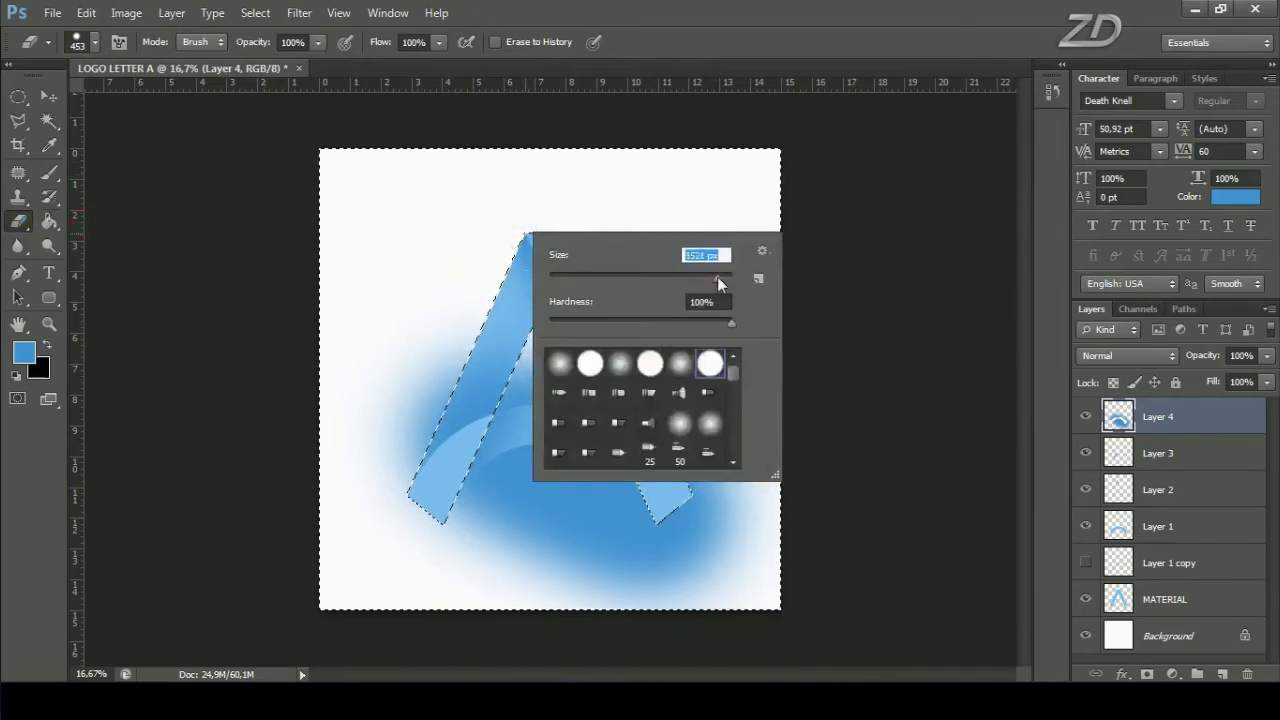
left_click_drag(717, 276, 640, 276)
key("Return")
mouse_move(400, 286)
left_mouse_down()
mouse_move(488, 510)
mouse_move(671, 486)
mouse_move(528, 271)
mouse_move(402, 435)
left_mouse_up()
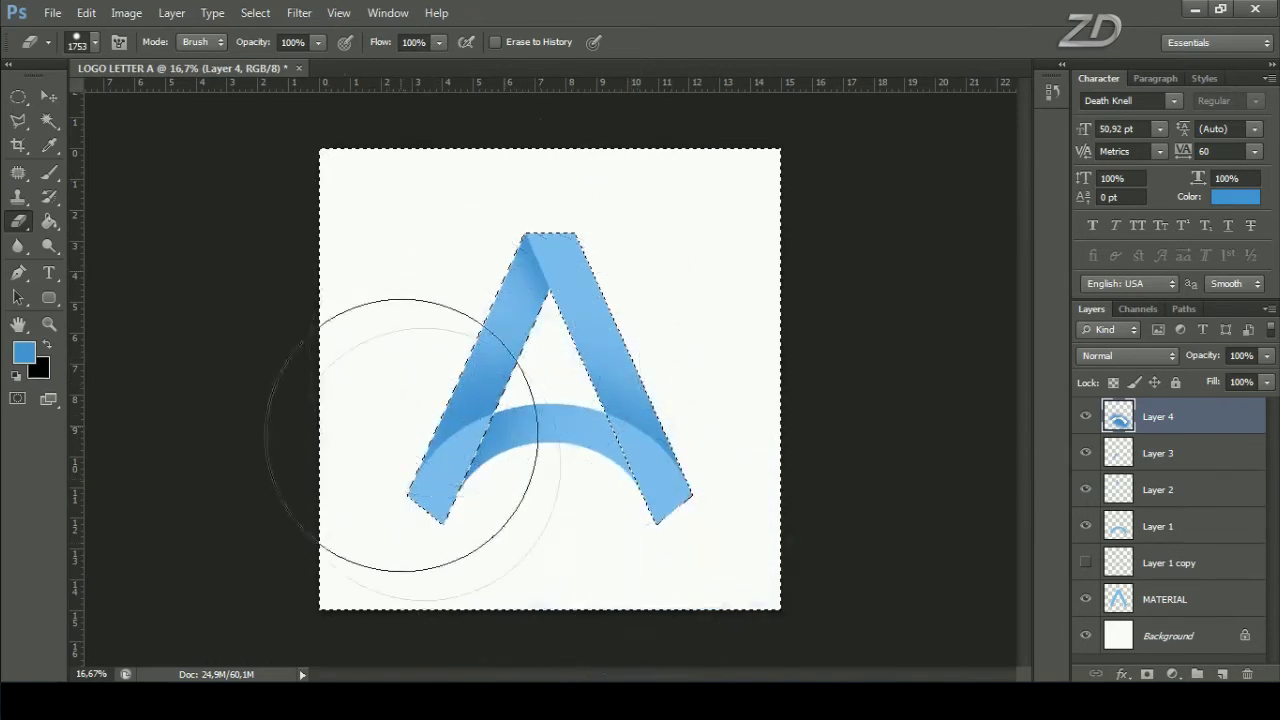
Deselect, erase leftover shading at the A's upper left, and set the eraser to 432 px.
left_click(255, 13)
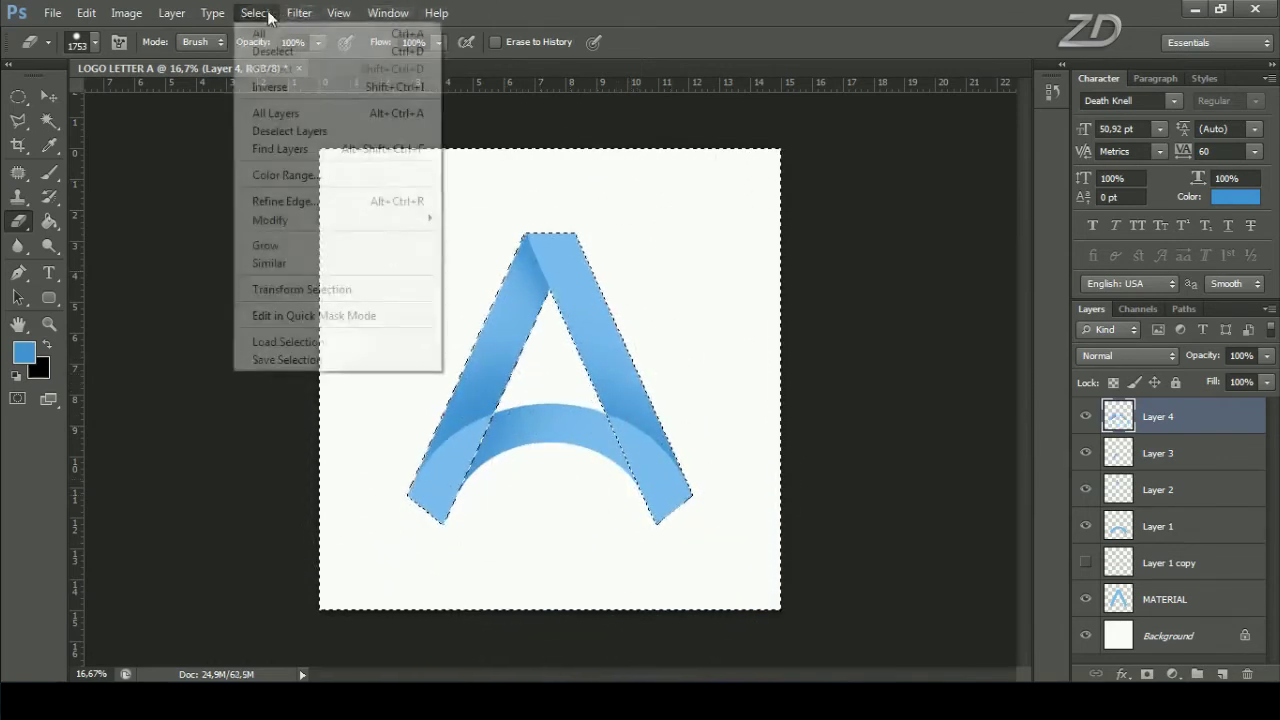
left_click(286, 51)
mouse_move(358, 435)
left_mouse_down()
mouse_move(369, 186)
mouse_move(414, 200)
mouse_move(374, 194)
mouse_move(390, 316)
left_mouse_up()
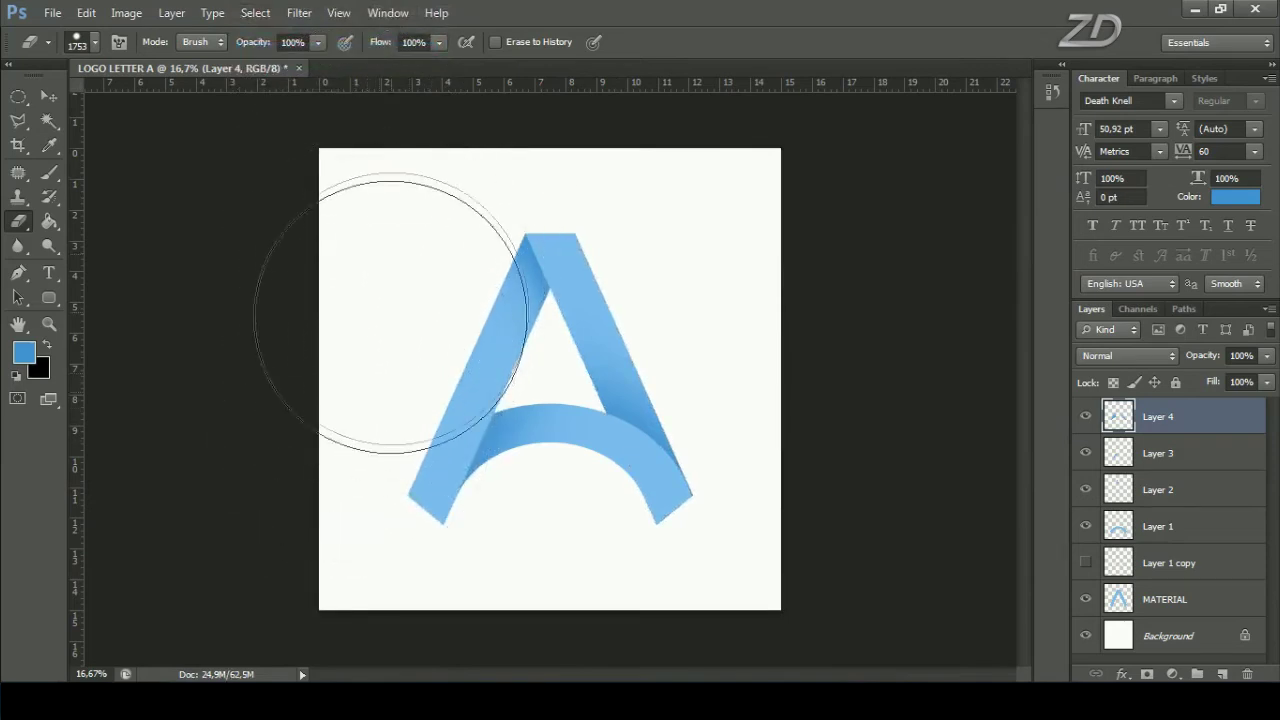
right_click(541, 318)
left_click_drag(715, 361, 712, 361)
left_click(695, 200)
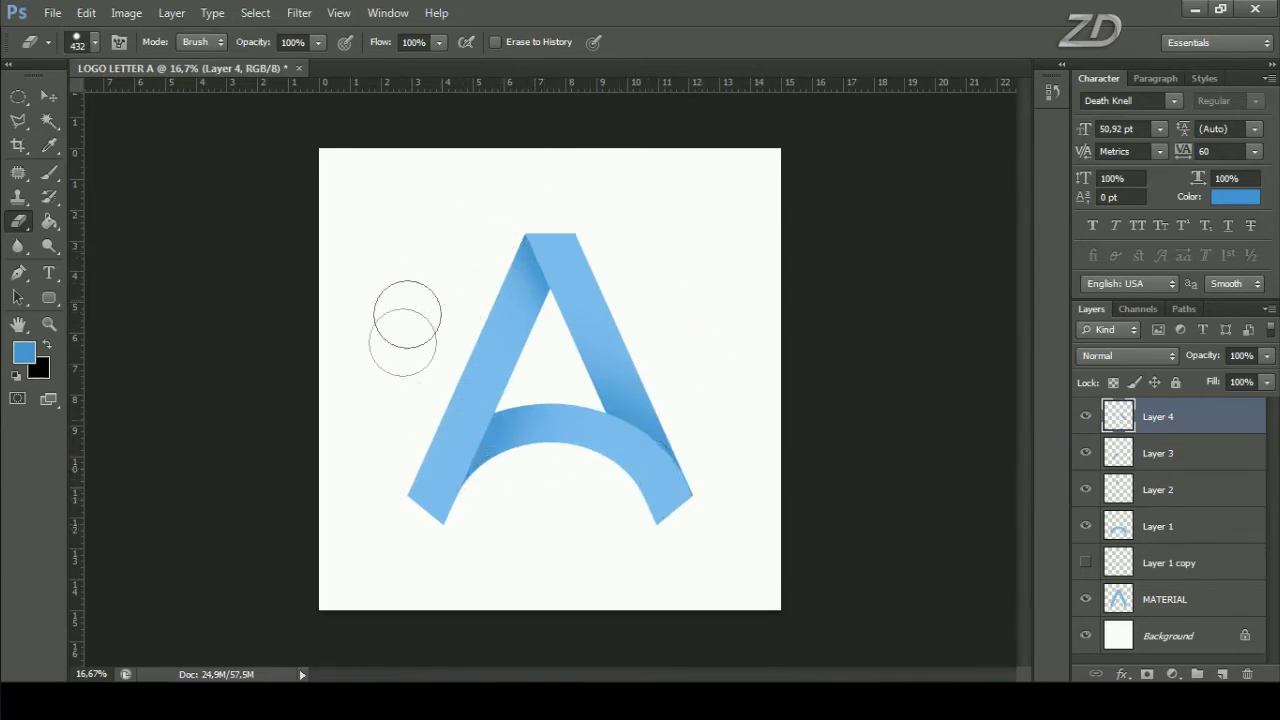
Set Layer 4's opacity to 88% and check the shading on Layers 4, 3 and 2.
left_click(1267, 358)
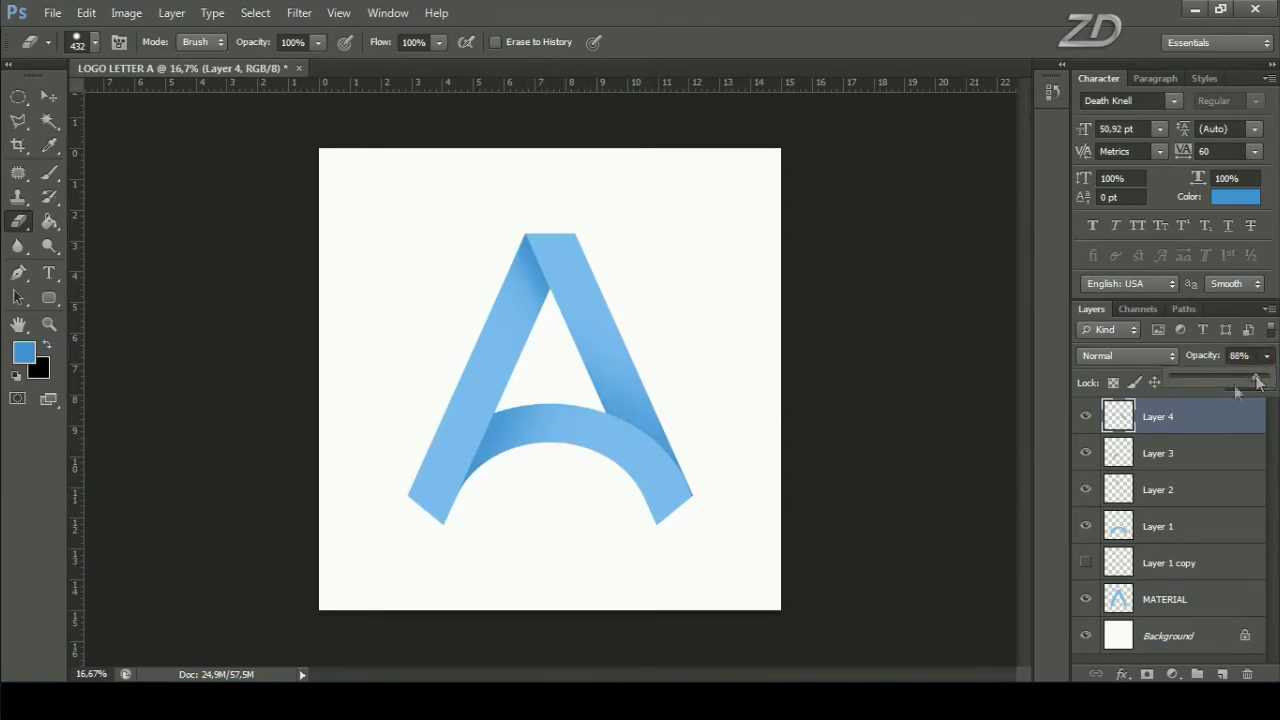
left_click(1183, 418)
left_click(1086, 416)
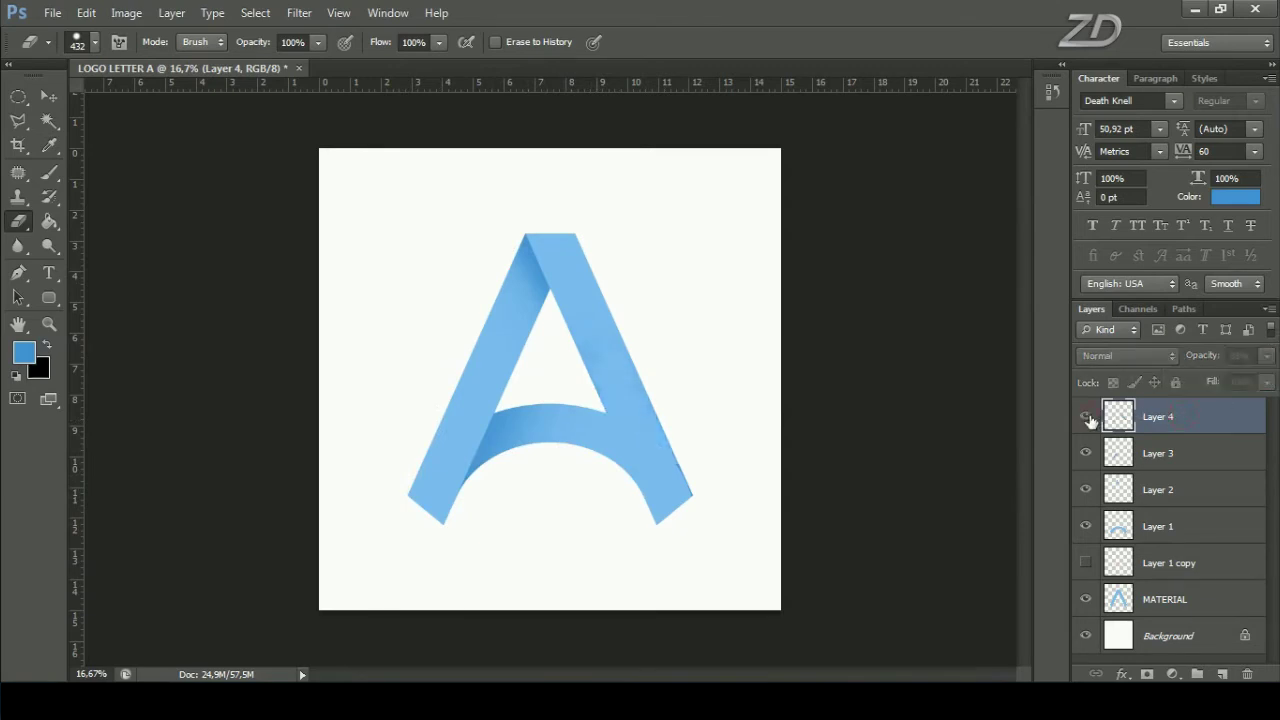
left_click(1086, 453)
left_click(1086, 489)
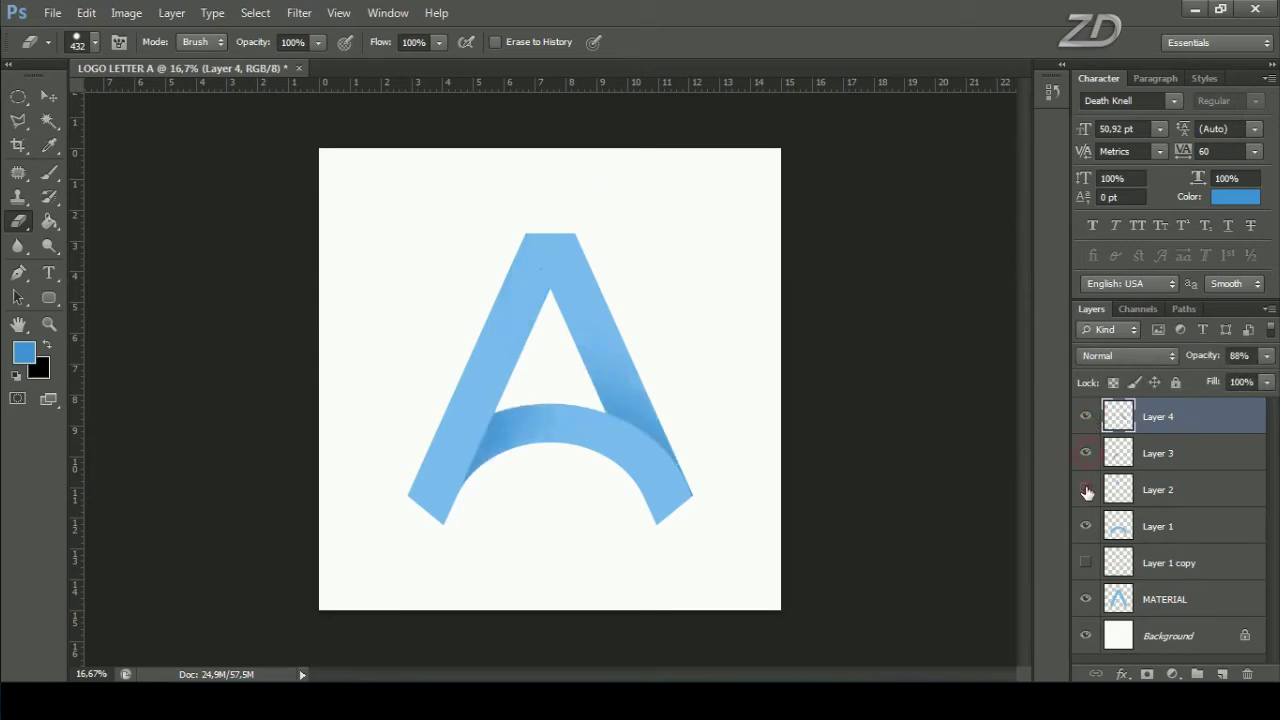
Merge Layers 4, 3 and 2 into one layer named EFFECTS.
left_click(1175, 491, "shift")
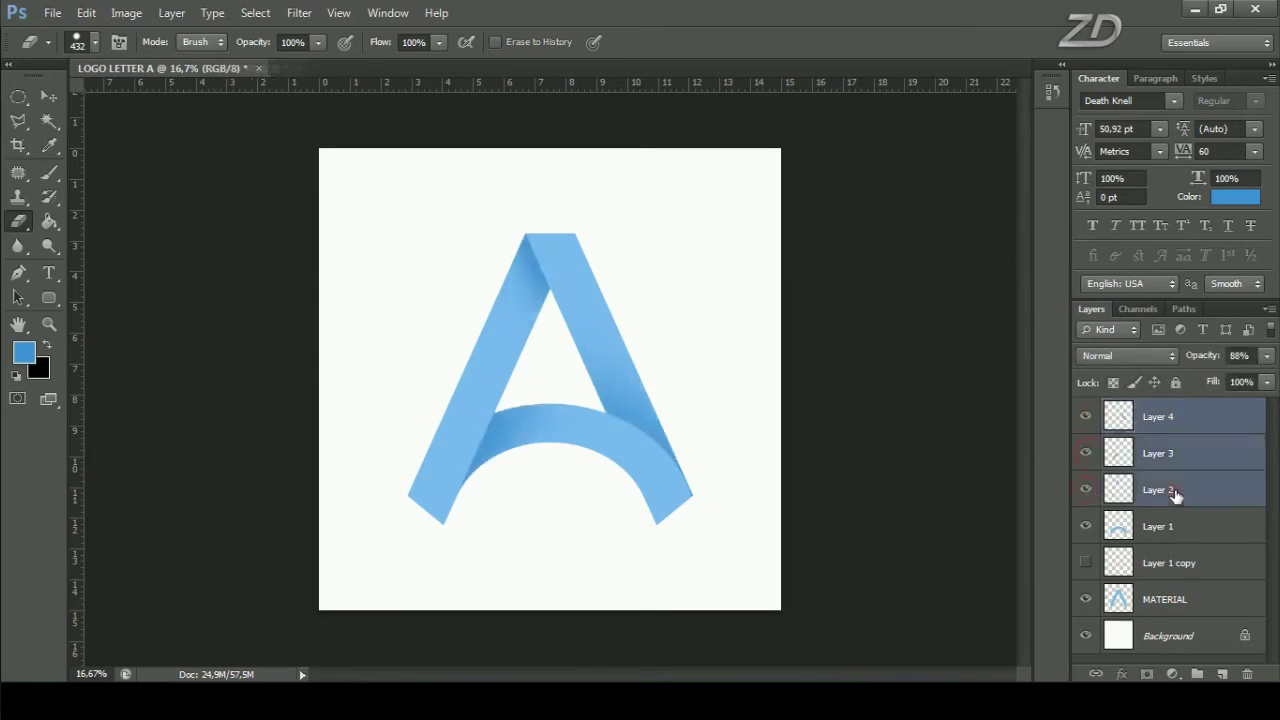
right_click(1158, 422)
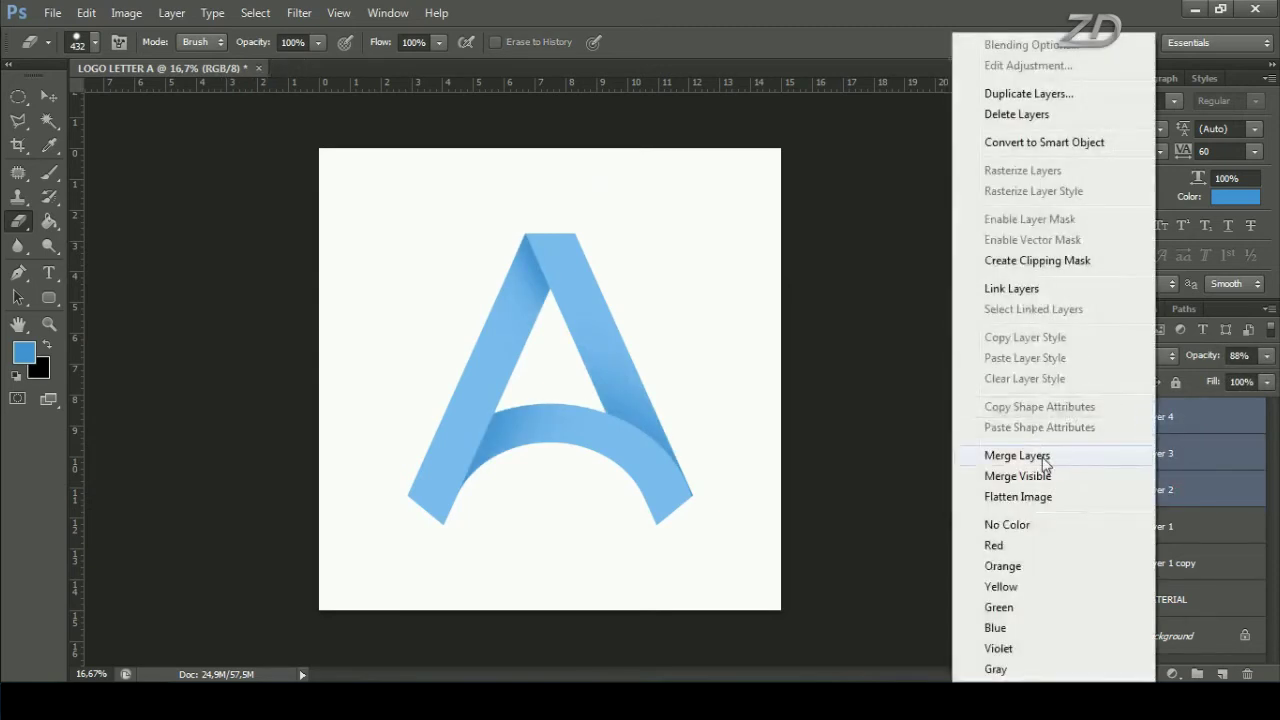
left_click(1050, 458)
left_click(1086, 416)
type("EFFECTS")
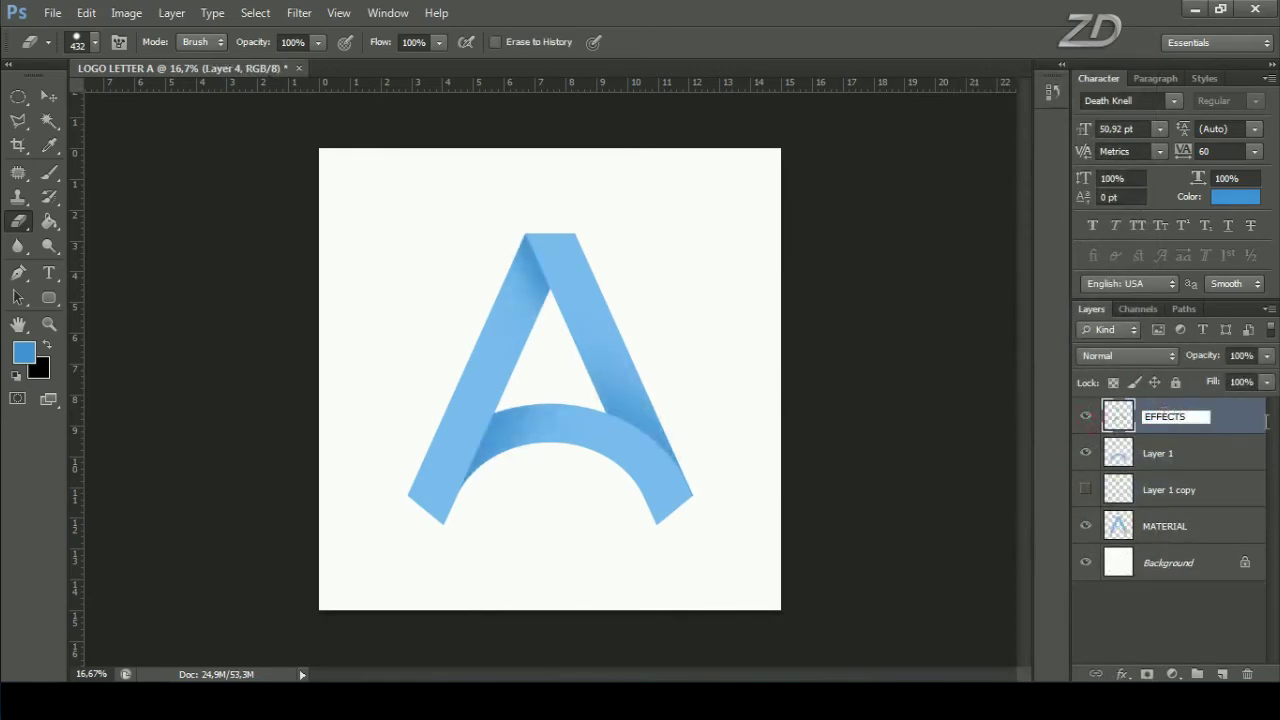
key("Return")
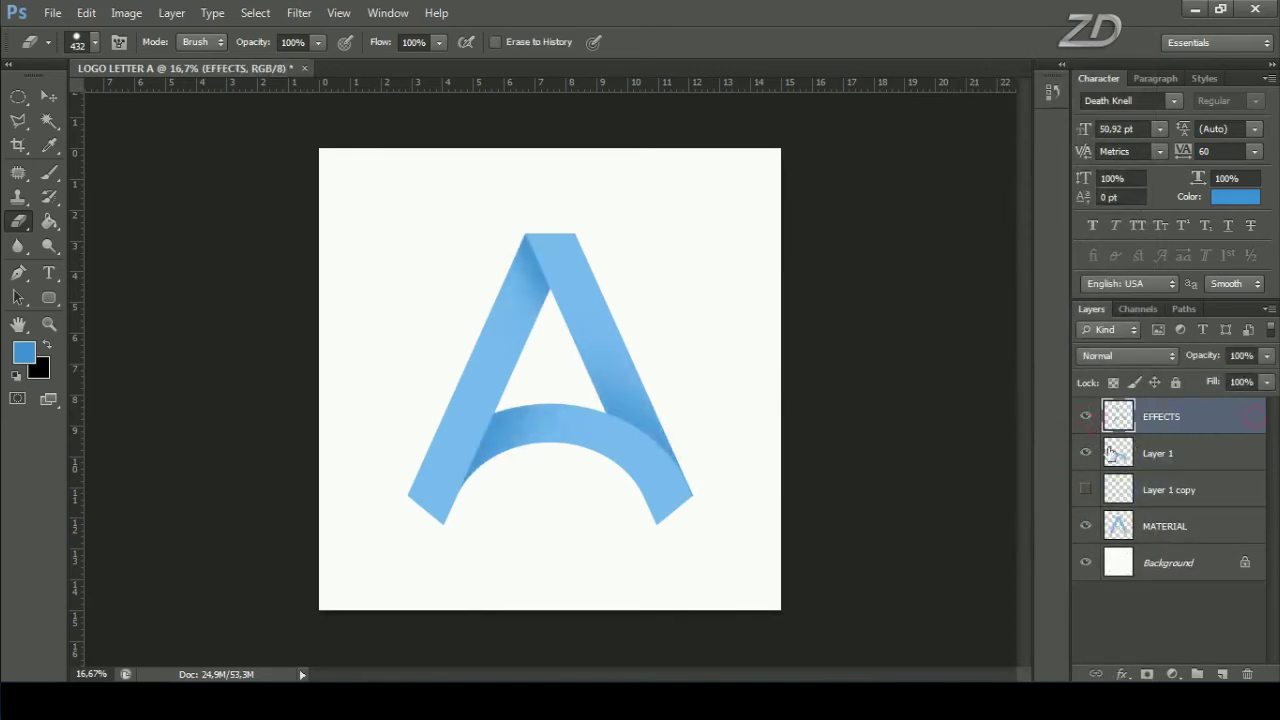
Rename the arc layer Layer 1 to MATERIAL 2.
left_click(1086, 455)
left_click(1086, 455)
double_click(1157, 455)
type("MATERIAL 2")
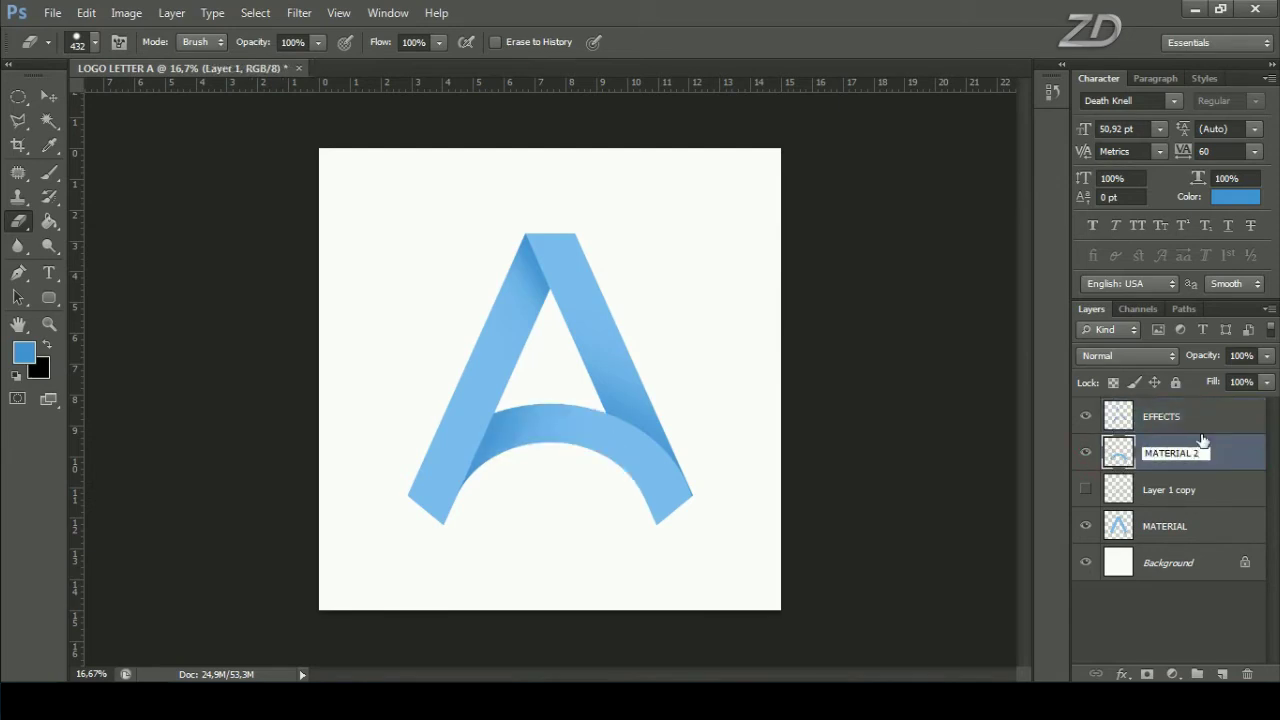
left_click(1235, 451)
Delete the hidden Layer 1 copy layer.
left_click(1166, 497)
left_click(1086, 490)
left_click(1086, 490)
right_click(1150, 490)
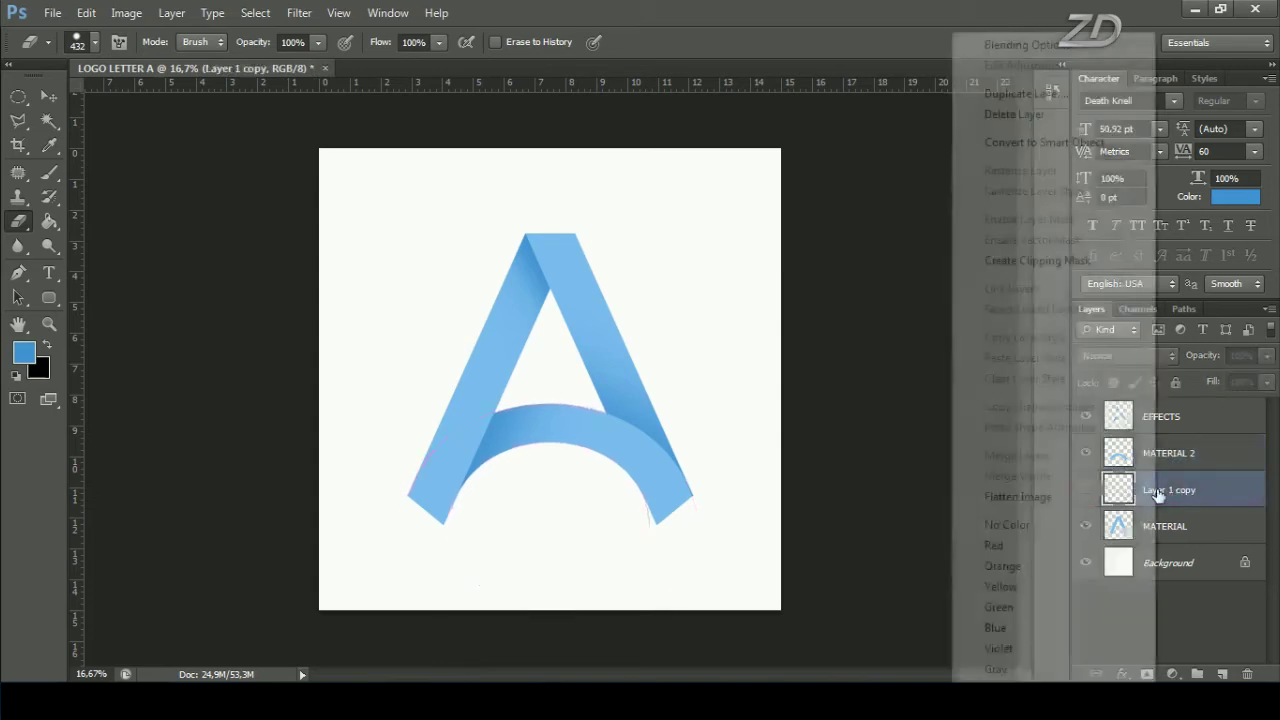
left_click(1015, 114)
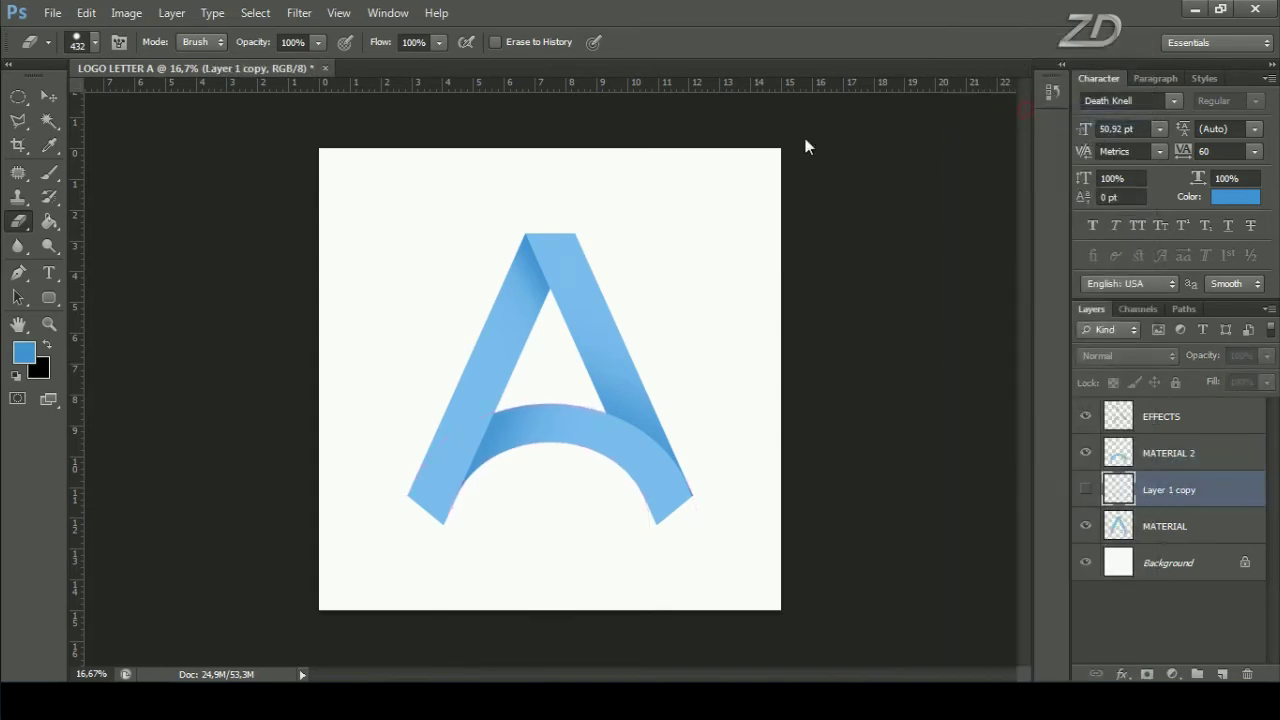
left_click(612, 269)
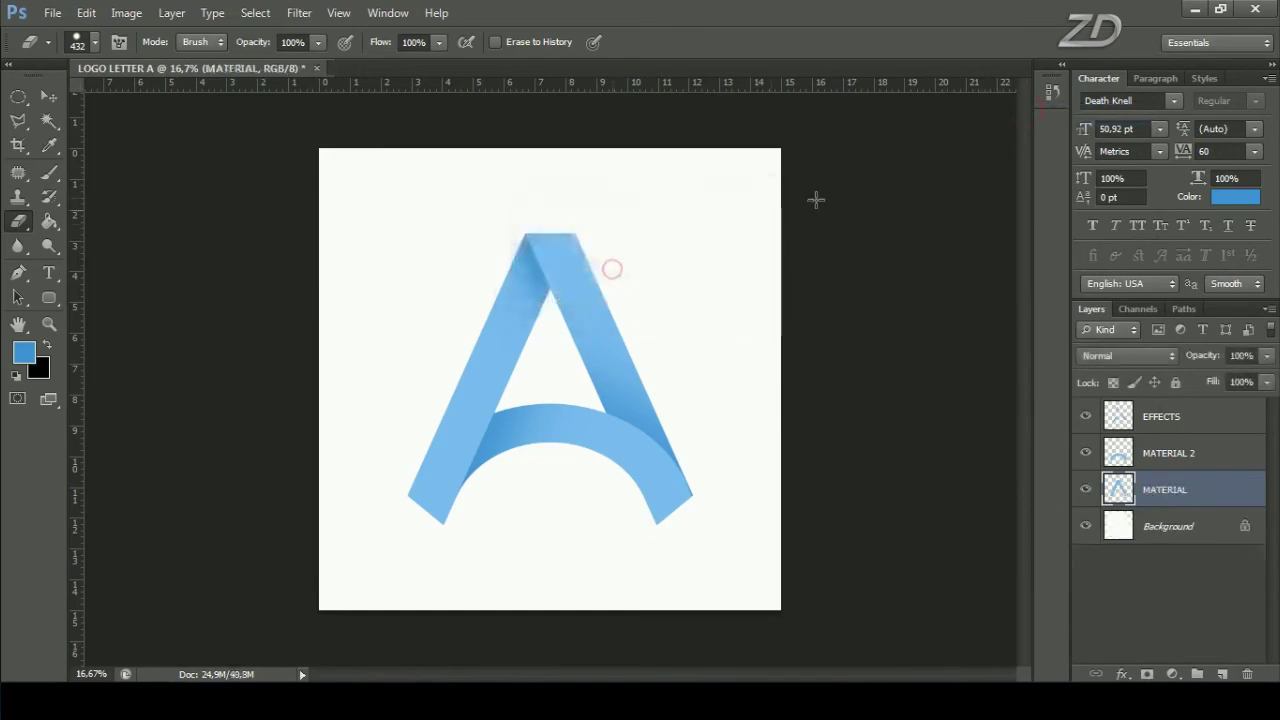
Compare the EFFECTS and MATERIAL layers, then add a new empty layer above EFFECTS.
left_click(1175, 420)
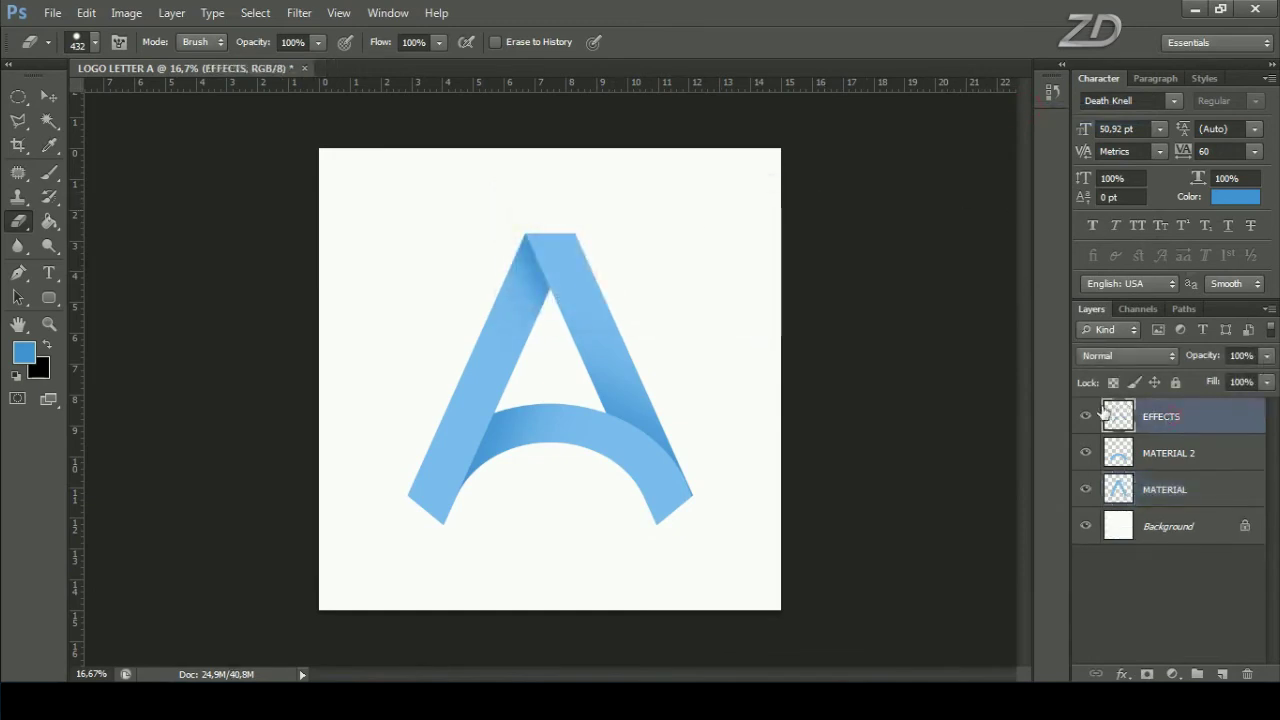
left_click(1086, 416)
left_click(1087, 454)
left_click(1086, 489)
left_click(1223, 675)
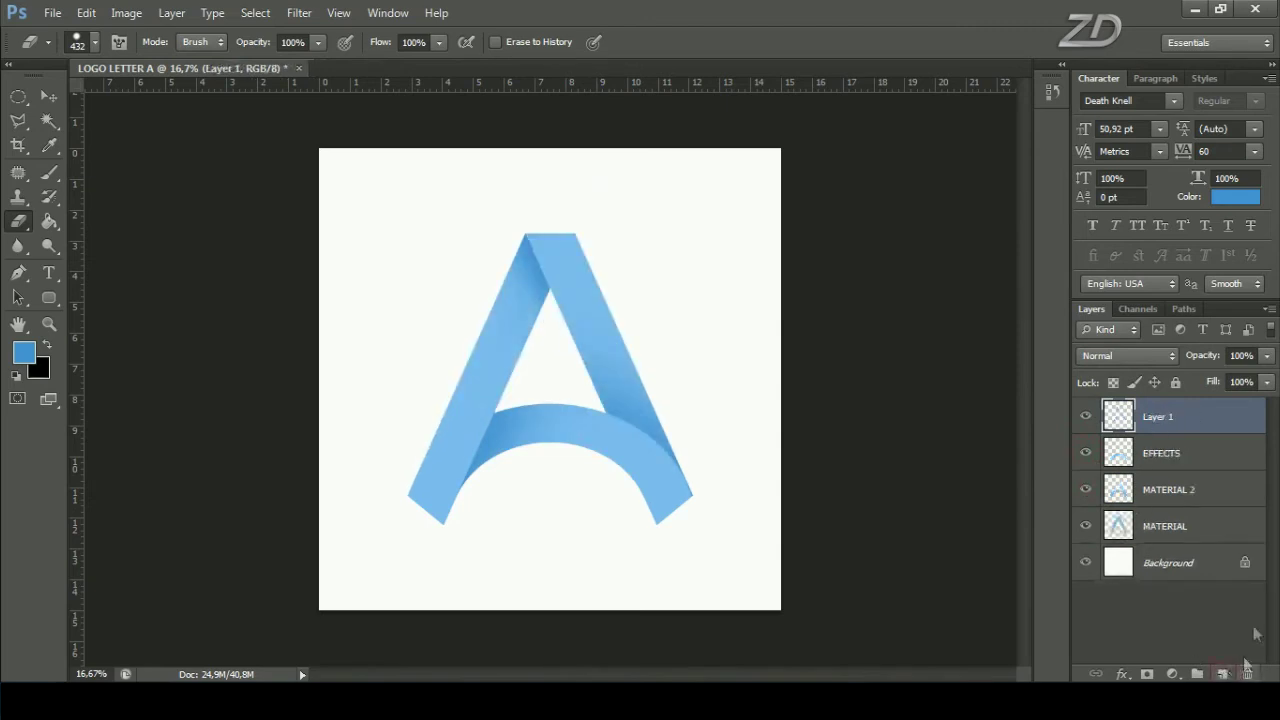
Draw a closed four-sided pen path around a flap at the A's apex.
left_click(18, 272)
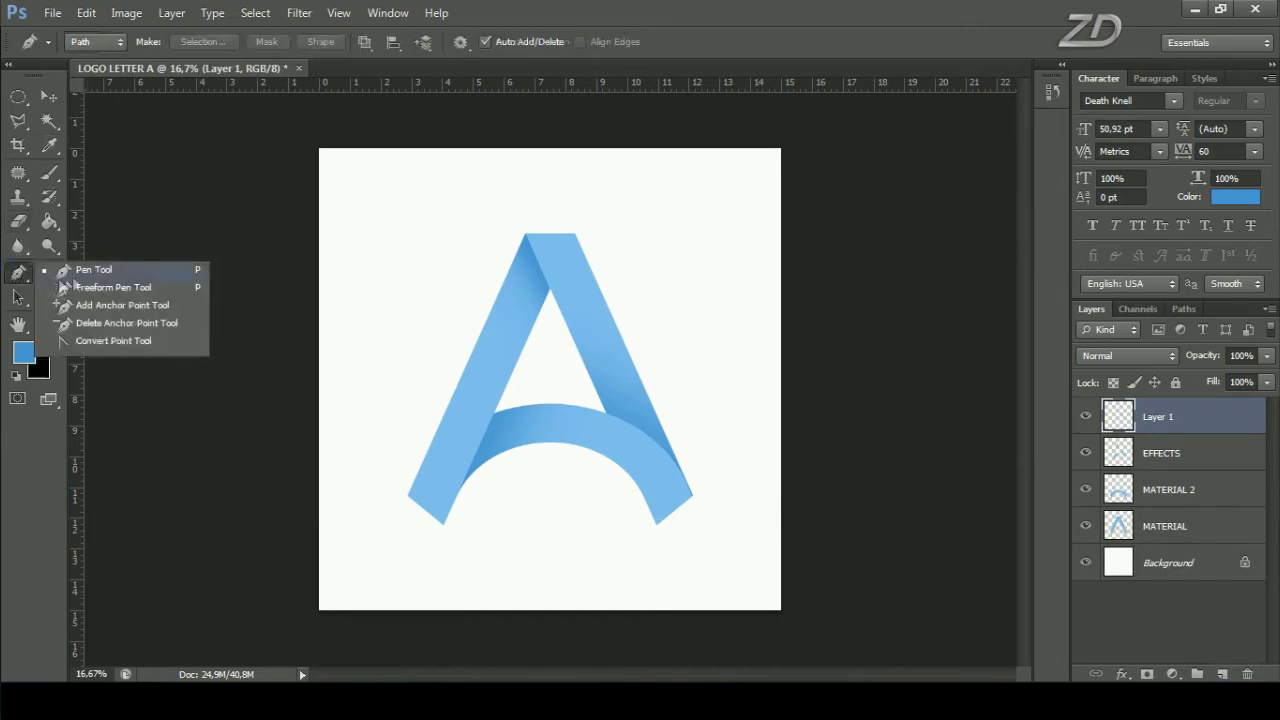
left_click(76, 270)
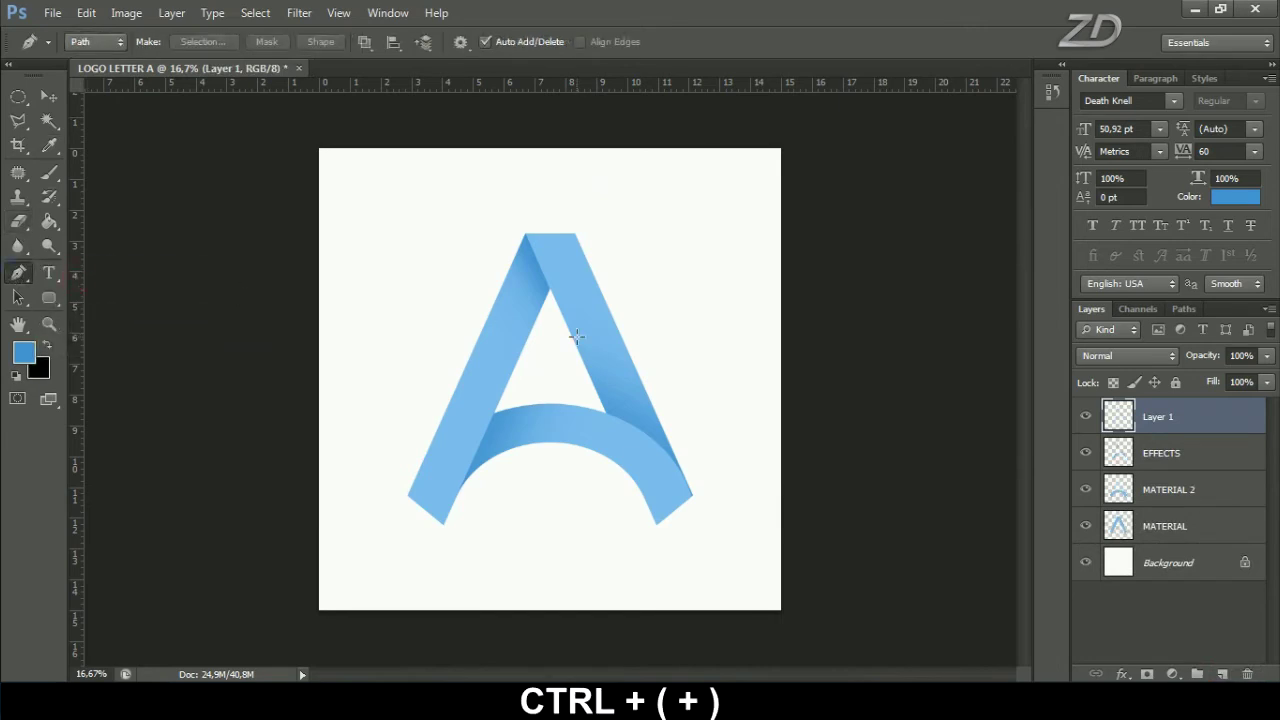
key("ctrl+plus")
key("ctrl+plus")
left_click_drag(602, 234, 617, 347)
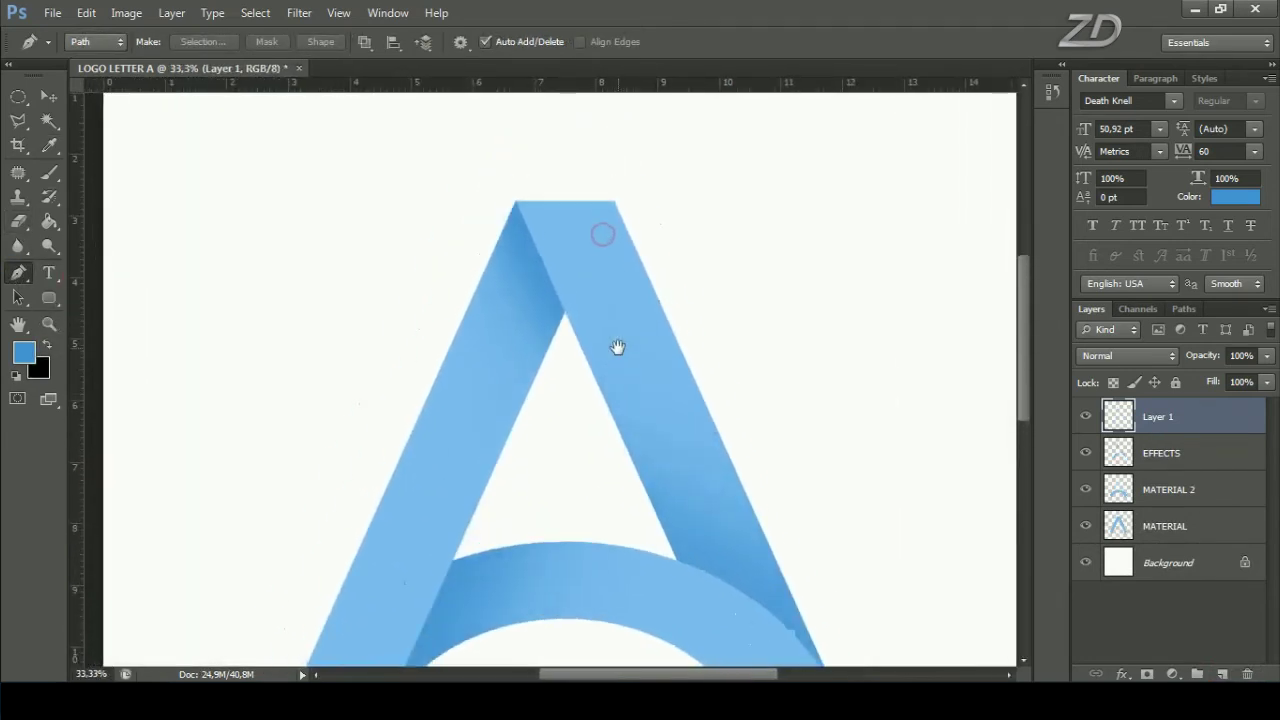
left_click(511, 197)
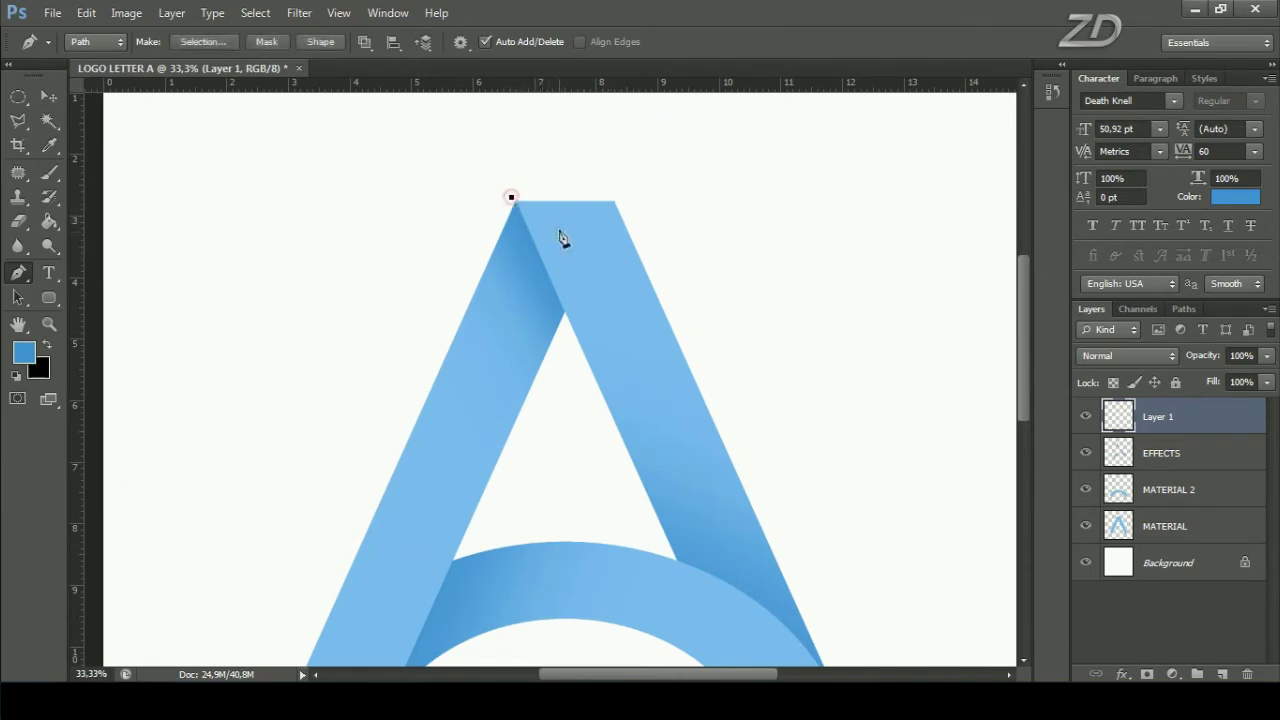
left_click(651, 177)
left_click(536, 141)
left_click(512, 198)
Convert the flap path into a selection and zoom back out to the whole canvas.
right_click(585, 194)
left_click(704, 292)
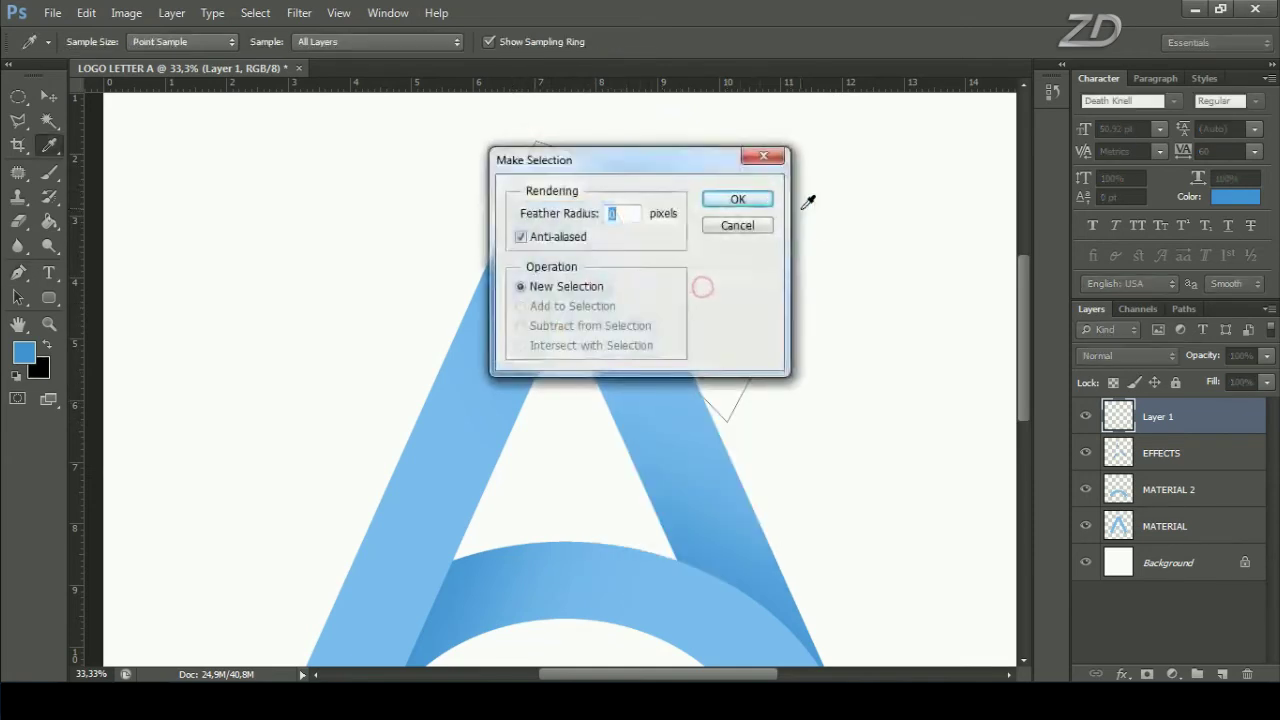
left_click(745, 200)
key("ctrl+minus")
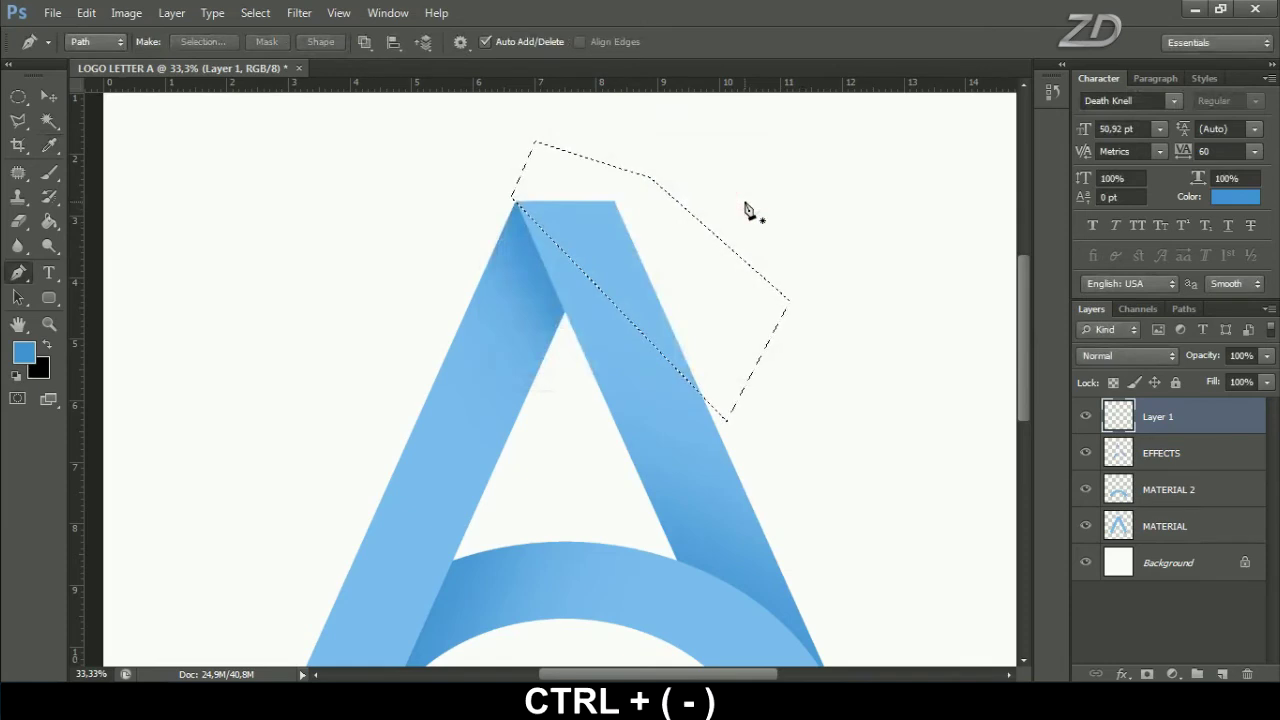
key("ctrl+minus")
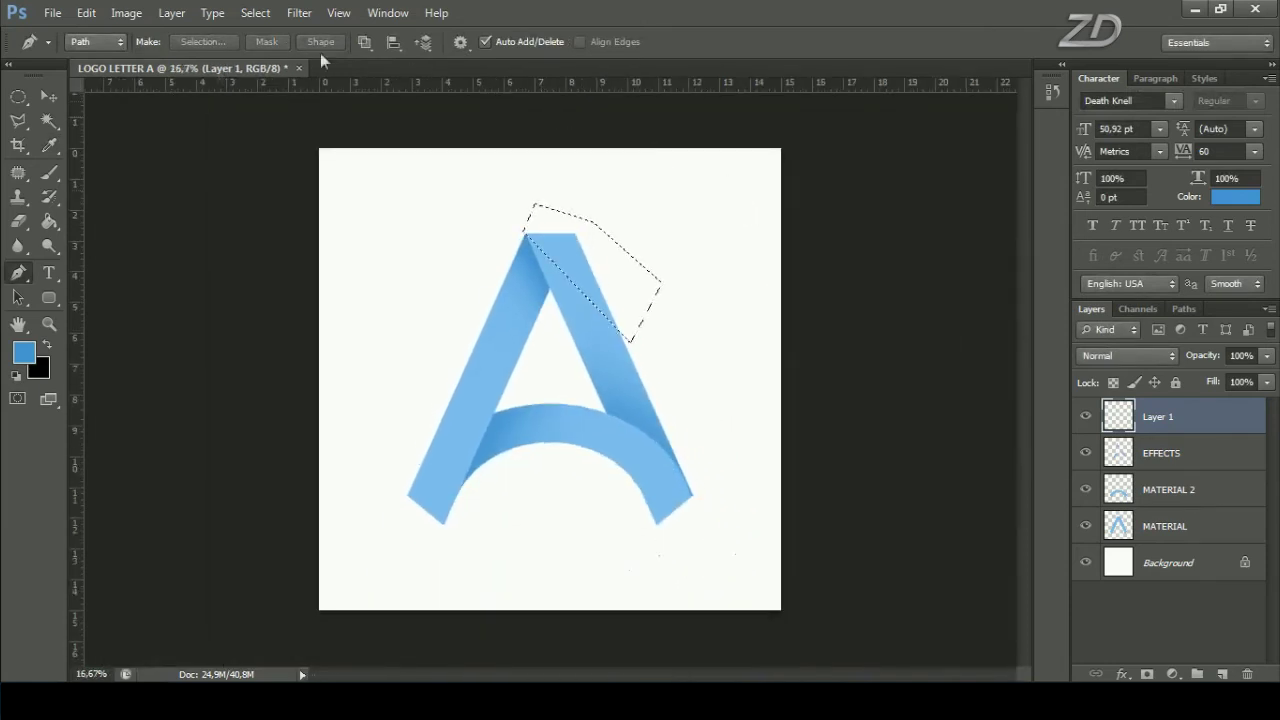
left_click(51, 174)
left_click(119, 173)
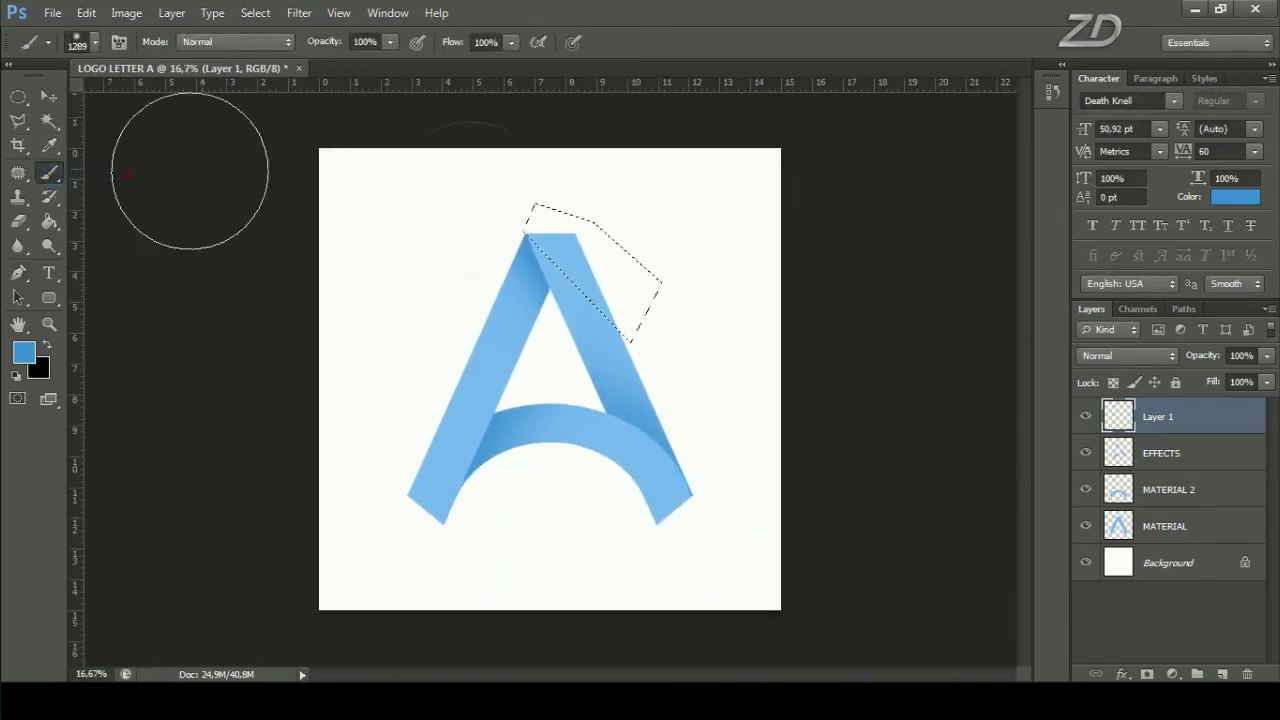
Paint the flap selection with a light blue sampled from the A, using a 432 px brush.
right_click(556, 234)
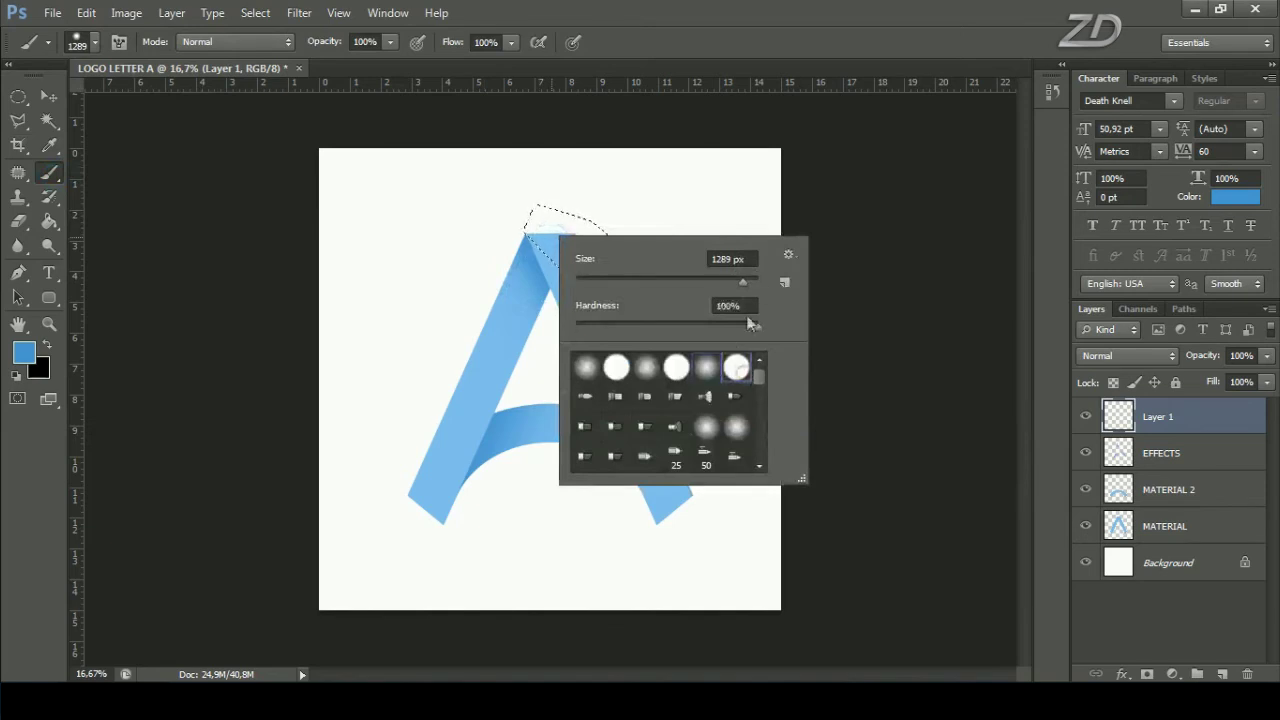
left_click_drag(742, 282, 733, 282)
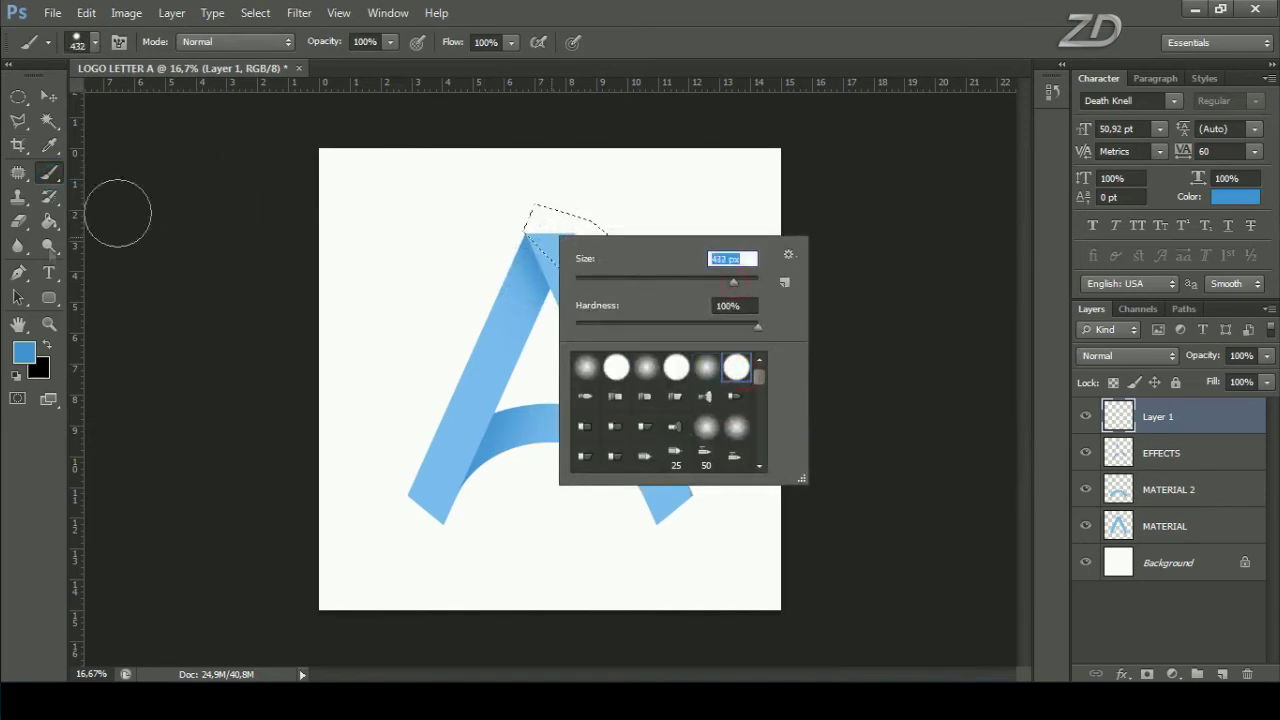
left_click(22, 350)
left_click(578, 262)
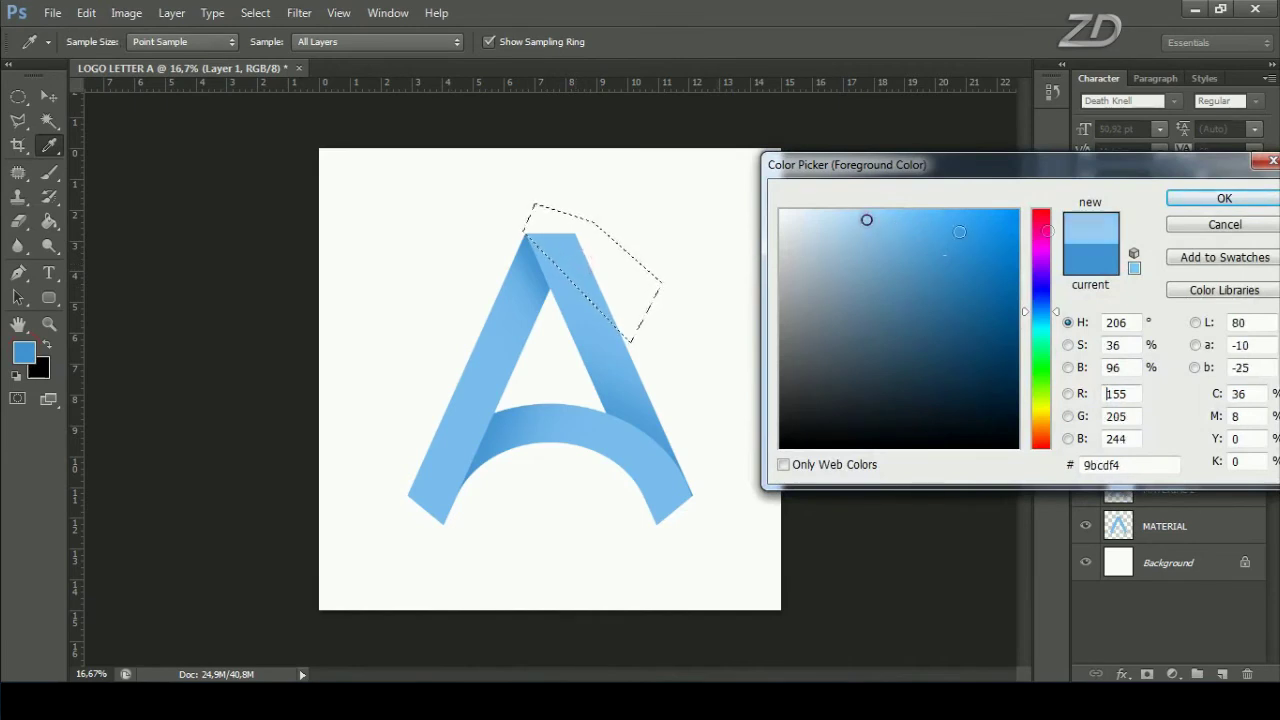
left_click(1205, 200)
left_click_drag(566, 224, 550, 220)
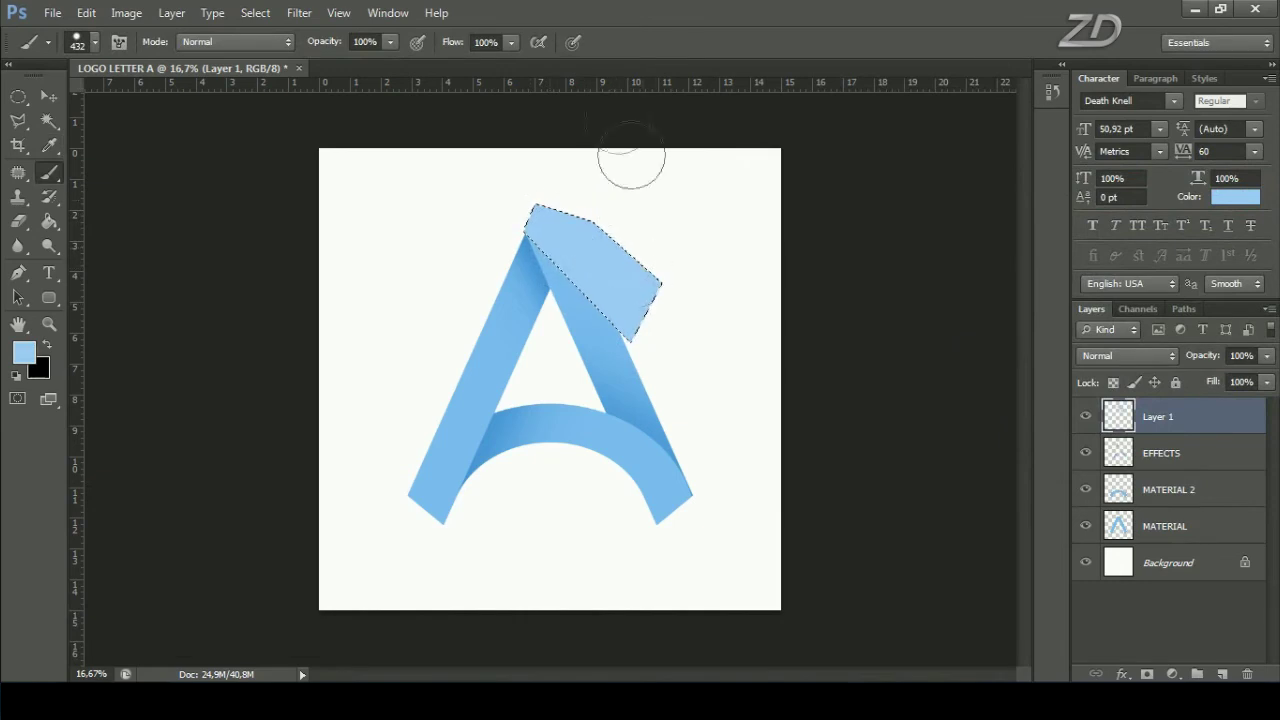
Clear the selection and bring up Layer 1's layer commands.
left_click(255, 12)
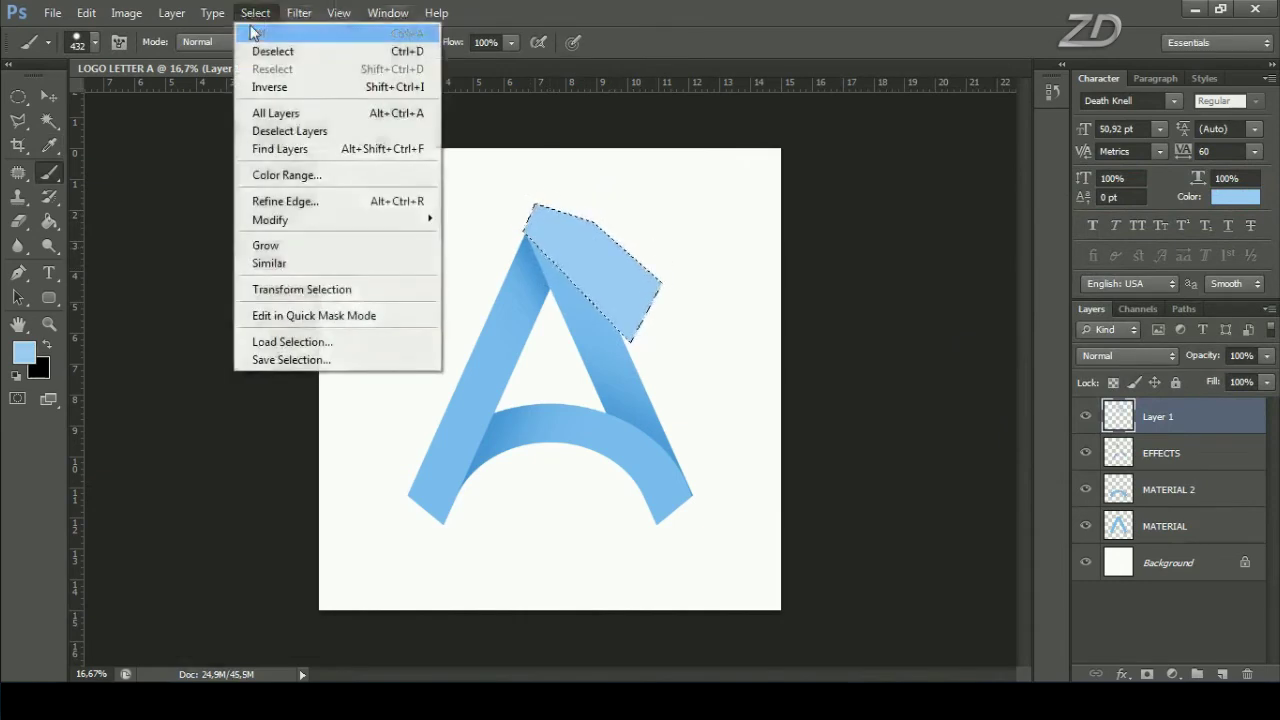
left_click(289, 58)
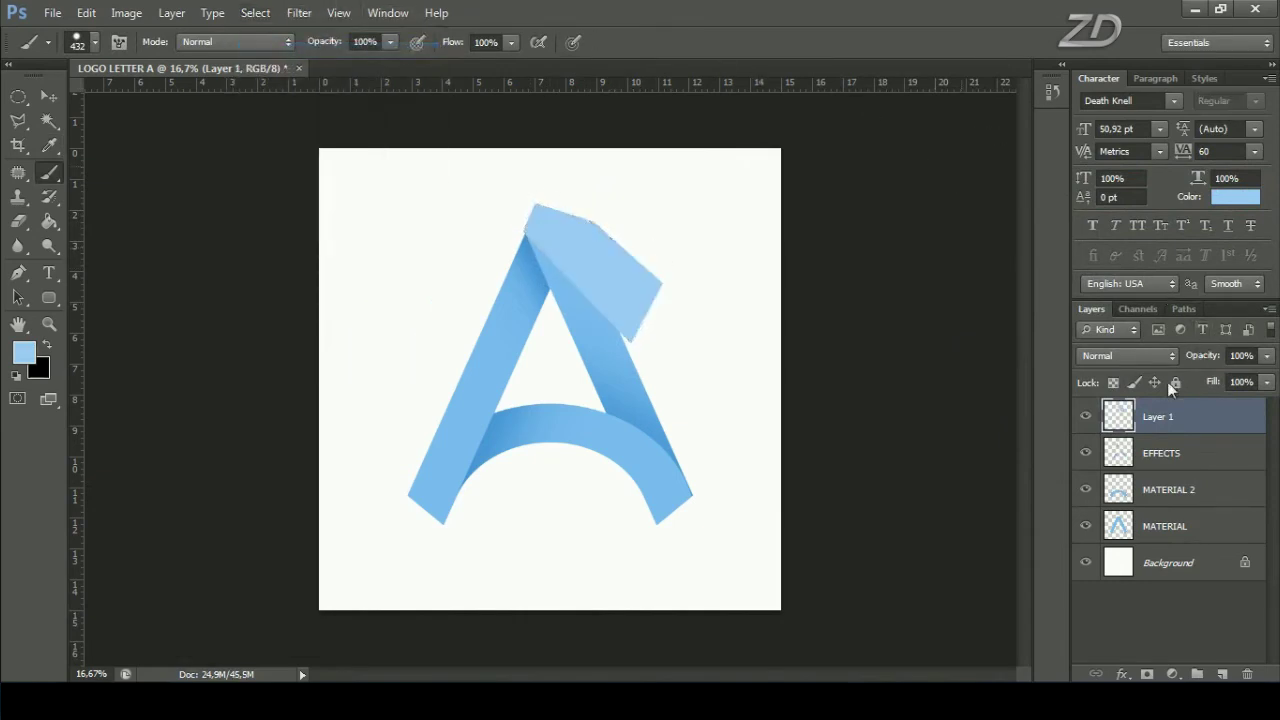
right_click(1157, 420)
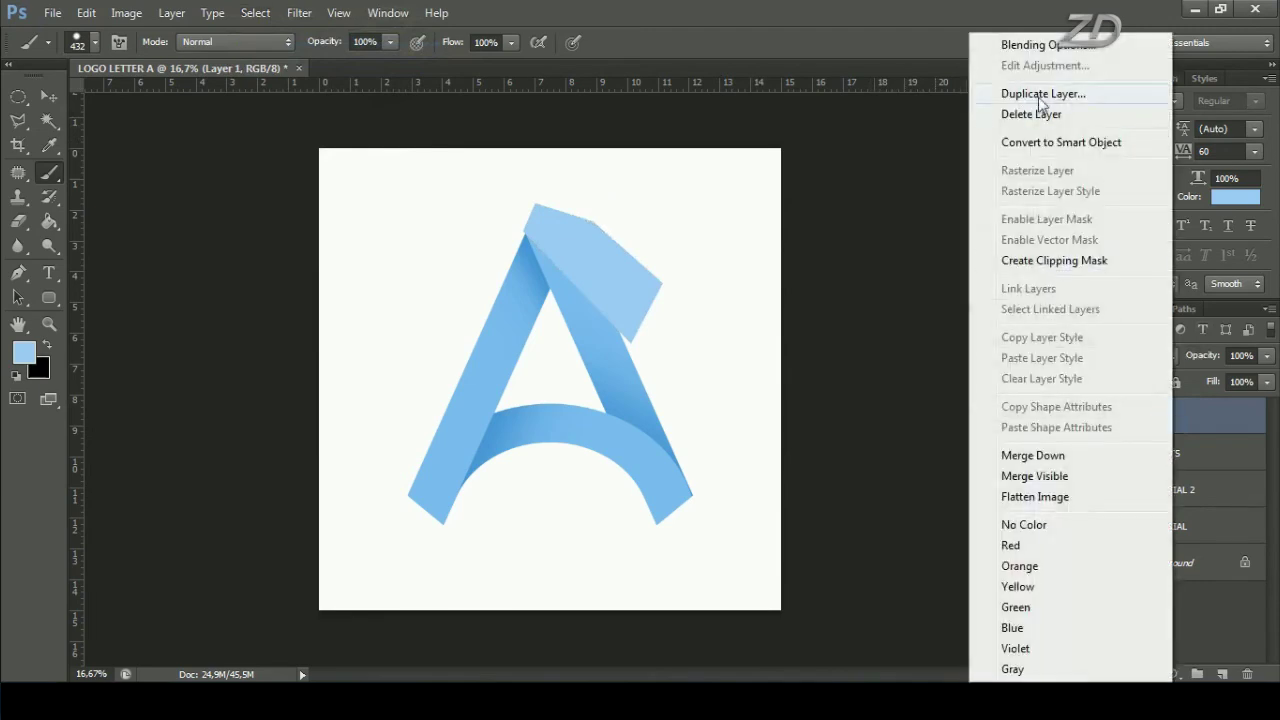
Duplicate Layer 1 and load the copy's flap outline as a selection.
left_click(1041, 95)
left_click(722, 286)
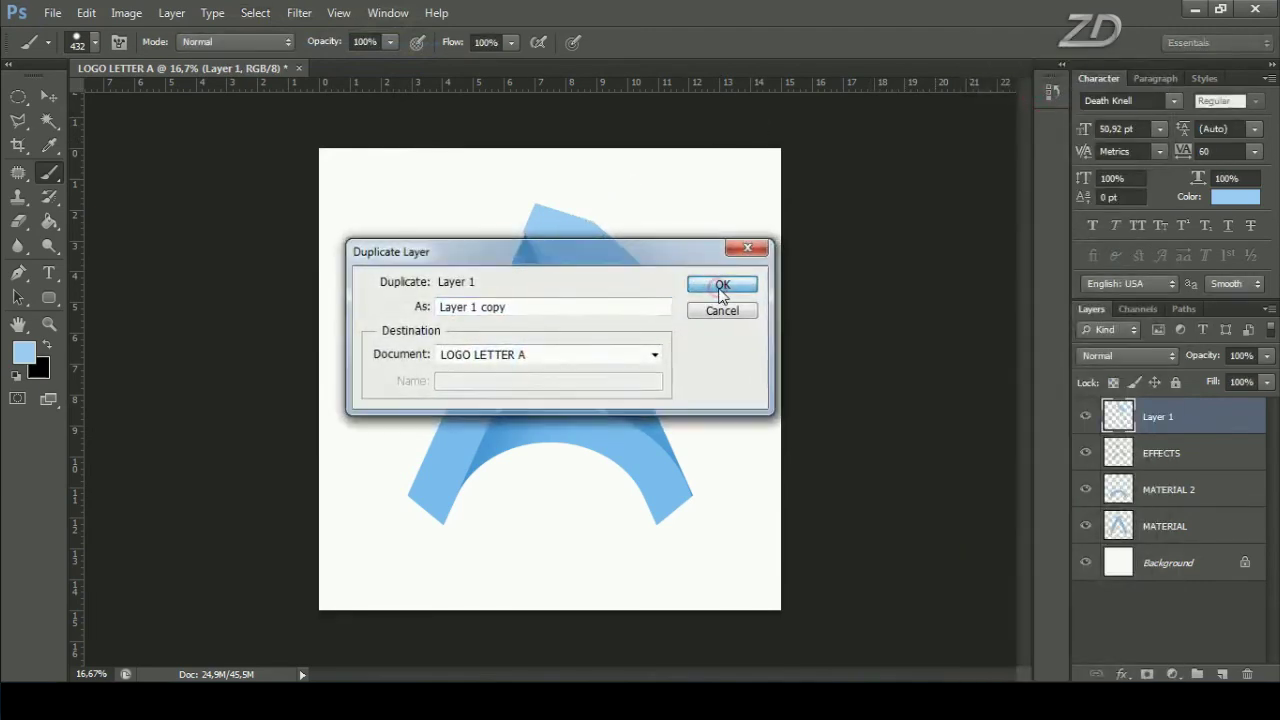
key("ctrl")
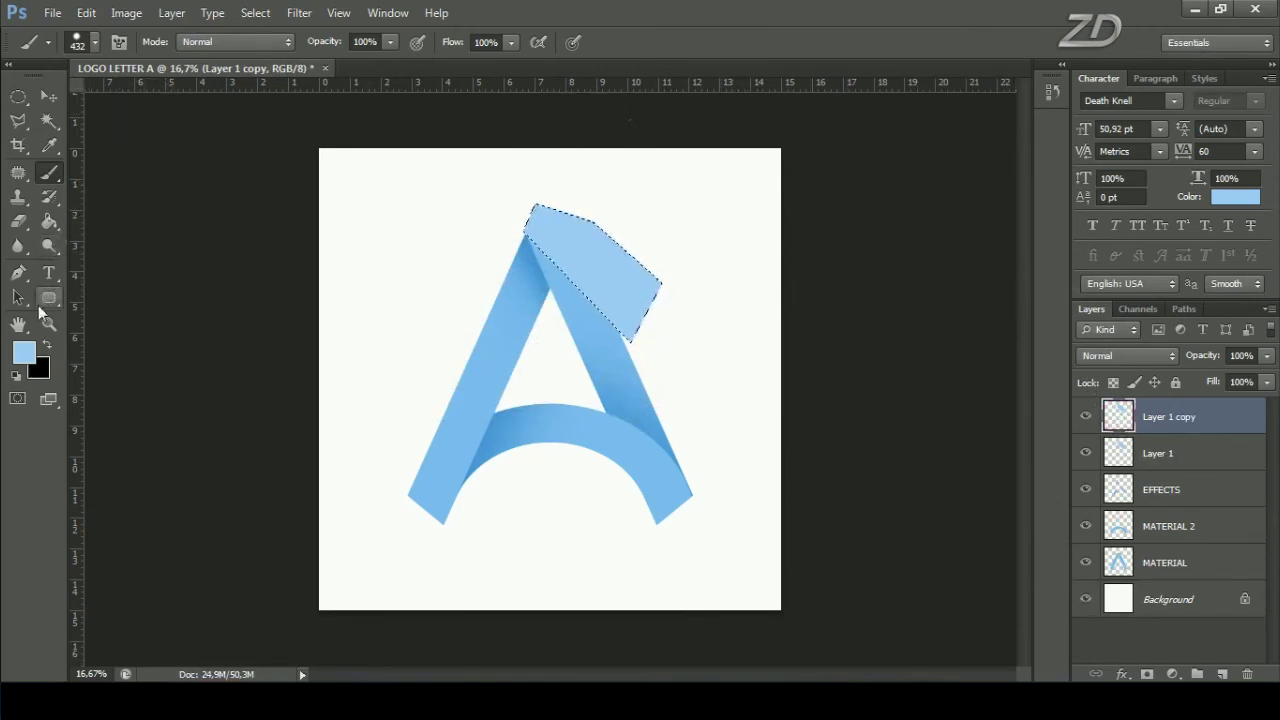
Repaint the copy's flap in the lighter blue #b8daf5 and clear the selection.
left_click(24, 352)
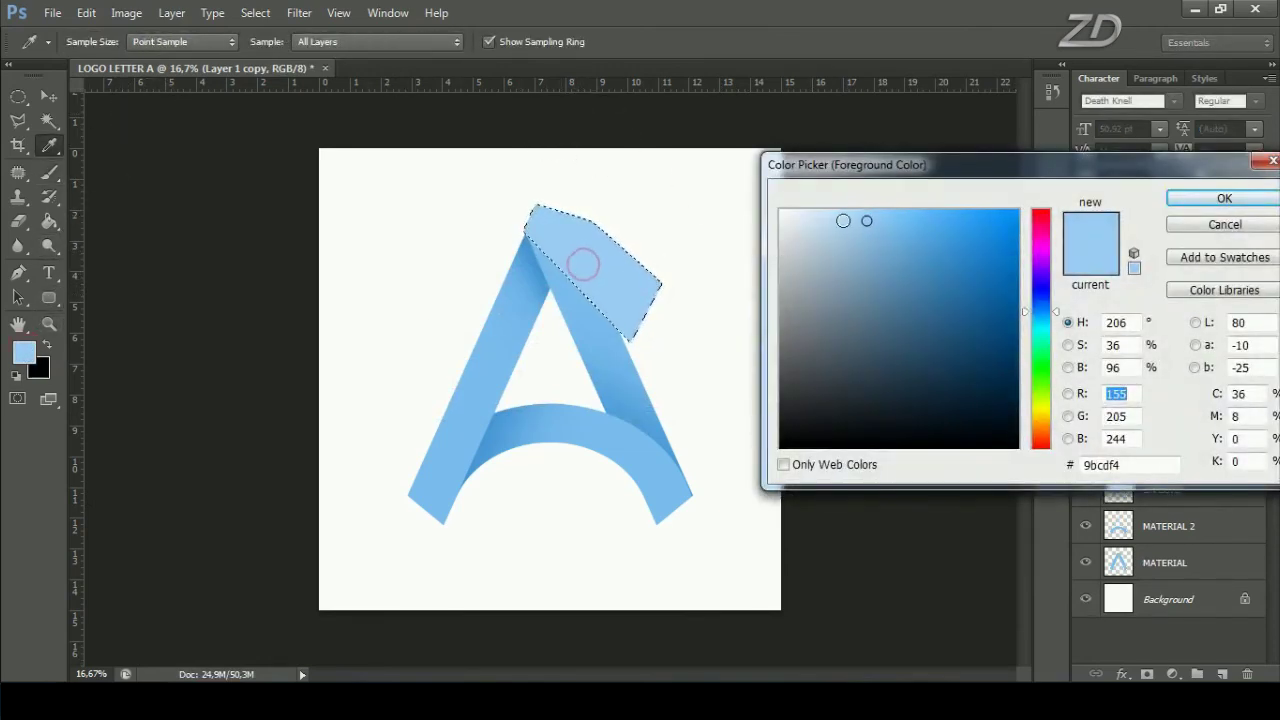
left_click(839, 219)
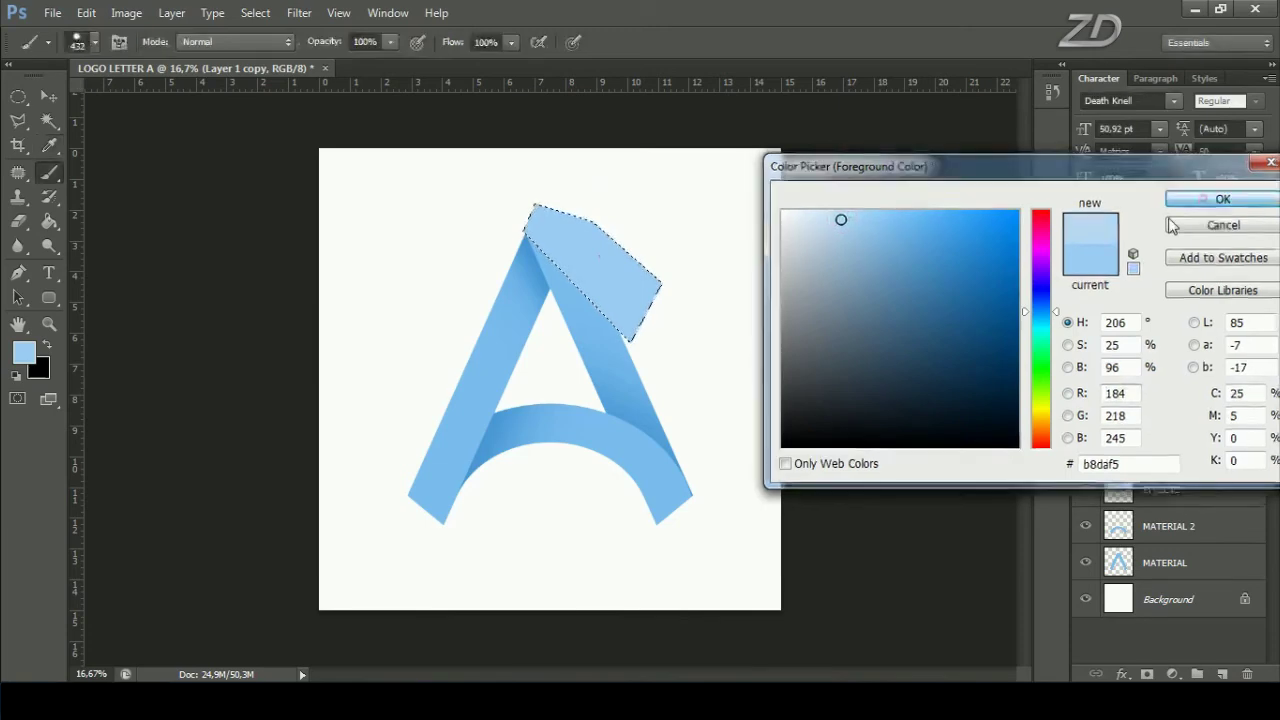
left_click(1189, 204)
left_click_drag(676, 343, 540, 232)
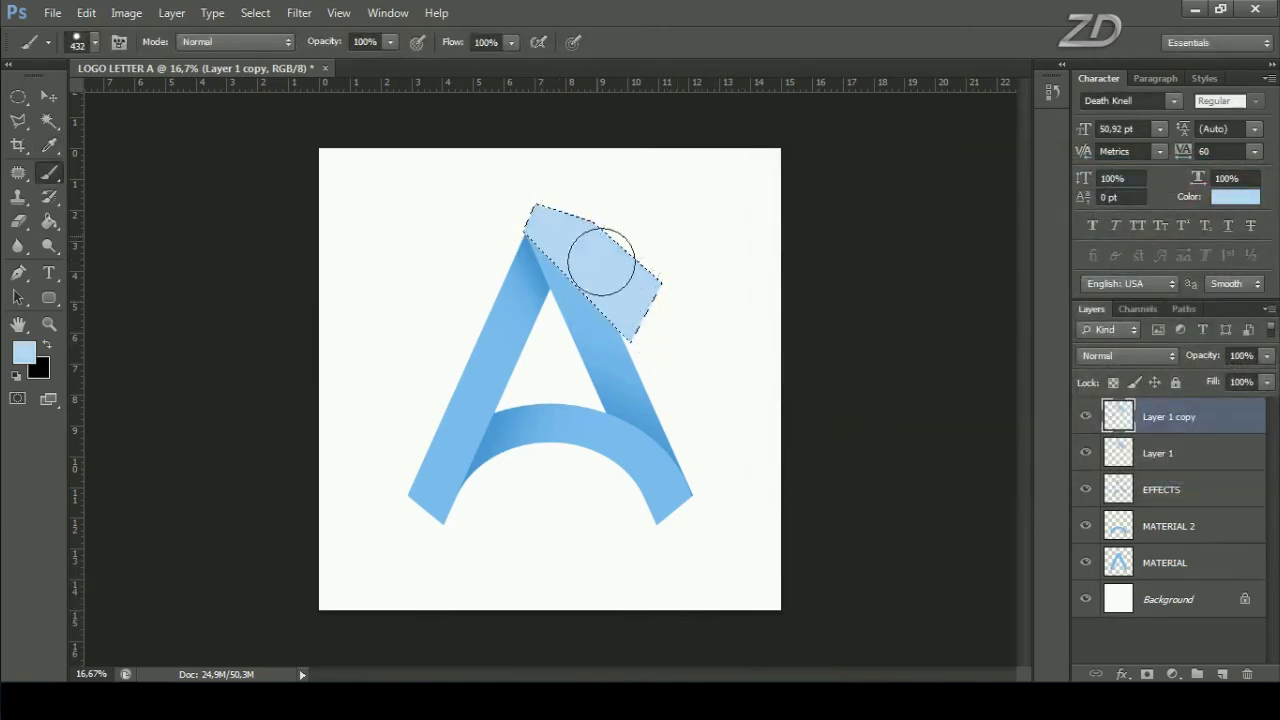
left_click(255, 12)
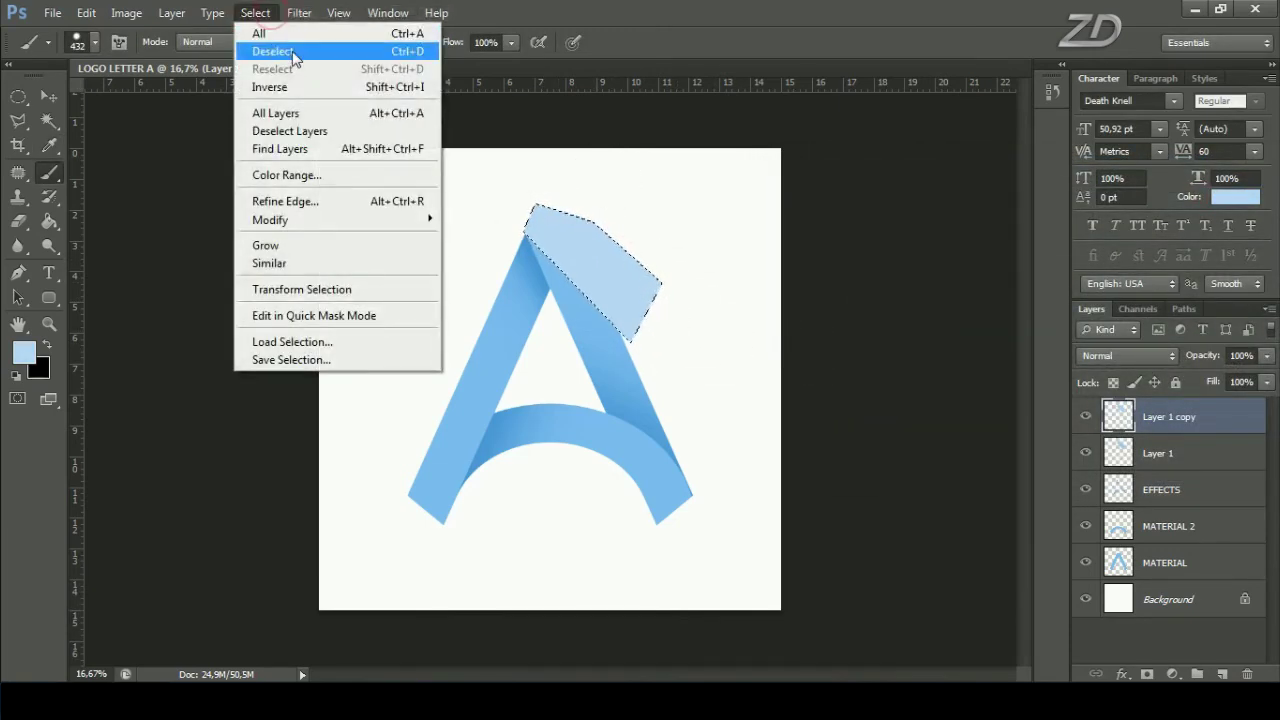
left_click(270, 52)
left_click(46, 92)
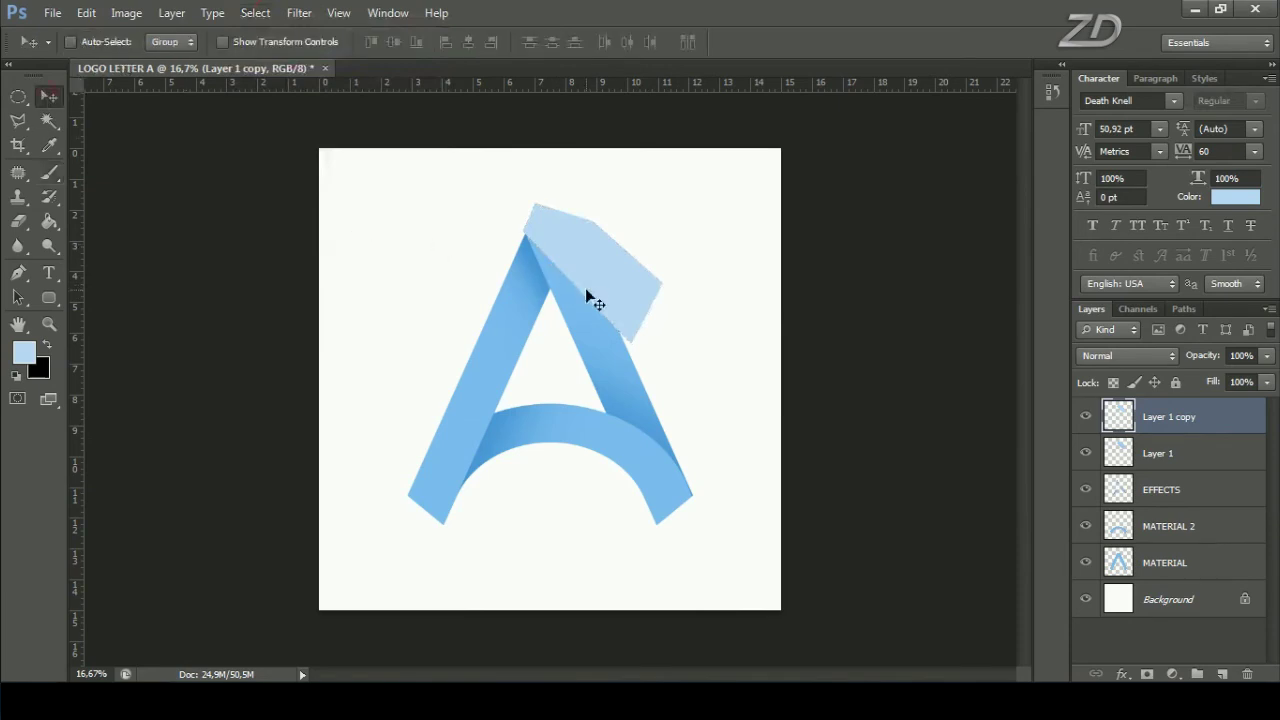
Nudge the lighter flap up-right and select everything outside the A's MATERIAL shape.
left_click_drag(586, 266, 596, 253)
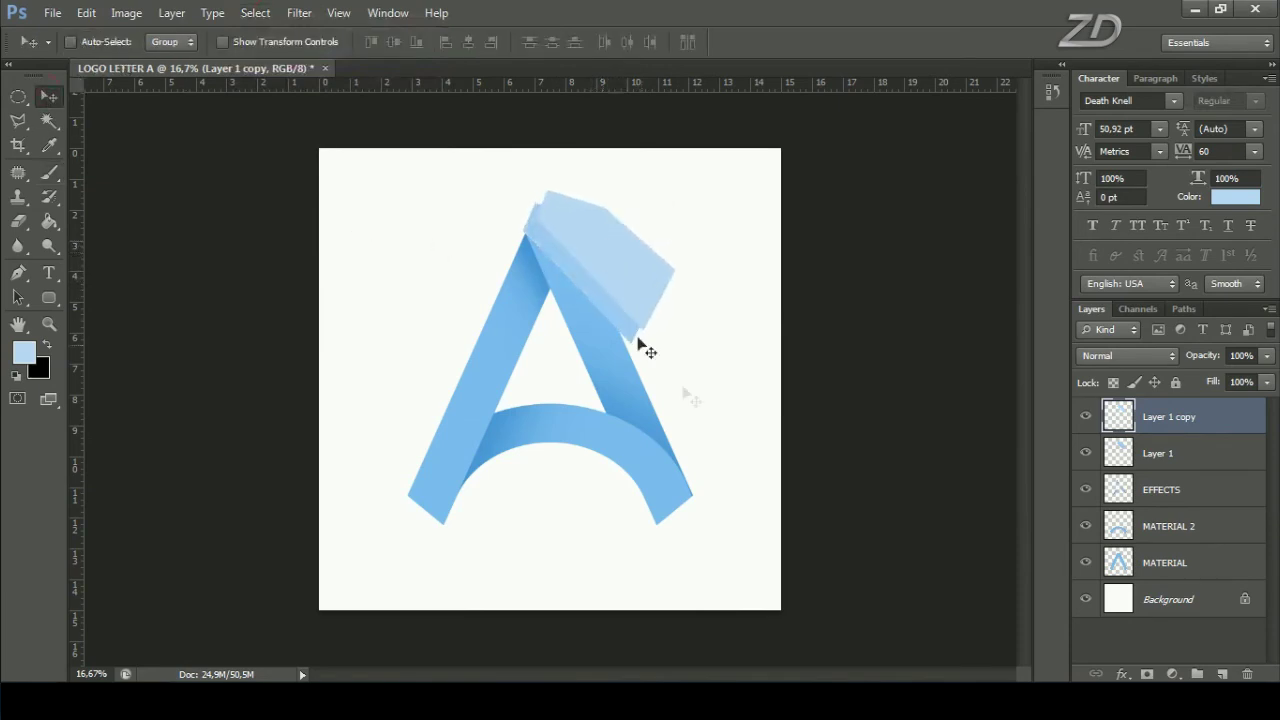
key("ctrl")
left_click(1118, 563, "ctrl")
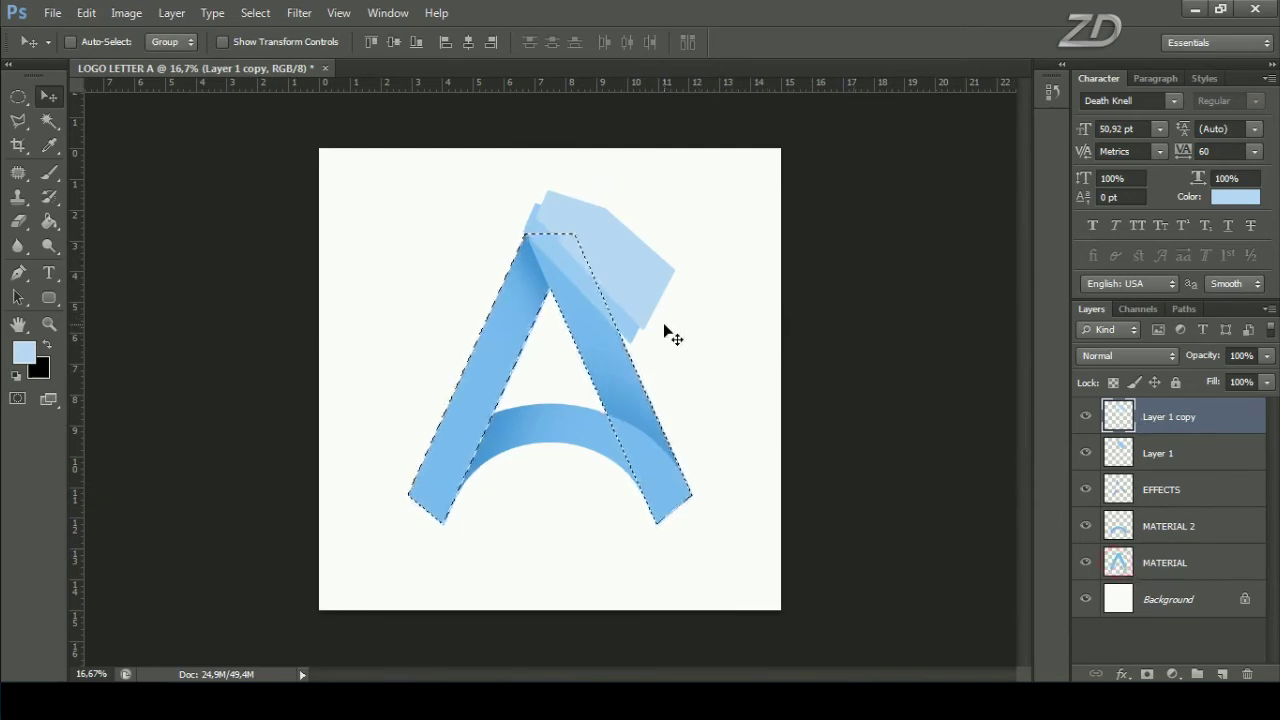
key("ctrl+shift+i")
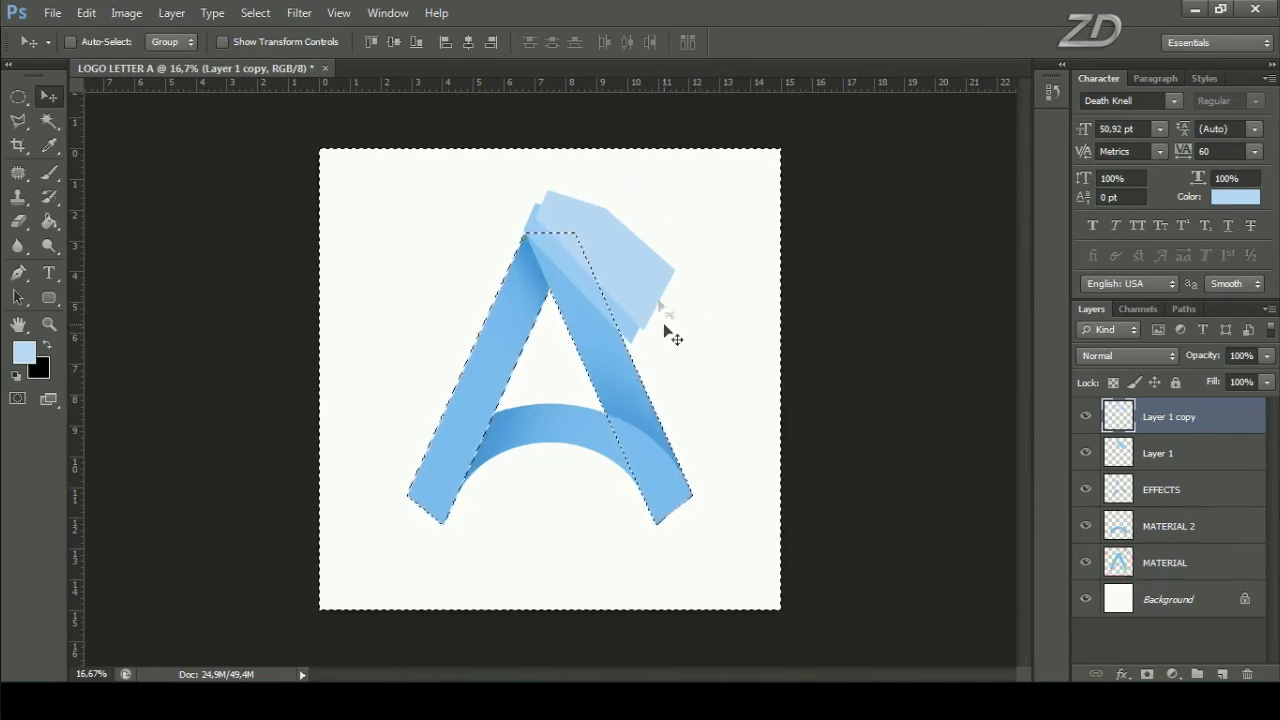
Erase the parts of both flap layers lying outside the A, then deselect.
left_click(18, 221)
left_click(70, 222)
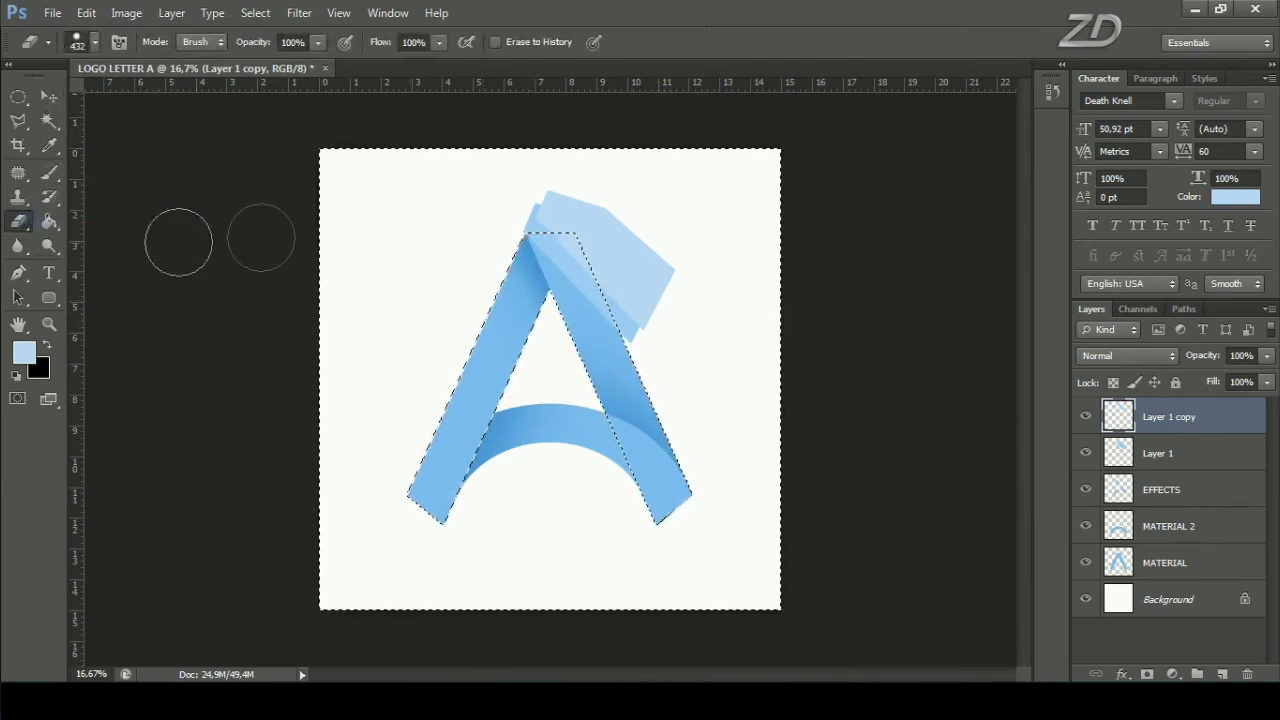
left_click_drag(557, 200, 669, 349)
left_click_drag(592, 212, 651, 286)
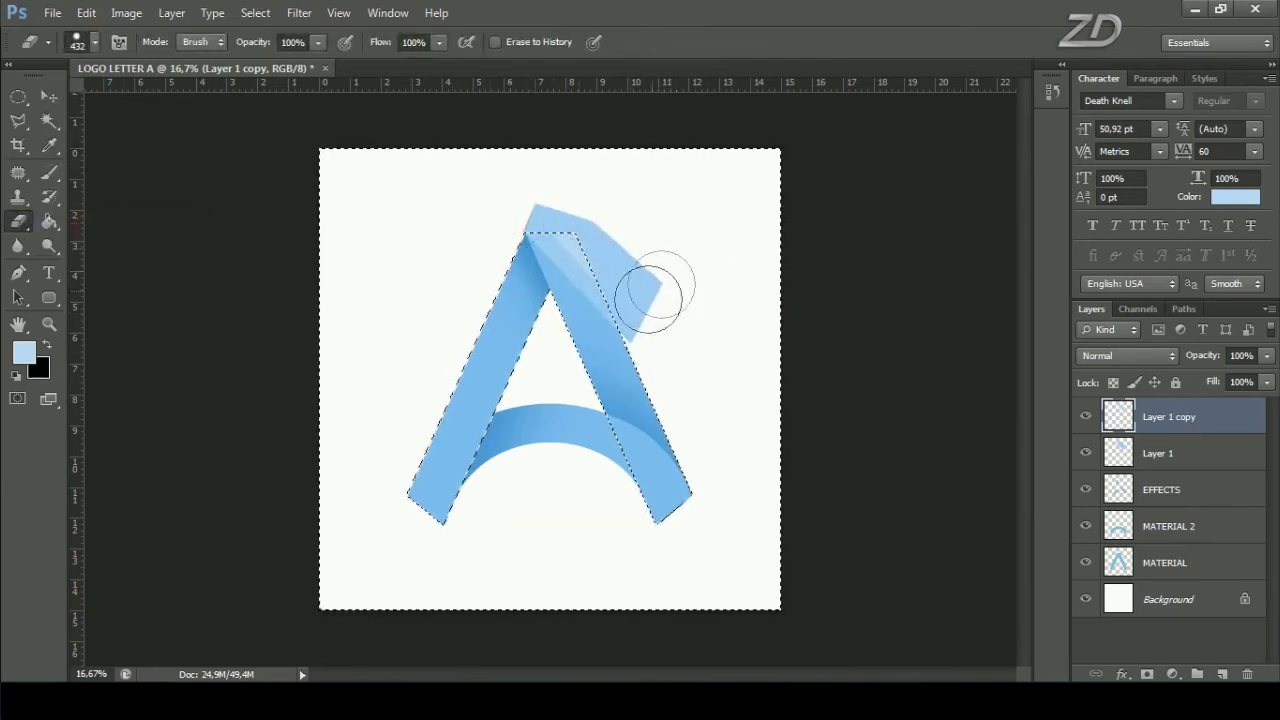
left_click(1157, 453)
mouse_move(651, 363)
left_mouse_down()
mouse_move(586, 223)
mouse_move(640, 251)
left_mouse_up()
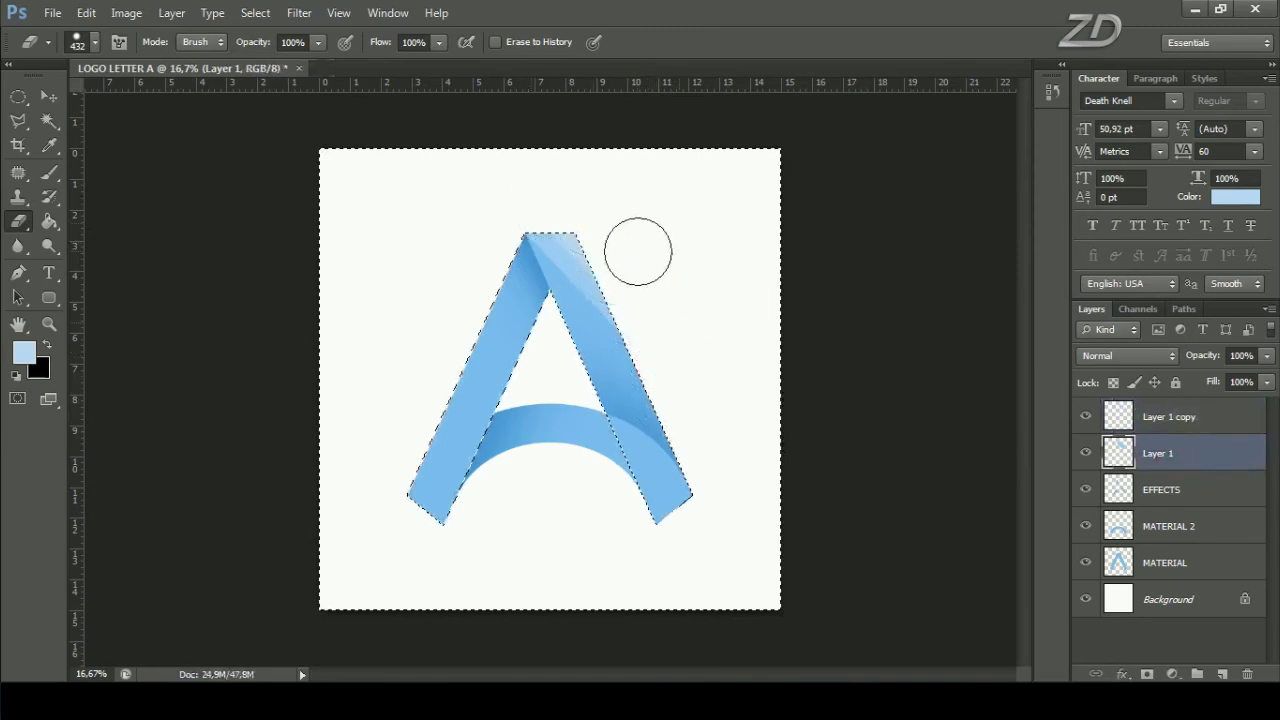
left_click(255, 12)
left_click(284, 56)
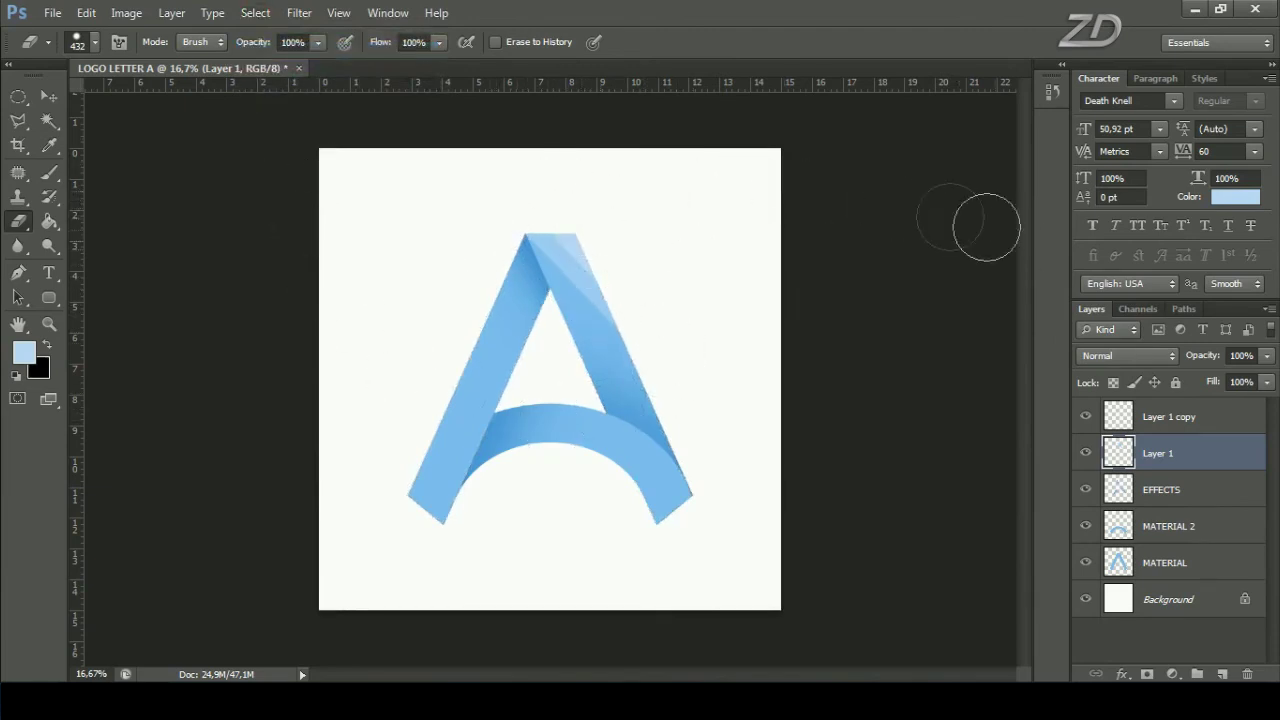
Merge the two flap layers into one layer named EFFECTS SHADOW.
left_click(1167, 418, "ctrl")
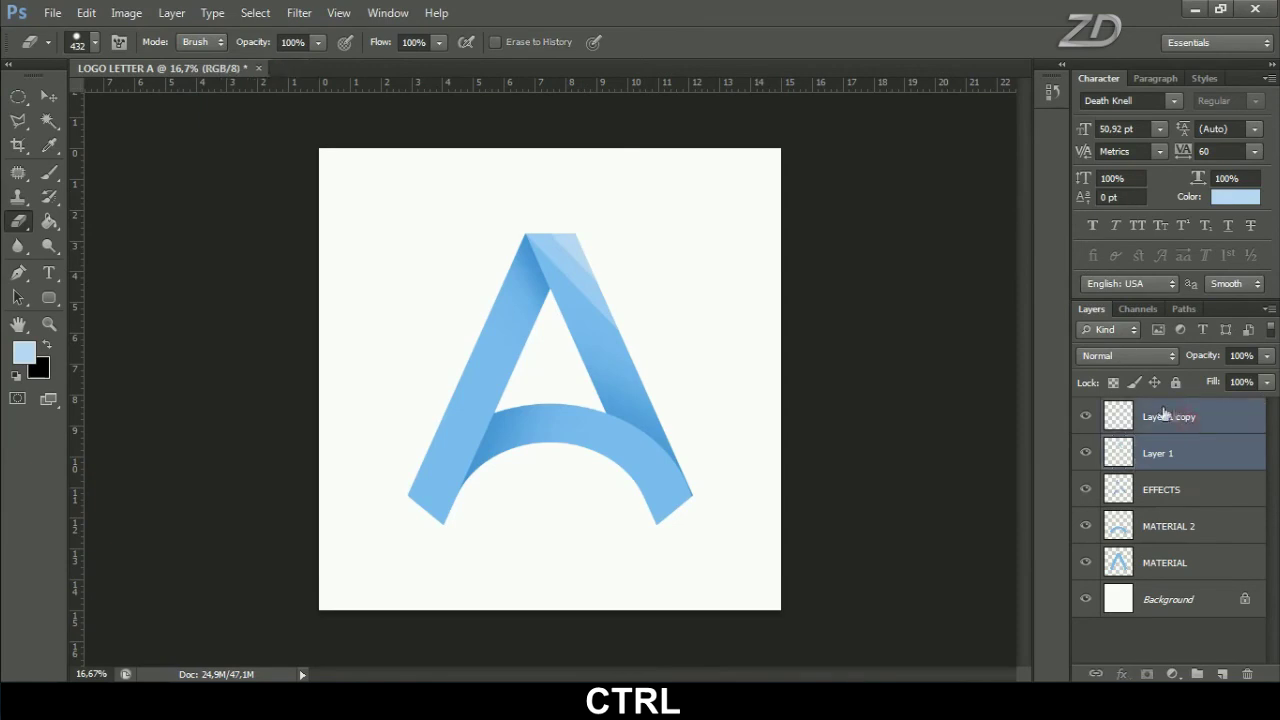
right_click(1168, 414)
left_click(1058, 455)
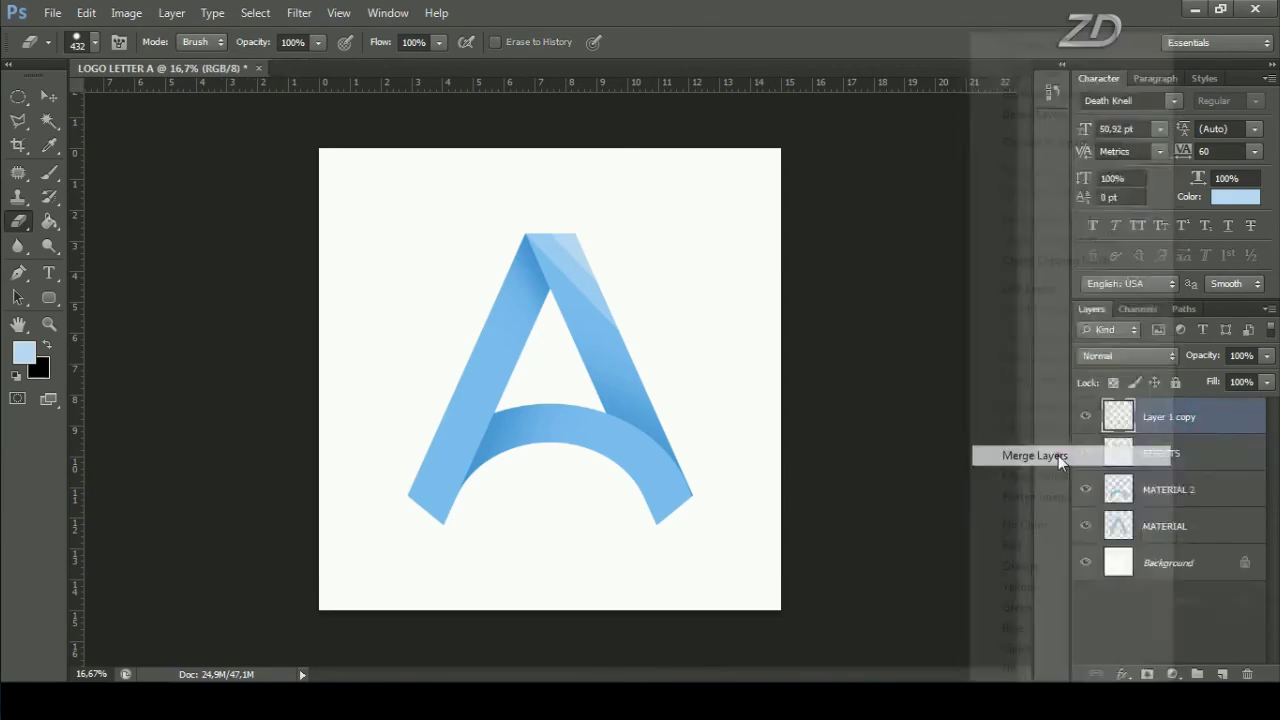
left_click(1087, 416)
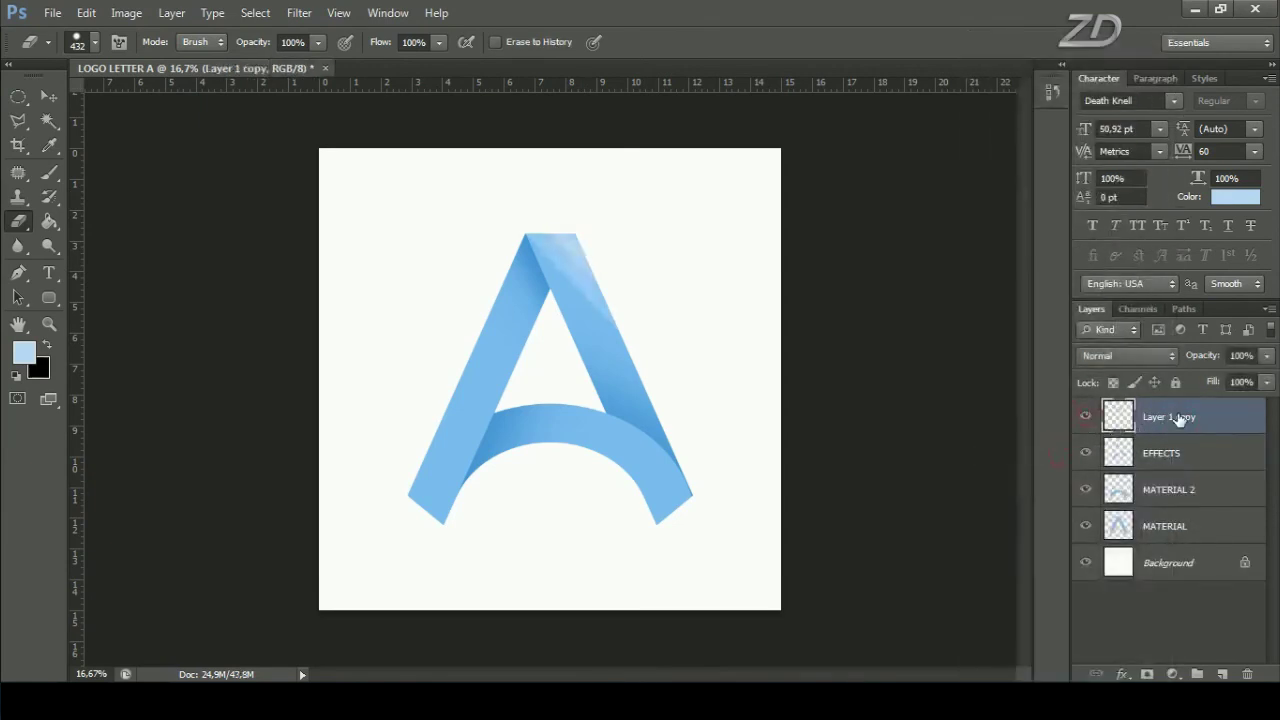
left_click(1173, 418)
type("EFFECTS SHADOW")
left_click(1254, 416)
left_click(1086, 417)
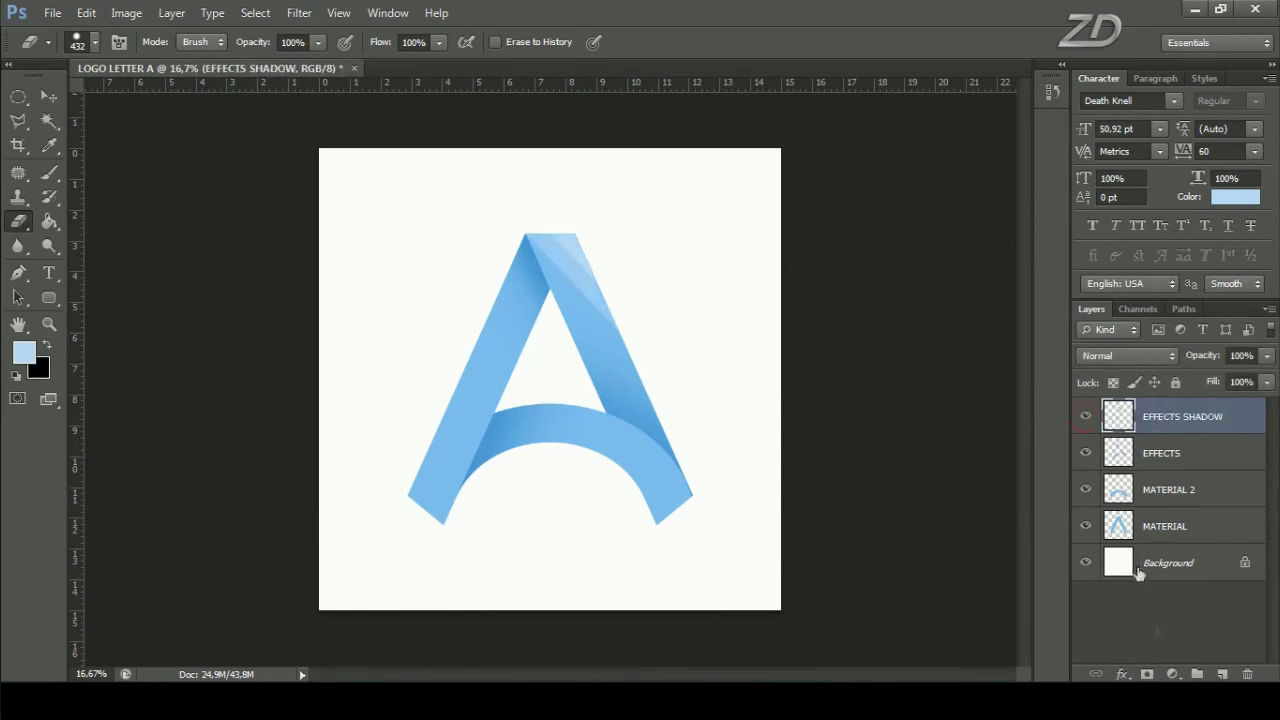
Add a new layer and zoom in on the tip of the A's left leg.
left_click(1224, 674)
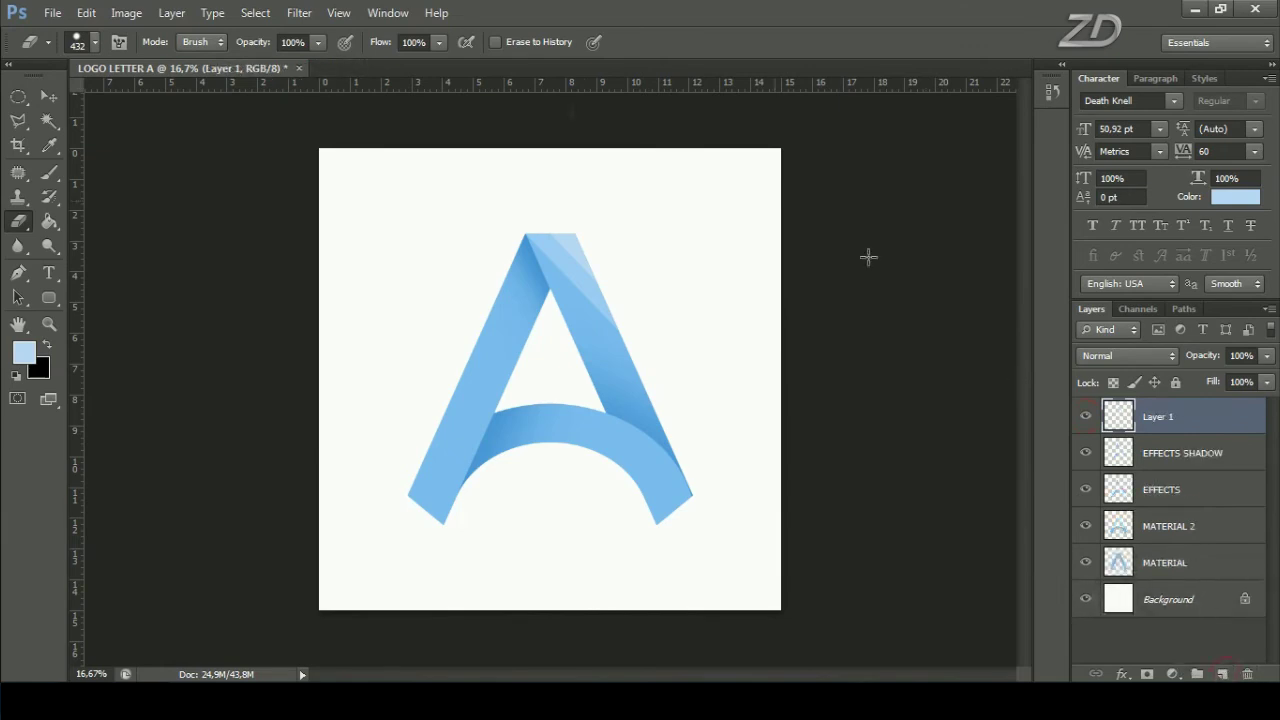
left_click(18, 272)
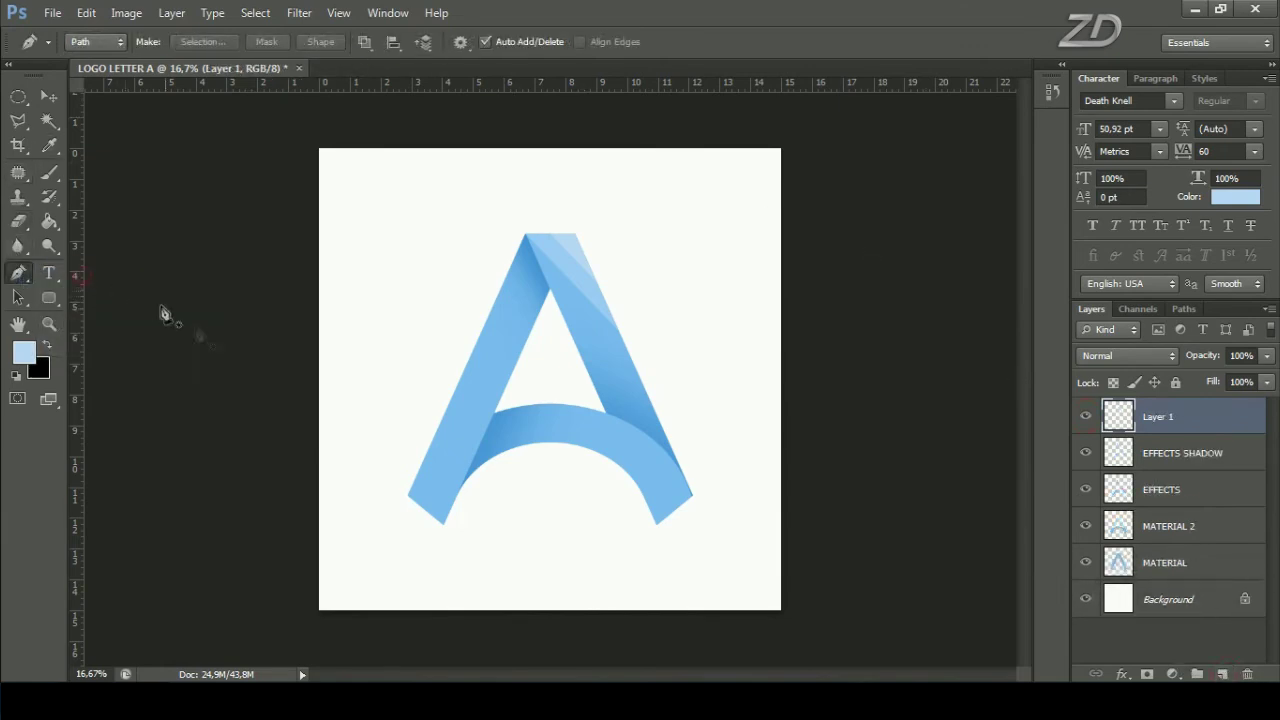
key("ctrl+plus")
key("ctrl+plus")
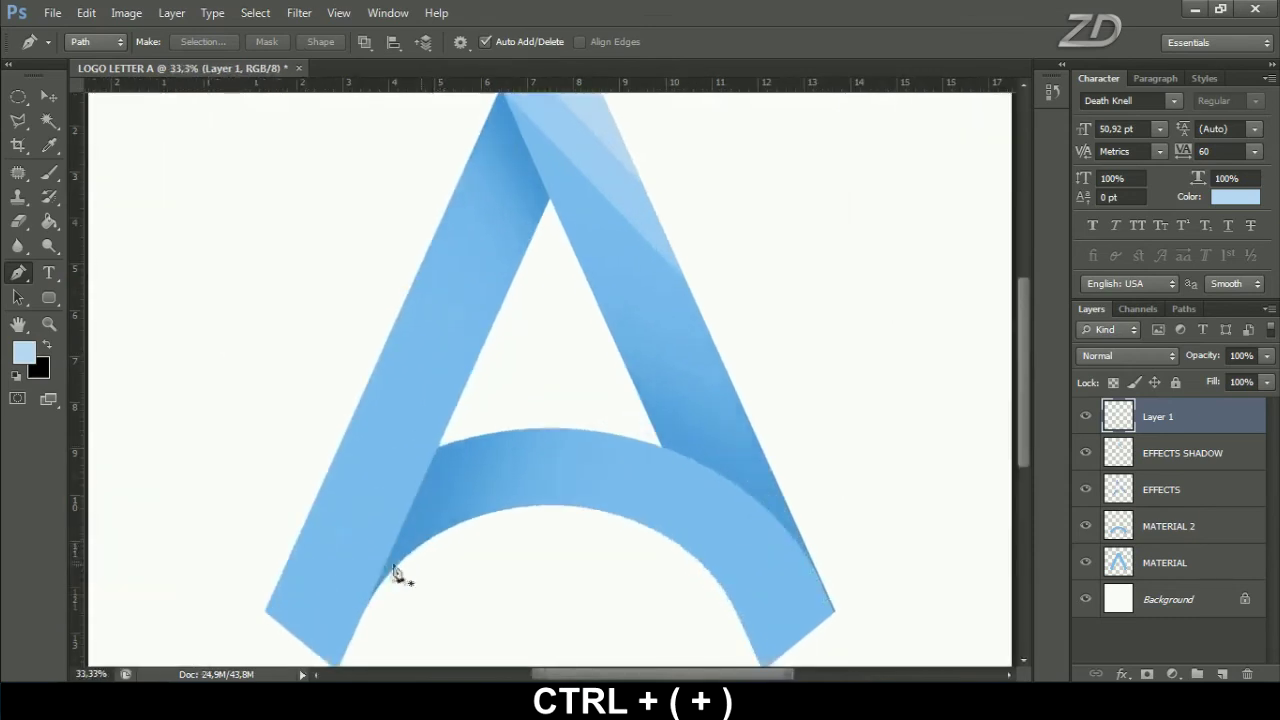
left_click_drag(379, 563, 509, 509)
left_click_drag(488, 612, 510, 578)
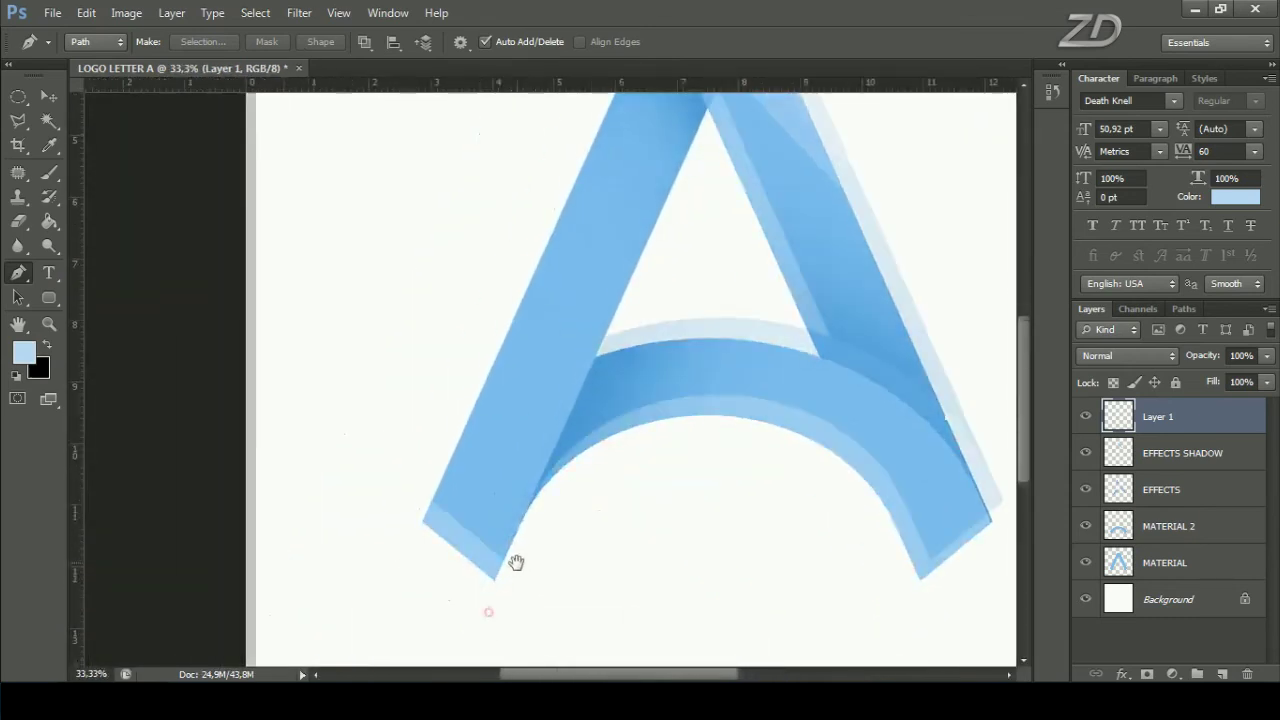
Draw a closed four-sided flap path beside the left leg's bottom tip, then zoom out.
left_click(507, 577)
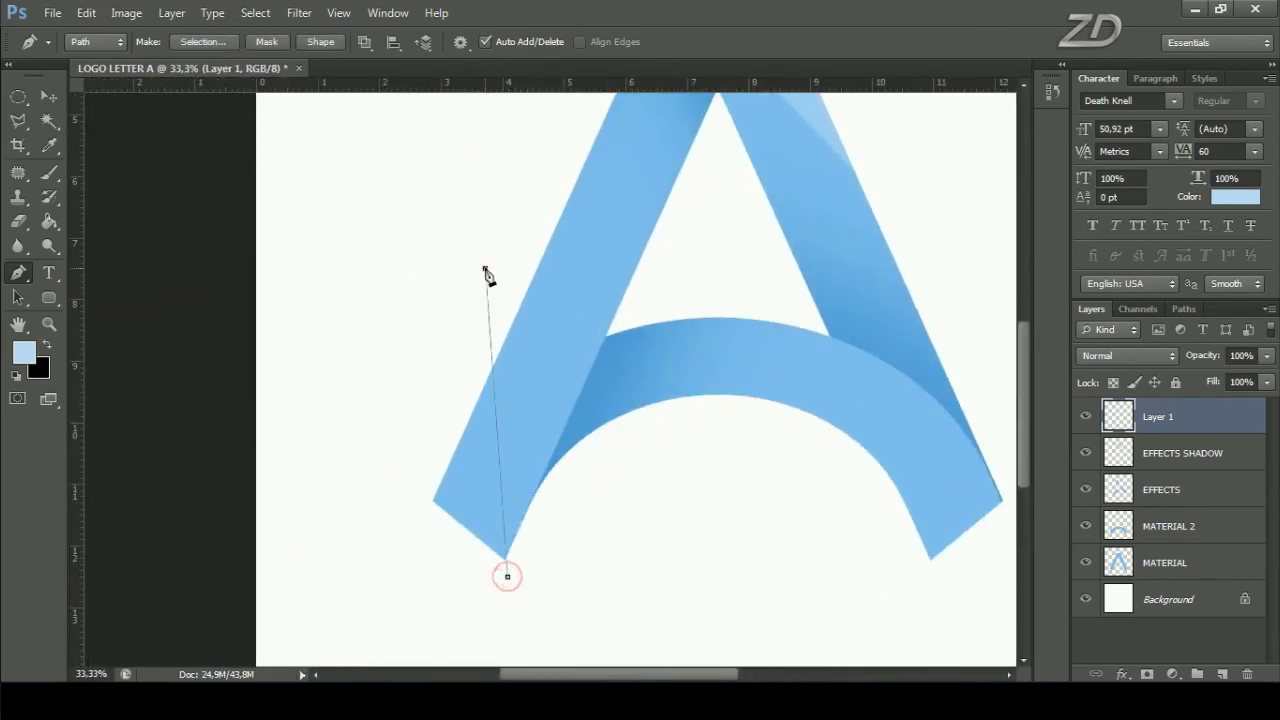
left_click(505, 566)
left_click(390, 340)
left_click(338, 543)
left_click(505, 566)
key("ctrl+minus")
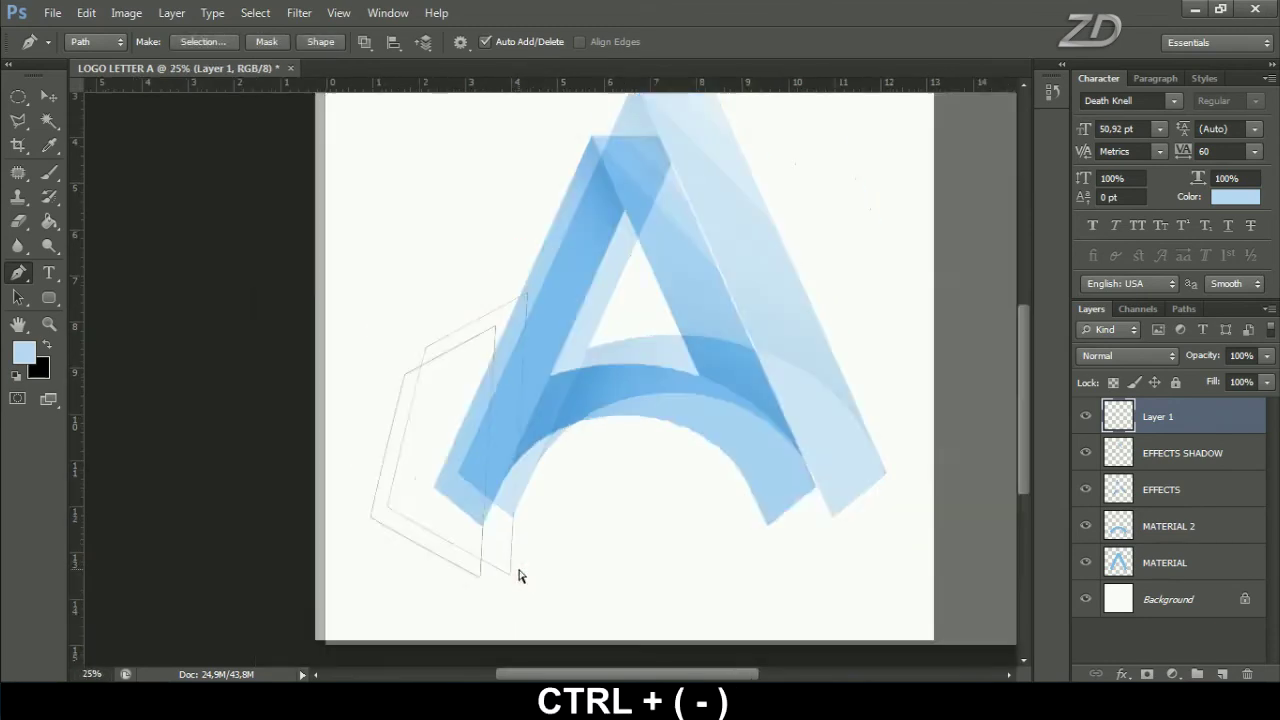
key("ctrl+minus")
left_click(23, 351)
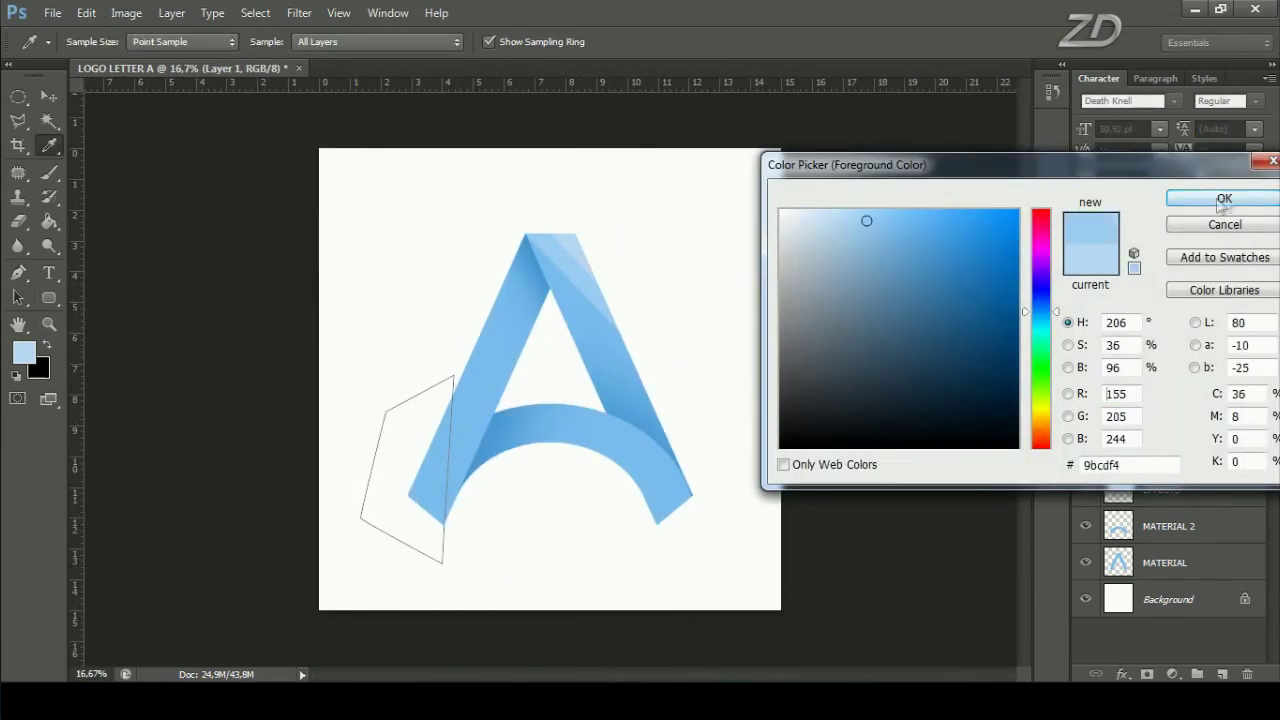
Fill the flap path with light blue, then delete the path.
left_click(1224, 199)
right_click(580, 294)
left_click(597, 403)
left_click(763, 171)
right_click(580, 294)
left_click(614, 326)
Erase the part of the light-blue flap lying outside the A.
left_click(1120, 565, "ctrl")
key("ctrl+shift+i")
left_click(18, 220)
left_click(95, 214)
mouse_move(410, 400)
left_mouse_down()
mouse_move(378, 455)
mouse_move(400, 500)
left_mouse_up()
left_click(255, 12)
left_click(285, 52)
Duplicate the flap layer as Layer 1 copy and nudge the copy slightly upward.
right_click(1188, 416)
left_click(1060, 106)
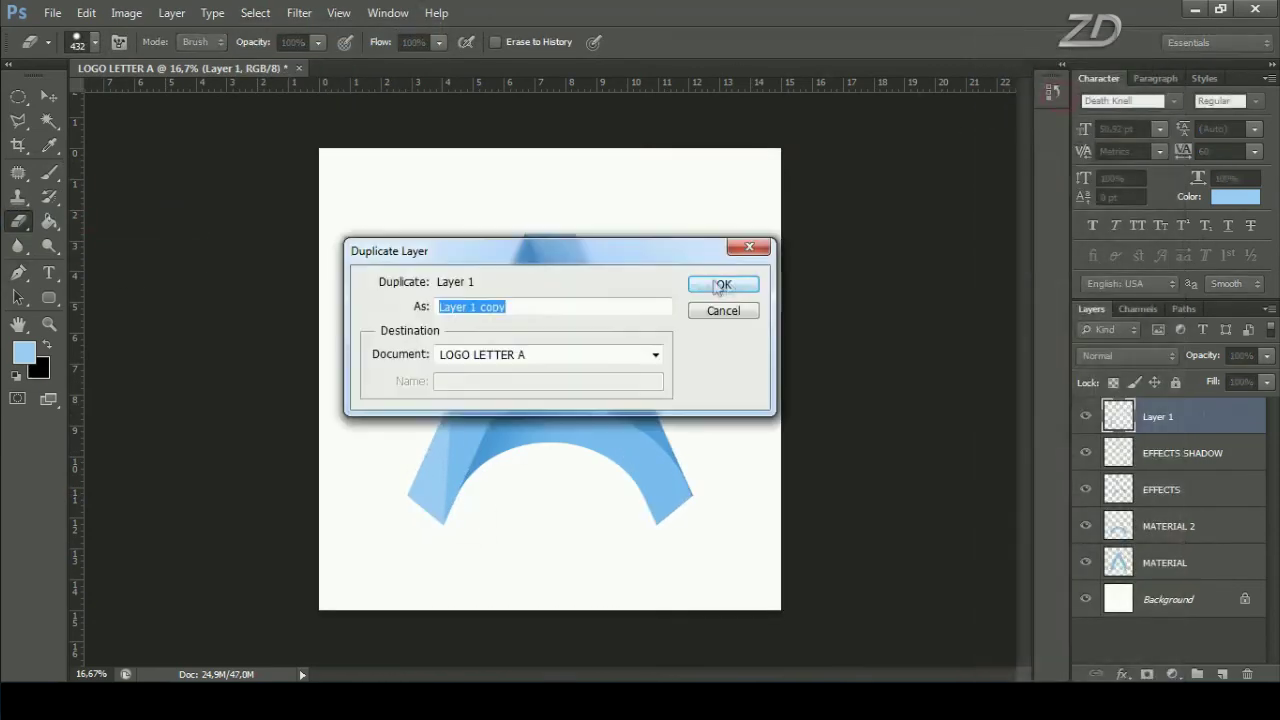
left_click(722, 285)
key("v")
left_click_drag(506, 300, 505, 285)
Fill the copied flap with a lighter blue.
left_click(1118, 416, "ctrl")
left_click(50, 172)
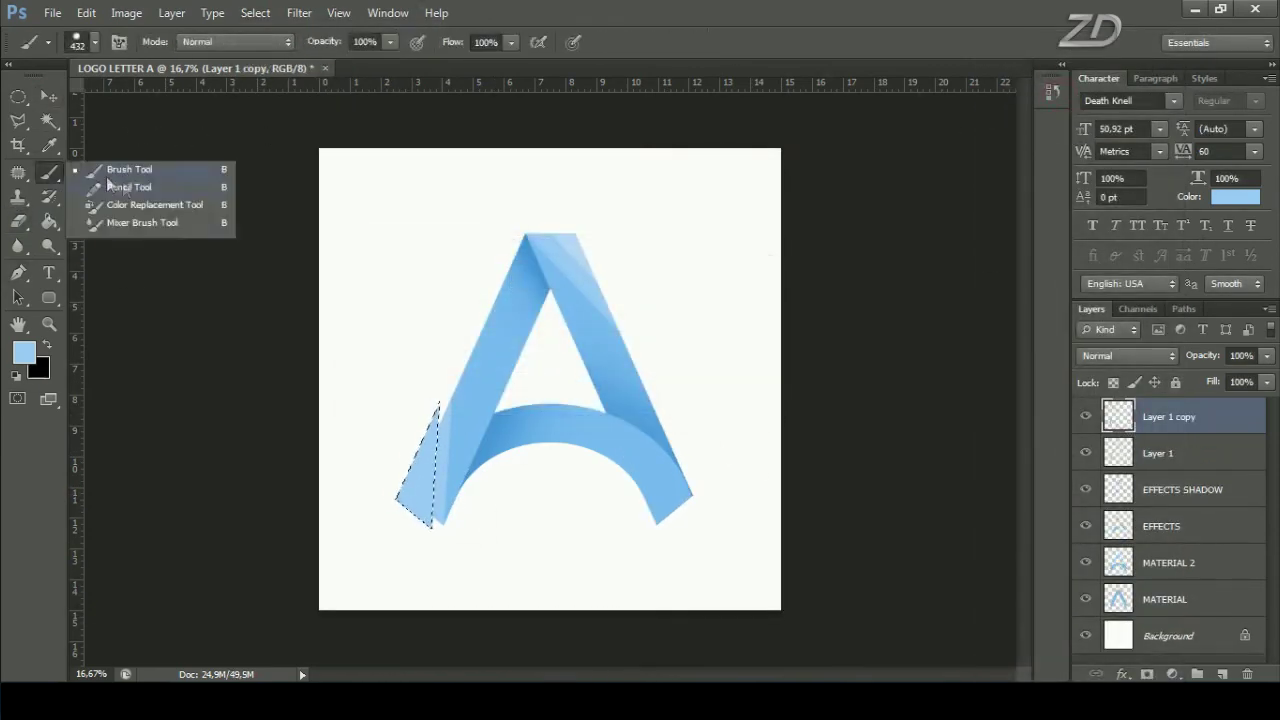
left_click(129, 169)
left_click(24, 352)
left_click(1223, 197)
left_click(255, 12)
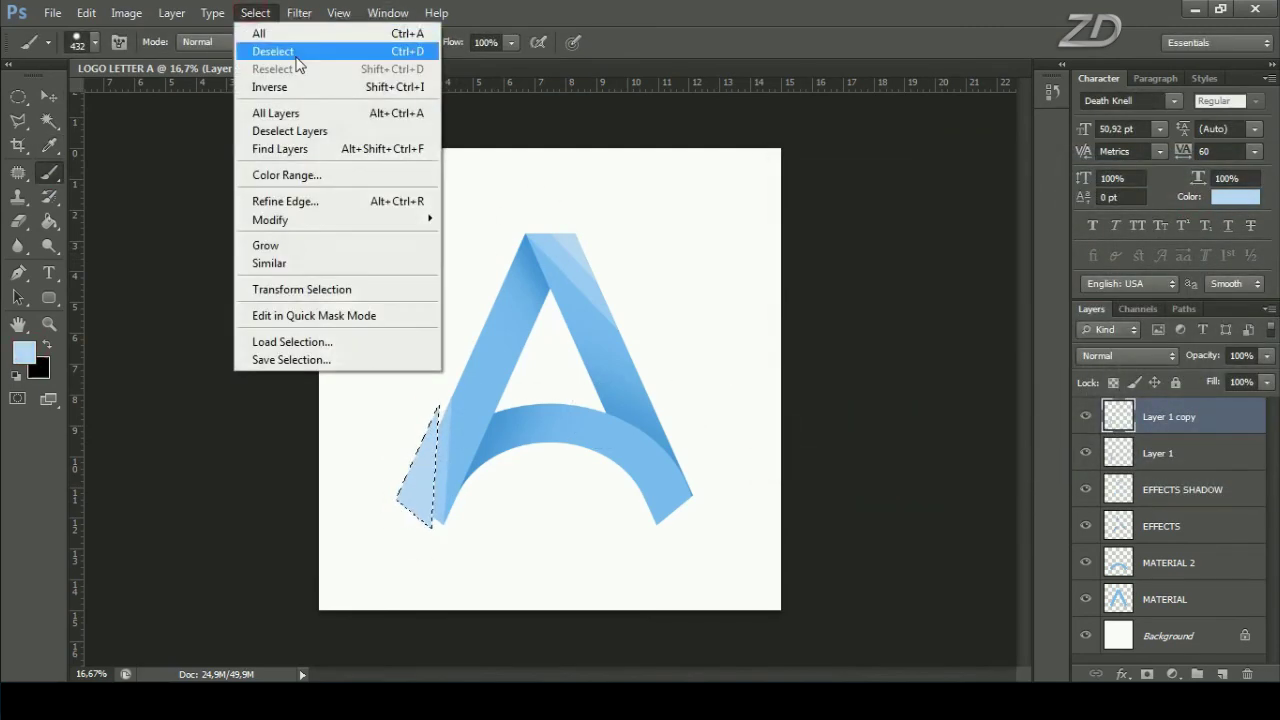
left_click(296, 54)
left_click(49, 96)
Trim the lighter flap copy so it stays inside the A.
left_click(1118, 599, "ctrl")
key("ctrl+shift+i")
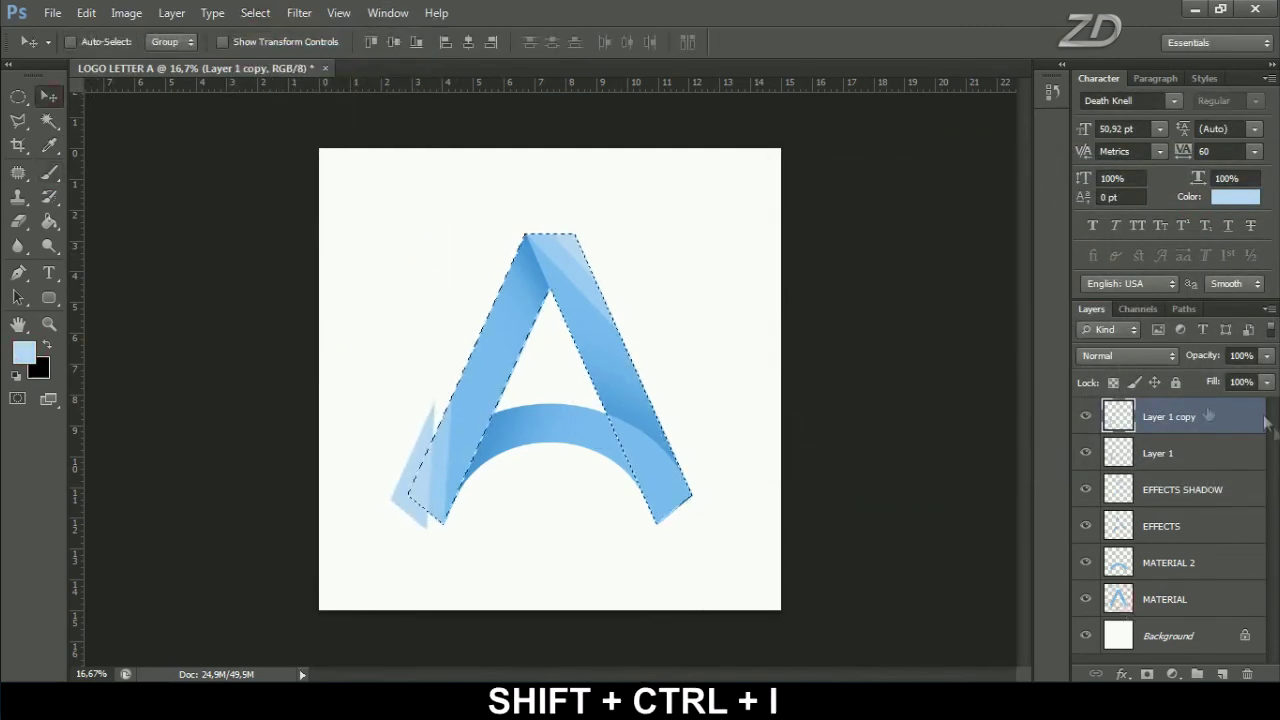
left_click(18, 220)
left_click(83, 219)
left_click_drag(429, 400, 414, 457)
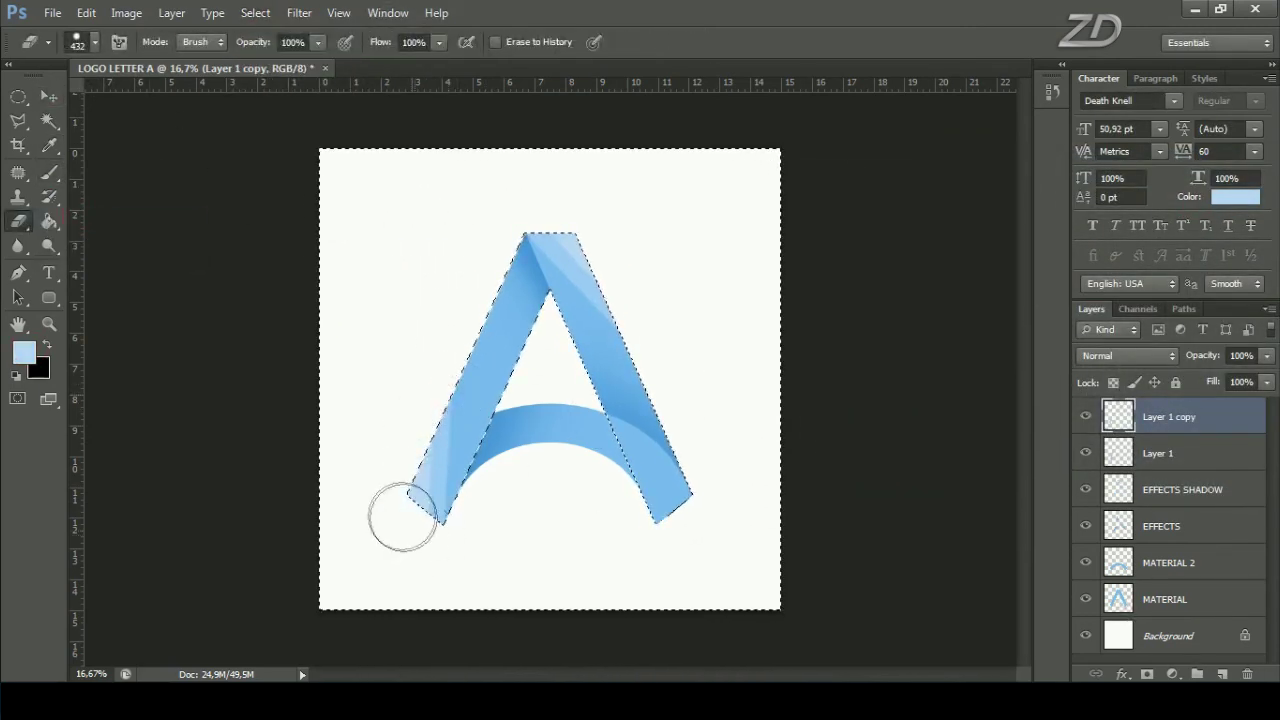
left_click(255, 12)
left_click(291, 54)
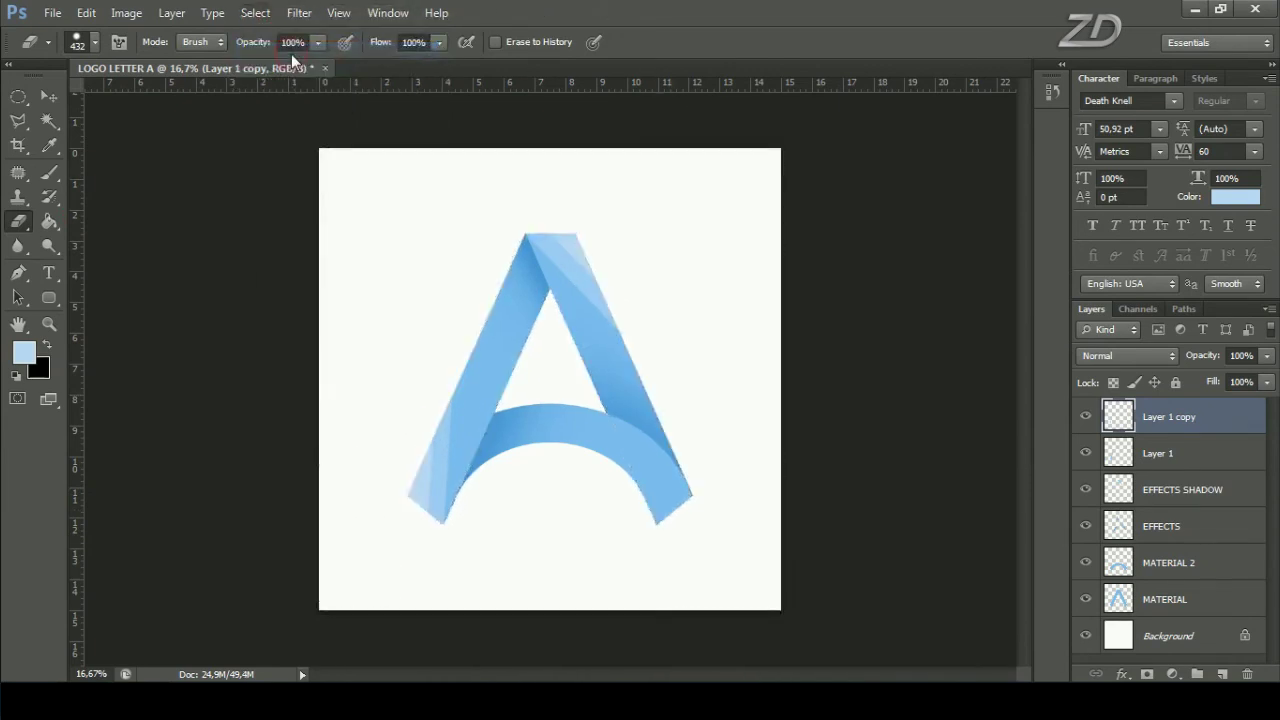
Merge Layer 1 and Layer 1 copy into one layer named EFFECTS SHADOW 2.
left_click(1160, 458, "ctrl")
right_click(1168, 430)
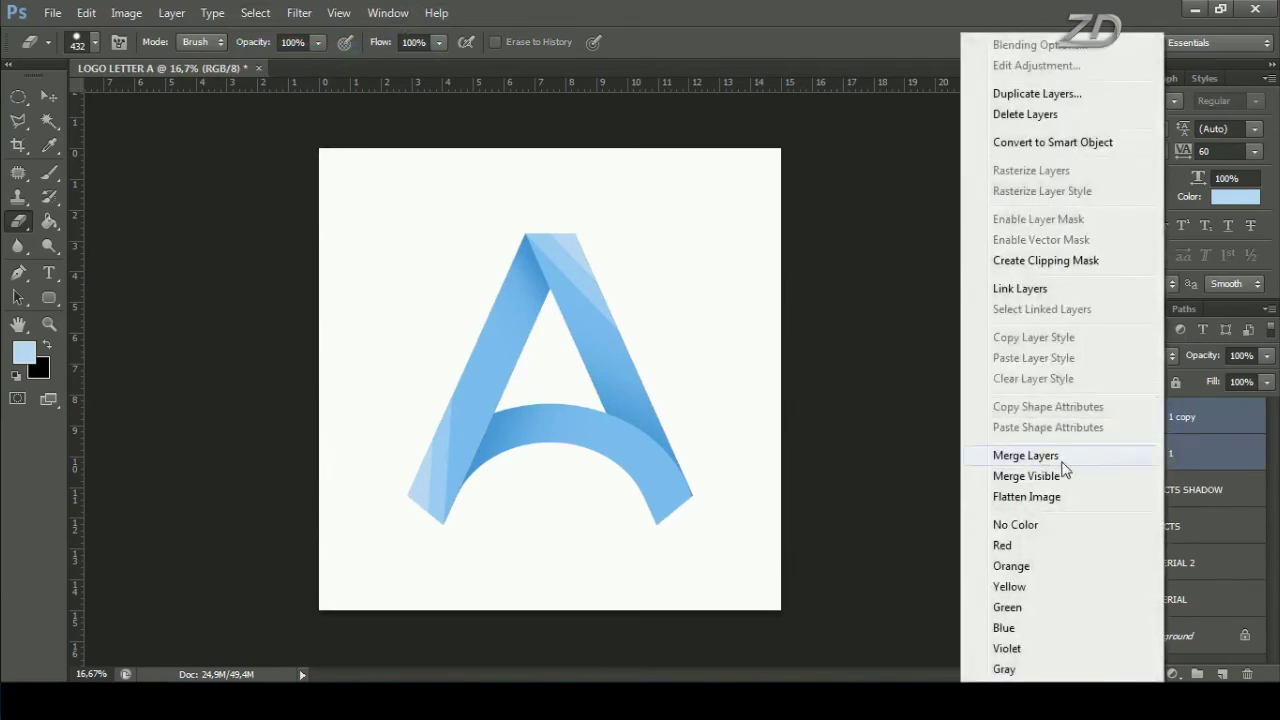
left_click(1026, 455)
left_click(1086, 417)
type("EFFECTS SHADOW")
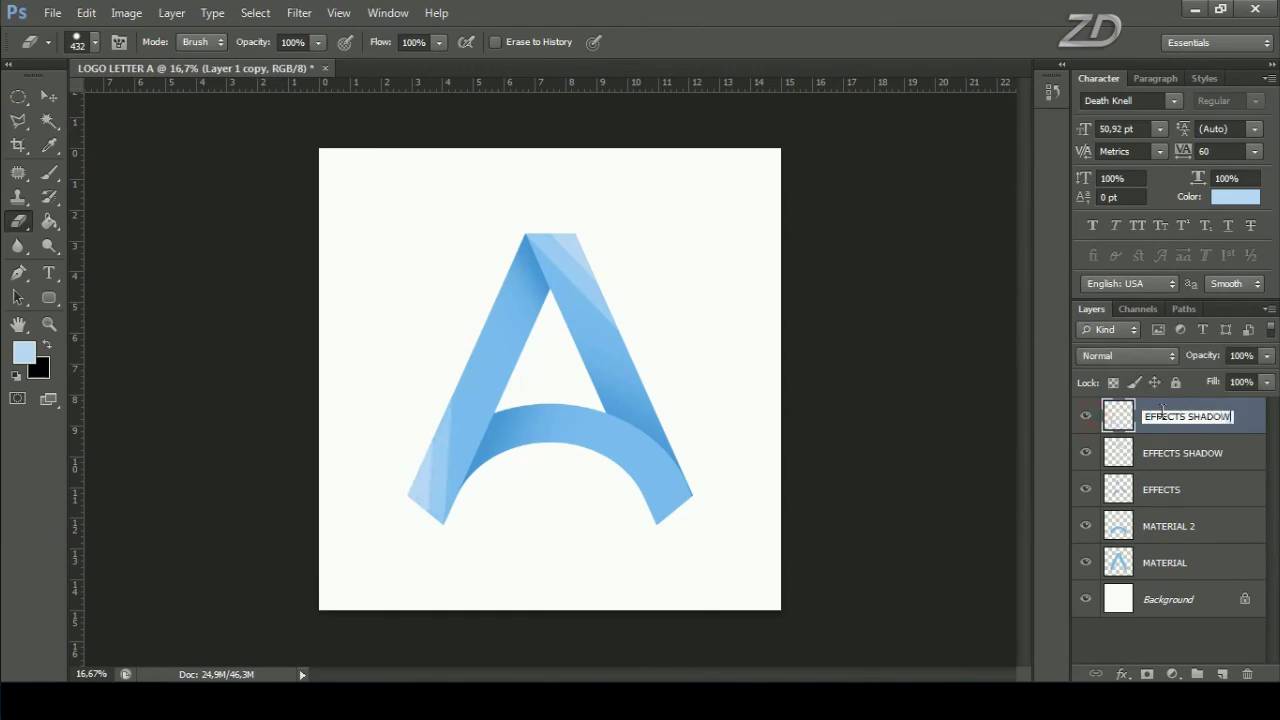
type("2")
key("Return")
Toggle EFFECTS SHADOW 2 and EFFECTS SHADOW visibility to compare the highlights.
left_click(1086, 417)
left_click(1086, 453)
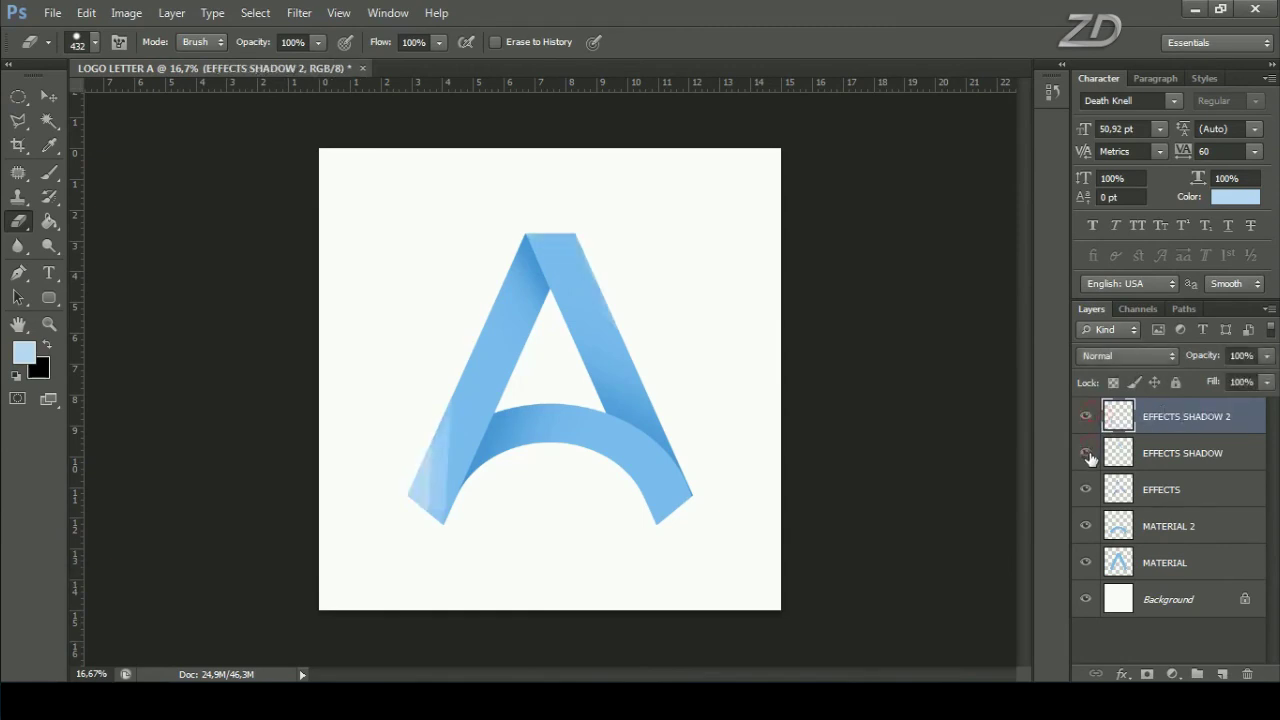
left_click(1087, 453)
left_click(1175, 488)
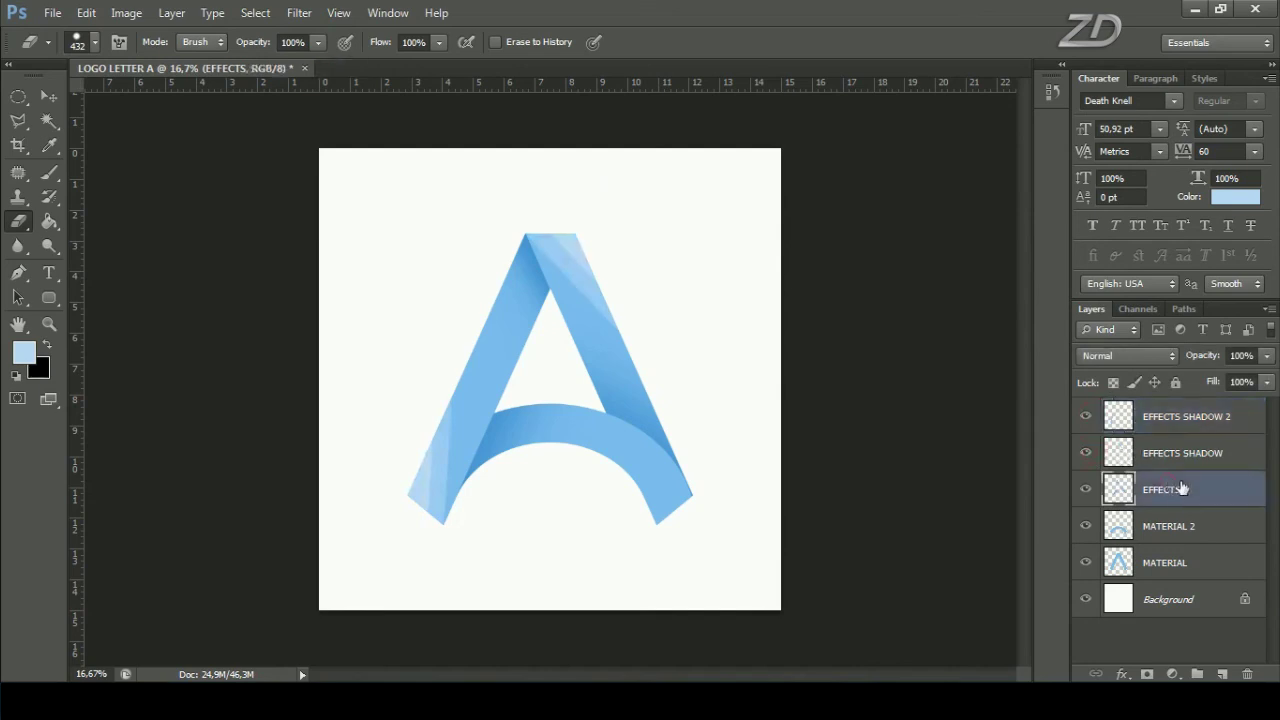
Add a new layer and set up a small soft brush in a darker sampled blue.
left_click(1222, 675)
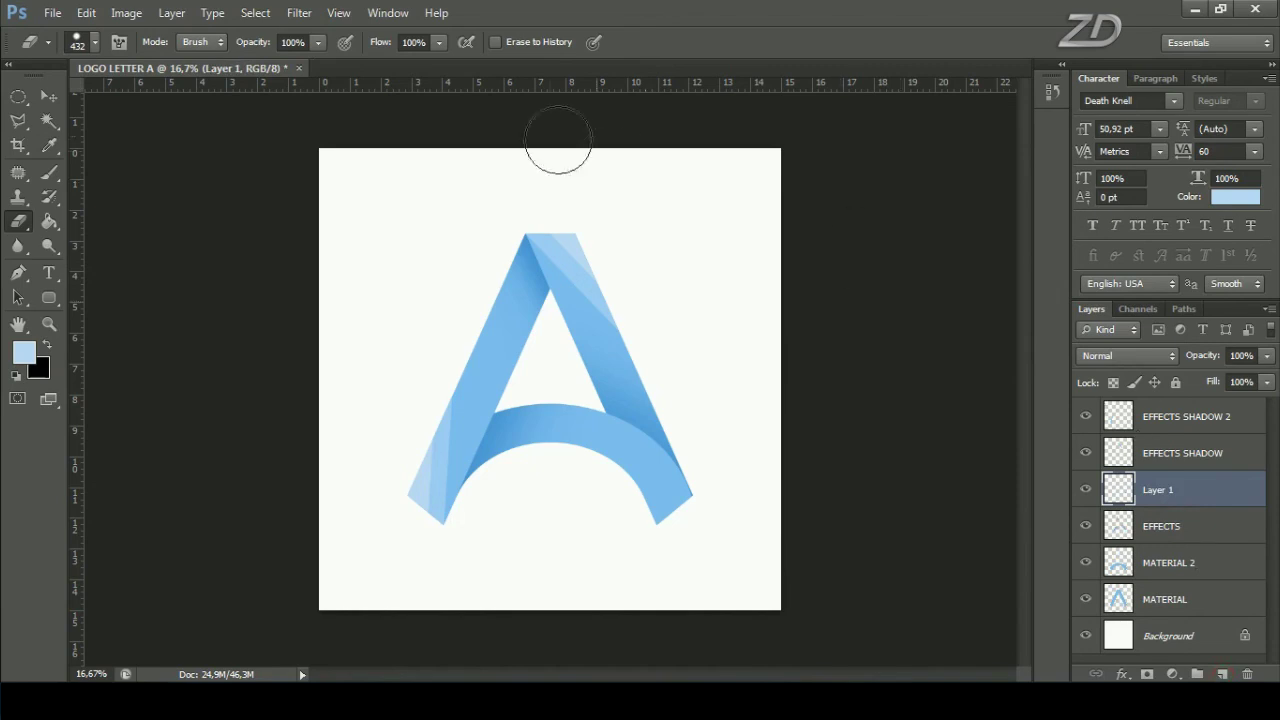
left_click(52, 176)
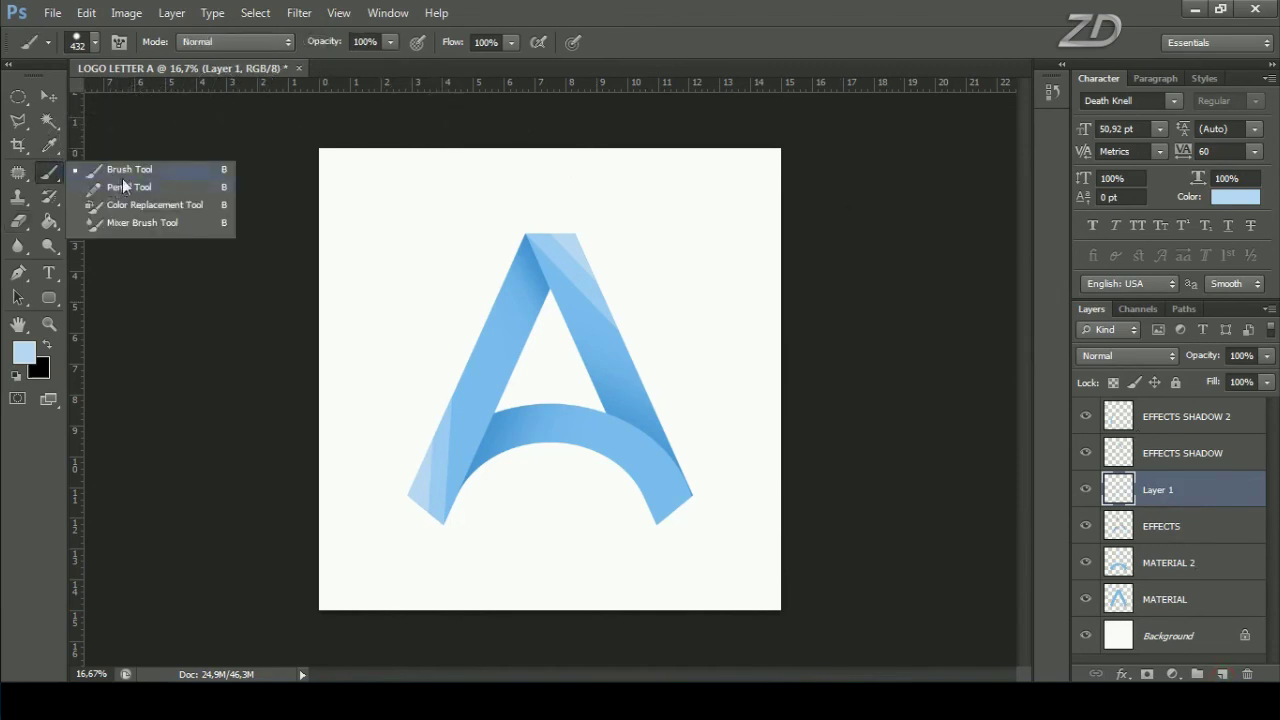
left_click(128, 177)
left_click(24, 352)
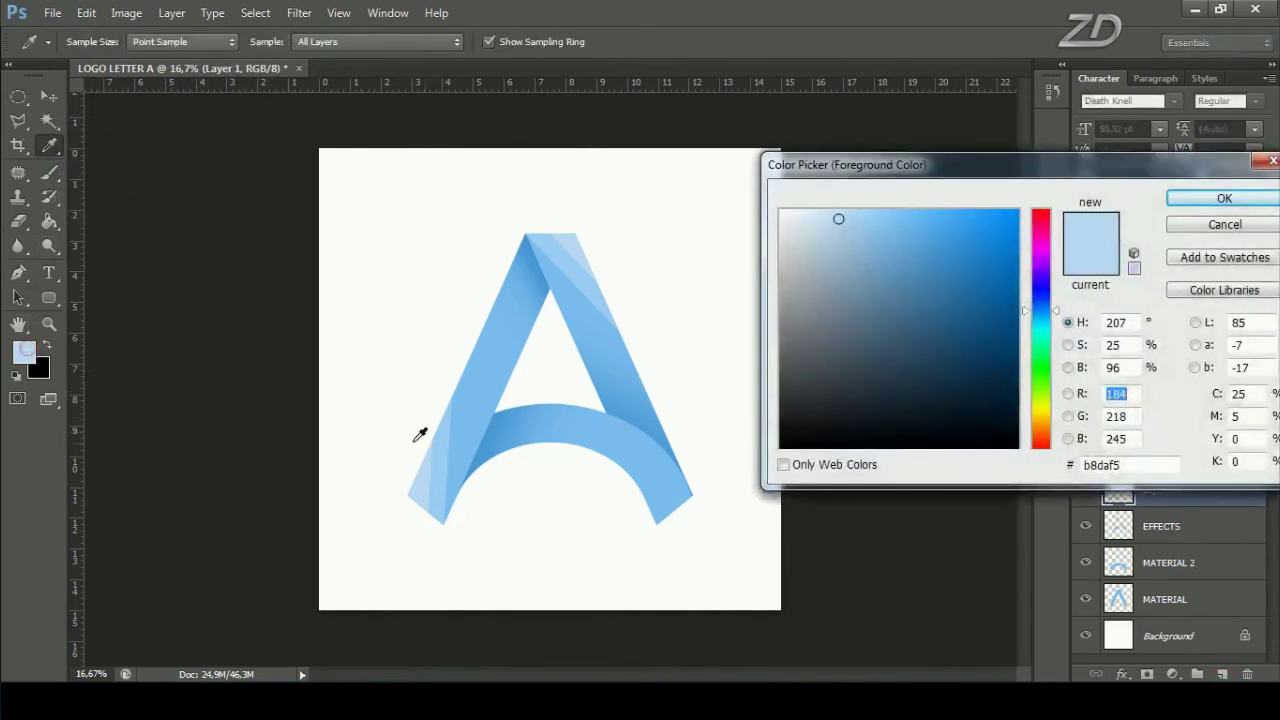
left_click(463, 418)
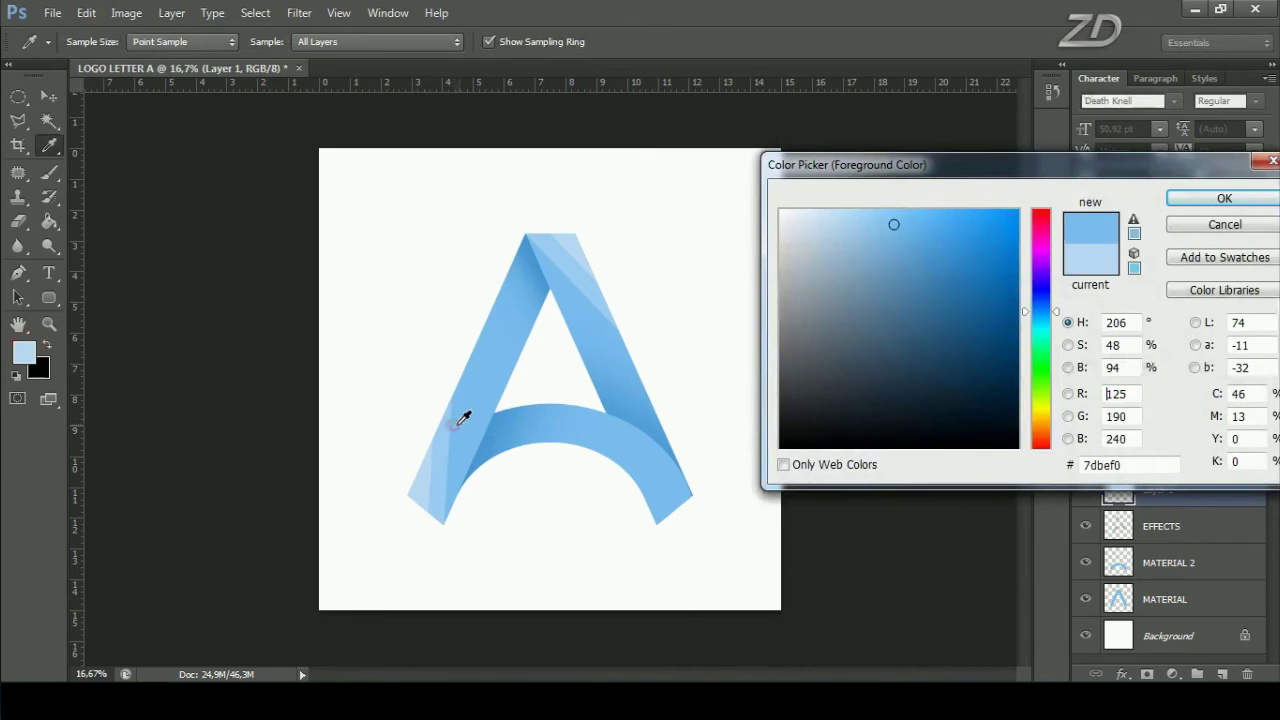
left_click(969, 275)
left_click(1213, 201)
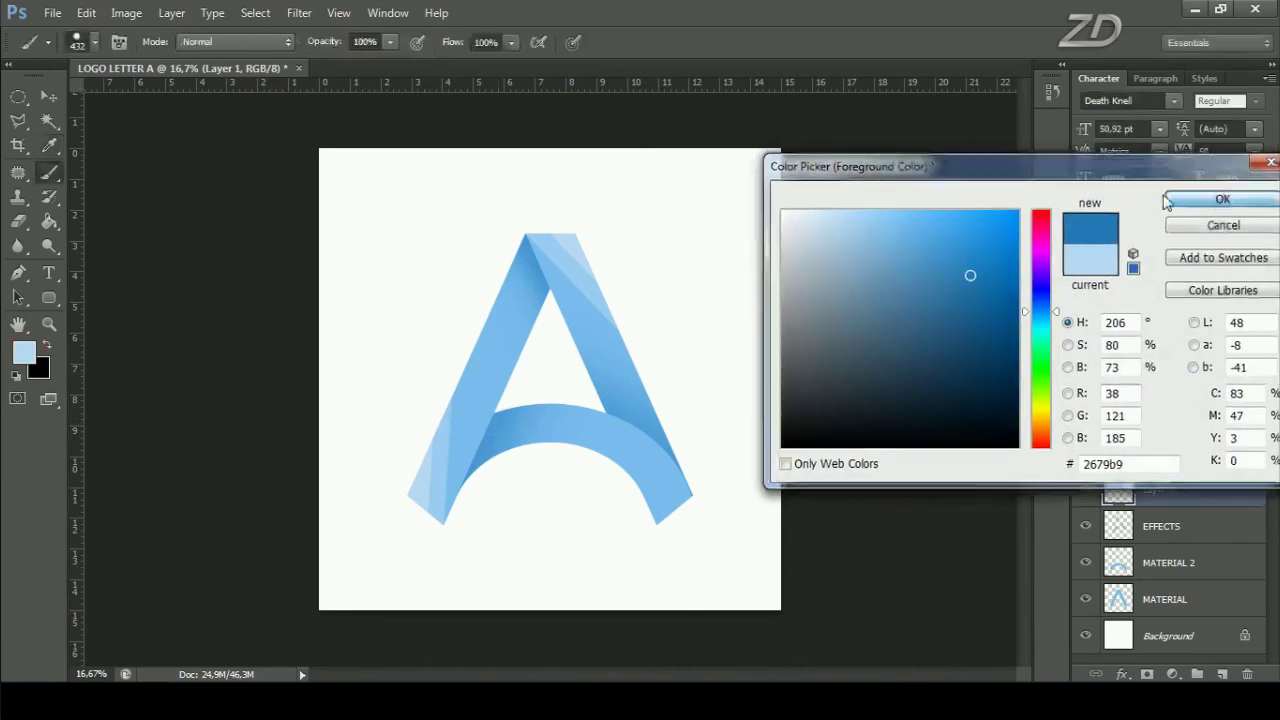
key("b")
right_click(591, 288)
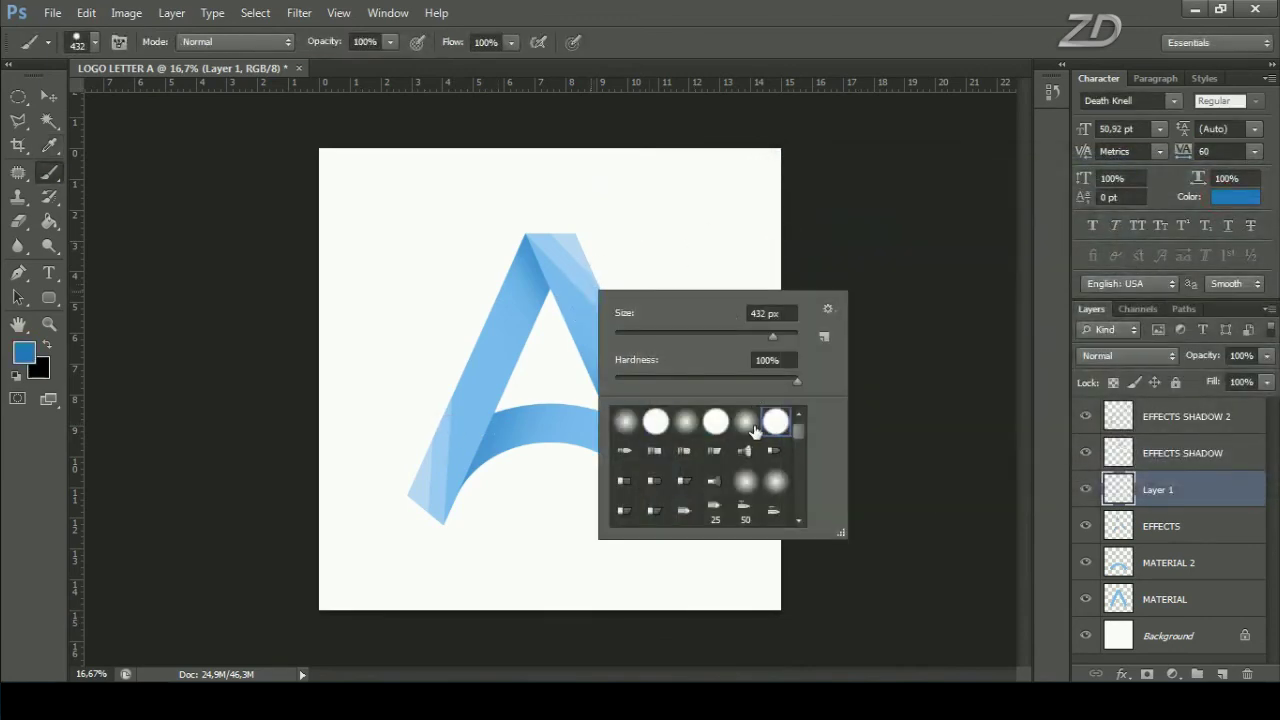
left_click_drag(772, 334, 764, 336)
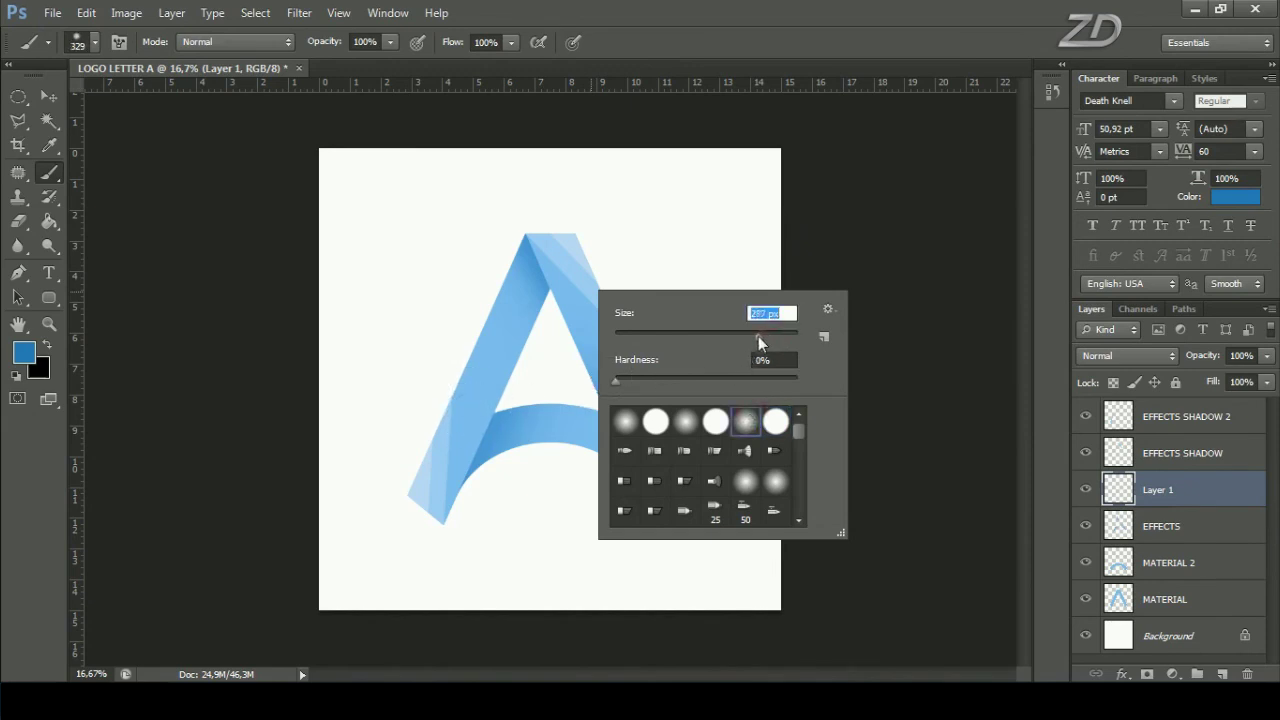
Paint soft darker-blue strokes along the left leg, apex and right leg of the A.
left_click(431, 524)
left_click(434, 360, "shift")
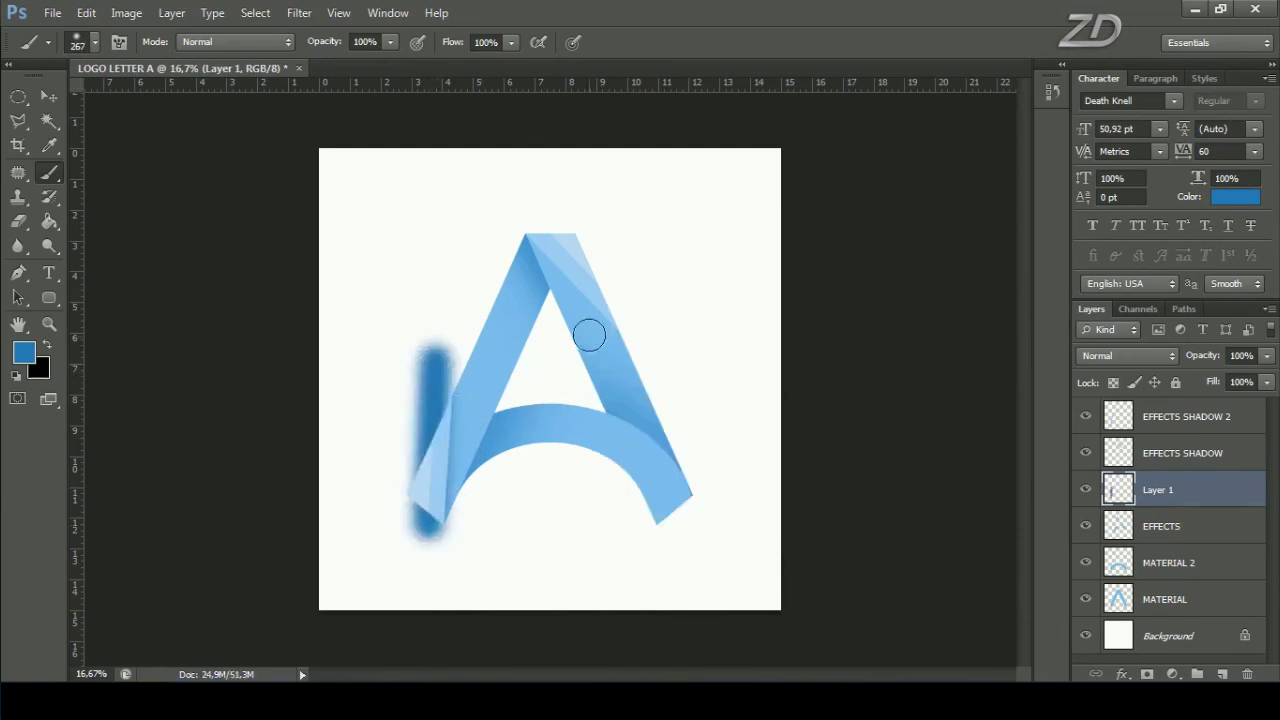
left_click(524, 213)
left_click(630, 318, "shift")
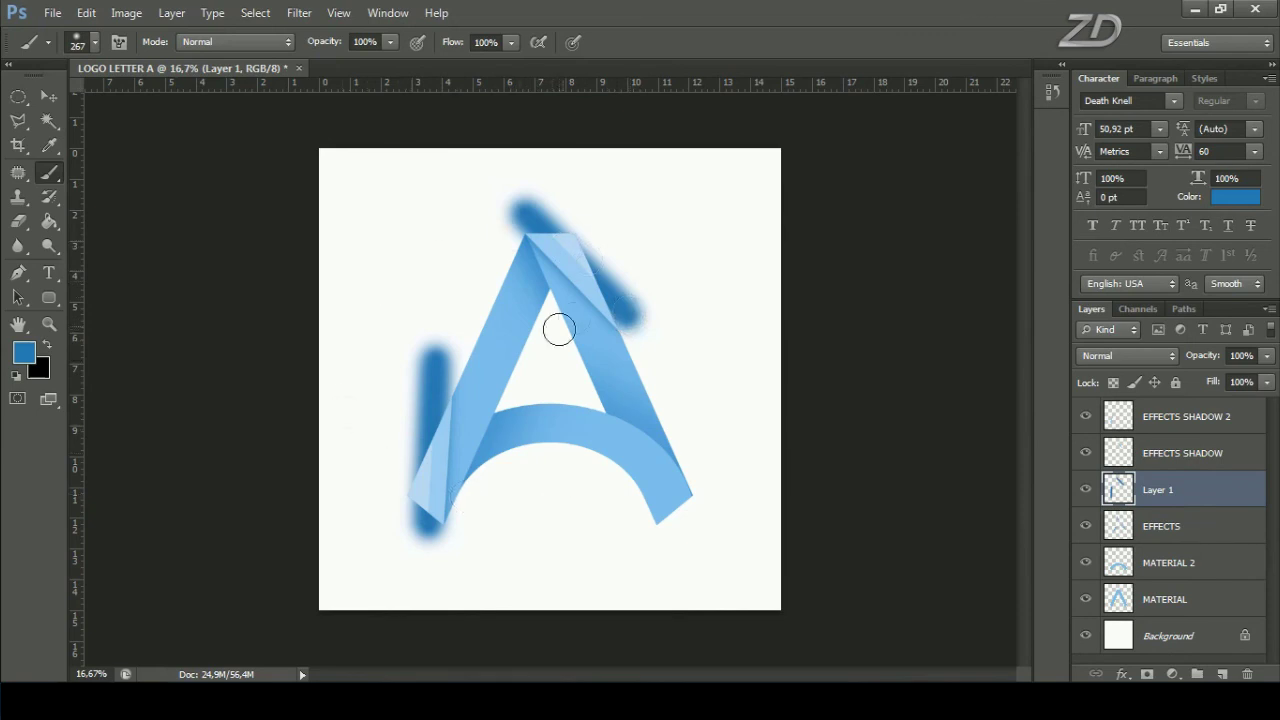
Erase the darker-blue shading that spills outside the A.
left_click(1118, 600, "ctrl")
key("ctrl+shift+i")
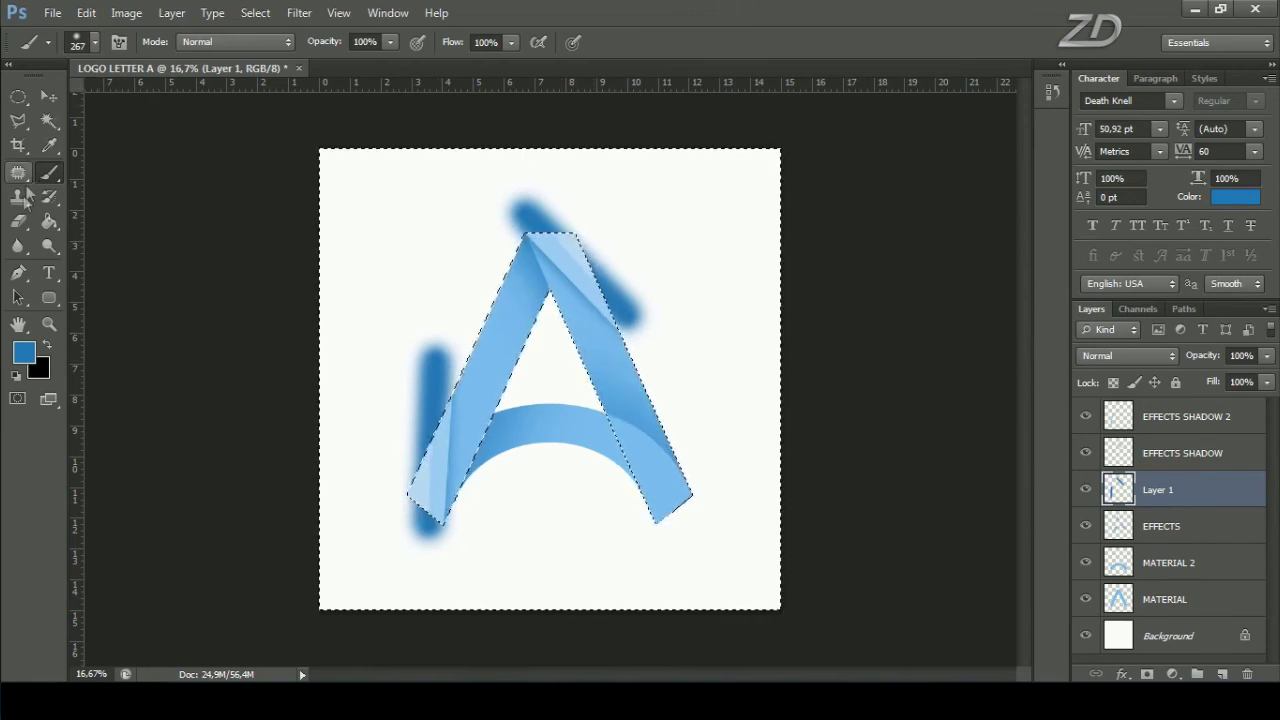
left_click(18, 221)
left_click(84, 224)
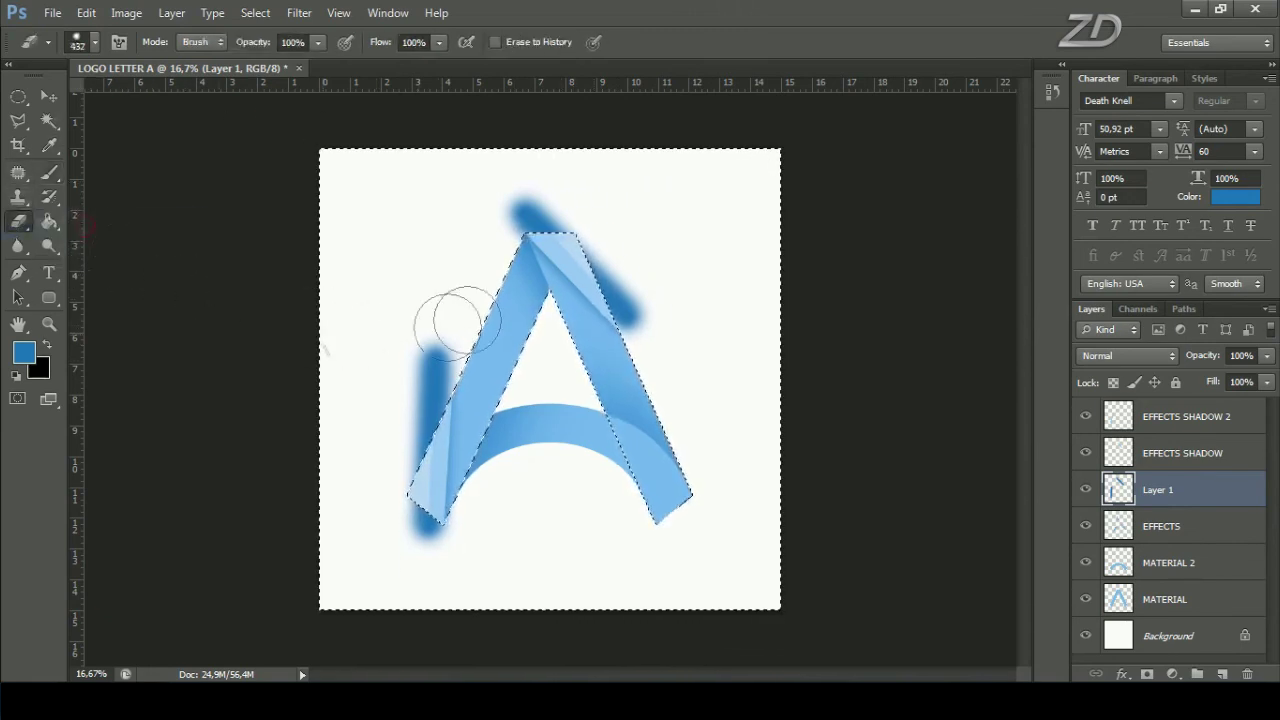
right_click(490, 306)
double_click(670, 440)
mouse_move(514, 229)
left_mouse_down()
mouse_move(529, 223)
mouse_move(640, 306)
mouse_move(634, 338)
left_mouse_up()
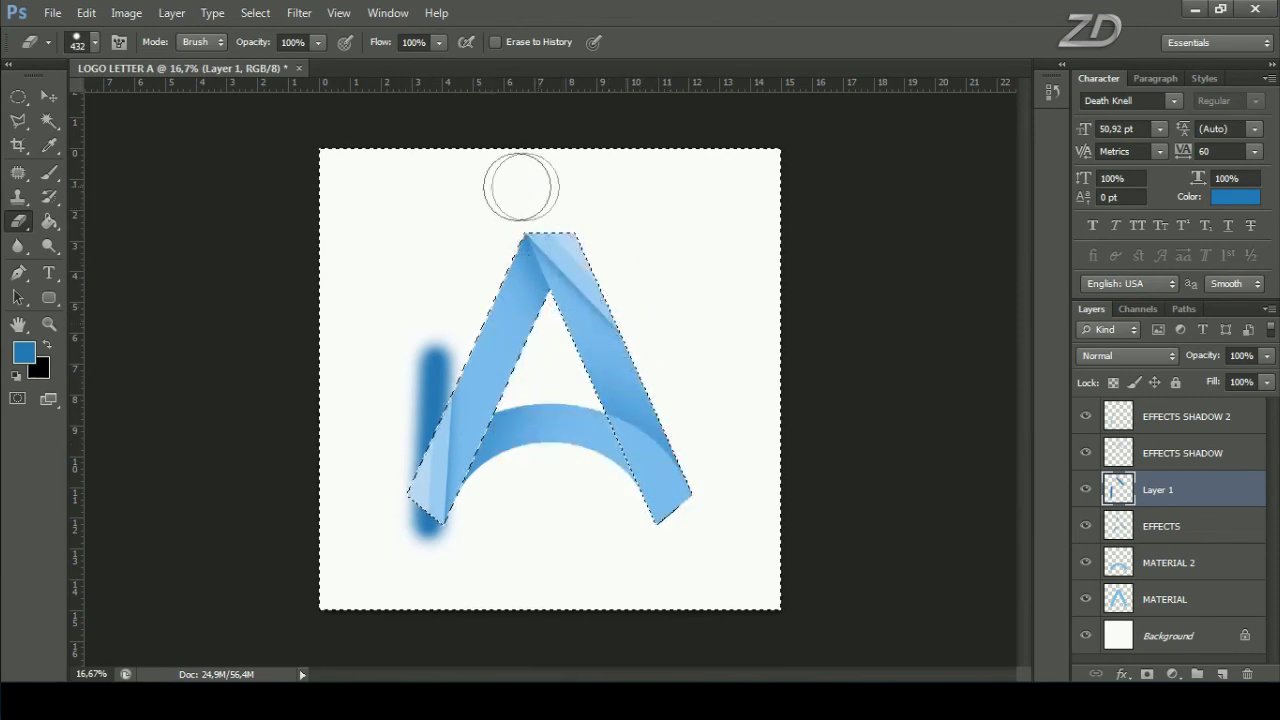
mouse_move(432, 345)
left_mouse_down()
mouse_move(414, 514)
mouse_move(434, 543)
left_mouse_up()
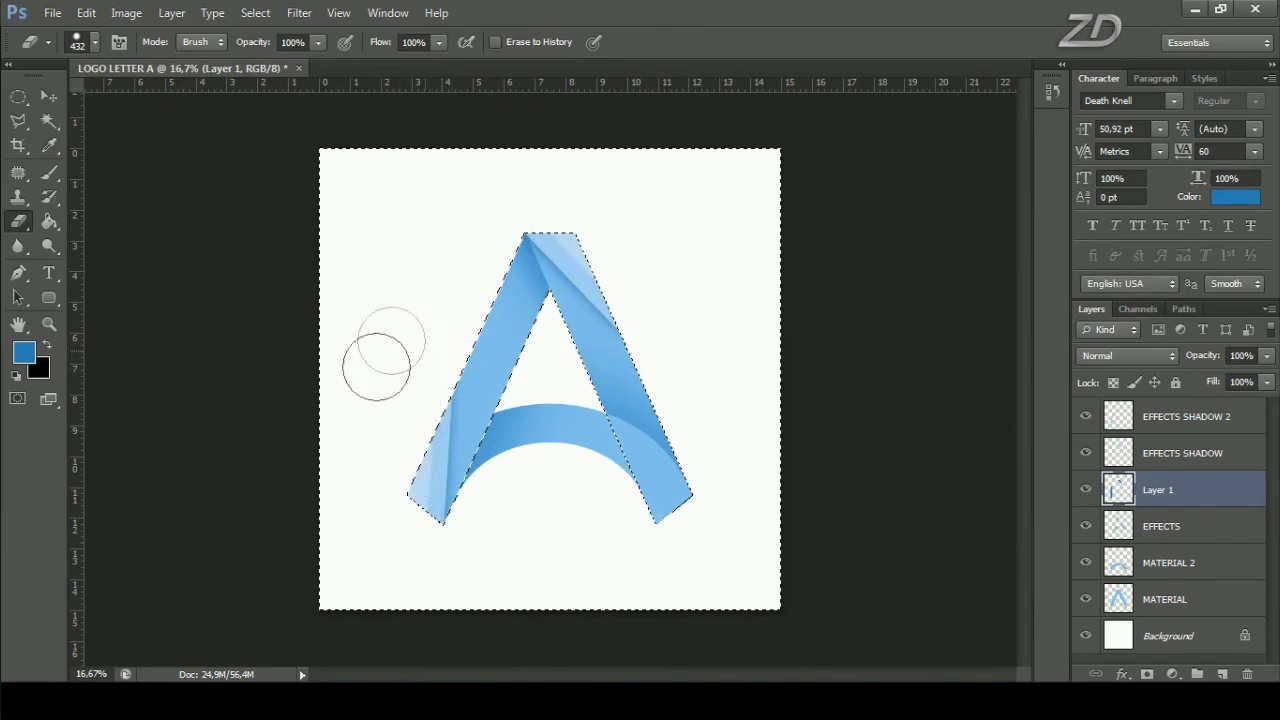
left_click(255, 12)
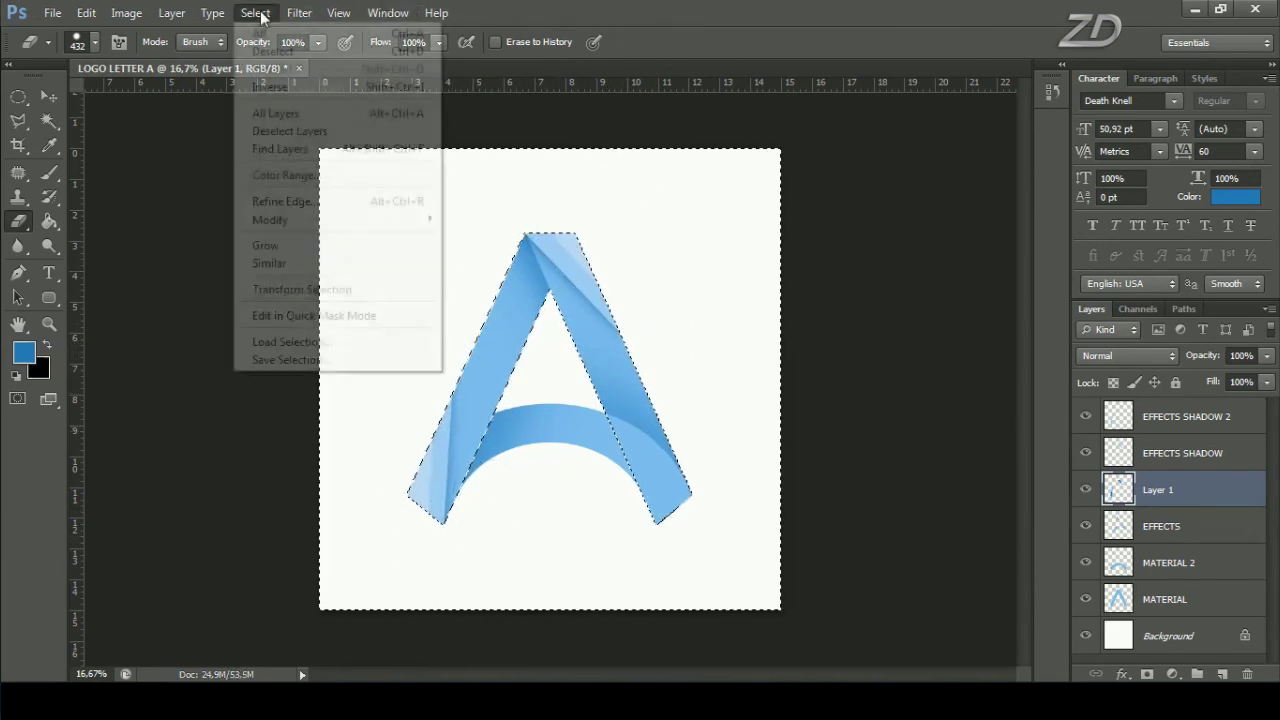
left_click(290, 49)
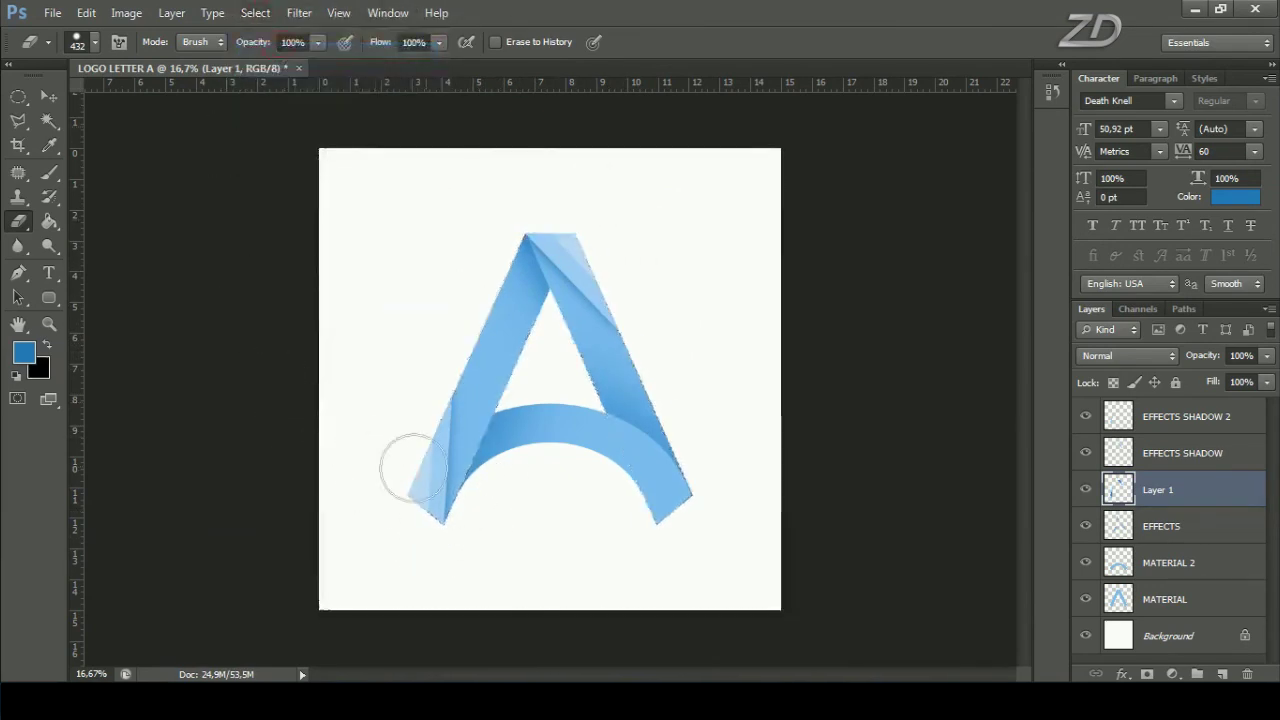
Adjust the eraser size and make a final touch-up on the shading.
right_click(555, 235)
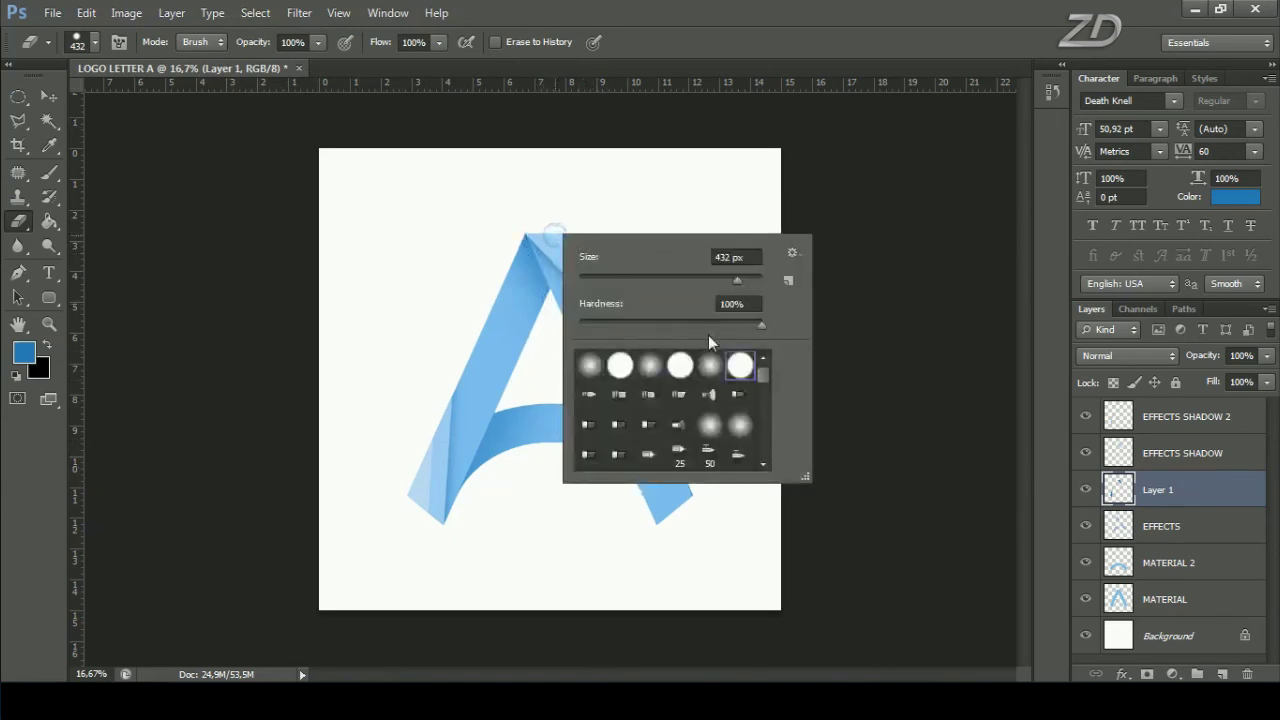
double_click(707, 368)
left_click(477, 240)
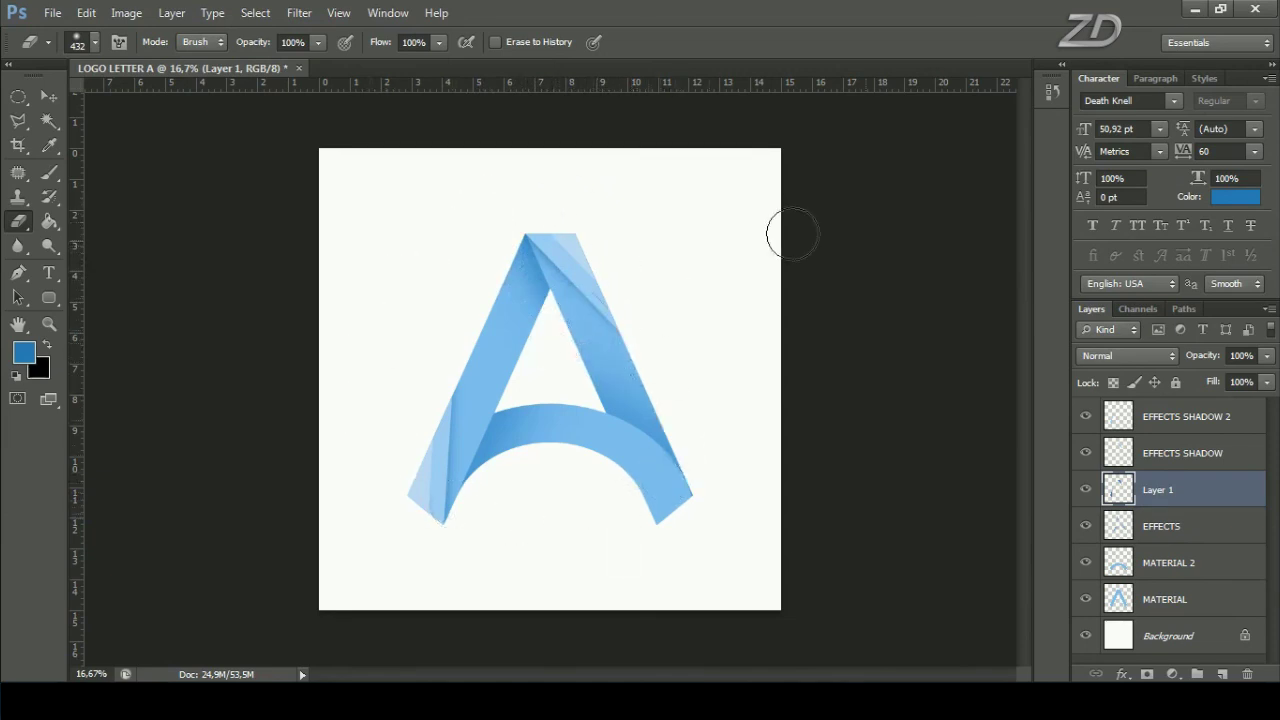
Rename Layer 1 to SHADOW BL and toggle layer visibility to check the shading.
double_click(1157, 490)
type("SHADOW BL")
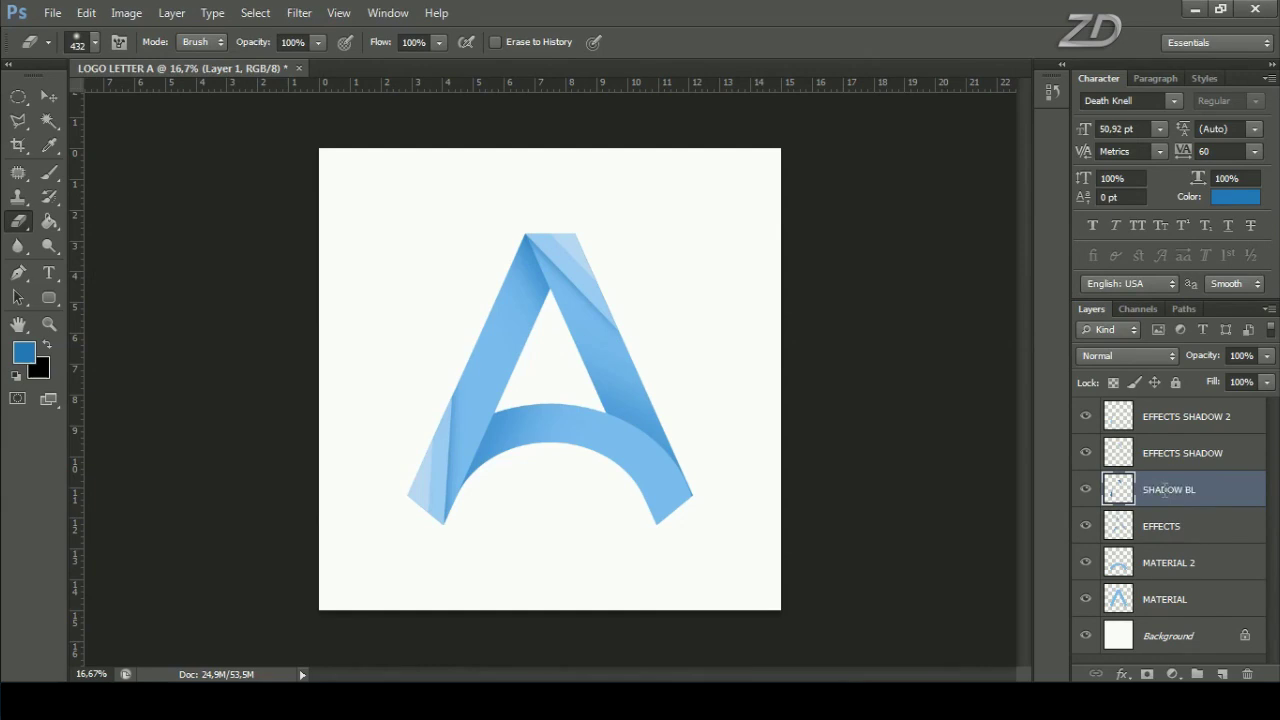
key("Return")
left_click(1086, 489)
left_click(1086, 453)
left_click(1086, 416)
left_click(1086, 416)
Move the layers from MATERIAL through EFFECTS SHADOW 2 into a new Group 1.
left_click(1178, 417)
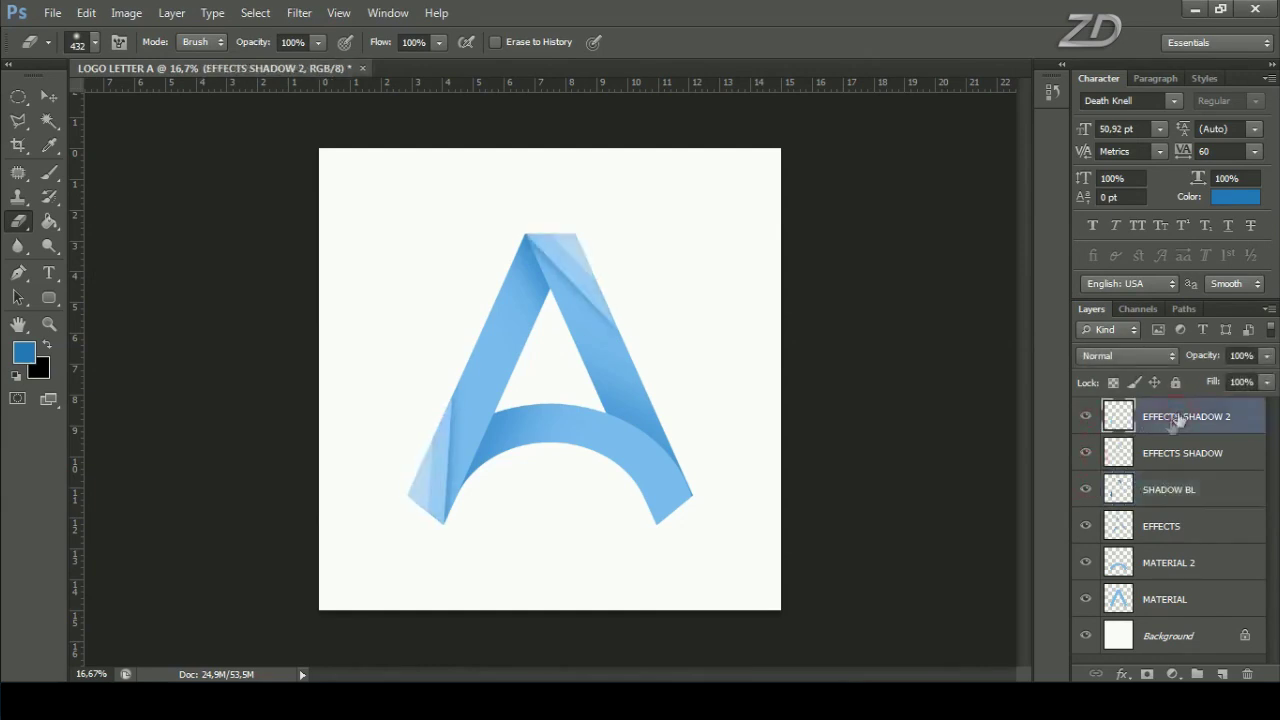
left_click(1199, 674)
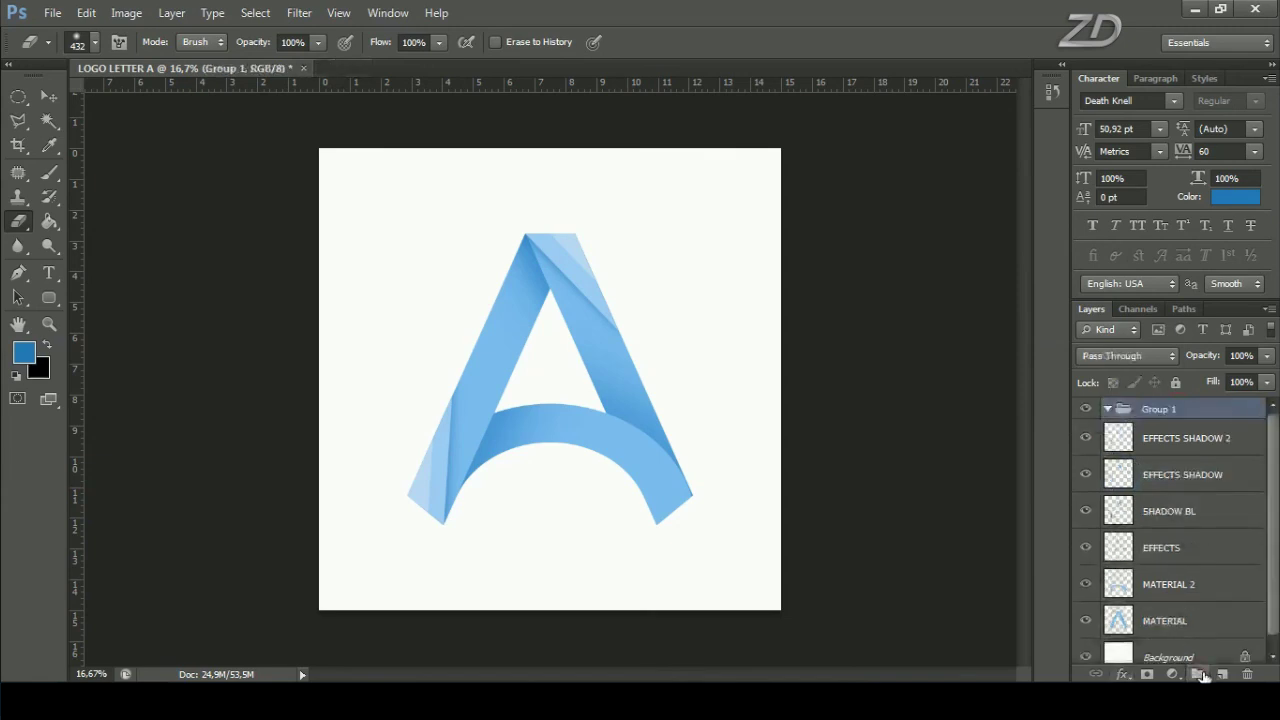
left_click(1178, 624)
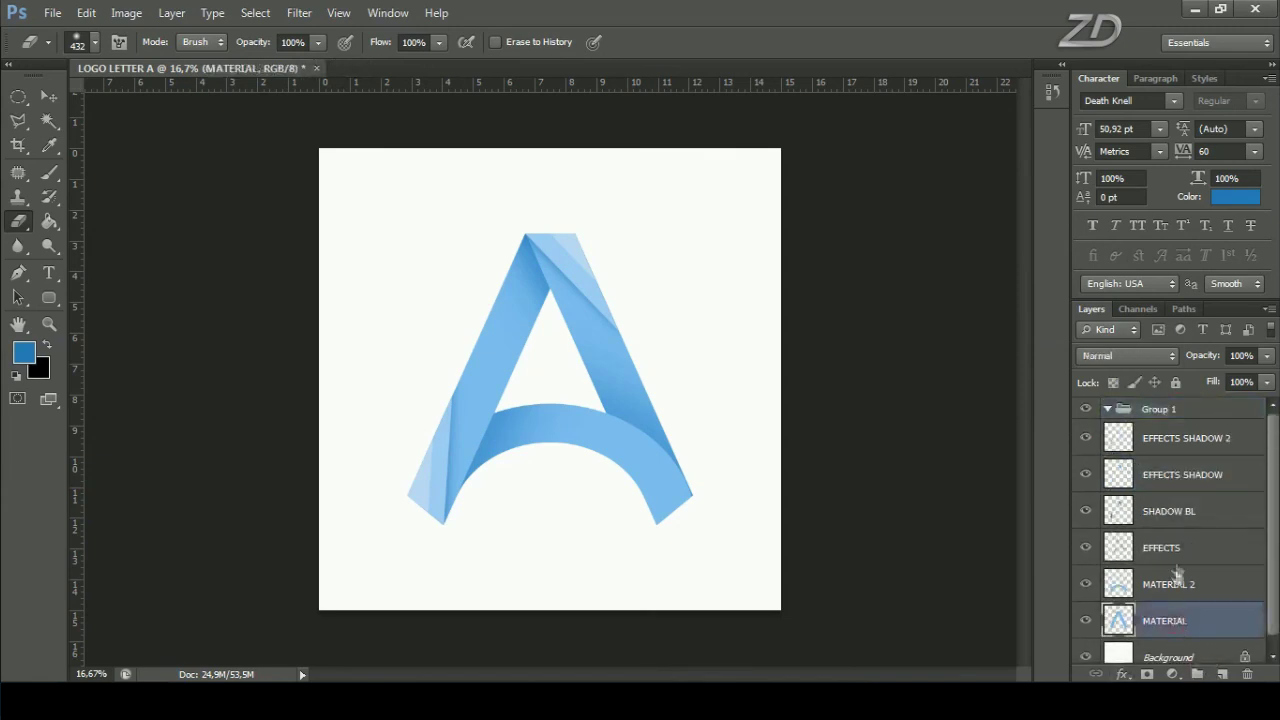
left_click(1150, 447, "shift")
left_click_drag(1160, 442, 1157, 409)
left_click(1108, 411)
Rename the group to LOGO DESIGN INSPIRATION and check its visibility.
double_click(1158, 409)
type("LOGO")
type("TION")
key("Return")
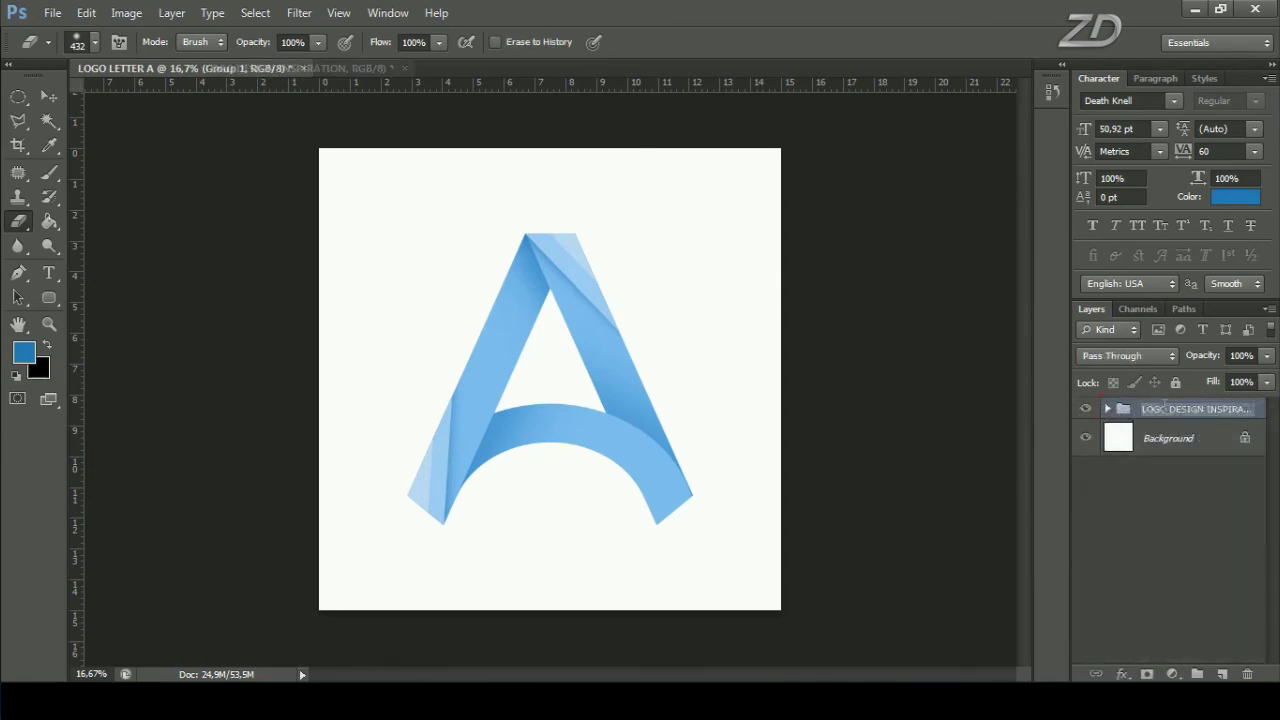
left_click(1086, 409)
left_click(1086, 409)
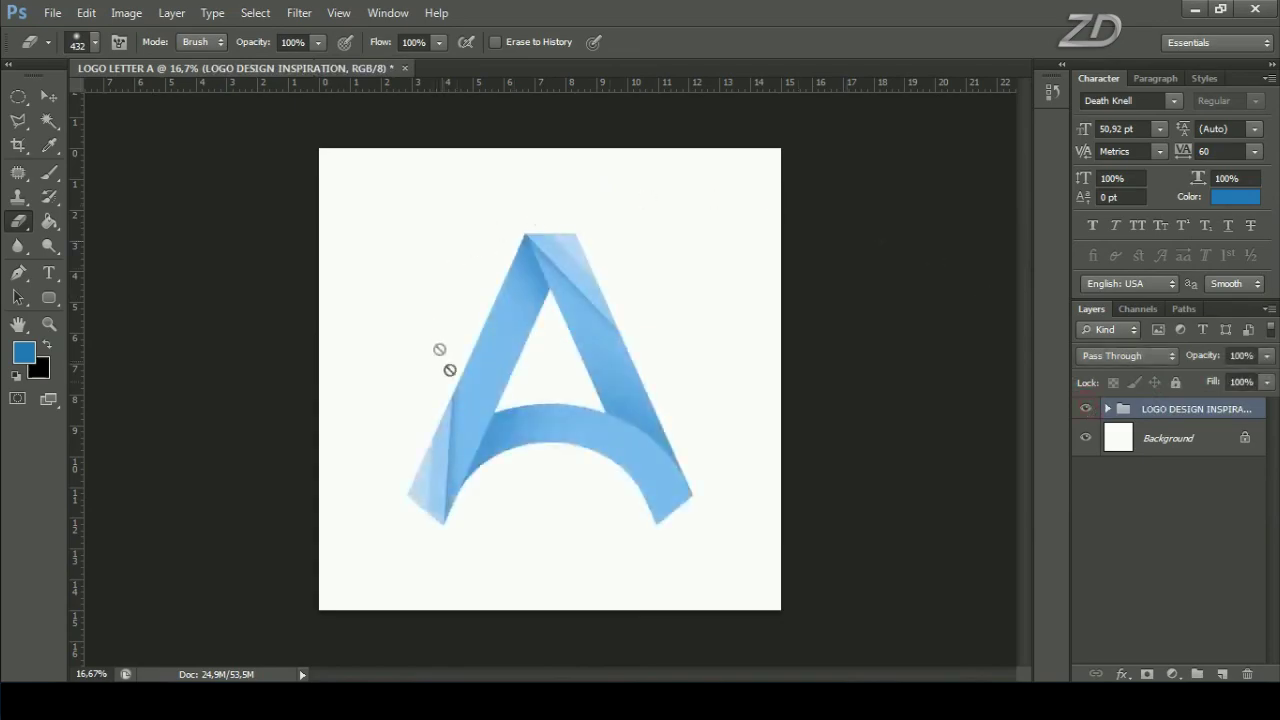